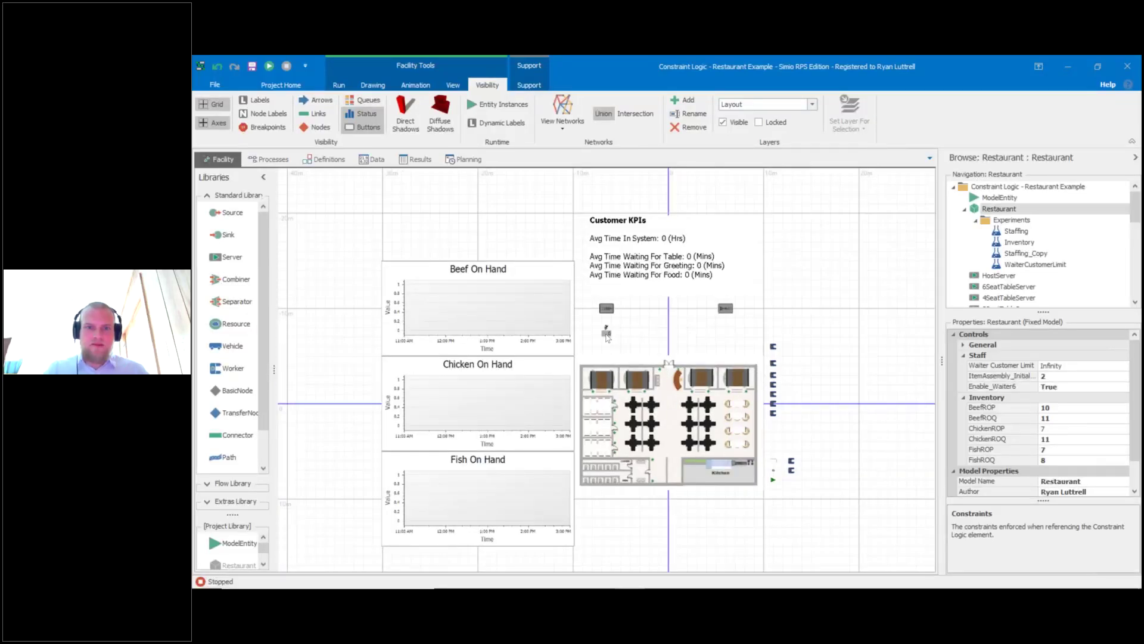
Show the restaurant facility in the 3D view and start the simulation run.
scroll(607, 337, down, 1)
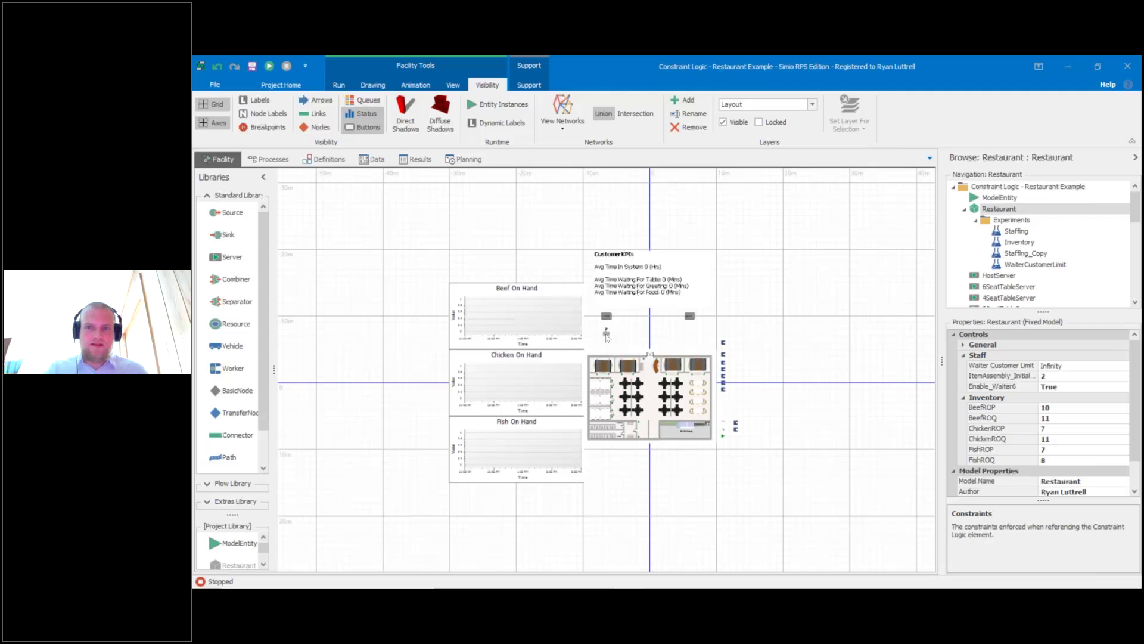
scroll(607, 337, up, 2)
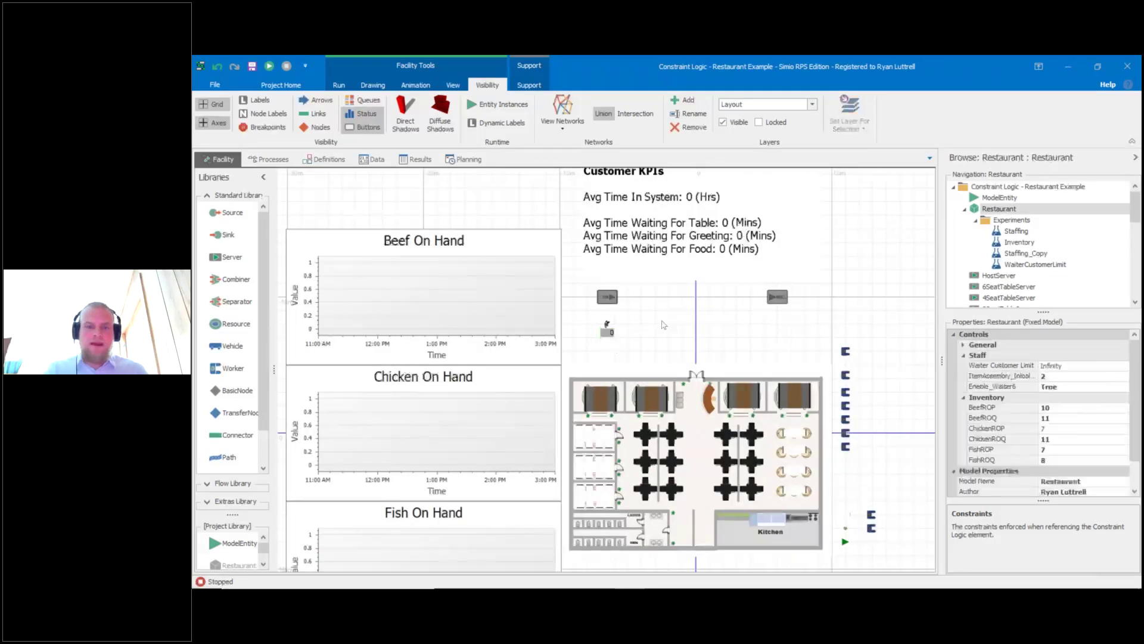
drag(664, 325, 661, 256)
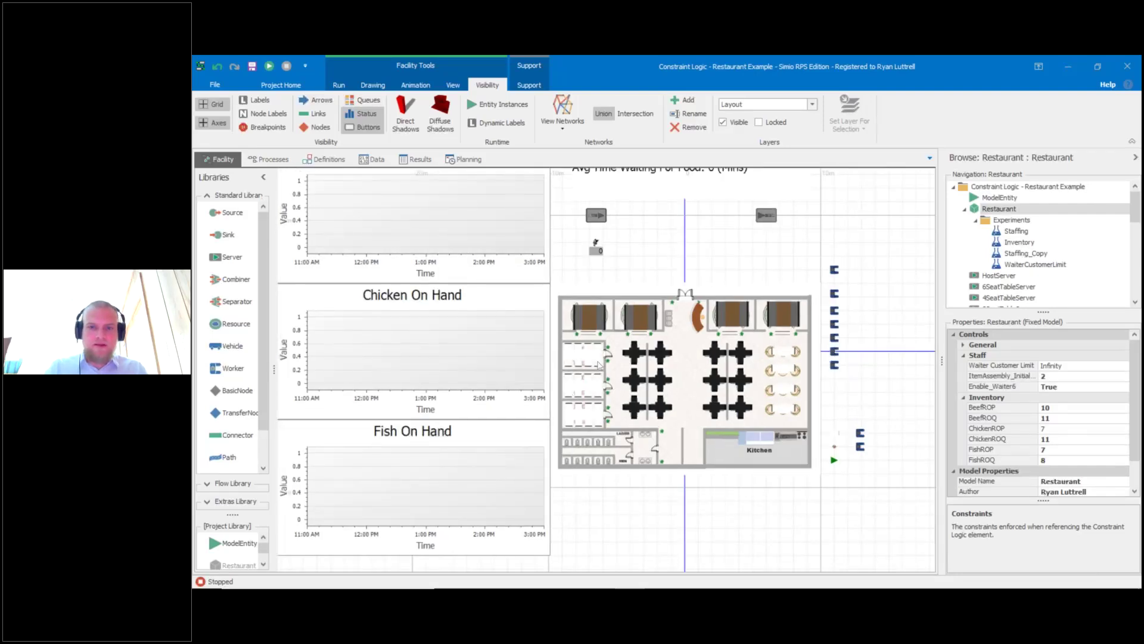
scroll(599, 365, up, 2)
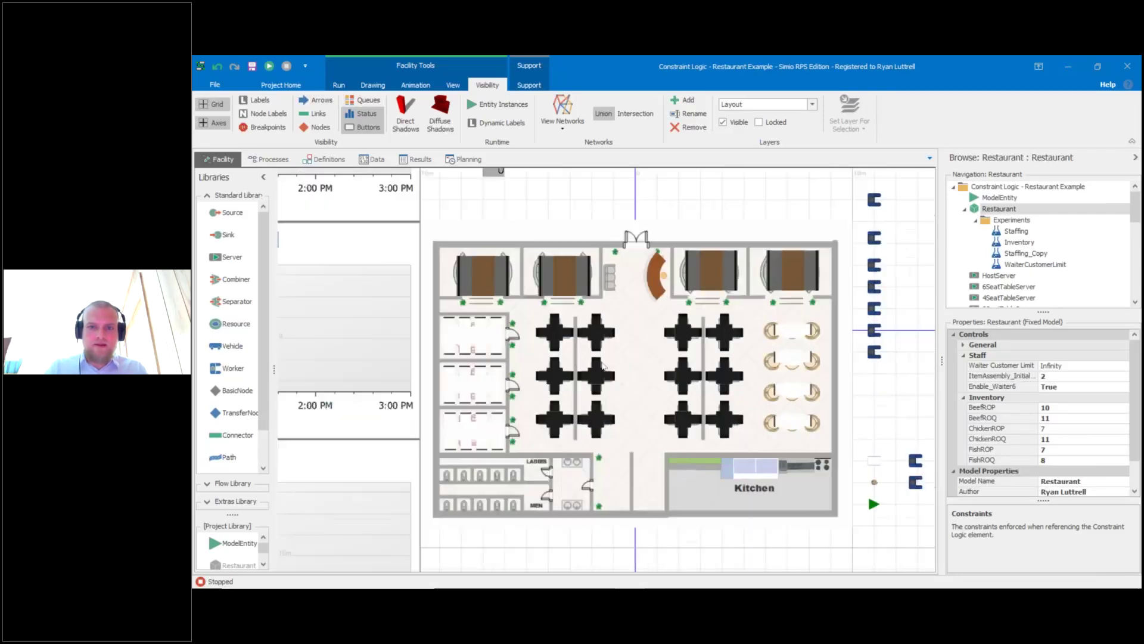
key(3)
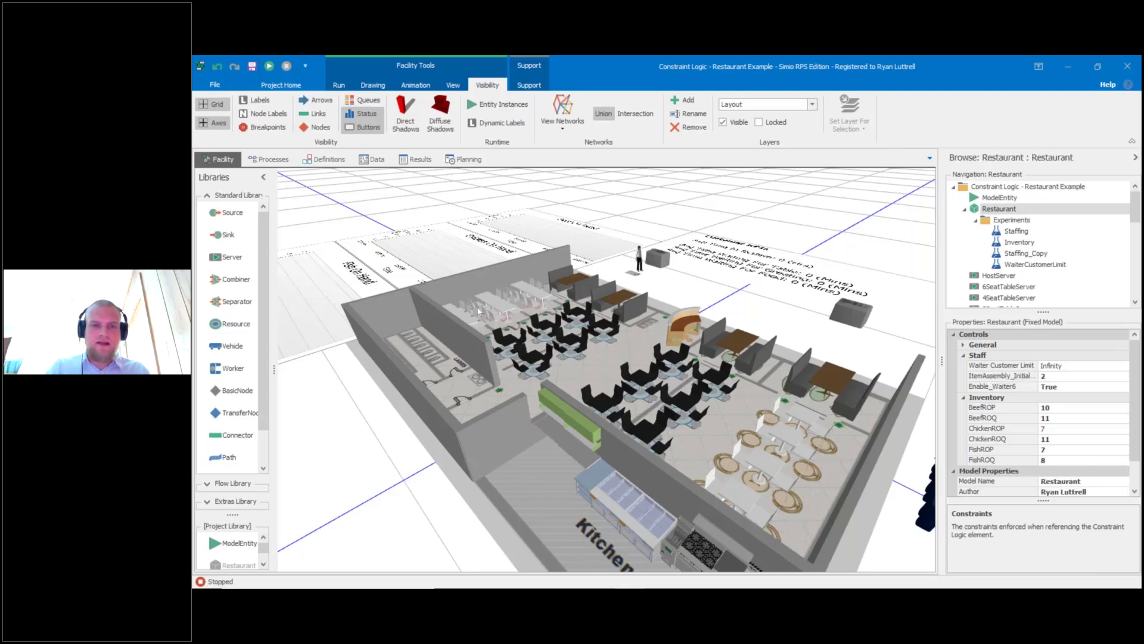
click(269, 67)
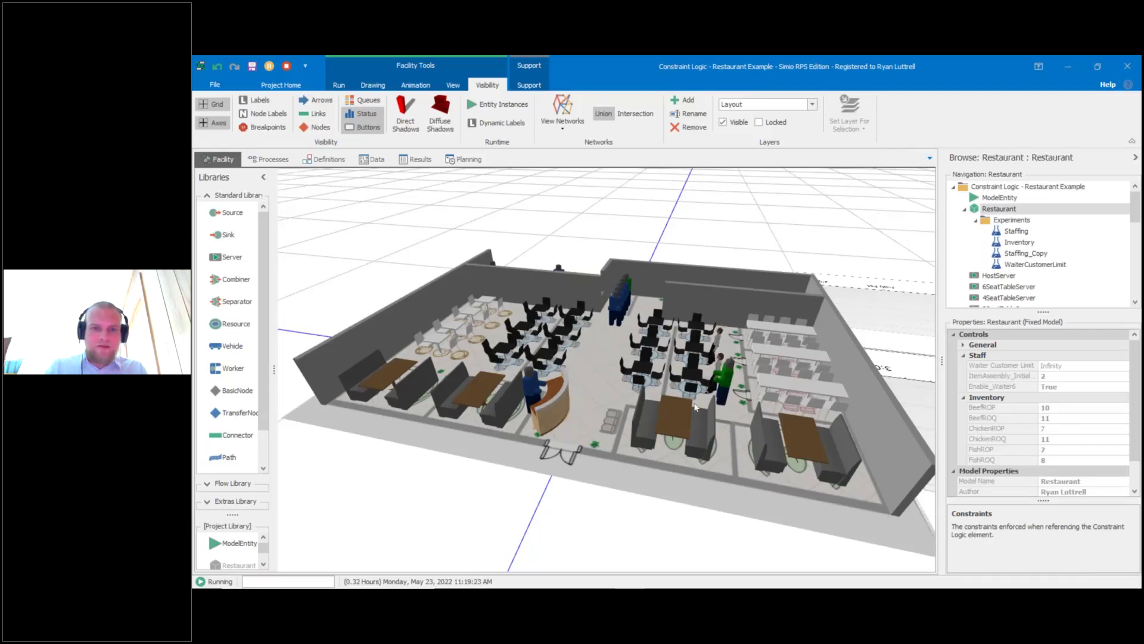
Watch the running simulation in 2D and 3D, examining the table seating, the host desk and the staff preparing meals in the kitchen.
key(2)
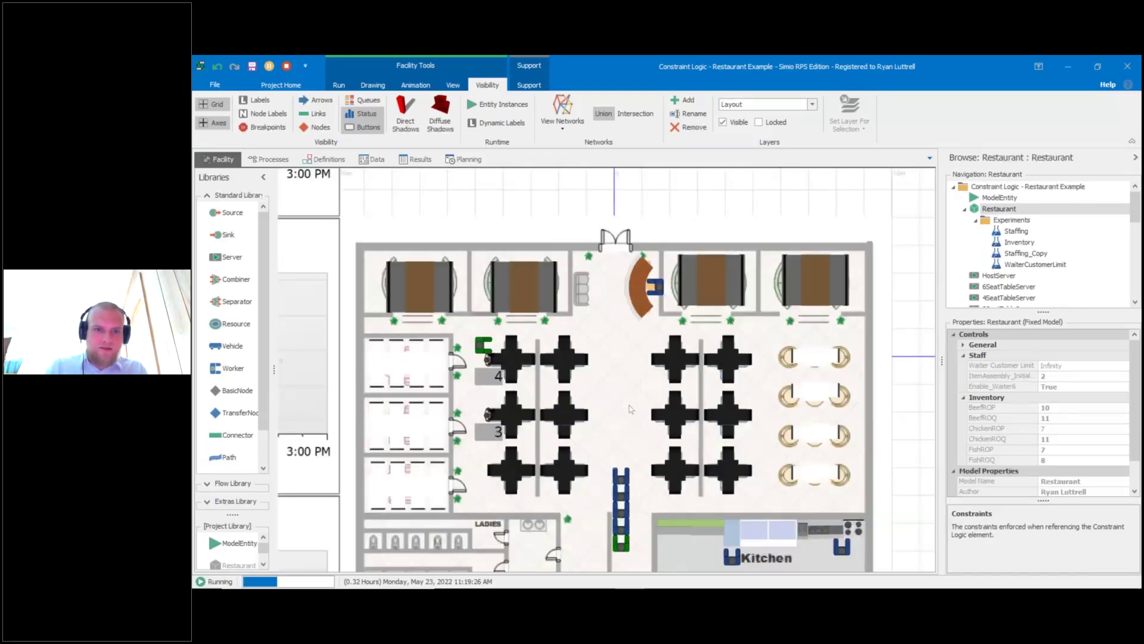
scroll(491, 365, up, 3)
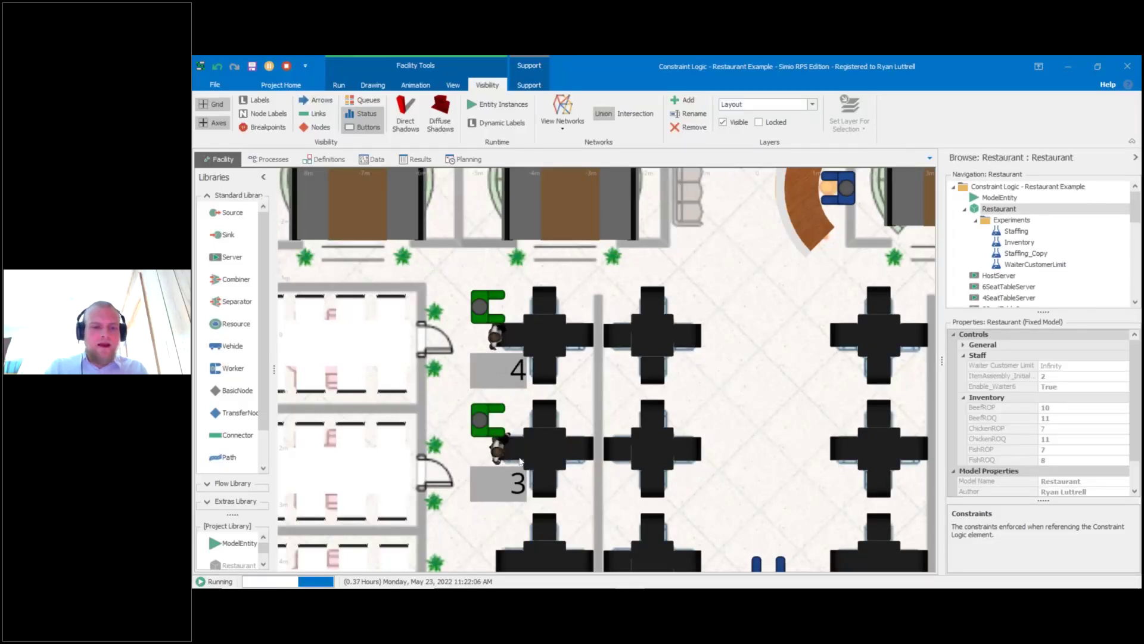
scroll(520, 461, down, 2)
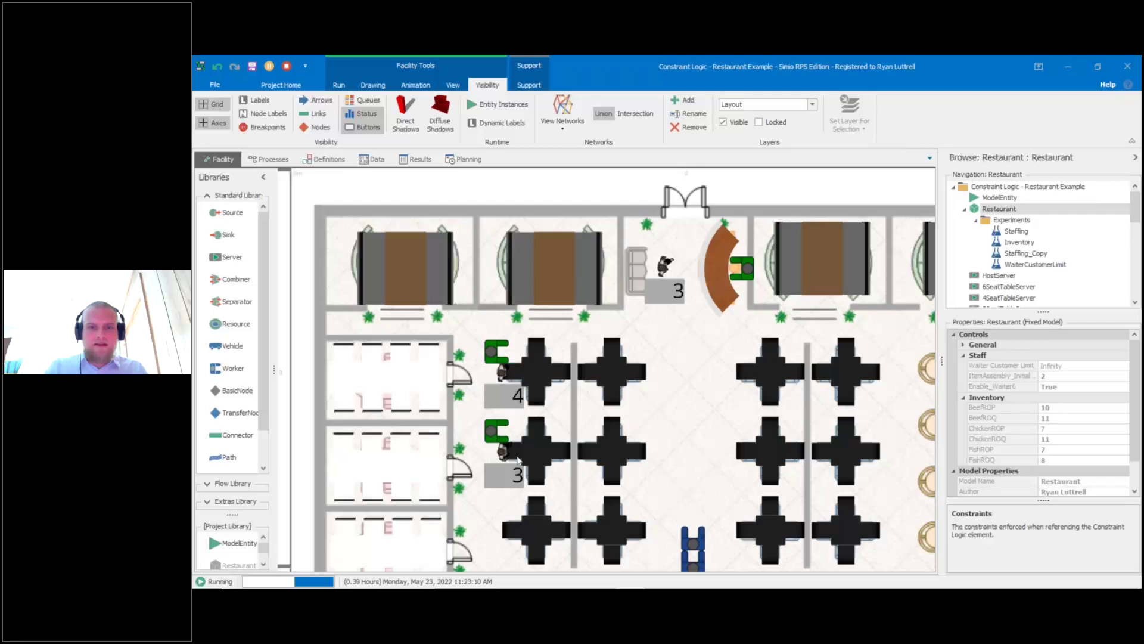
key(3)
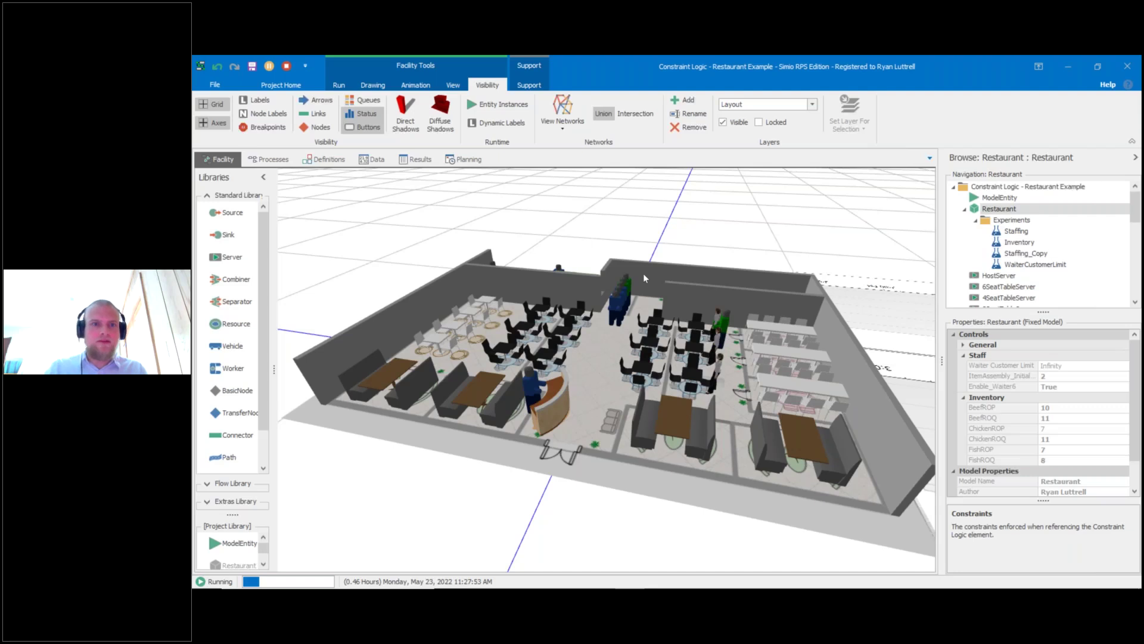
key(v)
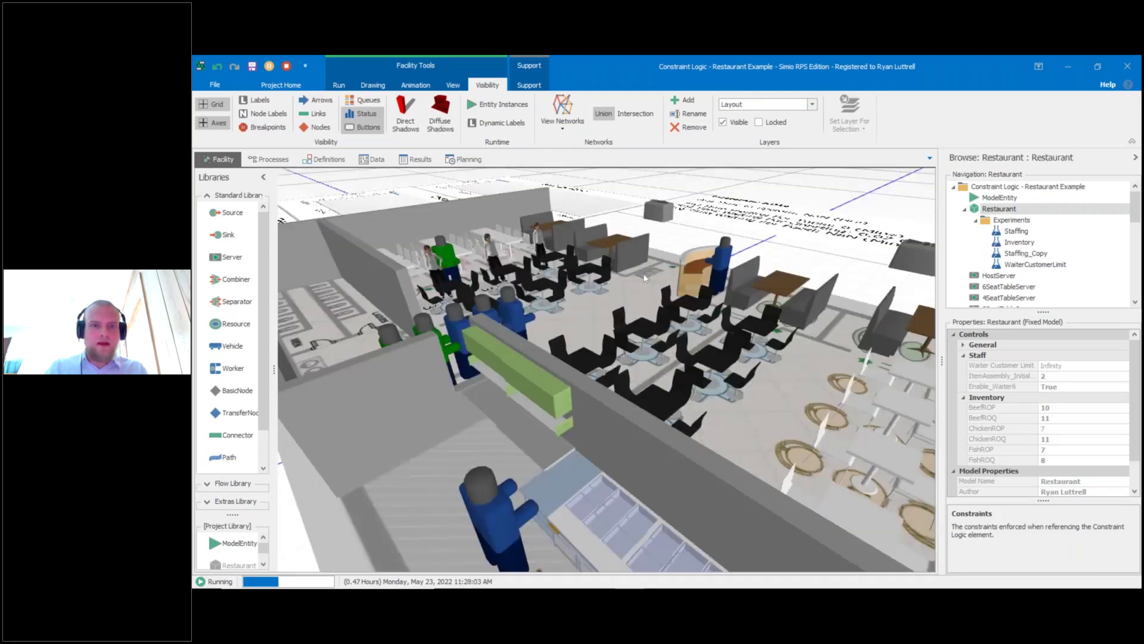
key(v)
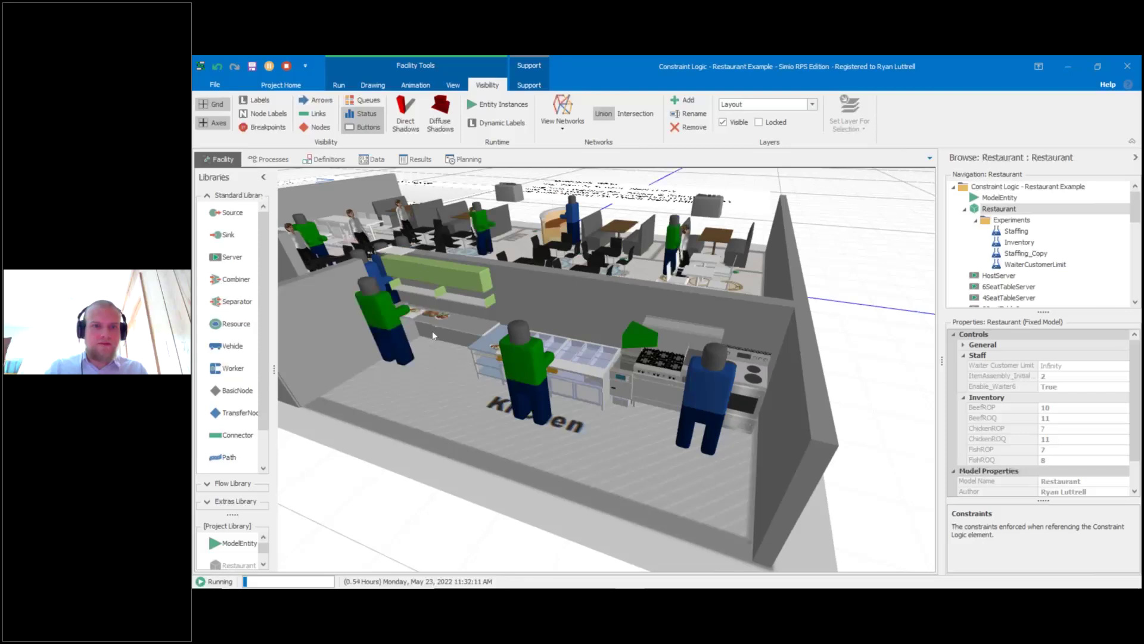
scroll(431, 331, up, 5)
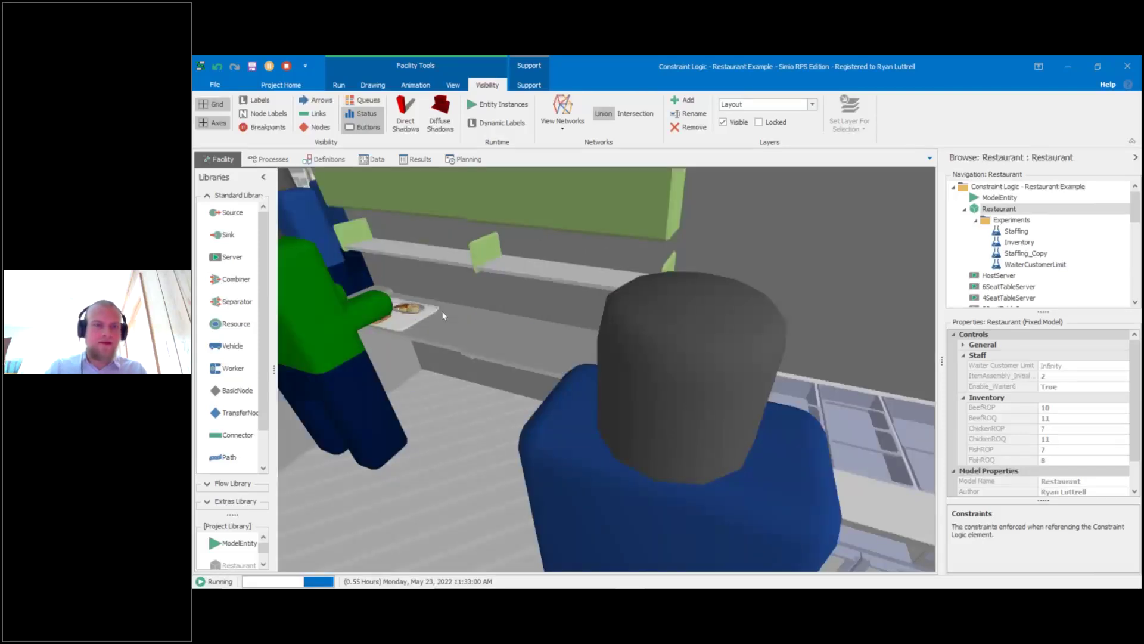
scroll(492, 335, down, 4)
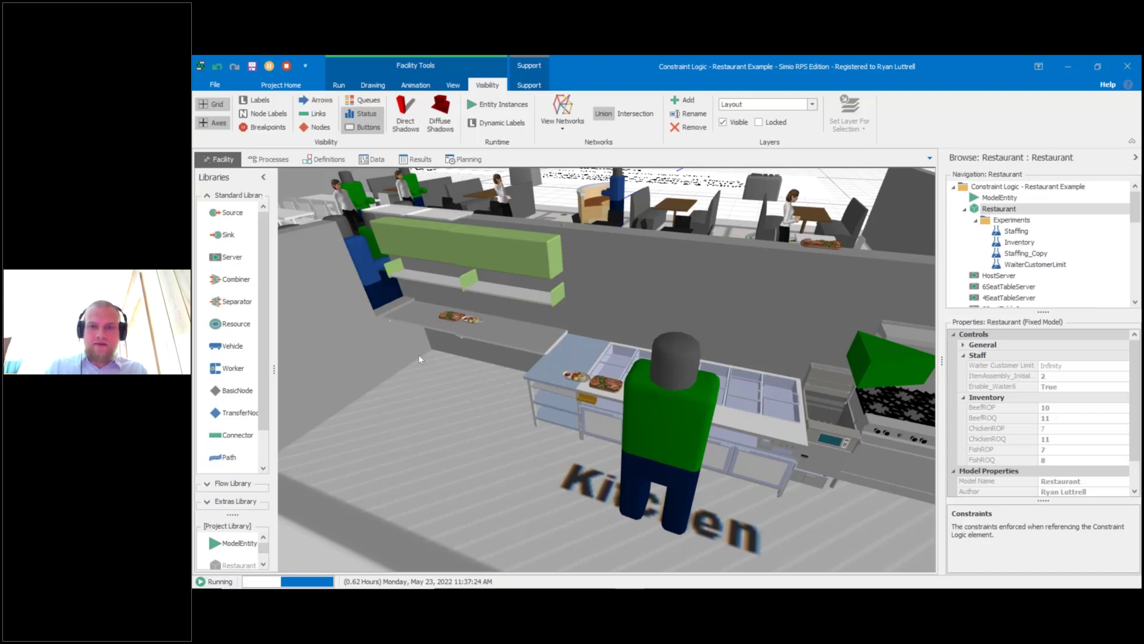
scroll(419, 355, down, 5)
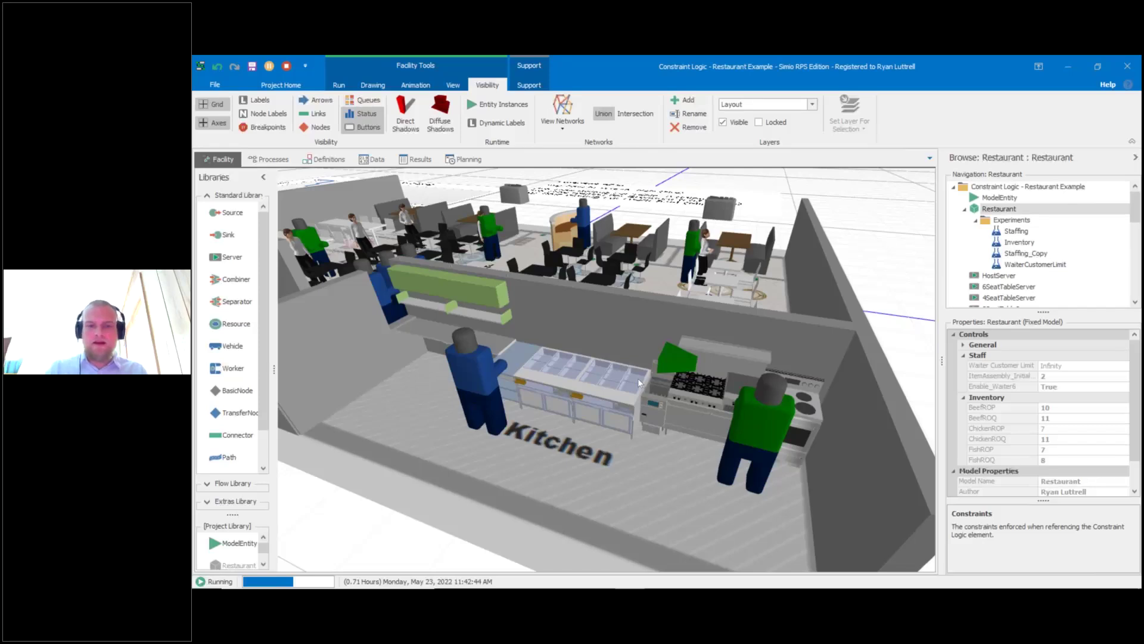
Return the facility to the 2D view and stop the simulation run.
key(2)
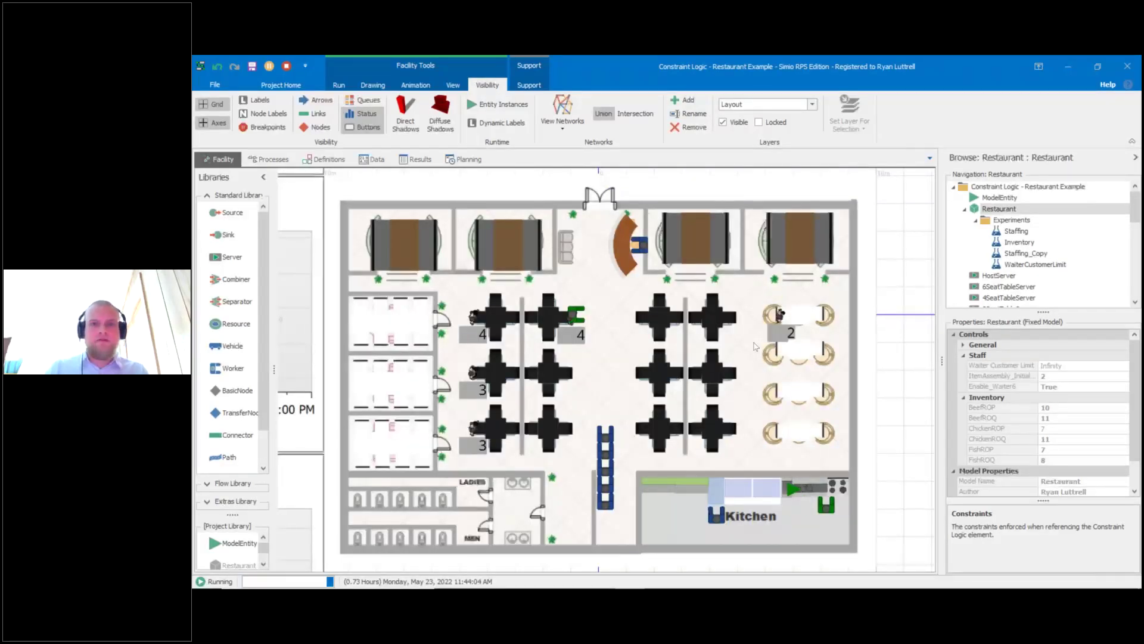
scroll(756, 346, down, 3)
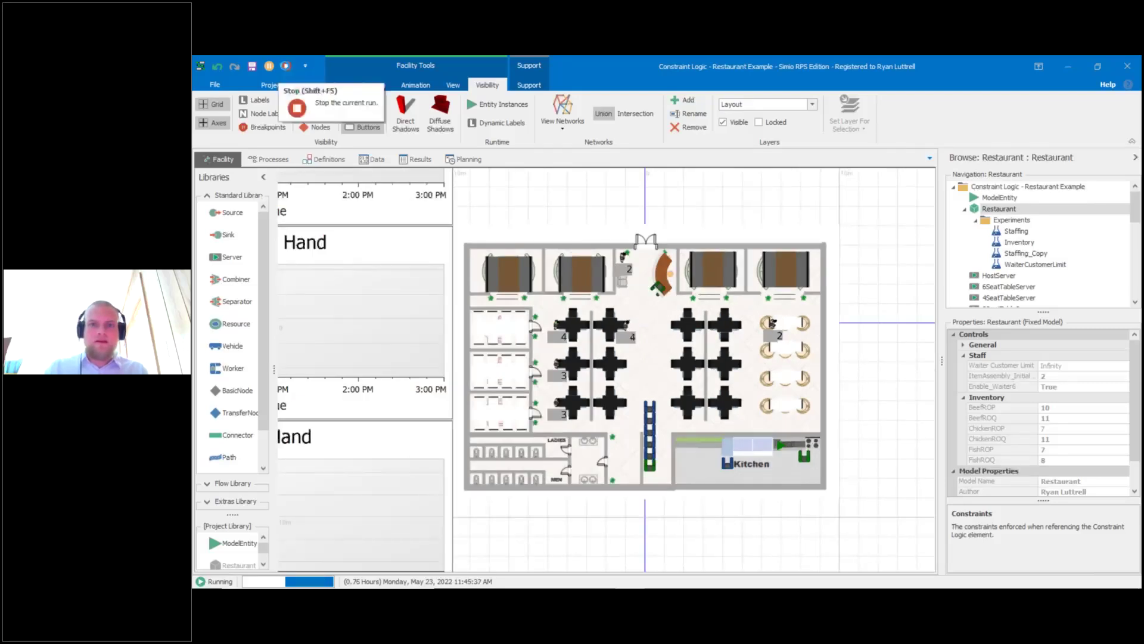
click(286, 66)
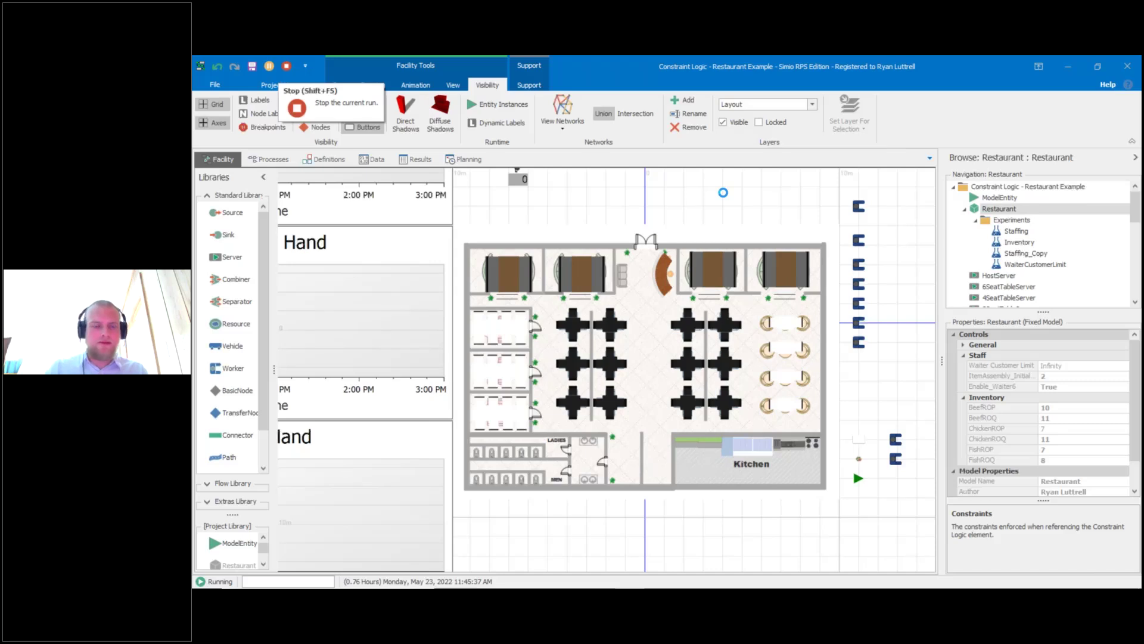
Select the HostStation server and show its Seize Constraint Logic property under Other Processing Options.
drag(723, 193, 684, 189)
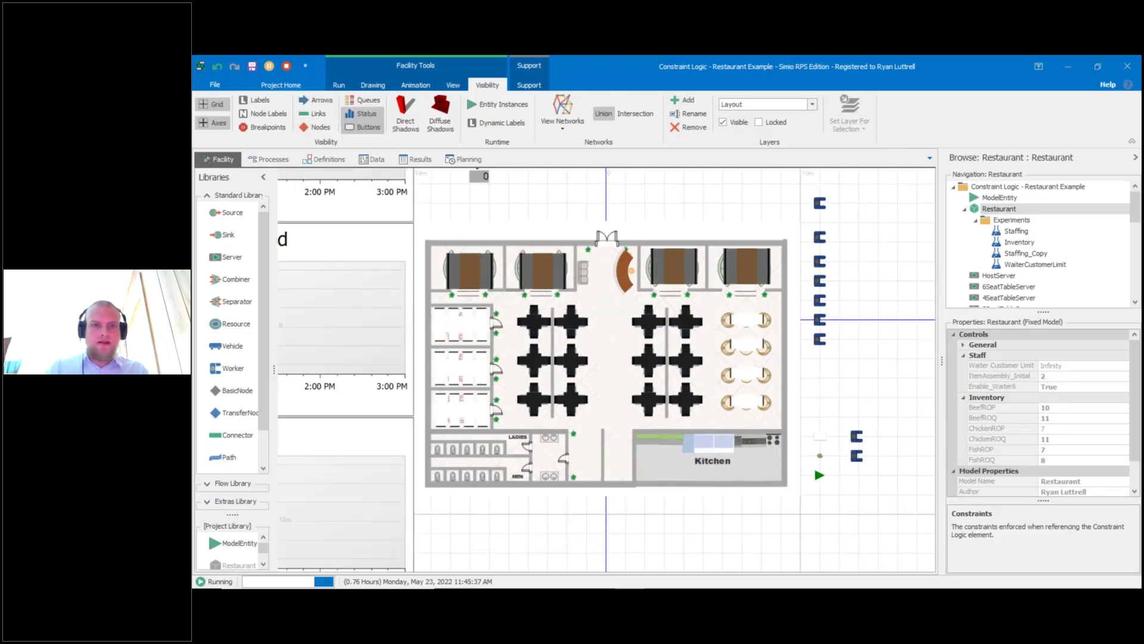
drag(459, 172, 444, 249)
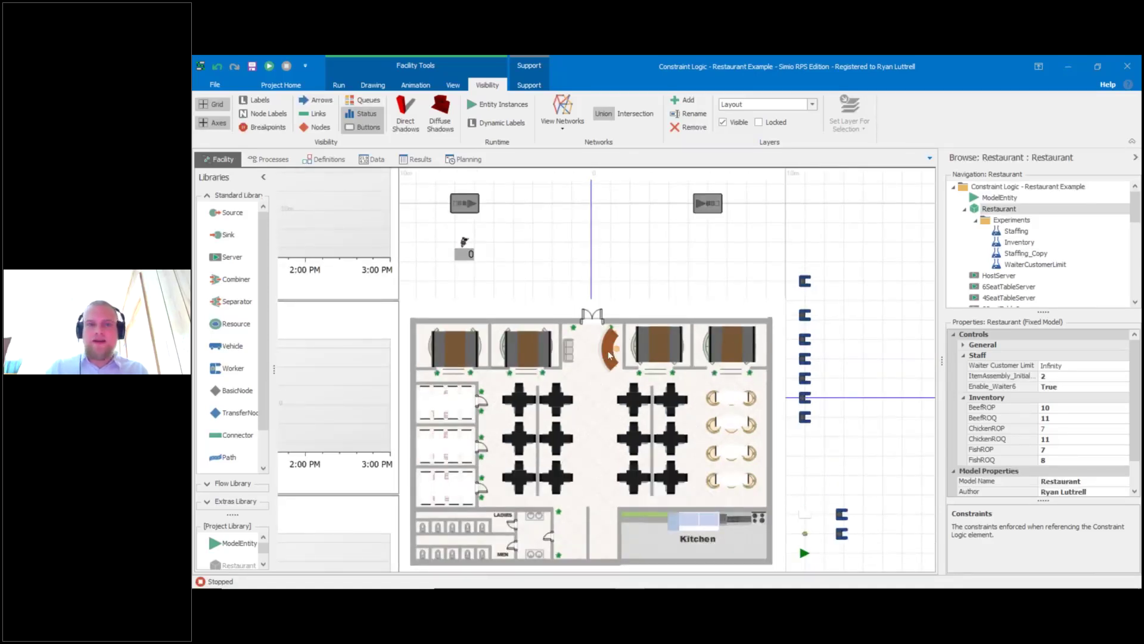
click(609, 355)
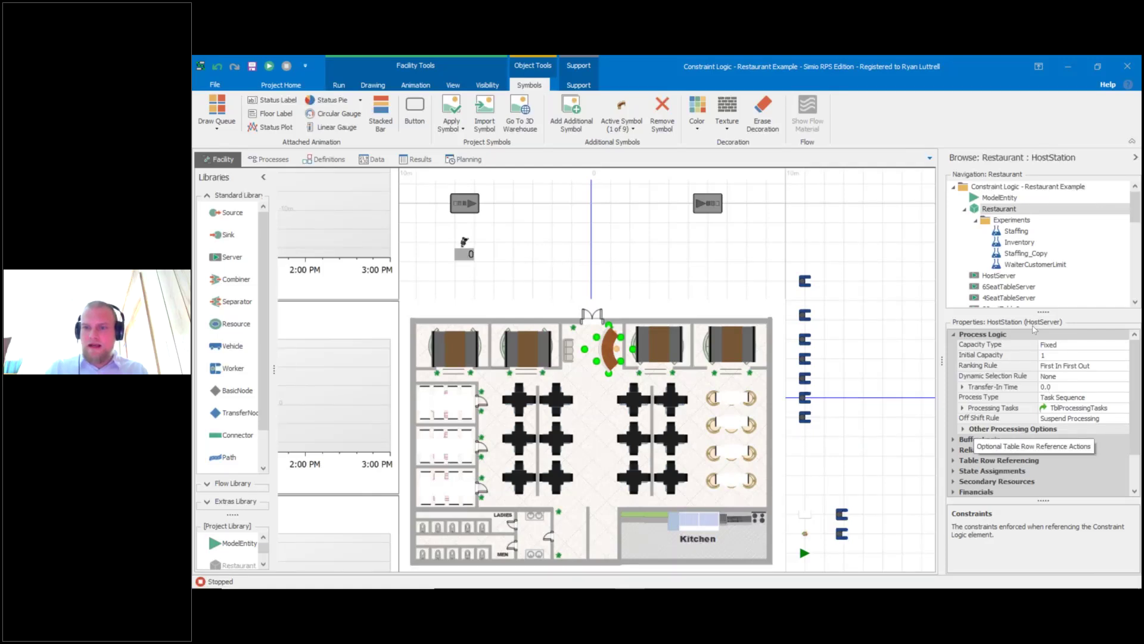
click(963, 430)
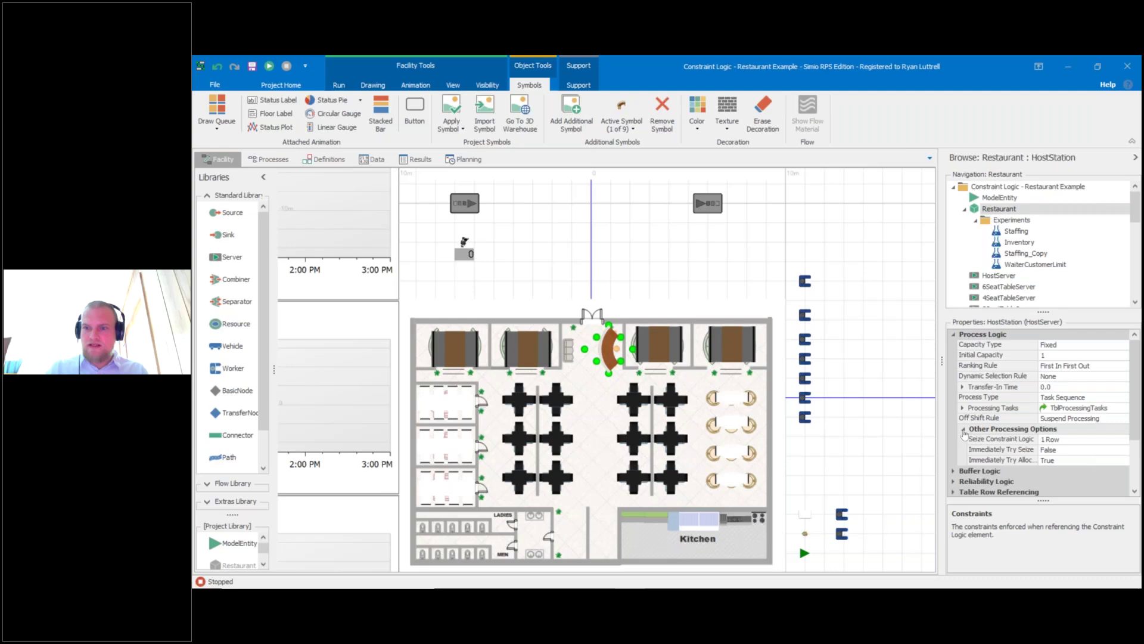
click(990, 440)
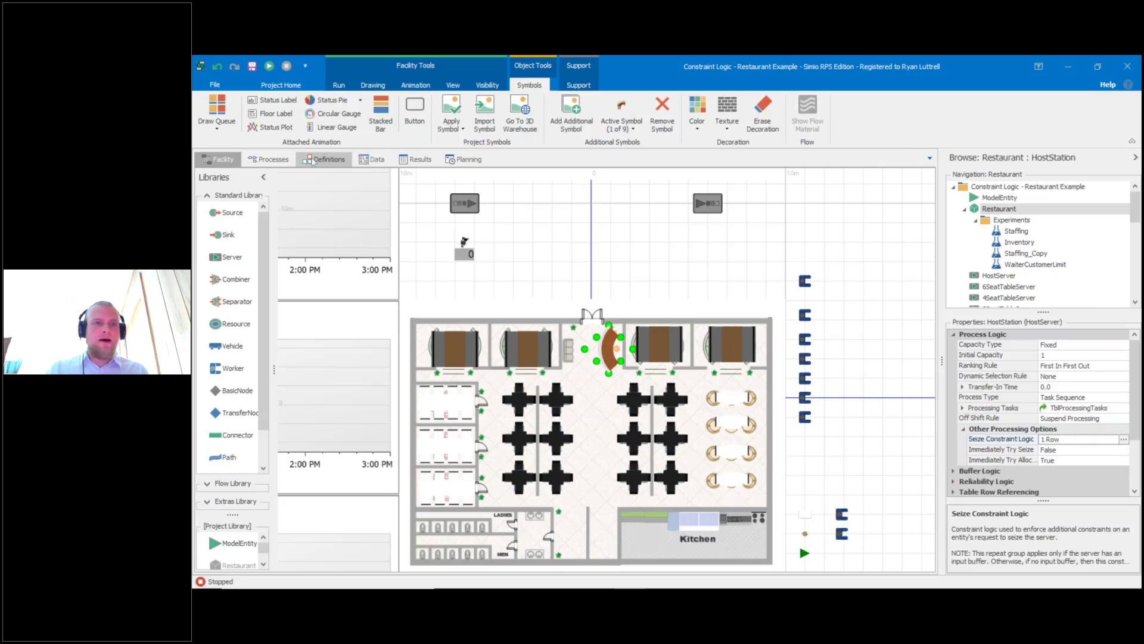
Review the constraint row of the LobbyHostAvailableConstraint element, checking its constraint type, resource type and resource name.
click(313, 160)
click(322, 202)
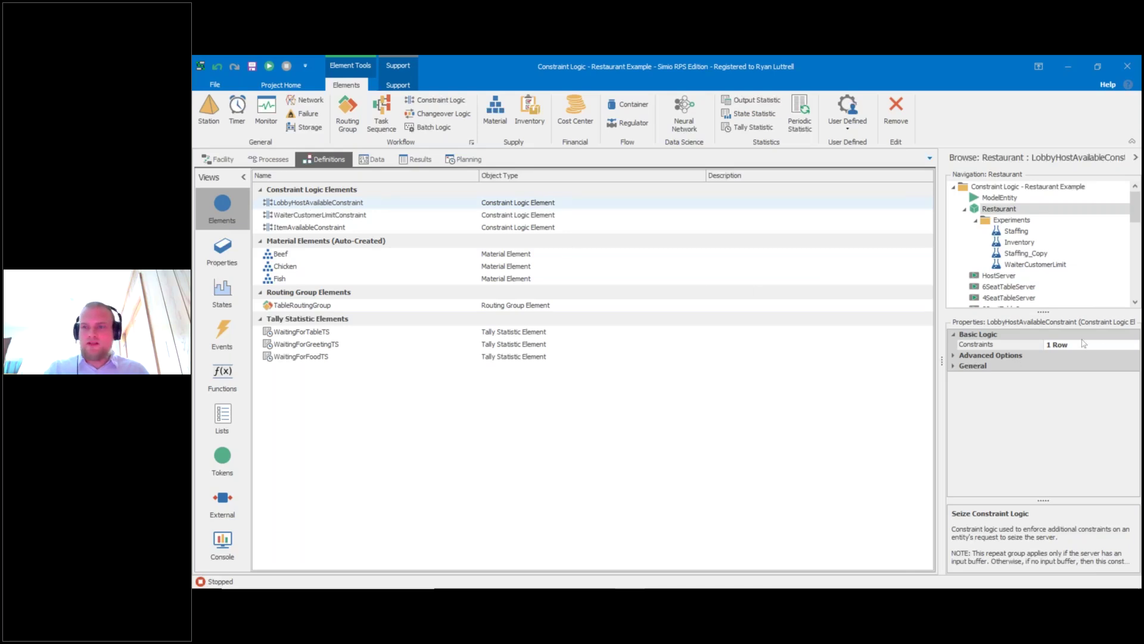
click(1131, 346)
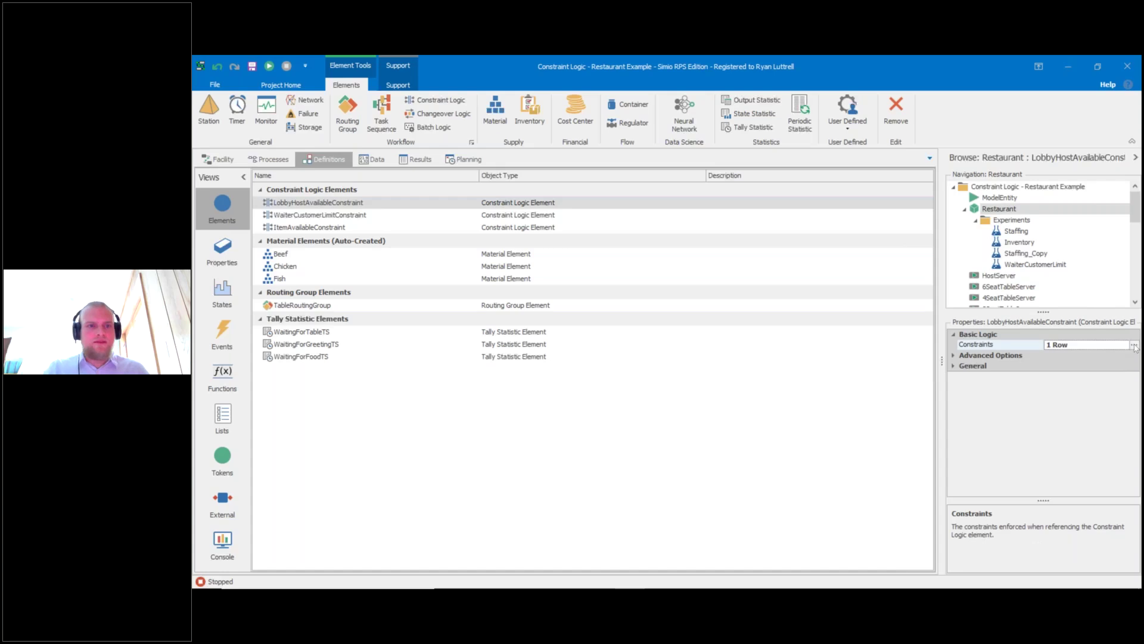
click(1134, 345)
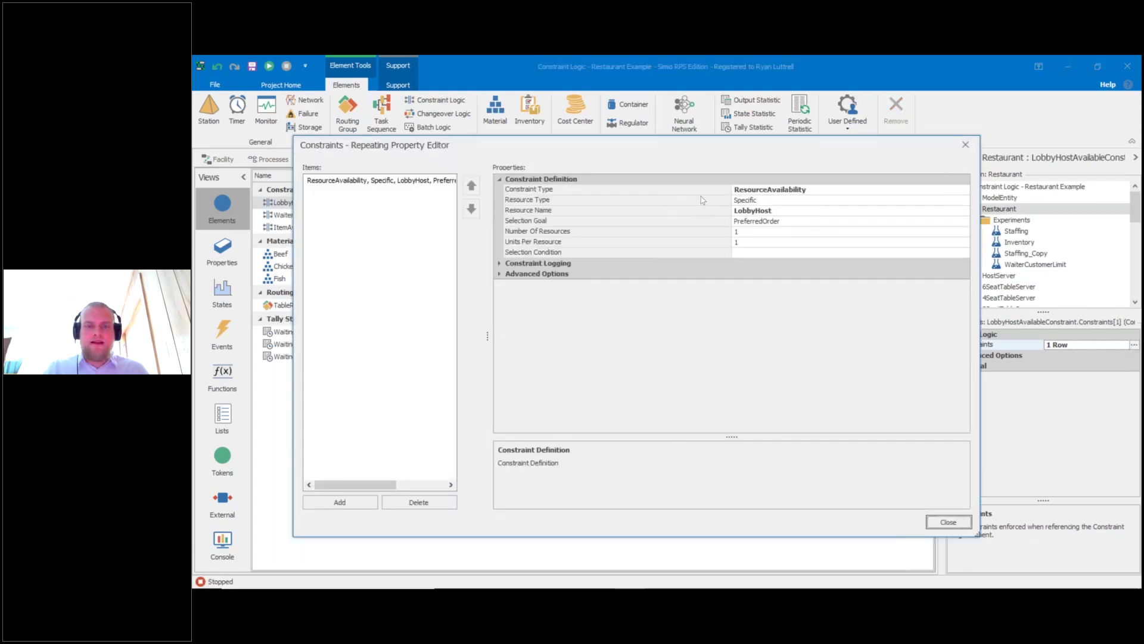
click(705, 201)
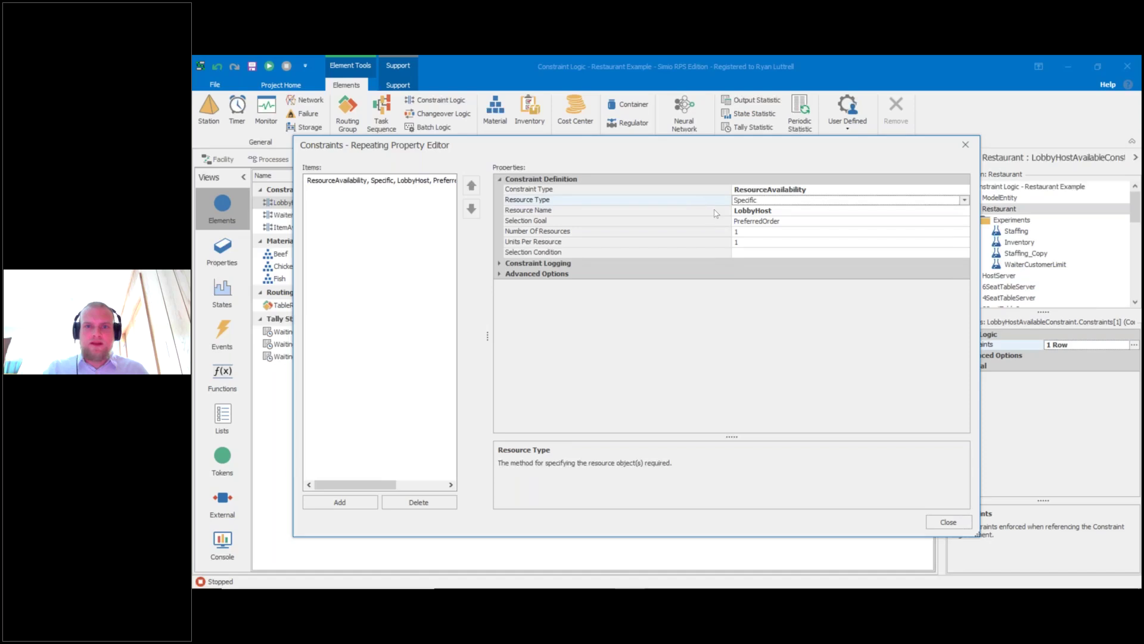
click(789, 210)
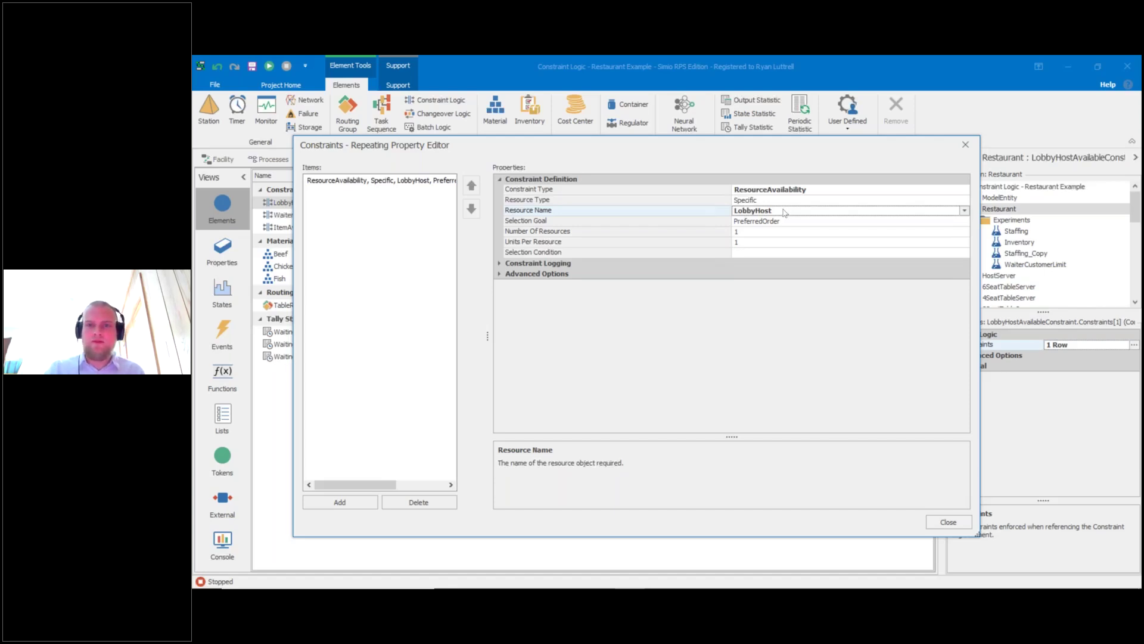
click(958, 523)
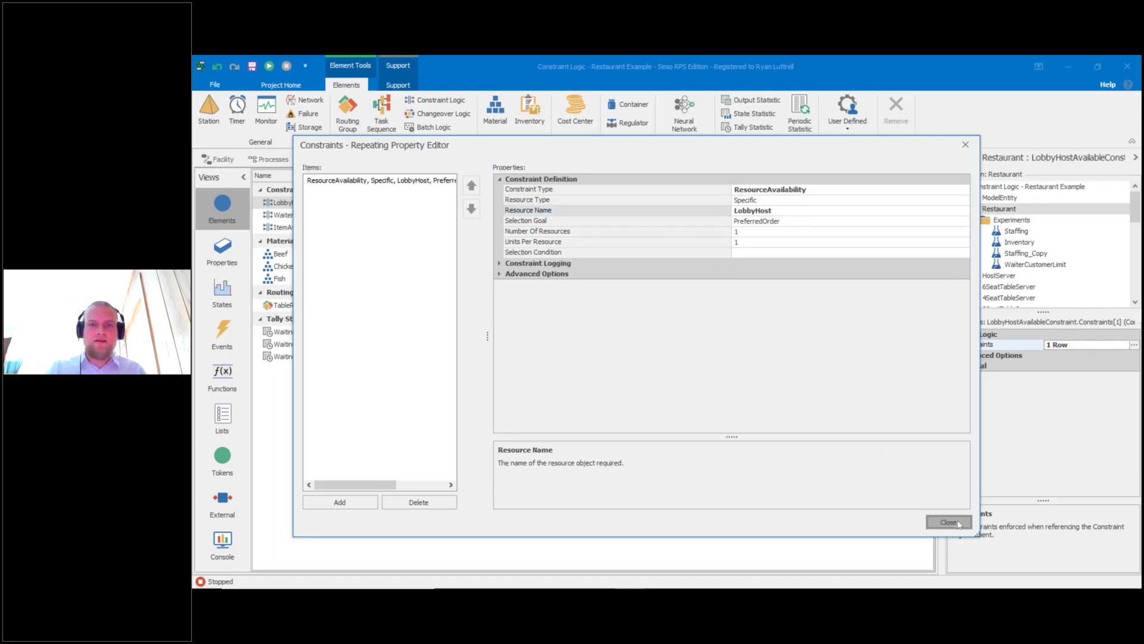
click(959, 522)
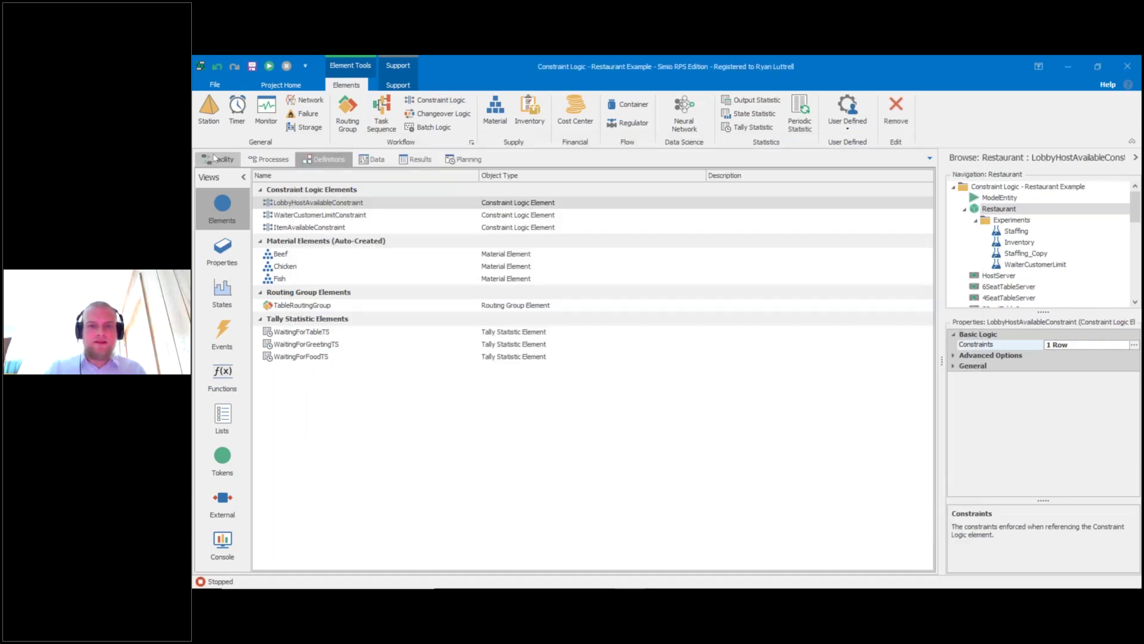
Make nodes visible in the facility view and select HostStation's output node to show its routing and transport properties.
click(216, 159)
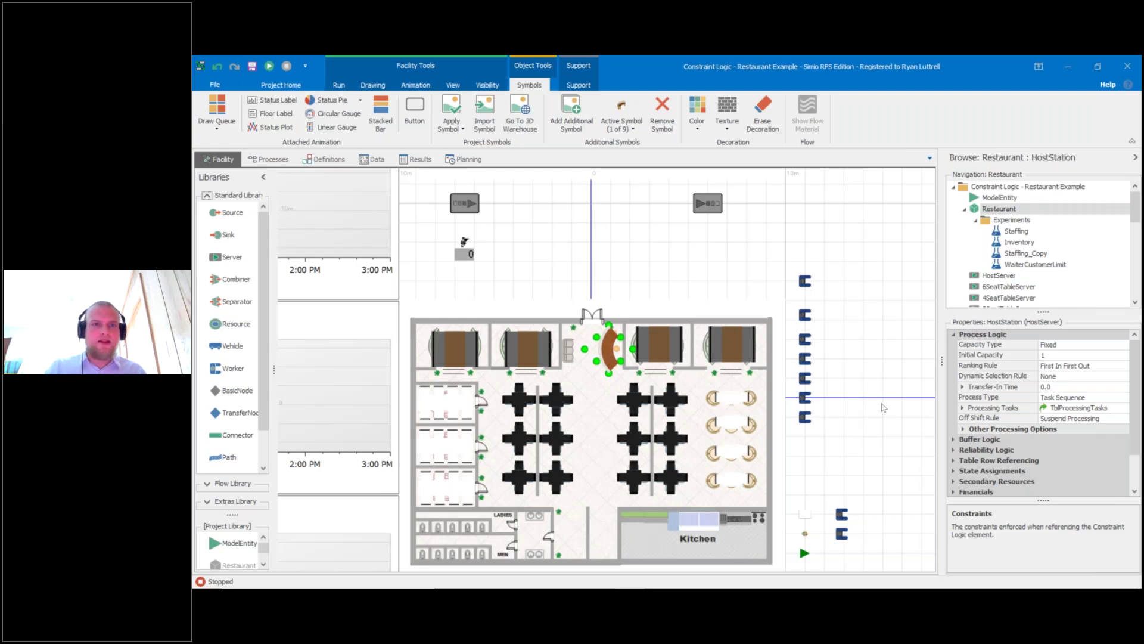
drag(884, 408, 879, 364)
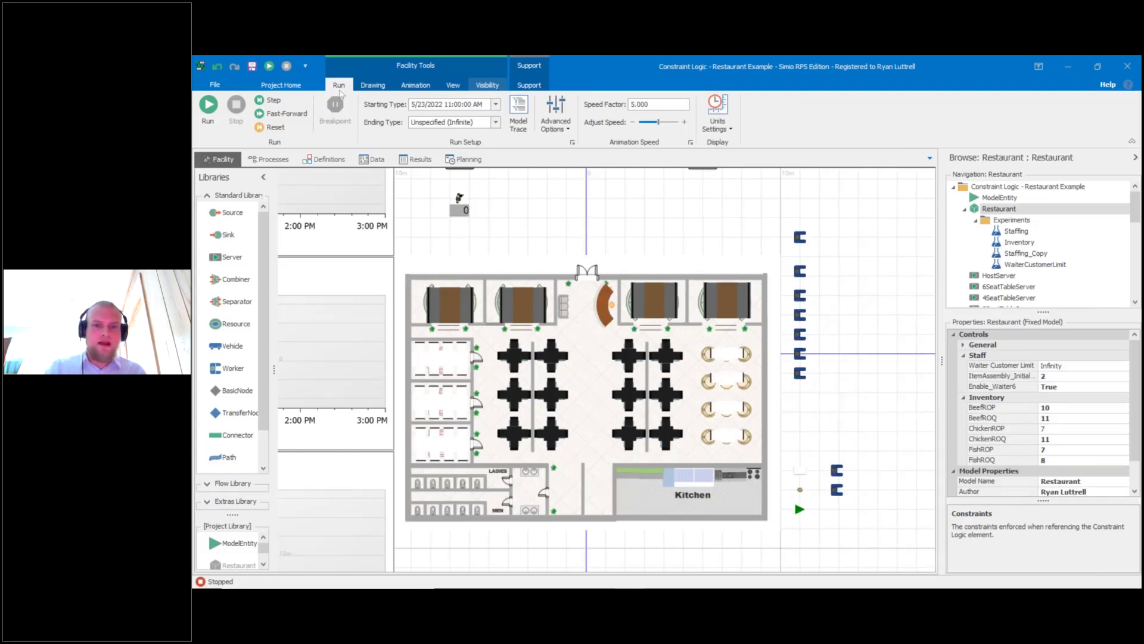
click(488, 85)
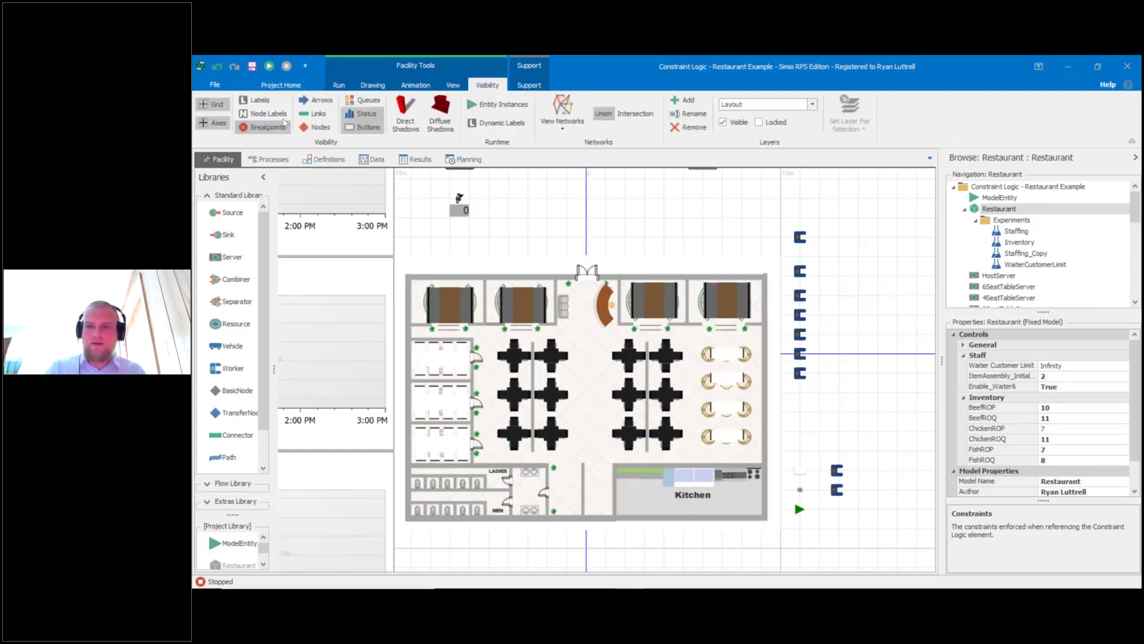
click(315, 127)
scroll(597, 351, up, 3)
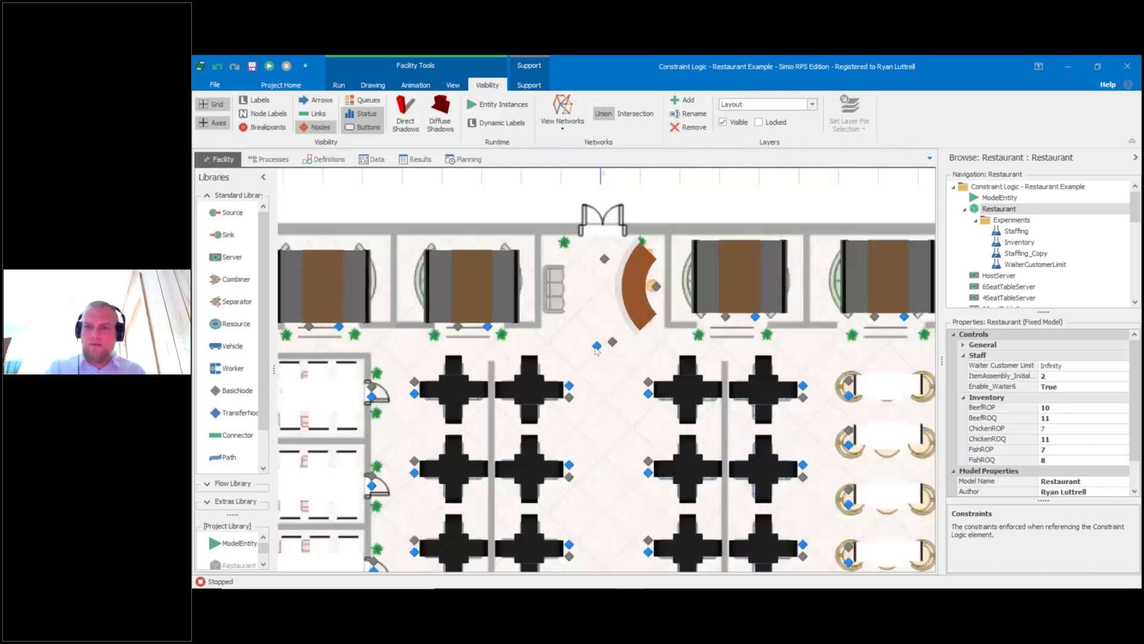
click(597, 346)
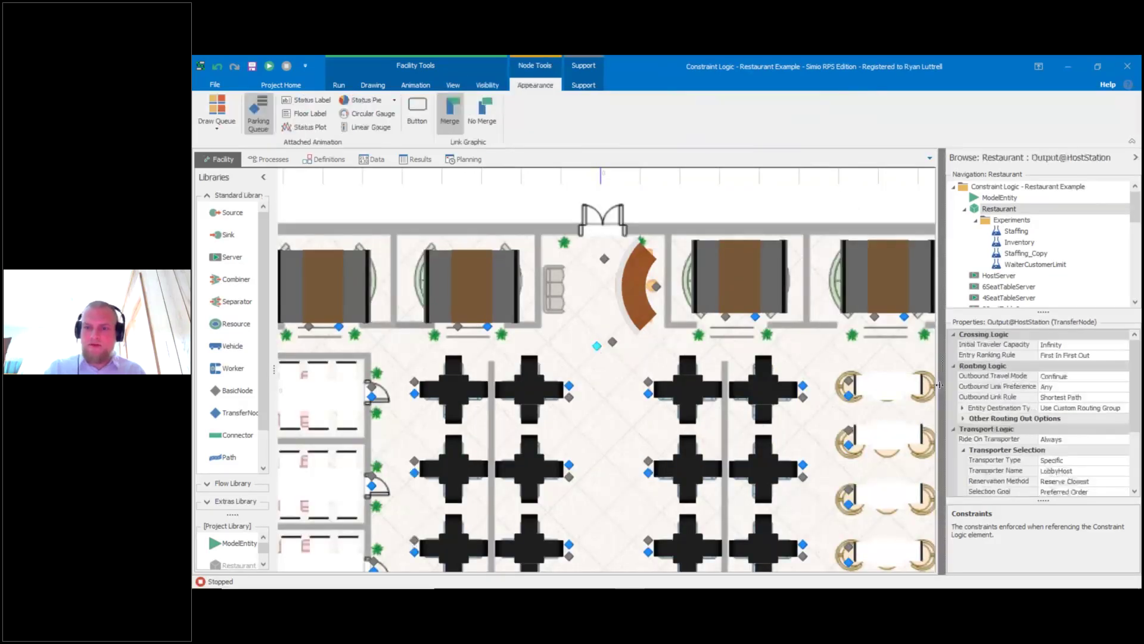
Expand the Entity Destination Type settings of HostStation's output node and check its Routing Group Name.
drag(939, 384, 809, 385)
click(832, 408)
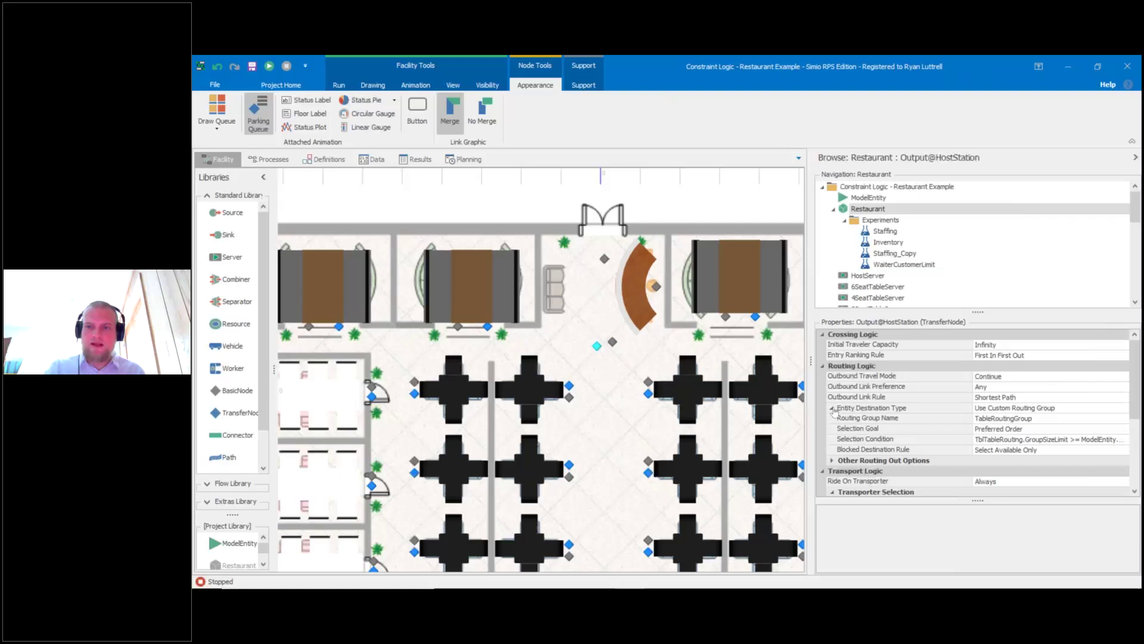
click(868, 419)
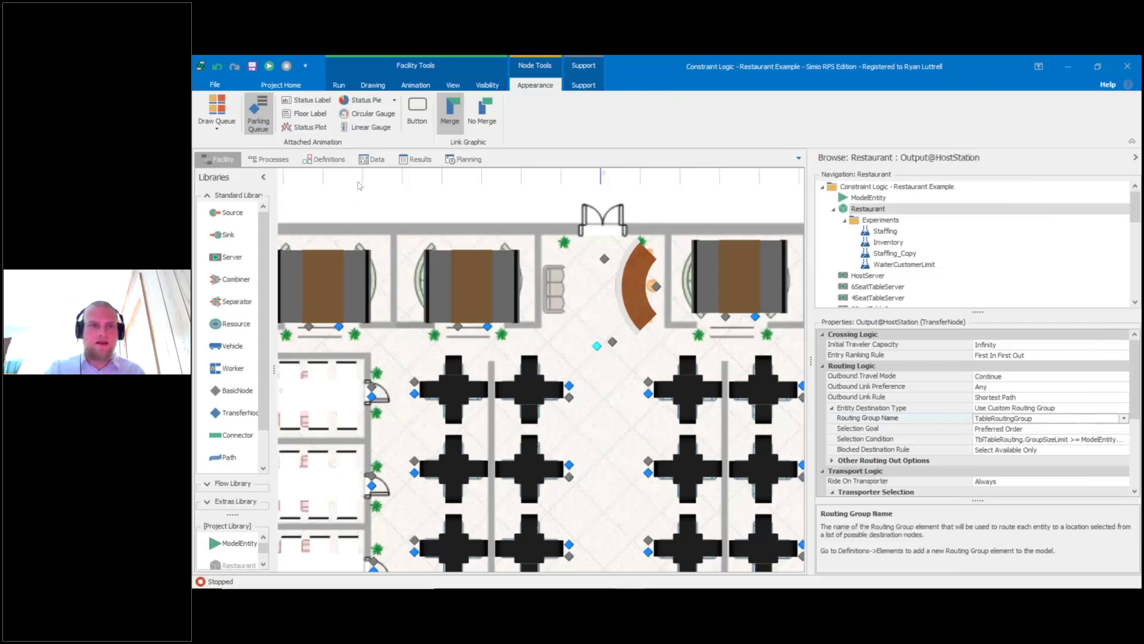
Find the TableRoutingGroup element in the model definitions and check its Destination Node List Name.
click(326, 160)
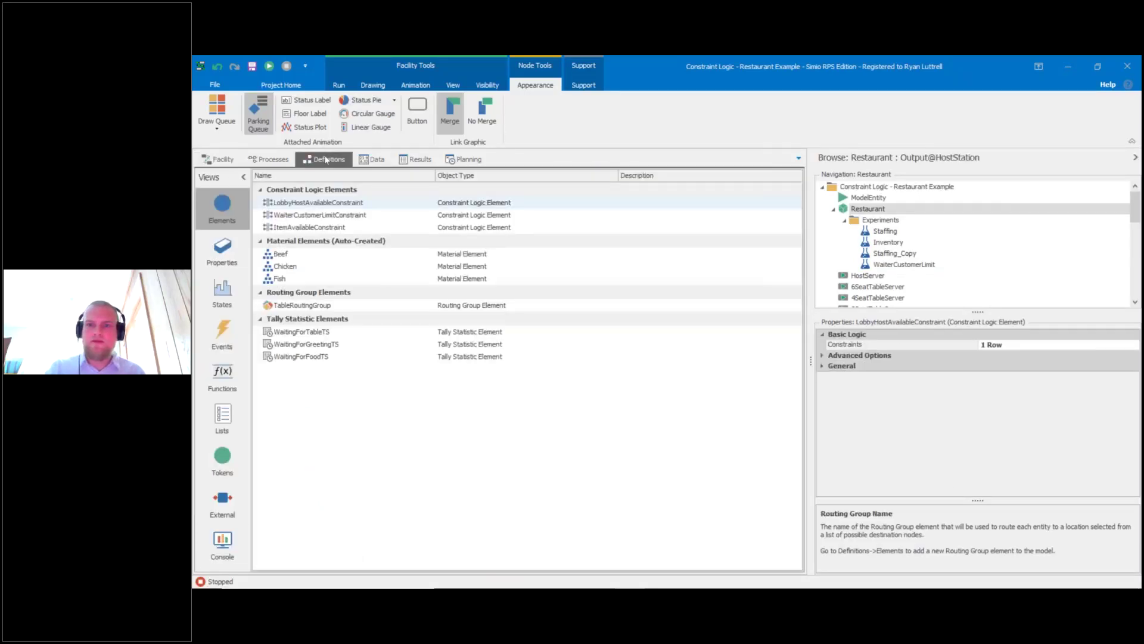
click(302, 304)
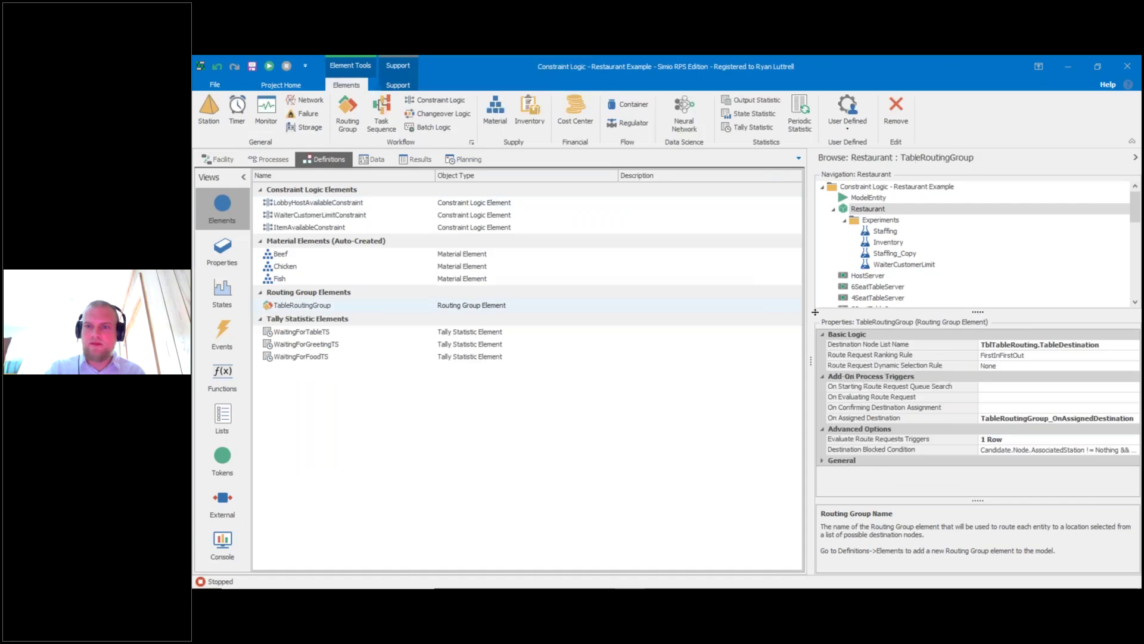
click(897, 345)
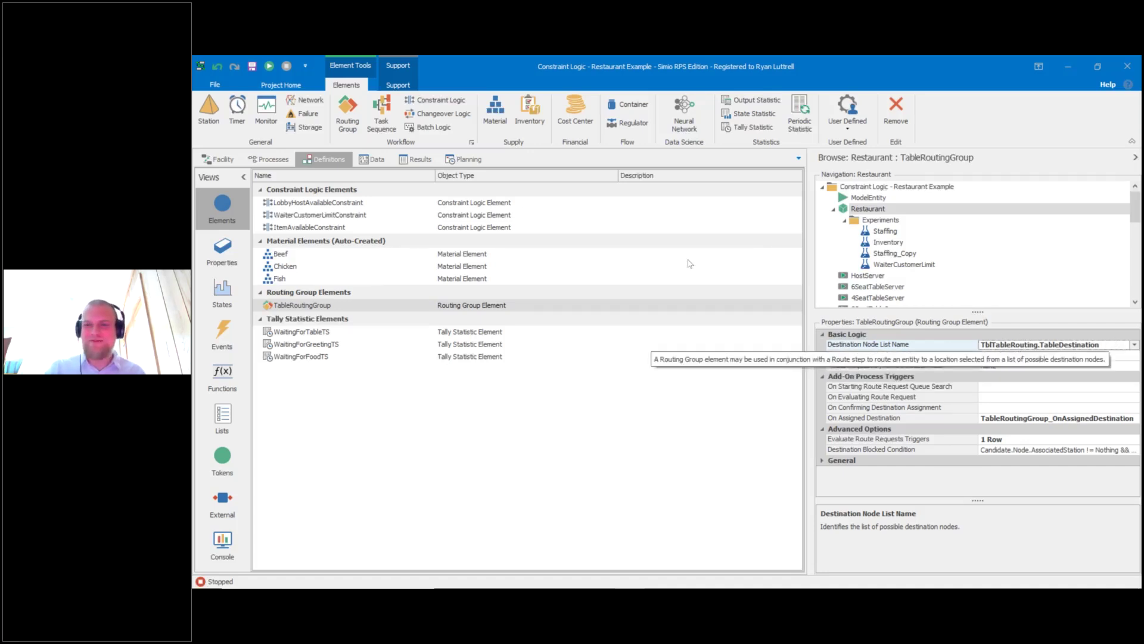
Review the Table Destination and Group Size Limit columns of the Table Routing data table.
click(380, 161)
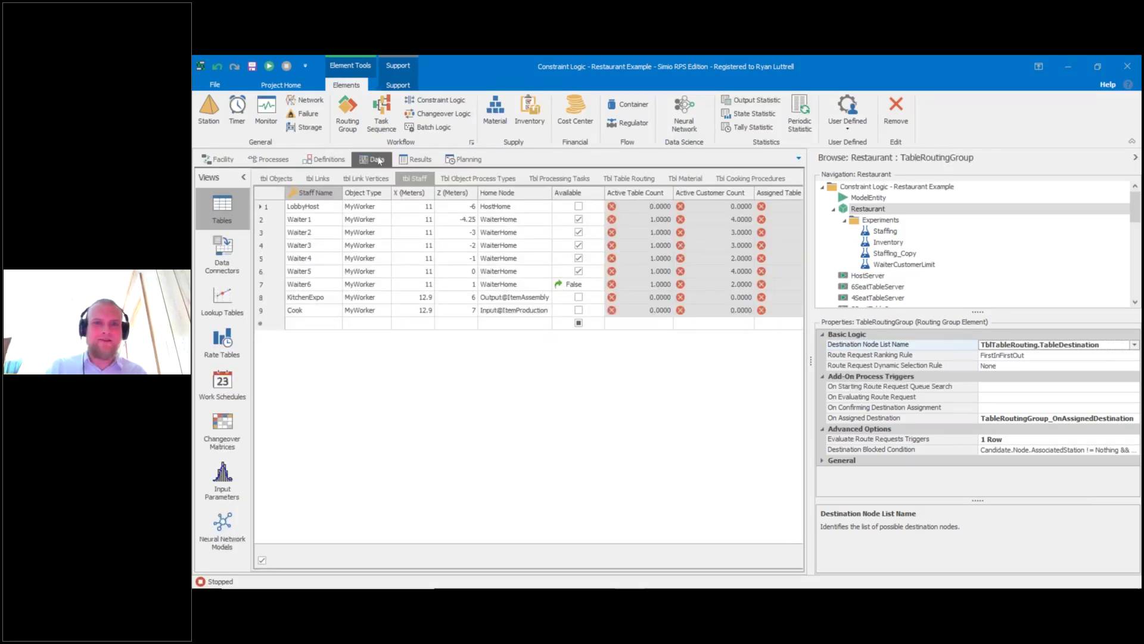
click(793, 178)
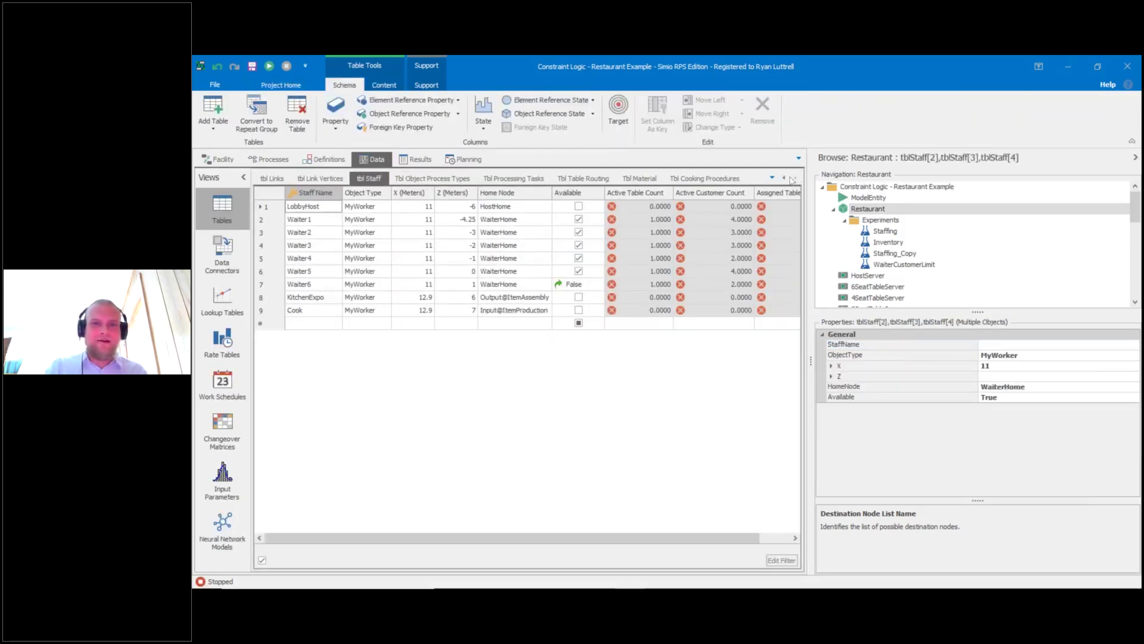
click(577, 179)
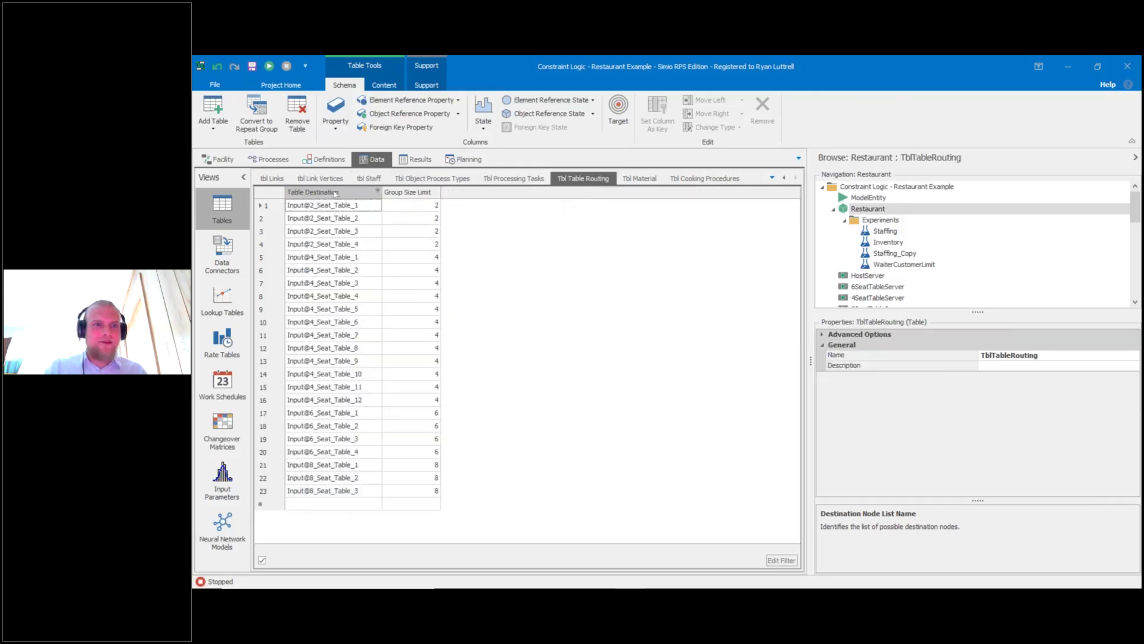
click(335, 192)
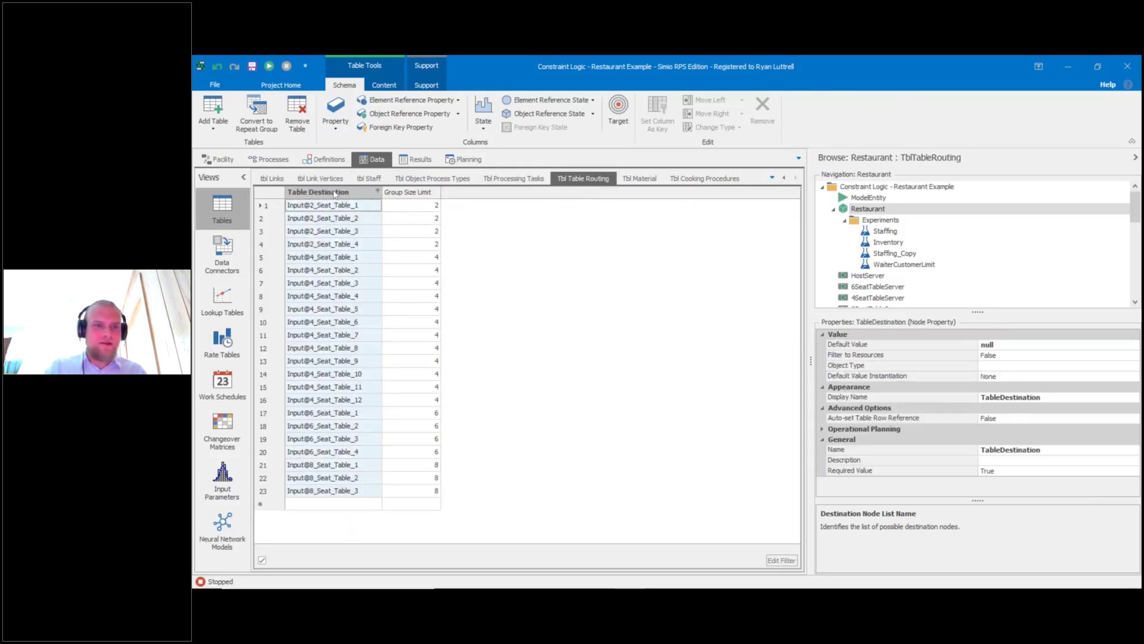
click(426, 194)
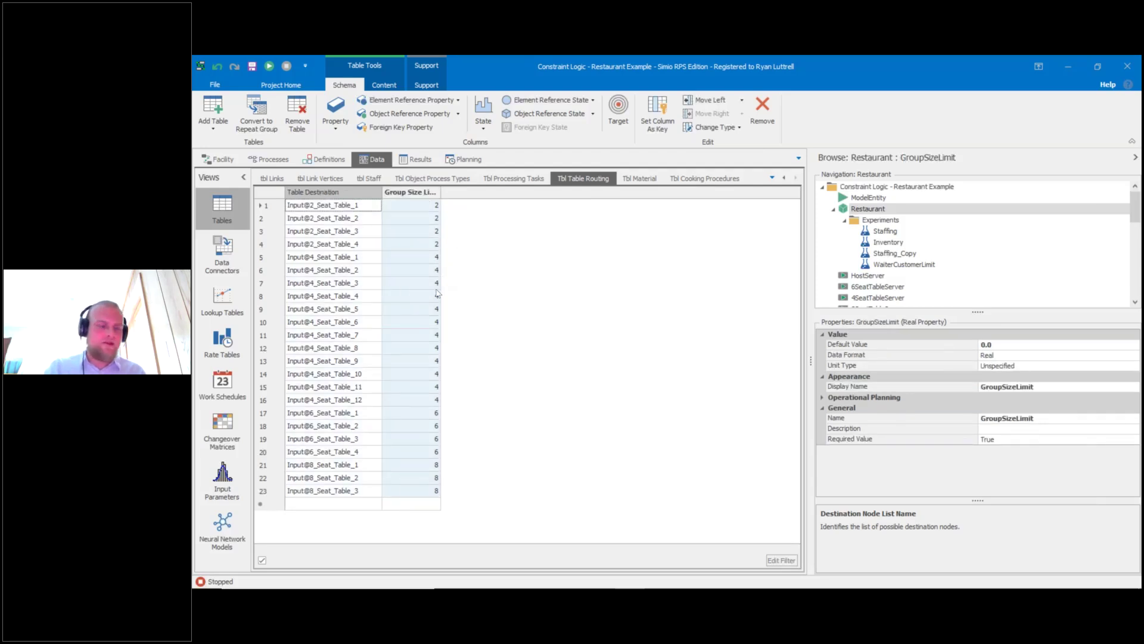
Return to the facility and read the full Selection Condition in the entity destination settings of HostStation's output node.
click(220, 159)
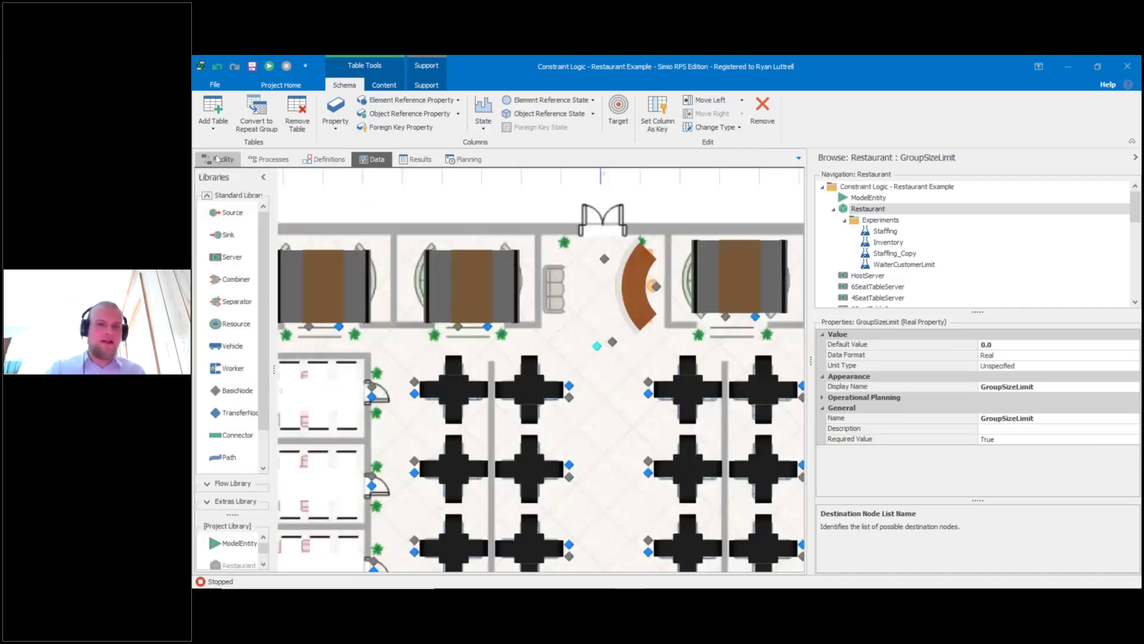
scroll(980, 416, down, 3)
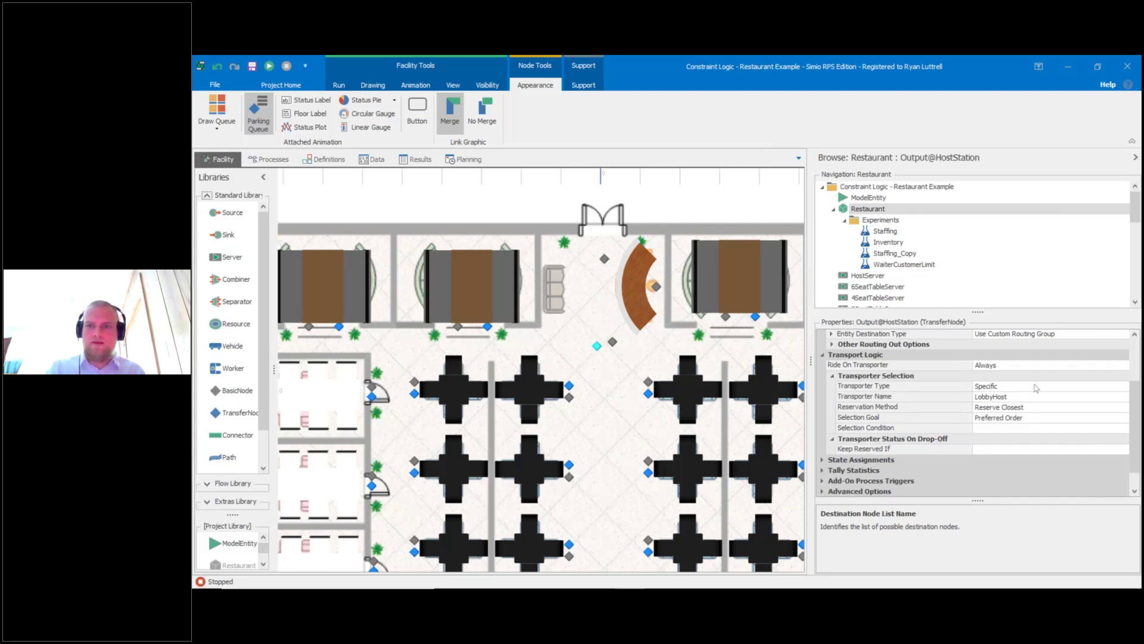
scroll(832, 410, up, 3)
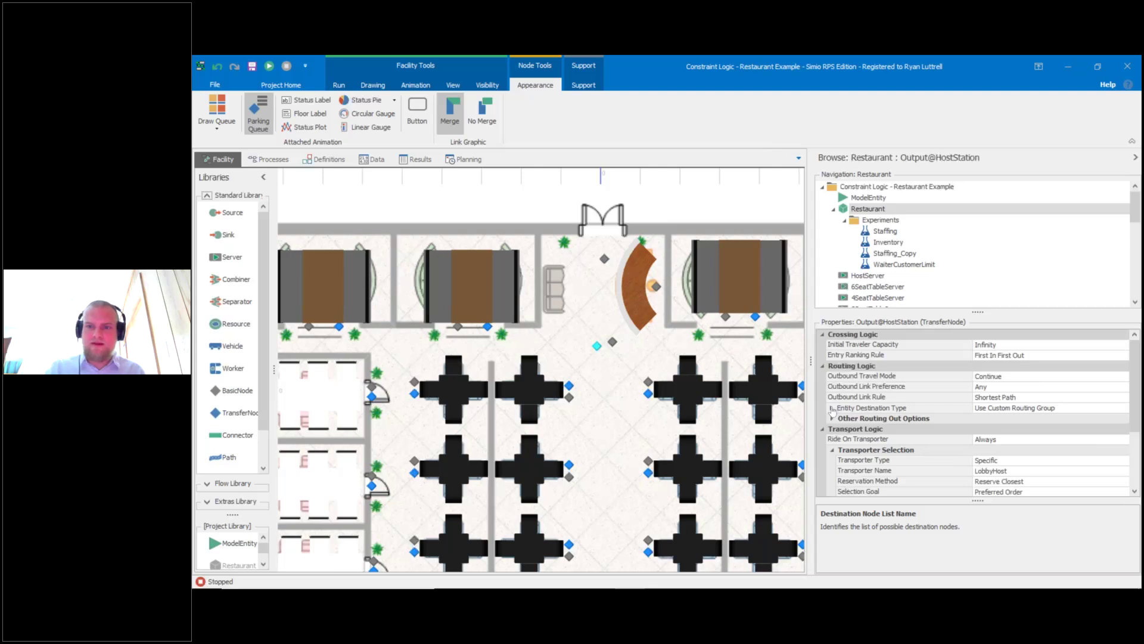
click(832, 408)
drag(811, 411, 636, 411)
click(786, 442)
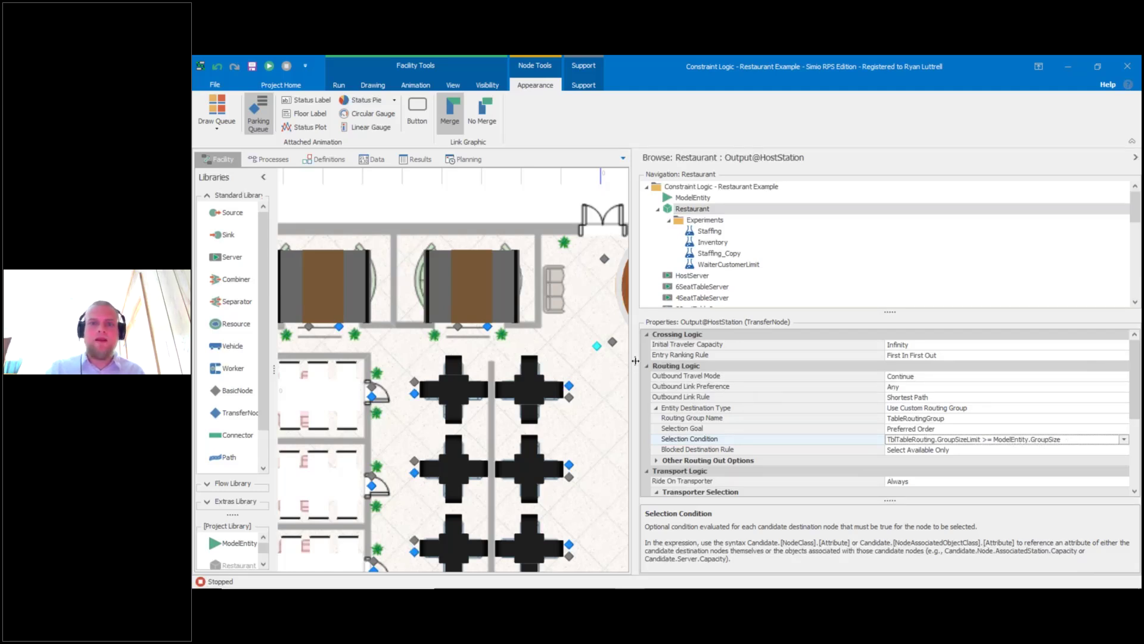
drag(636, 361, 699, 353)
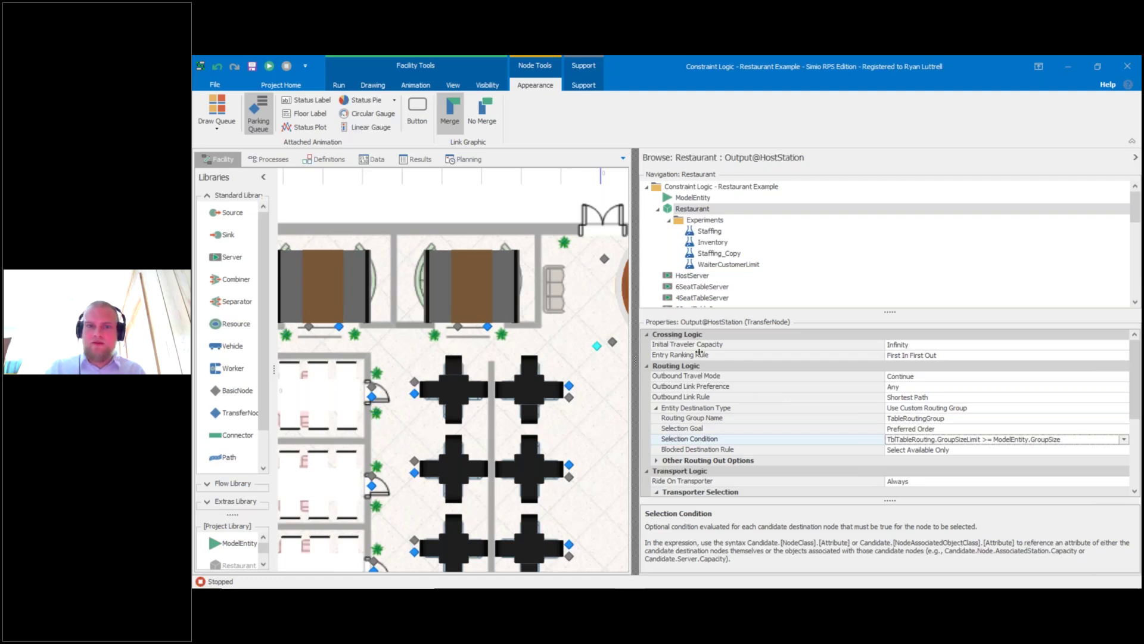
drag(700, 351, 934, 345)
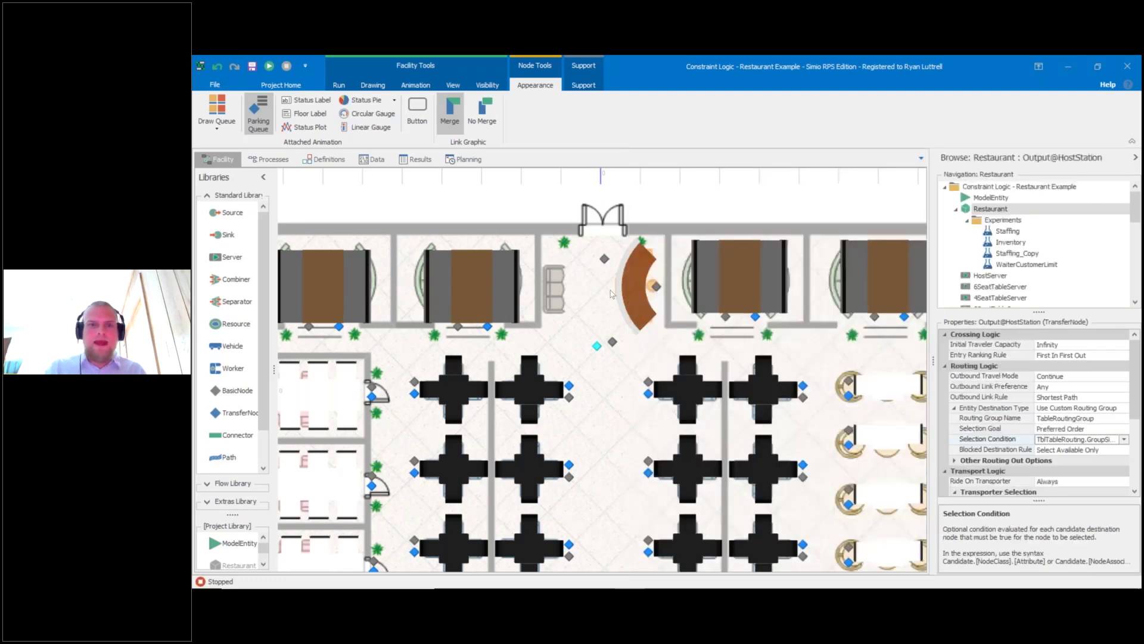
scroll(611, 294, down, 2)
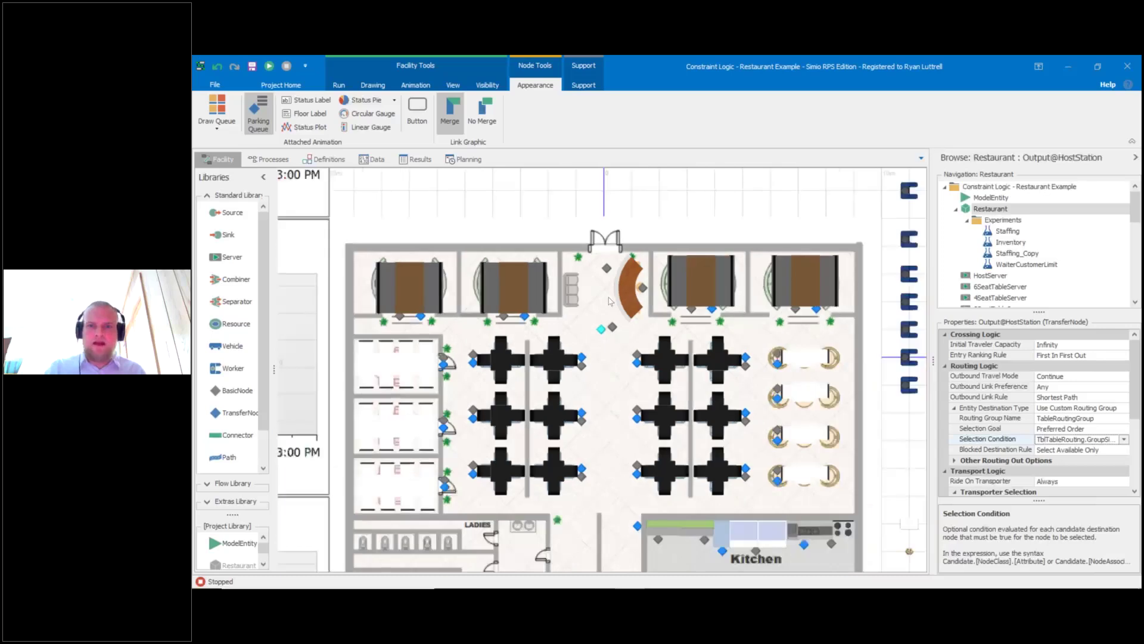
click(611, 301)
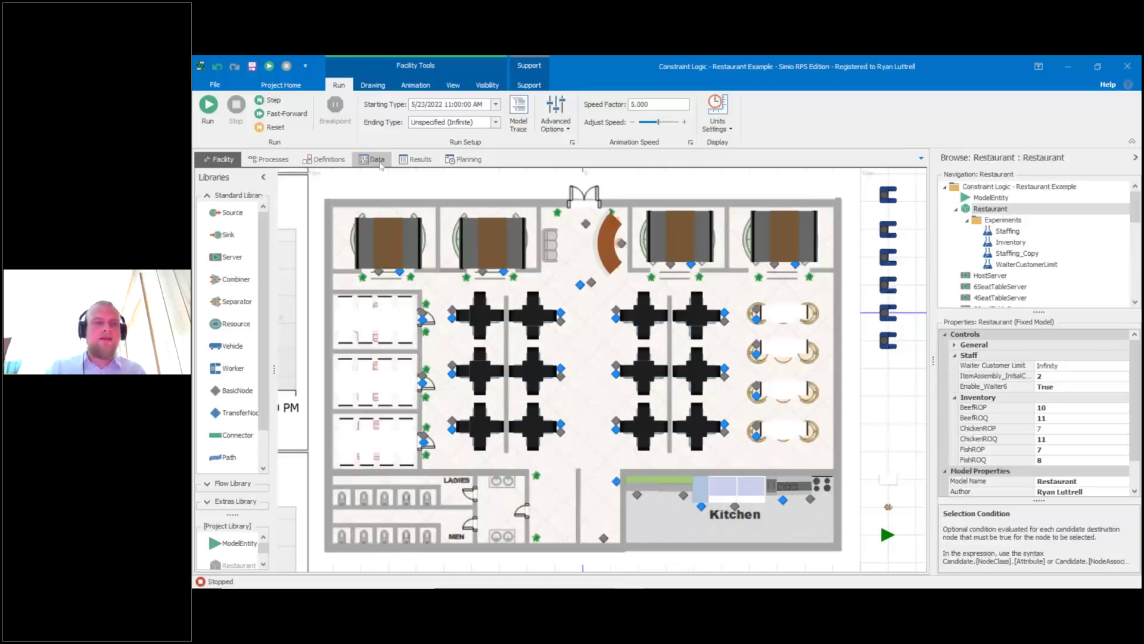
Review the Waiter1 to Waiter5 rows of the staff table, including the Active Table Count and Active Customer Count columns.
click(377, 160)
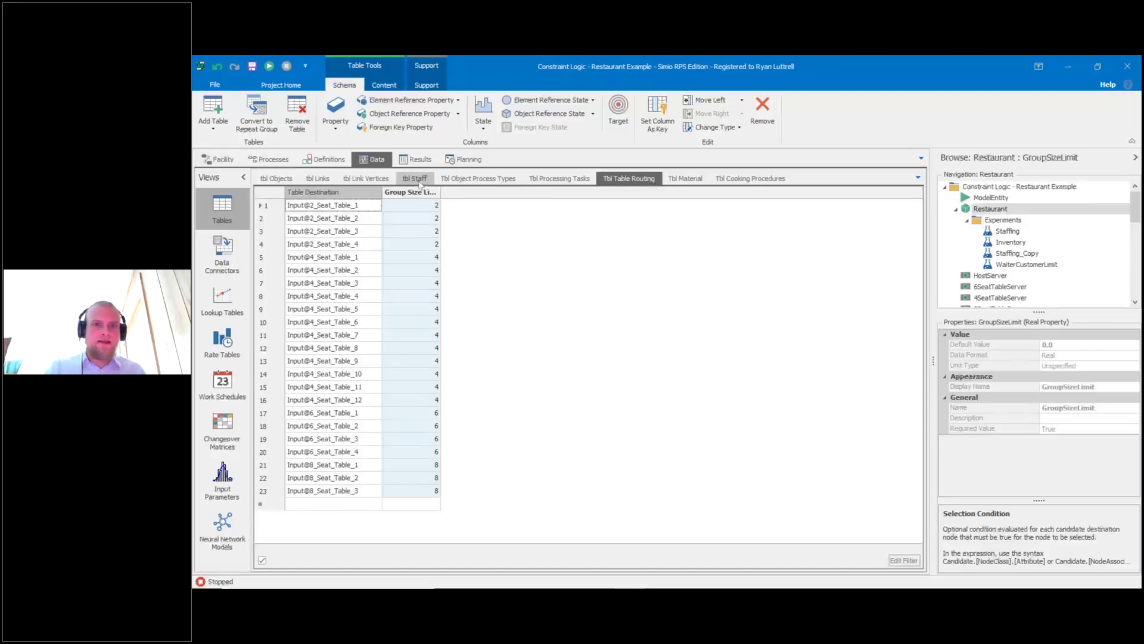
click(419, 180)
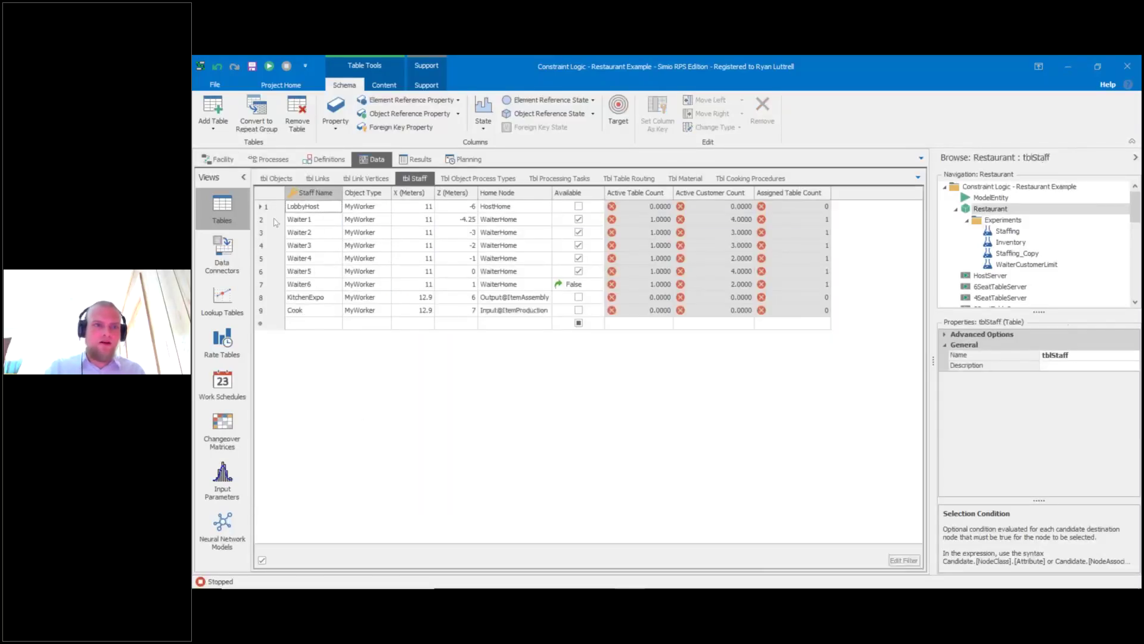
click(298, 219)
drag(276, 232, 657, 222)
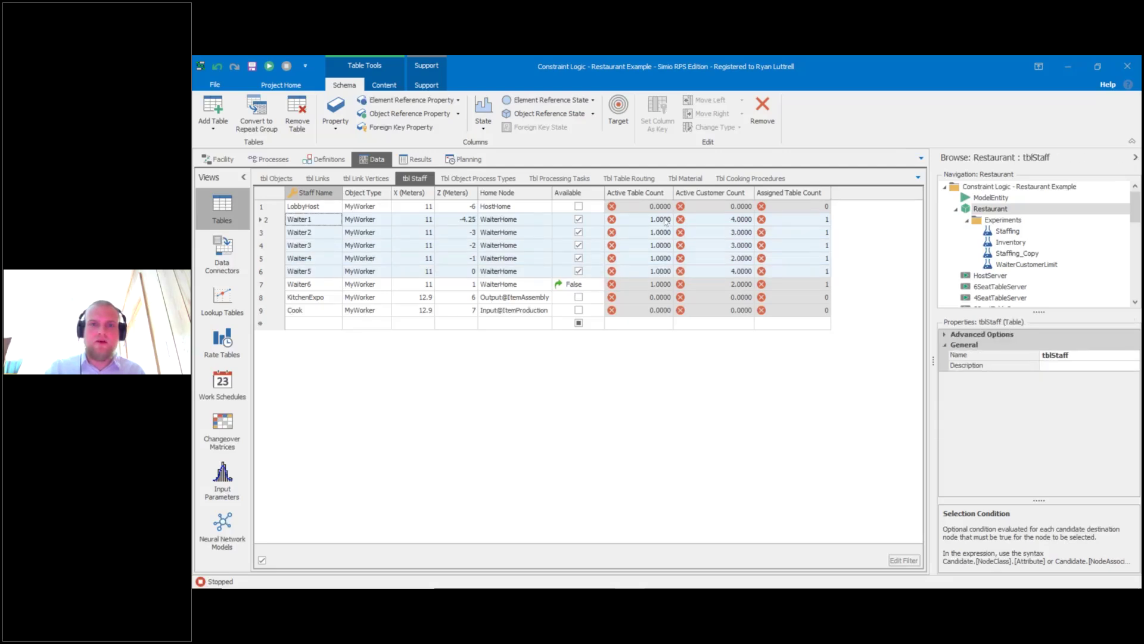
click(662, 220)
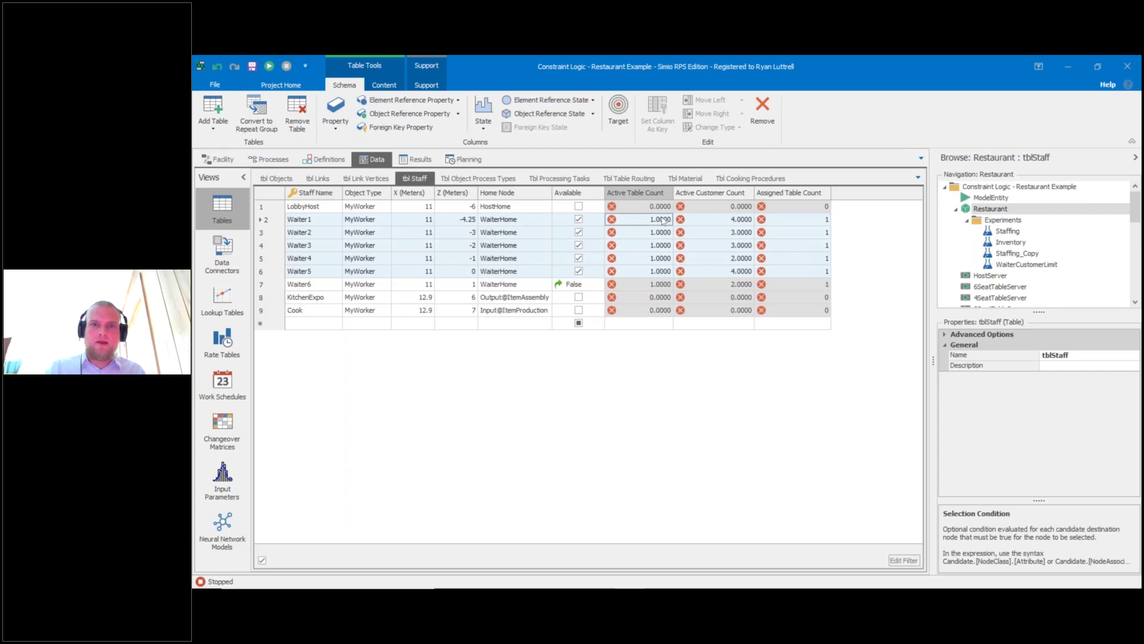
click(664, 220)
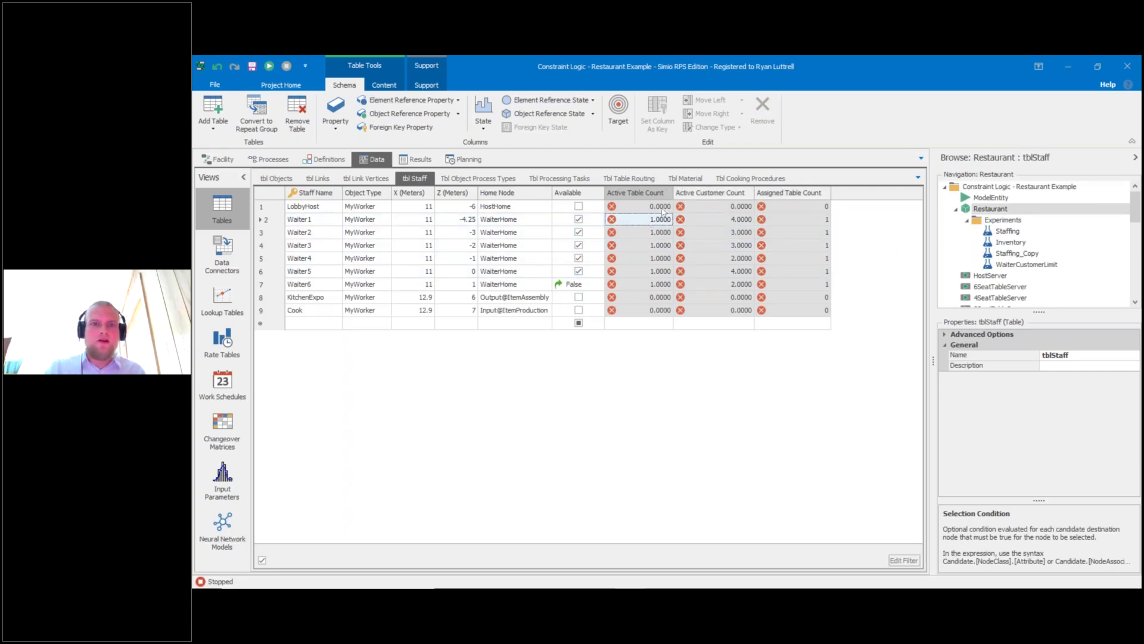
click(725, 195)
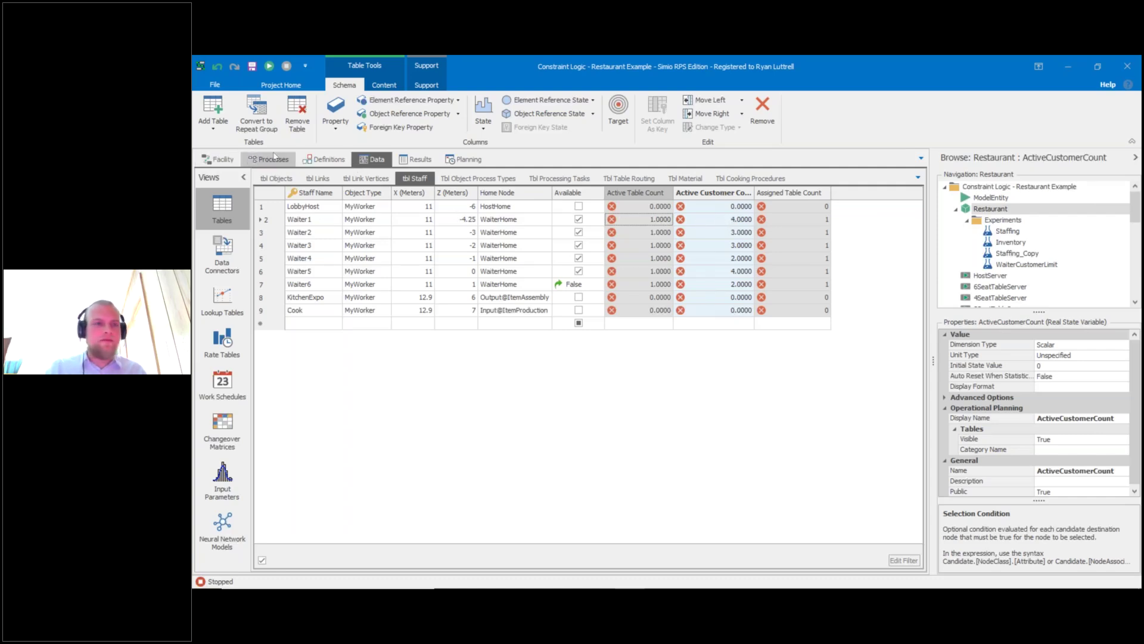
Return to the facility and run the restaurant simulation fast-forwarded to its end.
click(221, 159)
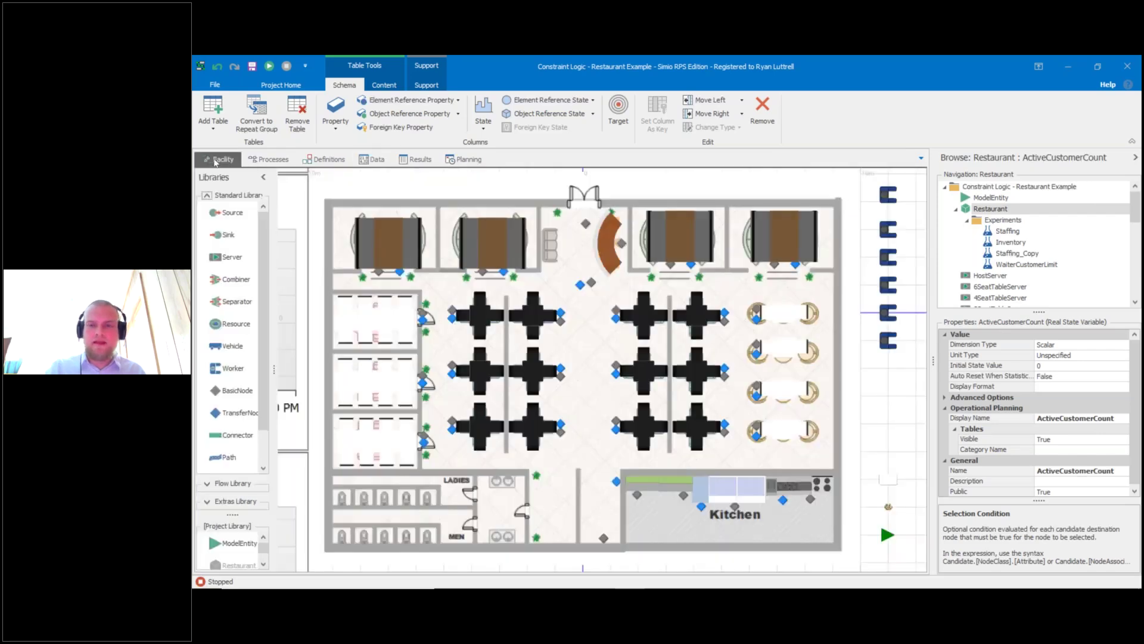
click(630, 274)
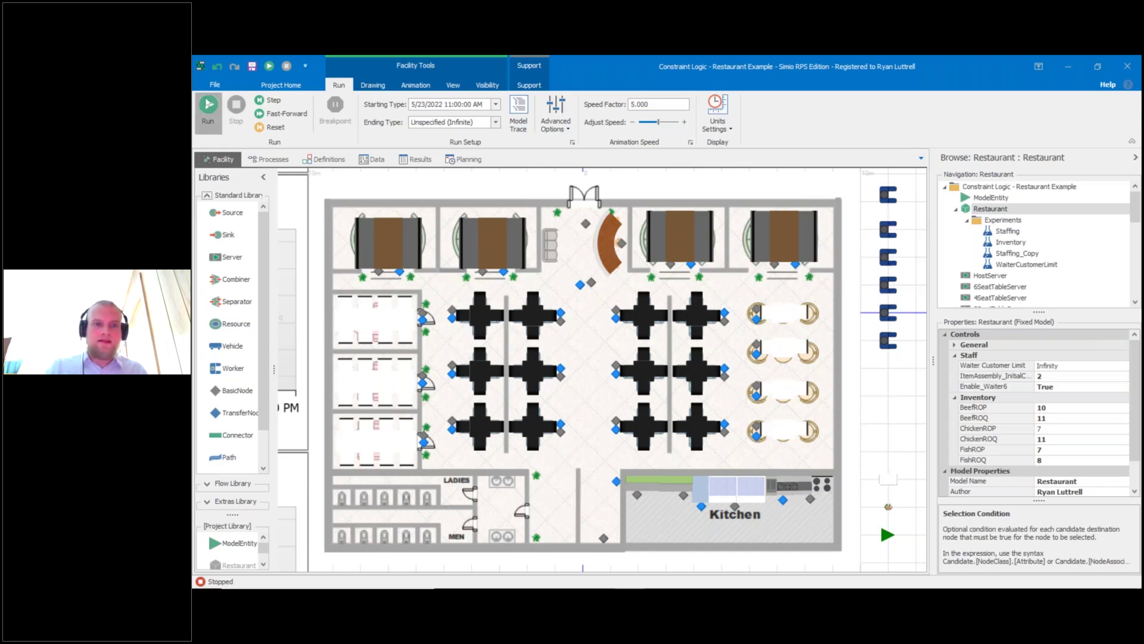
click(209, 106)
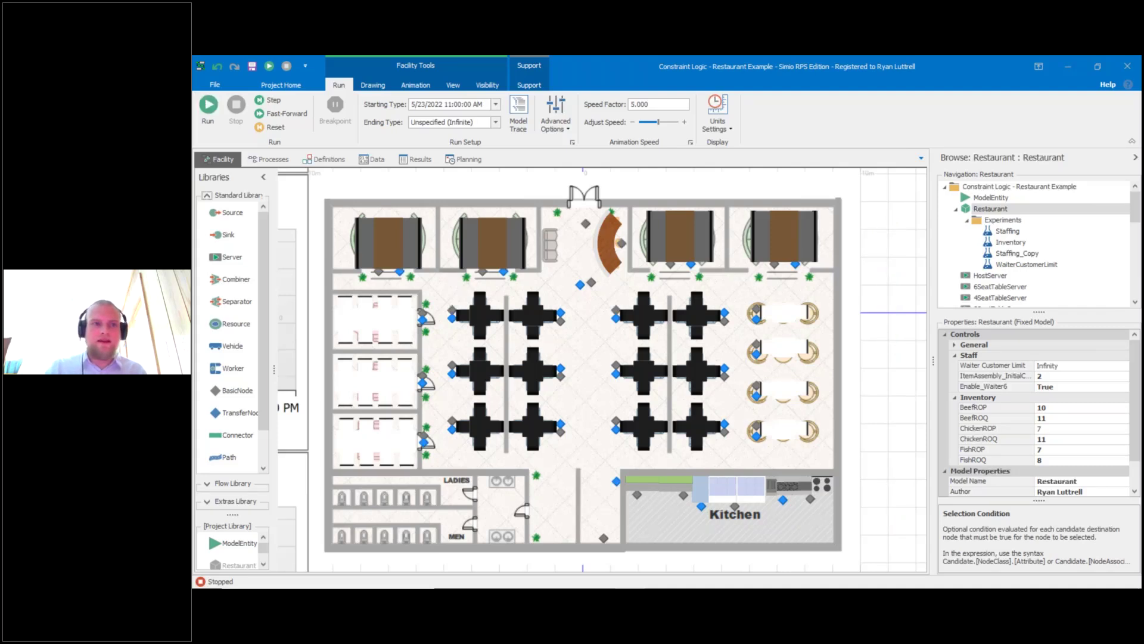
click(271, 113)
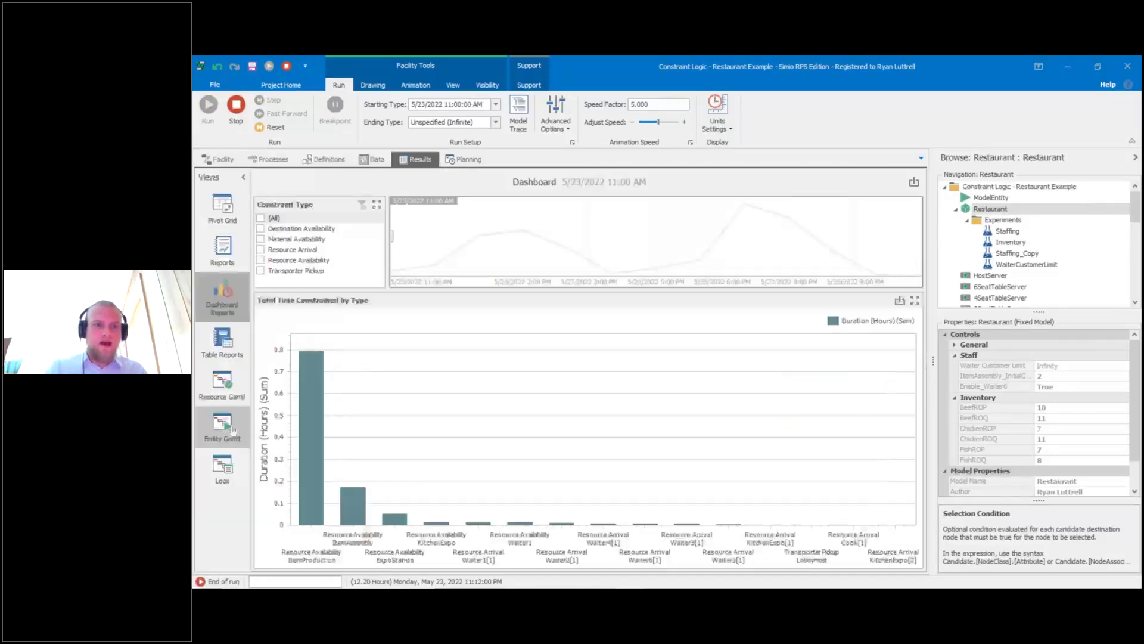
View the run's Entity Gantt and Resource Gantt, briefly showing the detail rows of 2_Seat_Table_1.
click(233, 429)
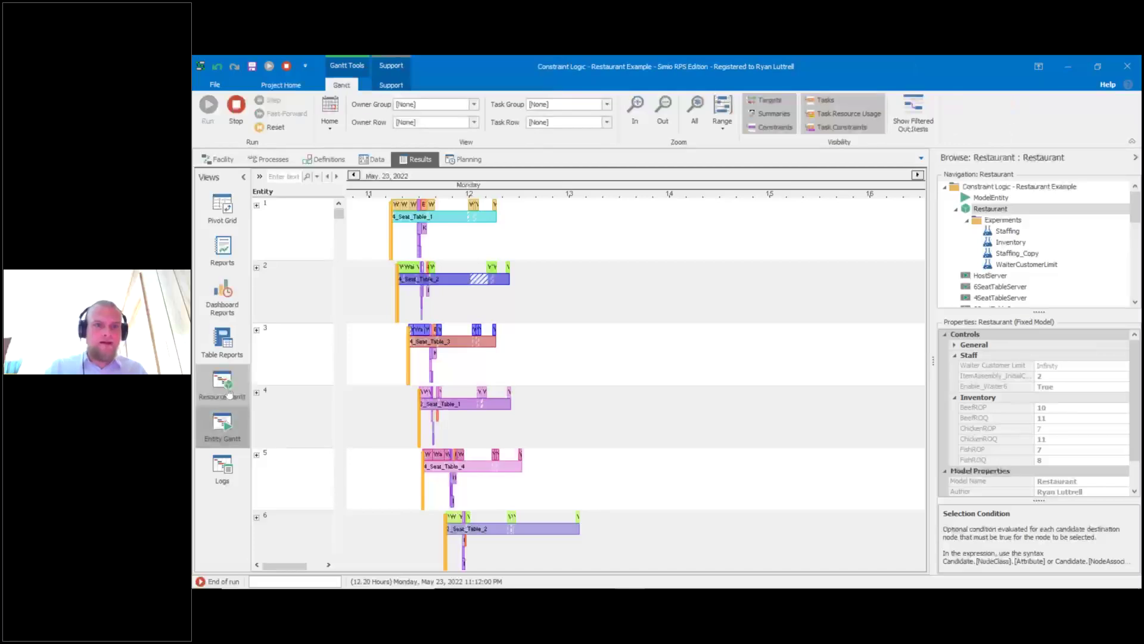
click(229, 392)
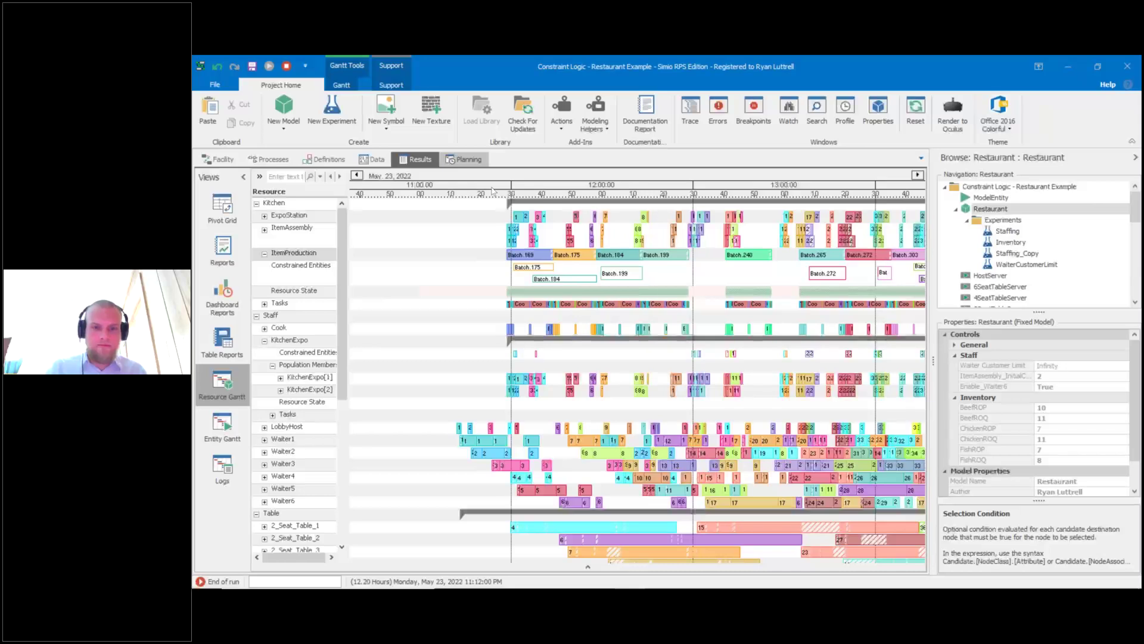
scroll(268, 441, down, 2)
click(265, 439)
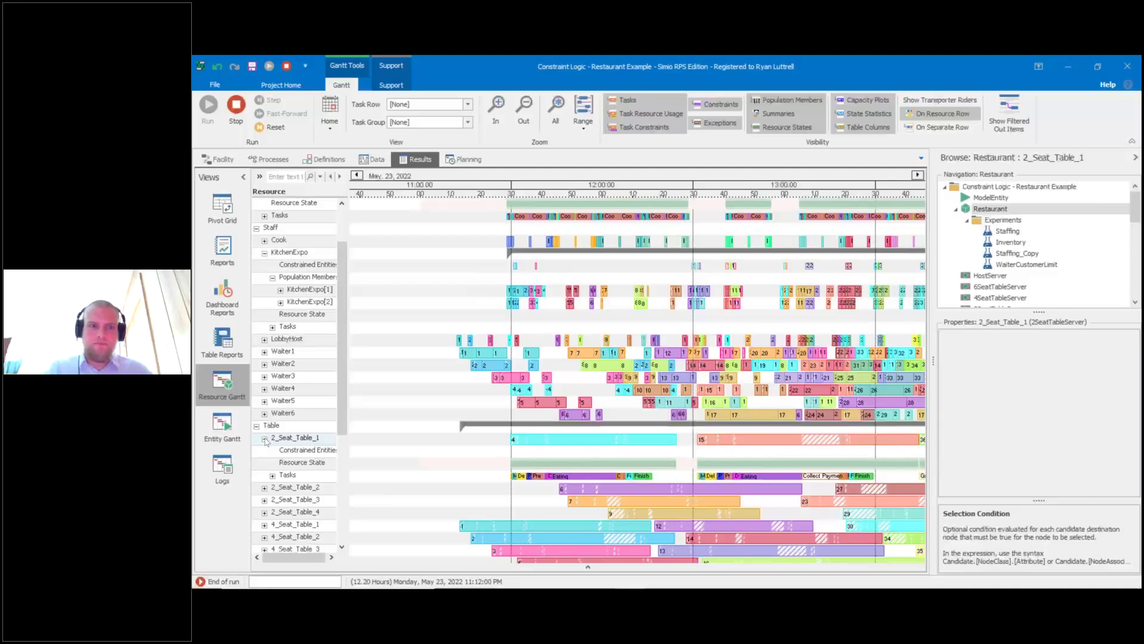
click(265, 439)
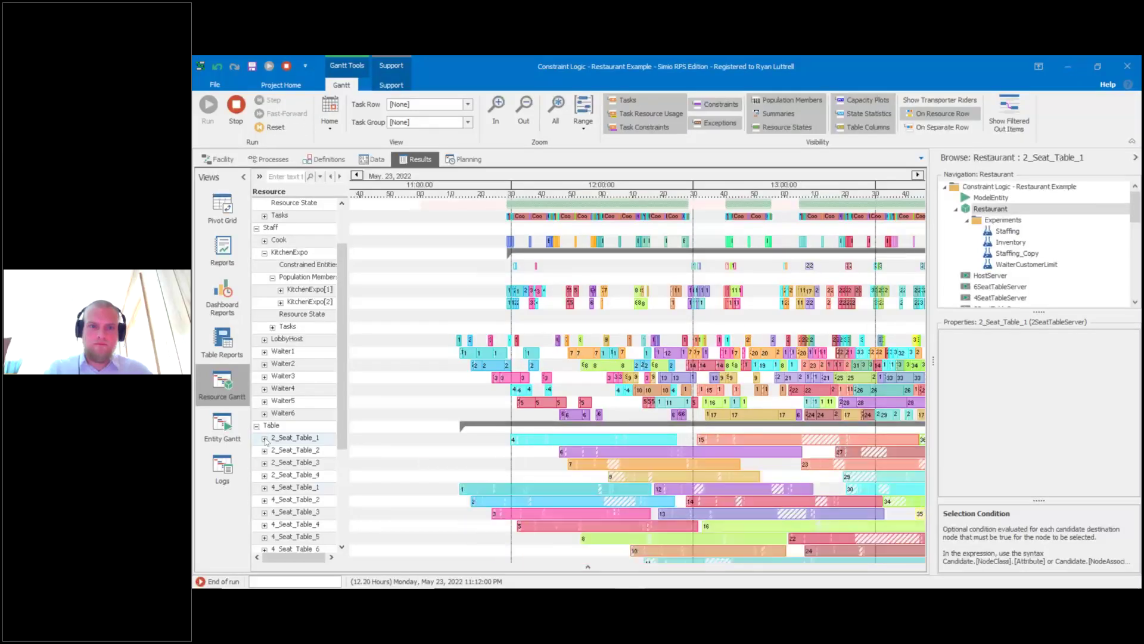
Expand Waiter1 in the Resource Gantt and examine its constrained entities over the period from 11:00 to past 12:00.
click(265, 352)
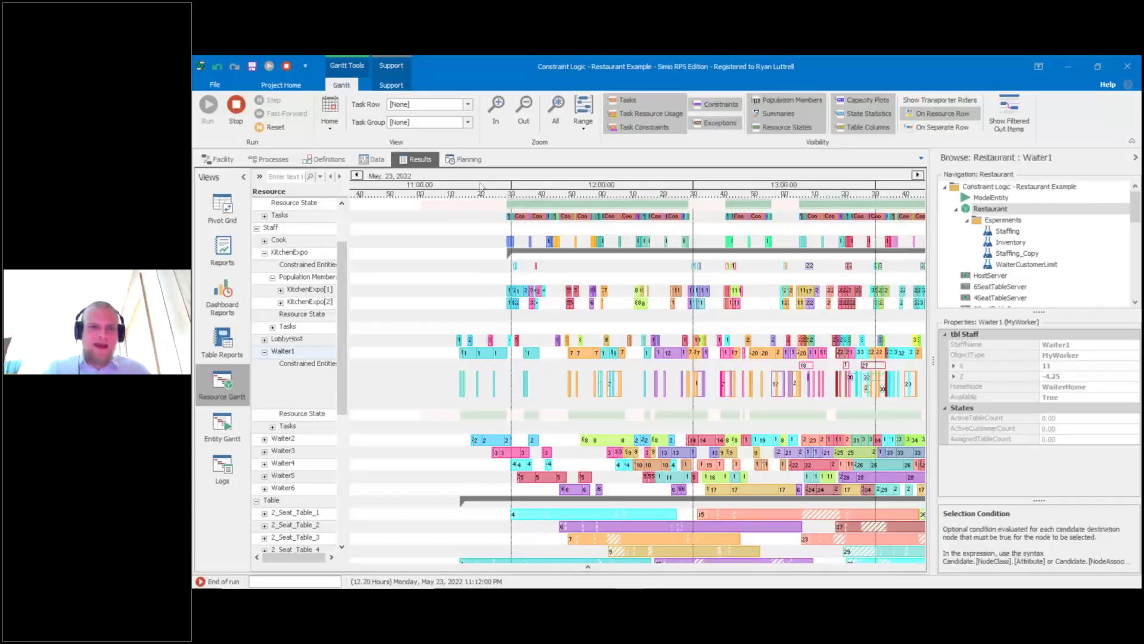
scroll(504, 390, up, 2)
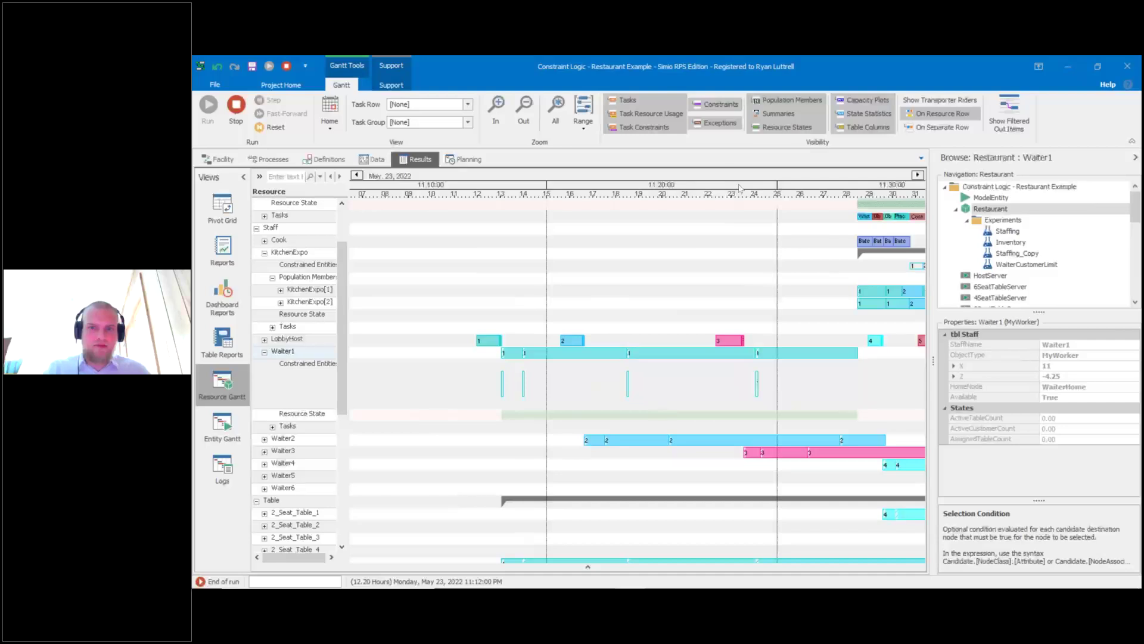
scroll(742, 186, down, 1)
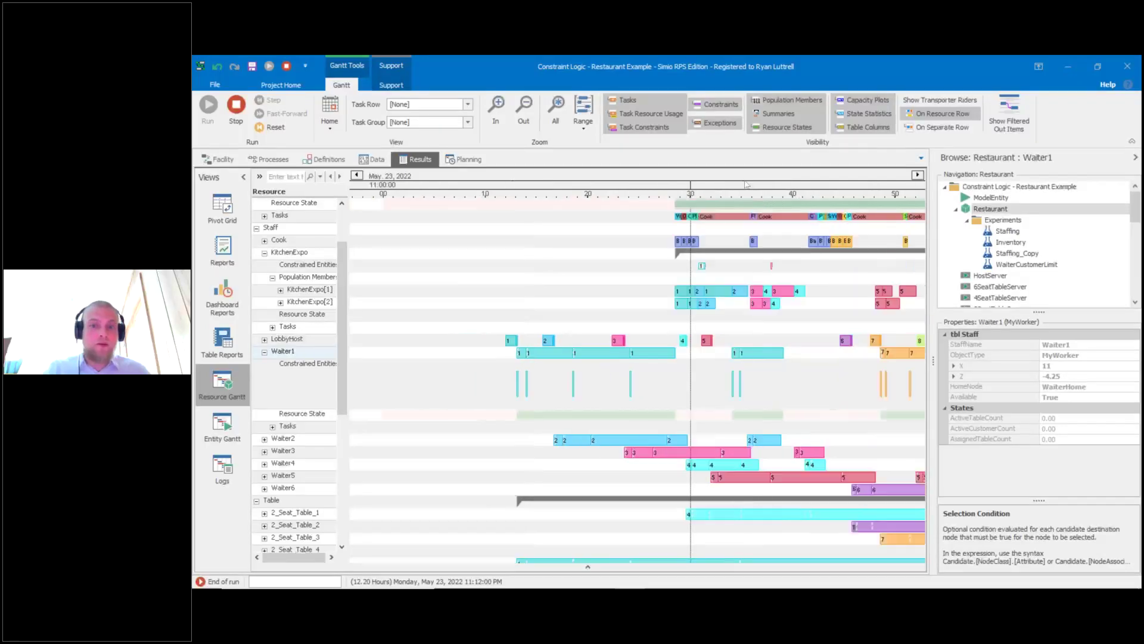
scroll(691, 418, down, 10)
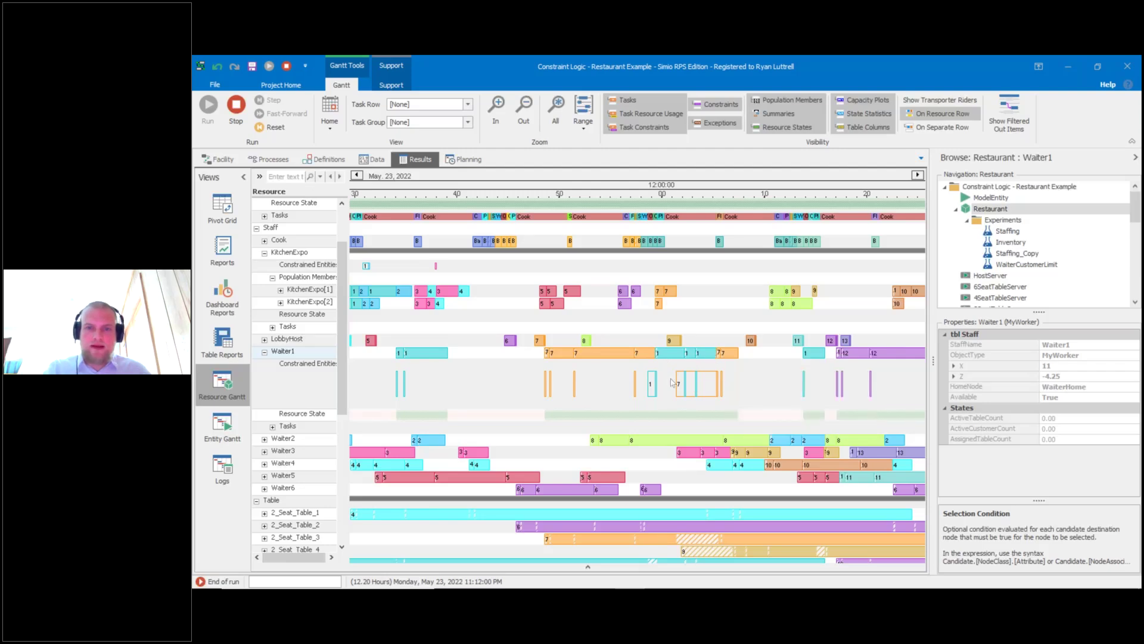
mouse_move(710, 394)
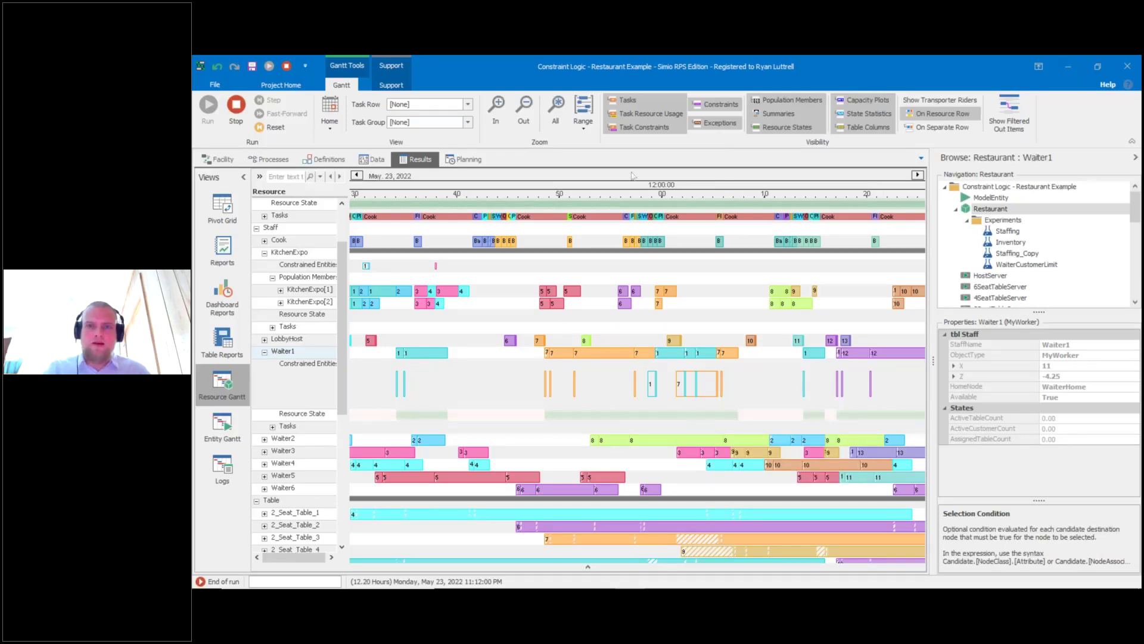
drag(633, 176, 607, 180)
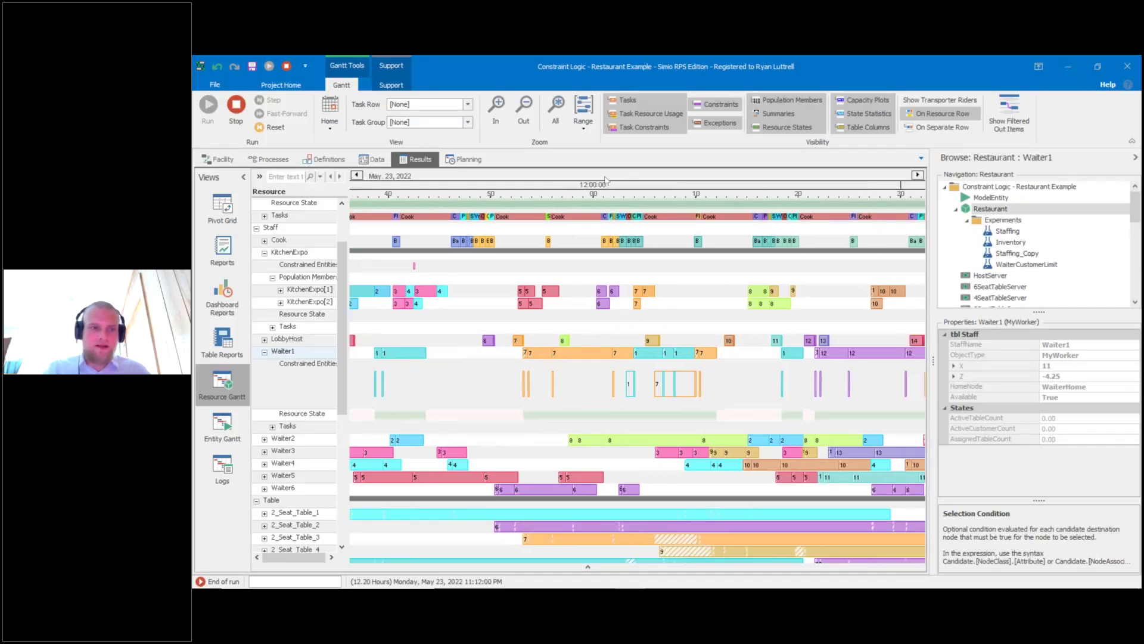
scroll(607, 180, down, 2)
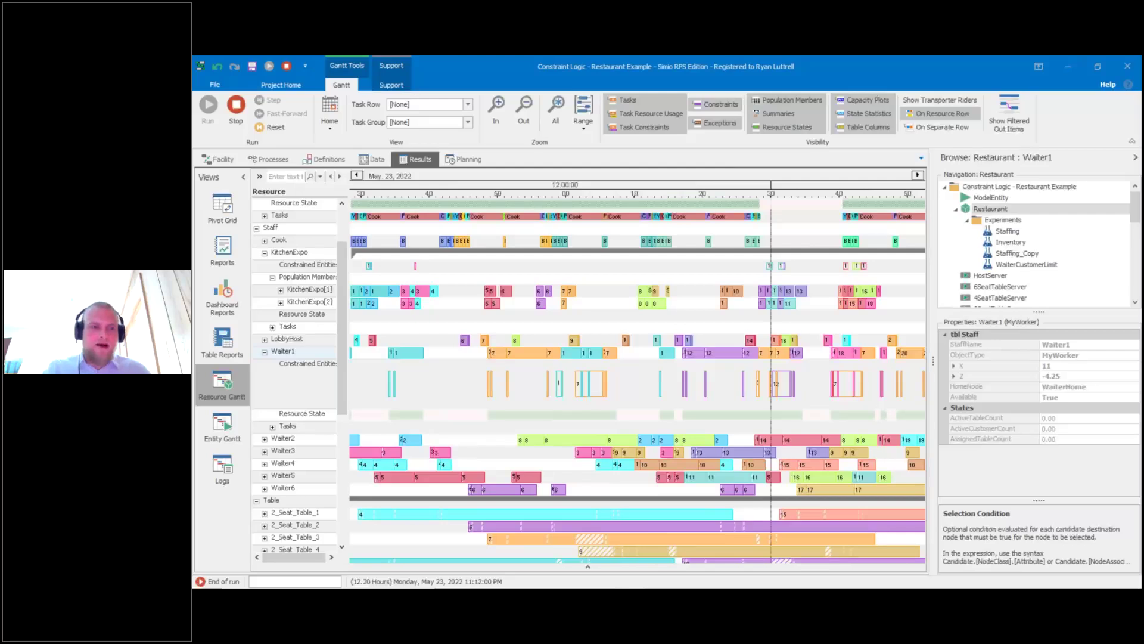
double_click(587, 428)
double_click(587, 430)
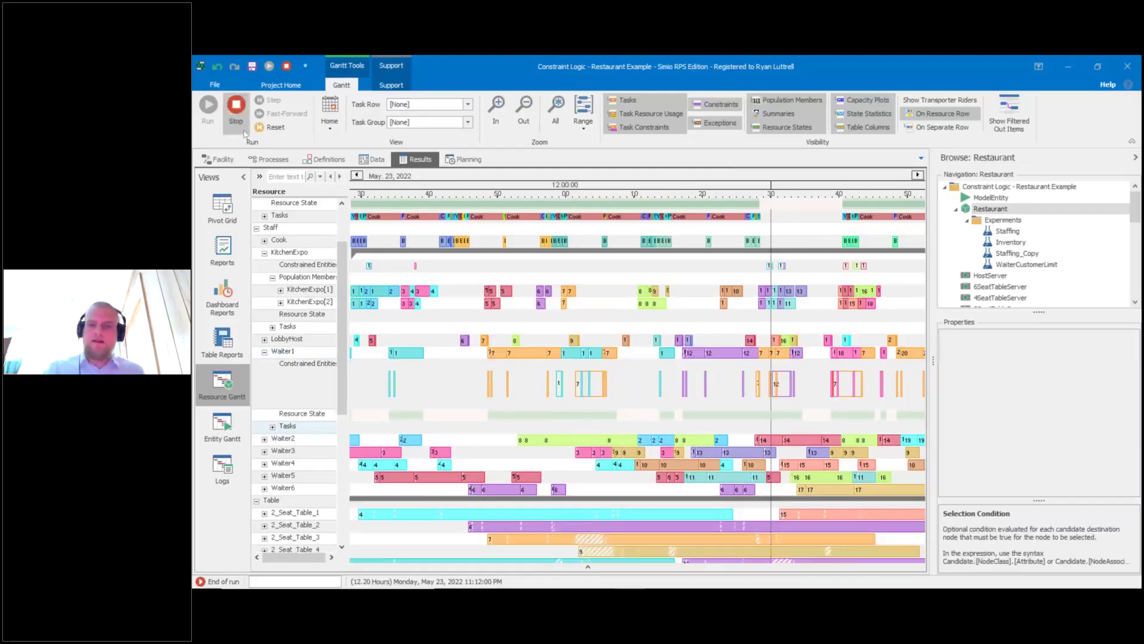
Return to the facility and look over the restaurant's seating areas.
click(223, 160)
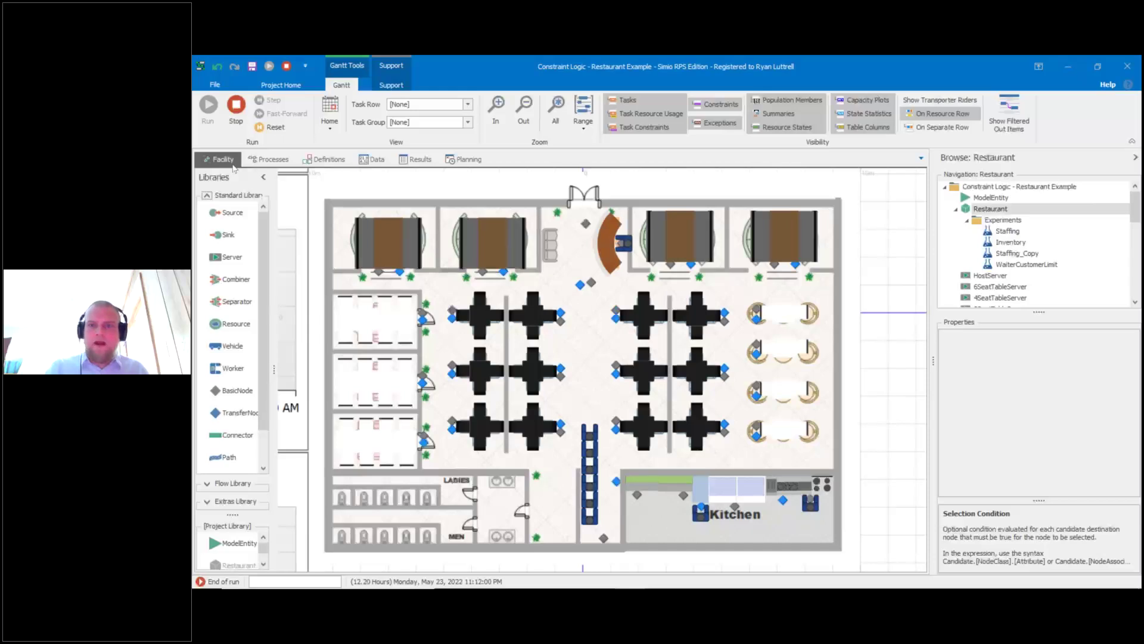
click(506, 301)
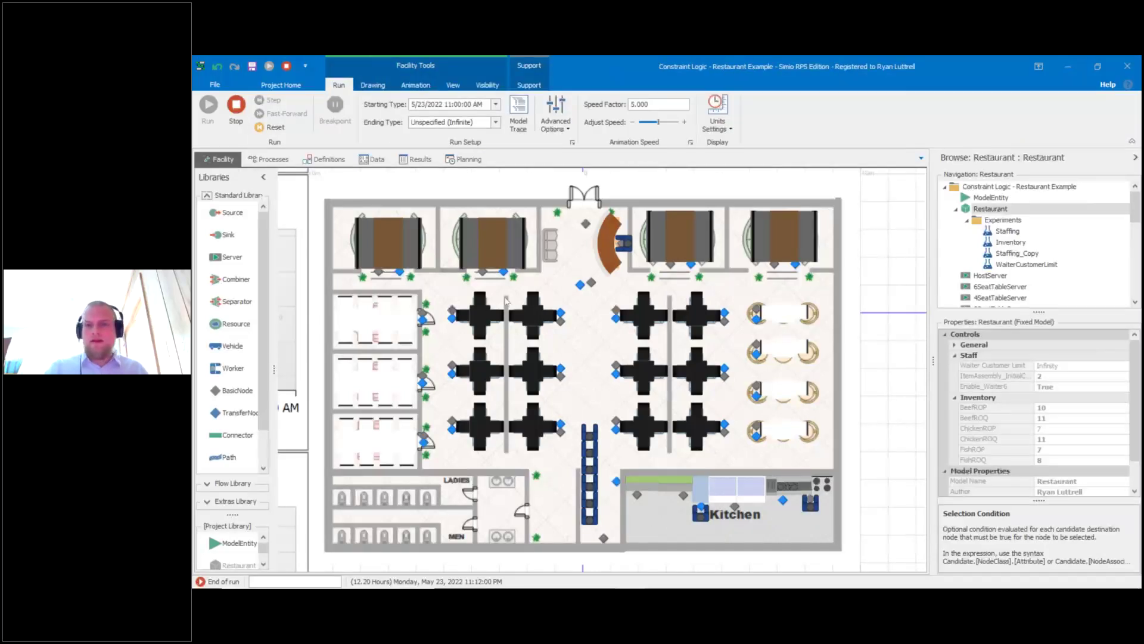
drag(506, 301, 896, 371)
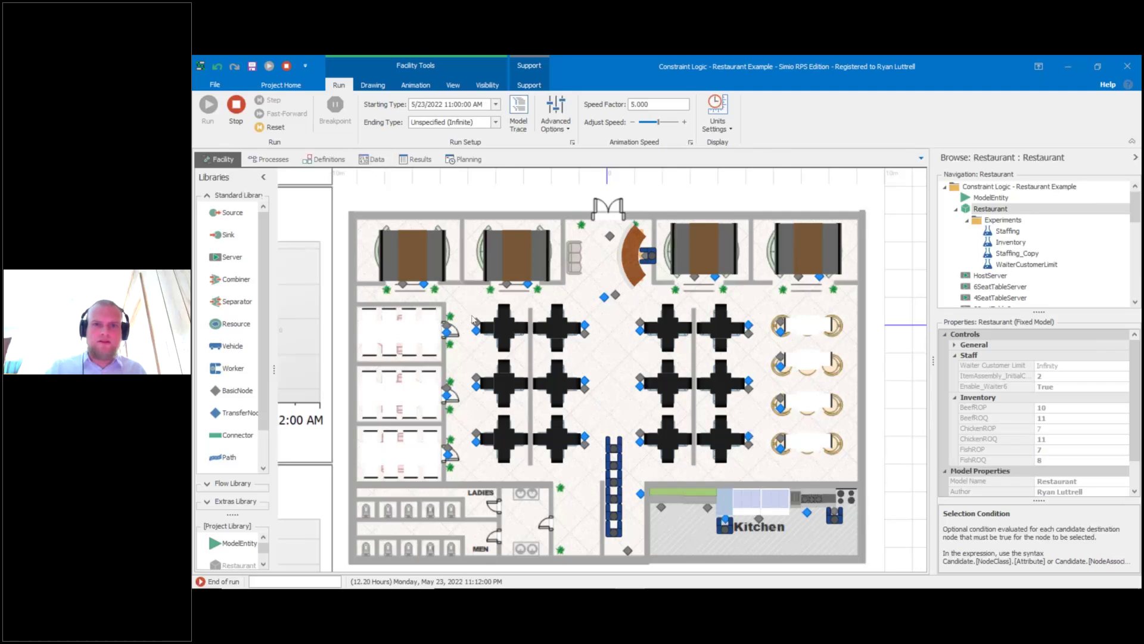
Review the Tables rows 2 to 13 of the processing tasks table and check the Process Name of the Prepare Food task.
click(373, 159)
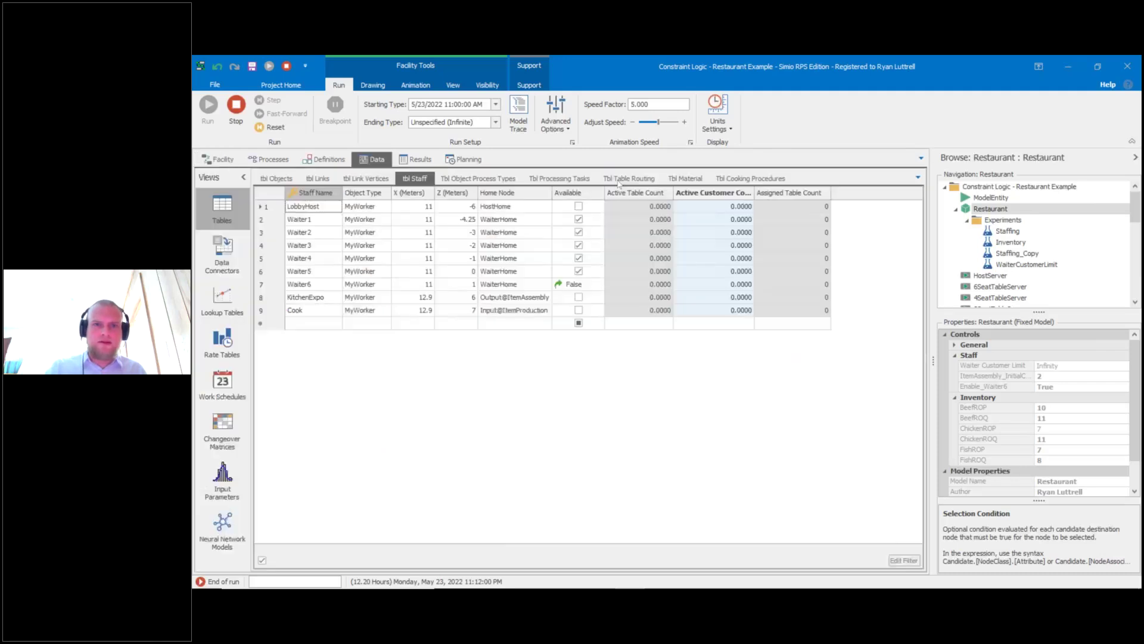
click(569, 179)
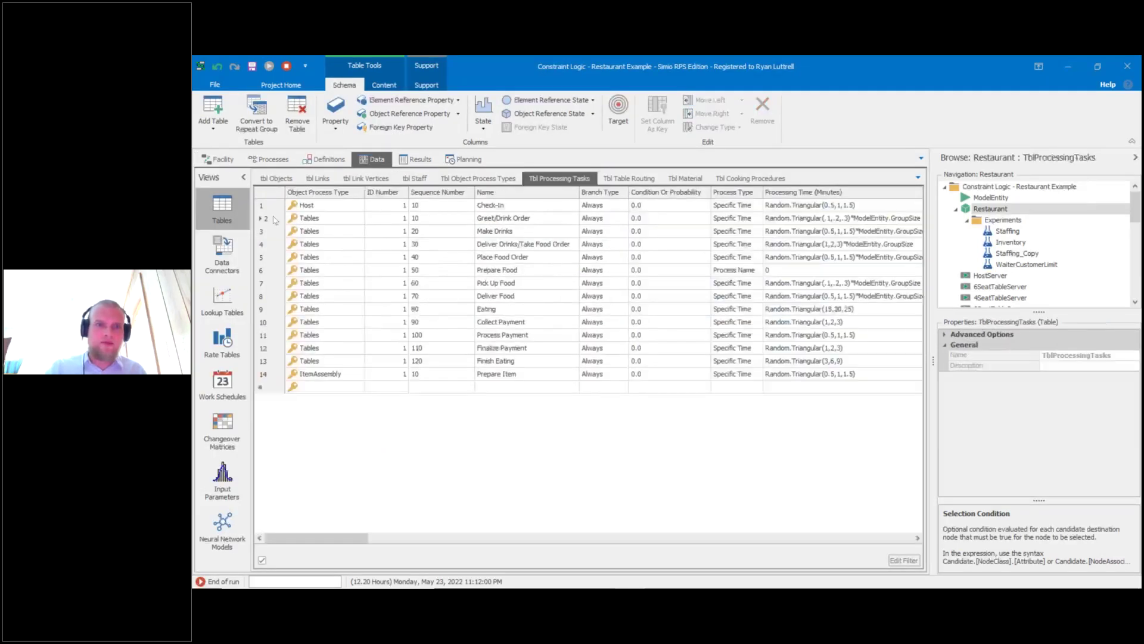
drag(274, 221, 564, 354)
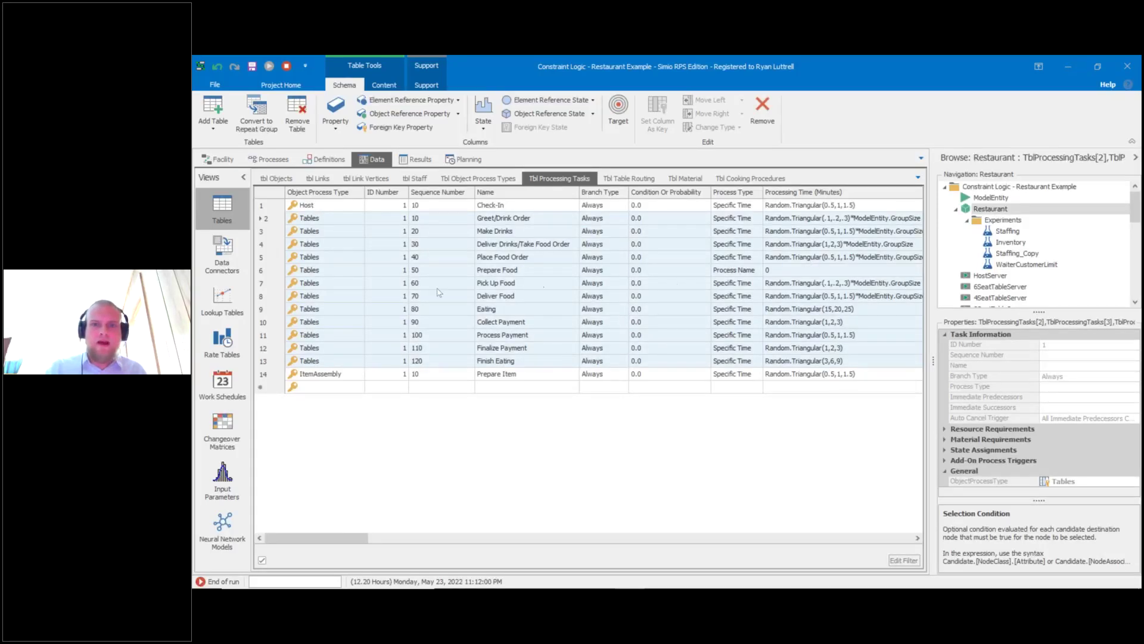
click(275, 271)
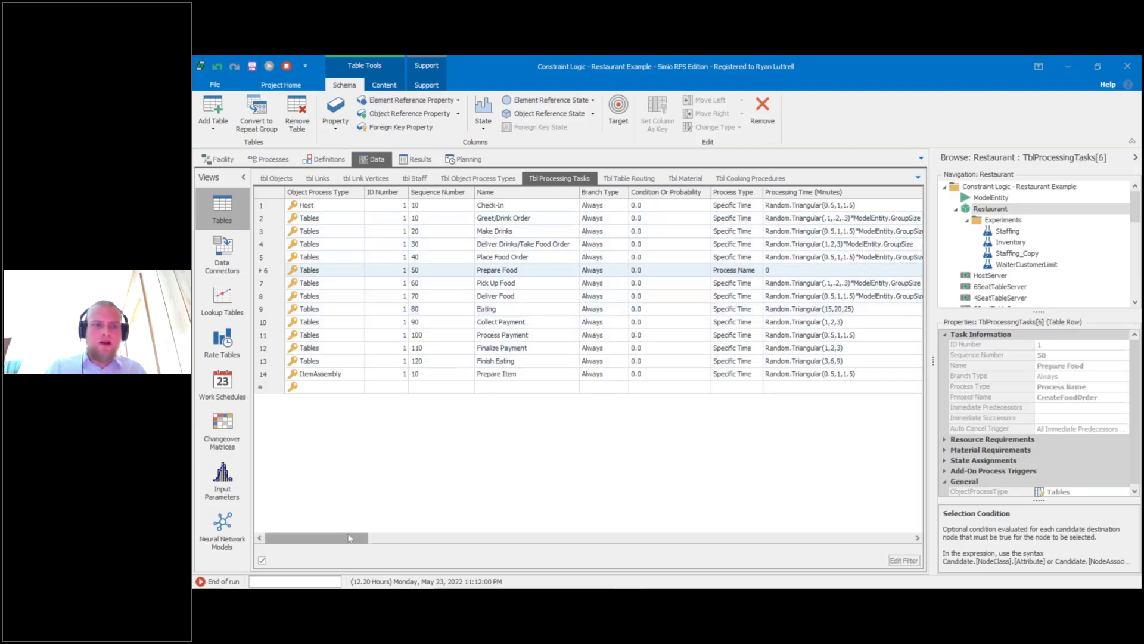
drag(349, 537, 383, 537)
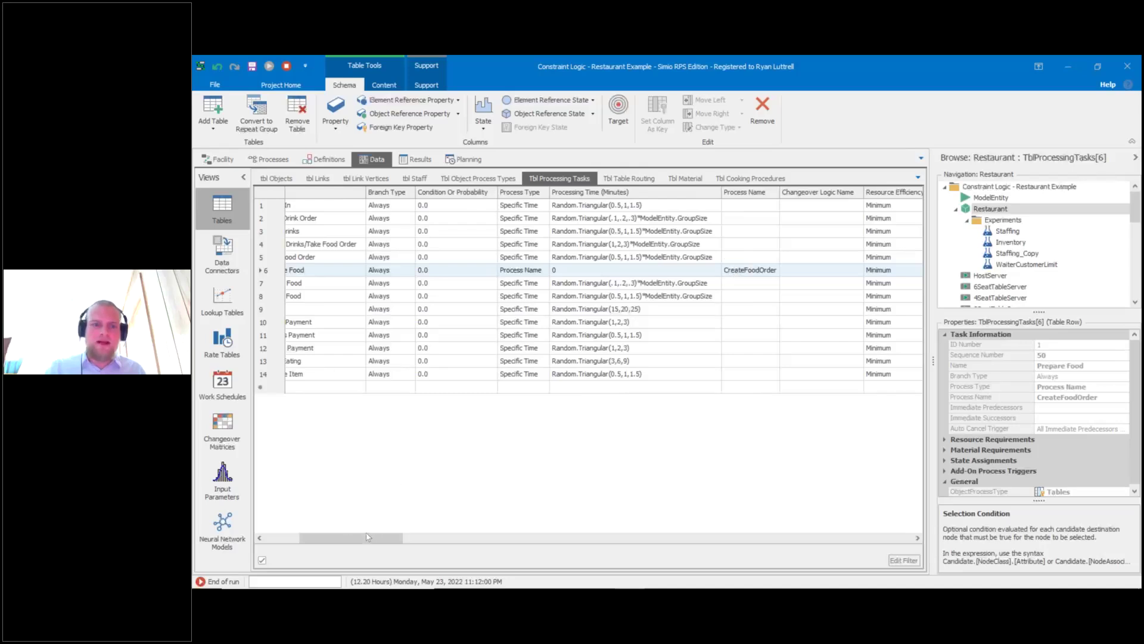
click(303, 538)
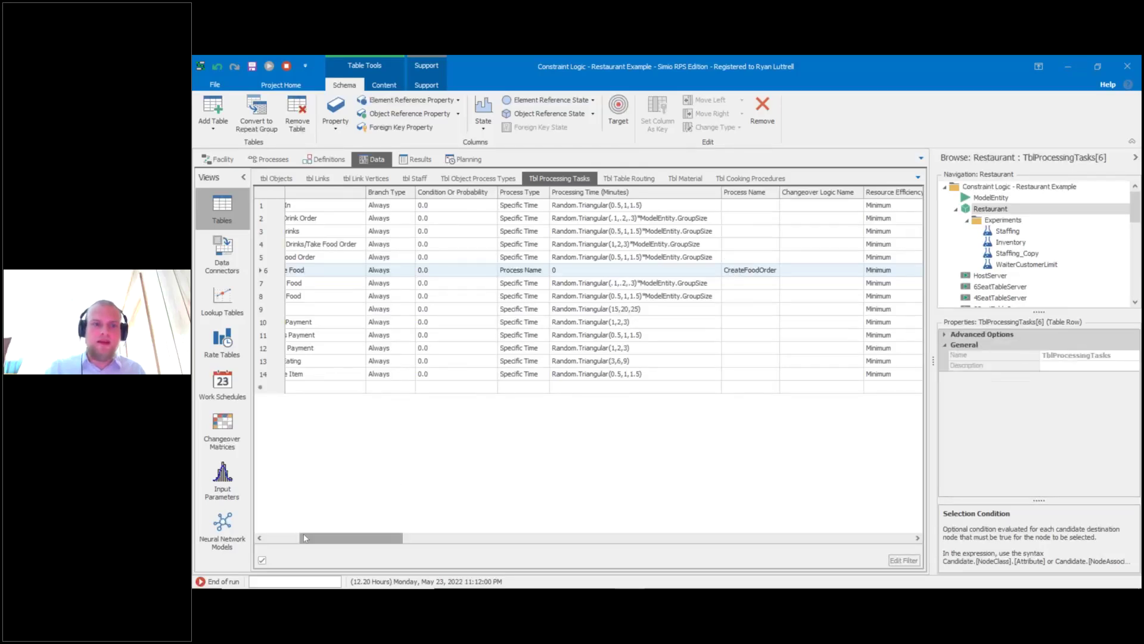
drag(304, 539, 268, 539)
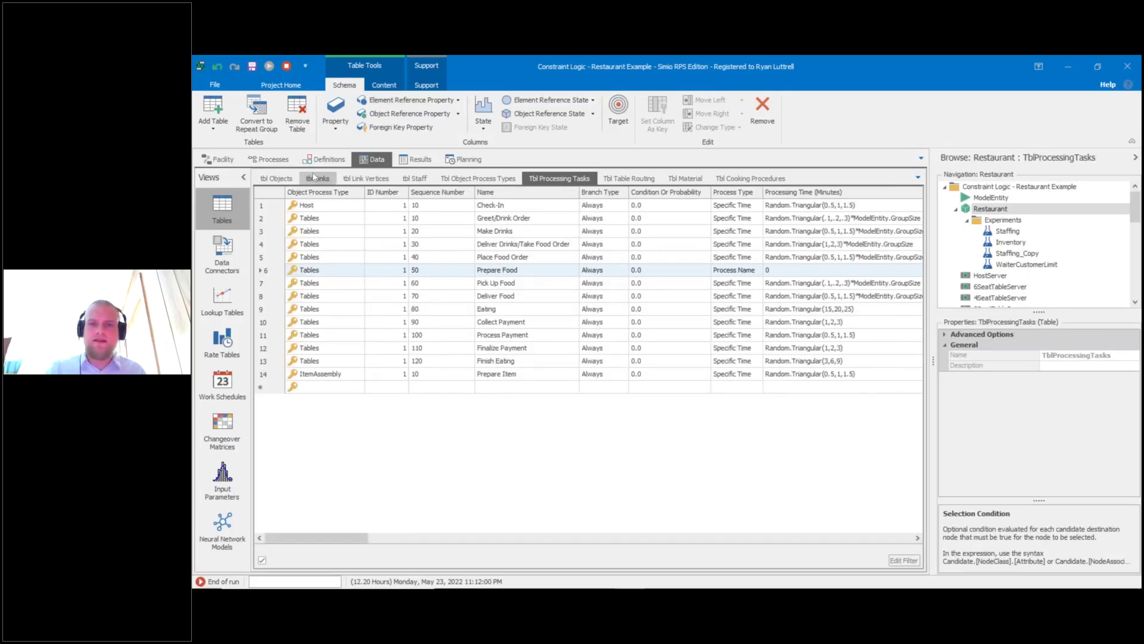
Step through the Prepare Food, Pick Up Food, Deliver Food and Eating rows of the processing tasks table.
click(275, 286)
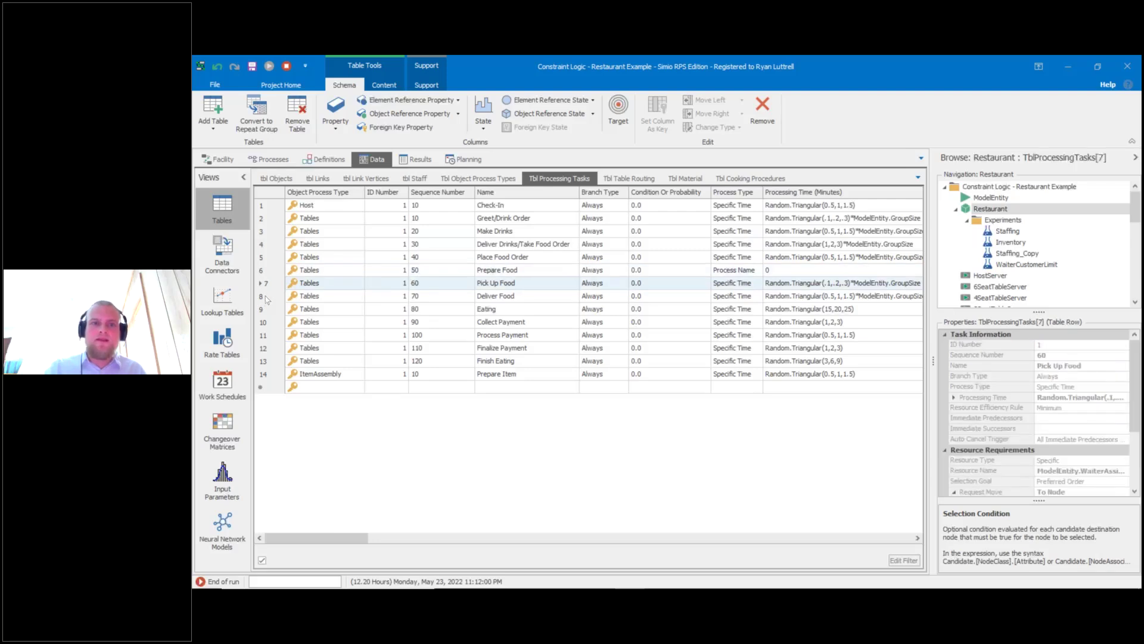
click(267, 298)
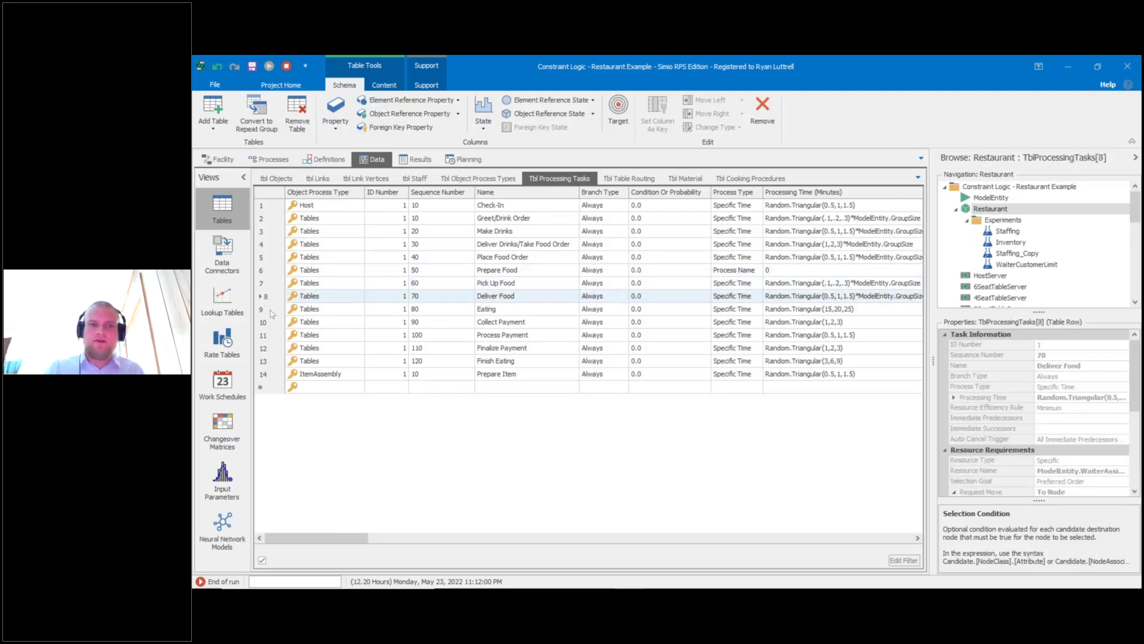
click(272, 272)
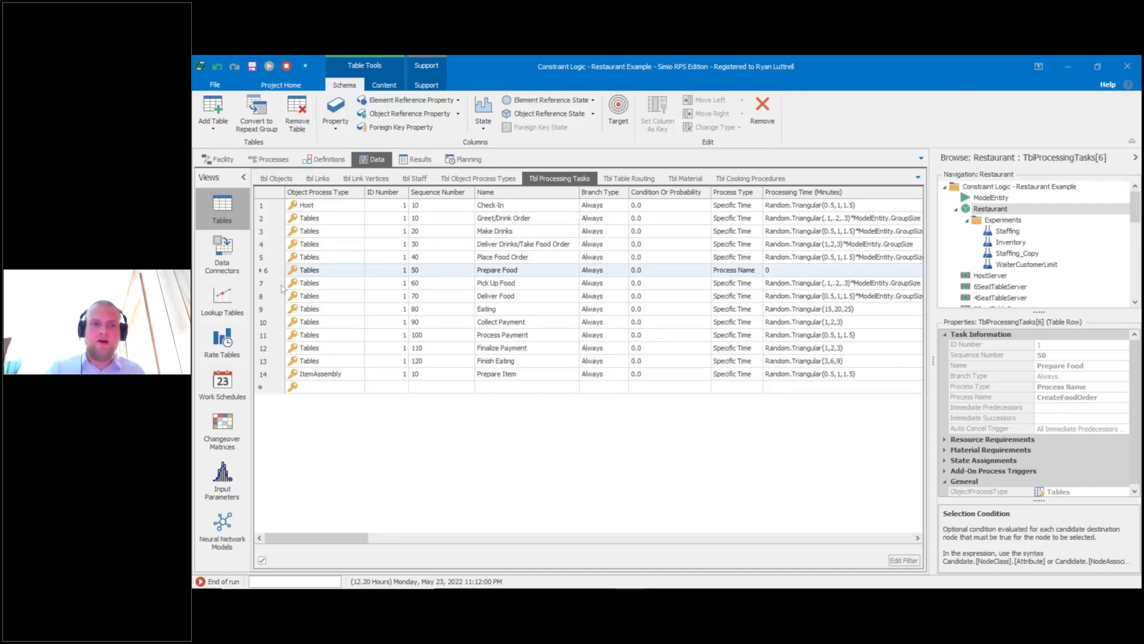
click(283, 287)
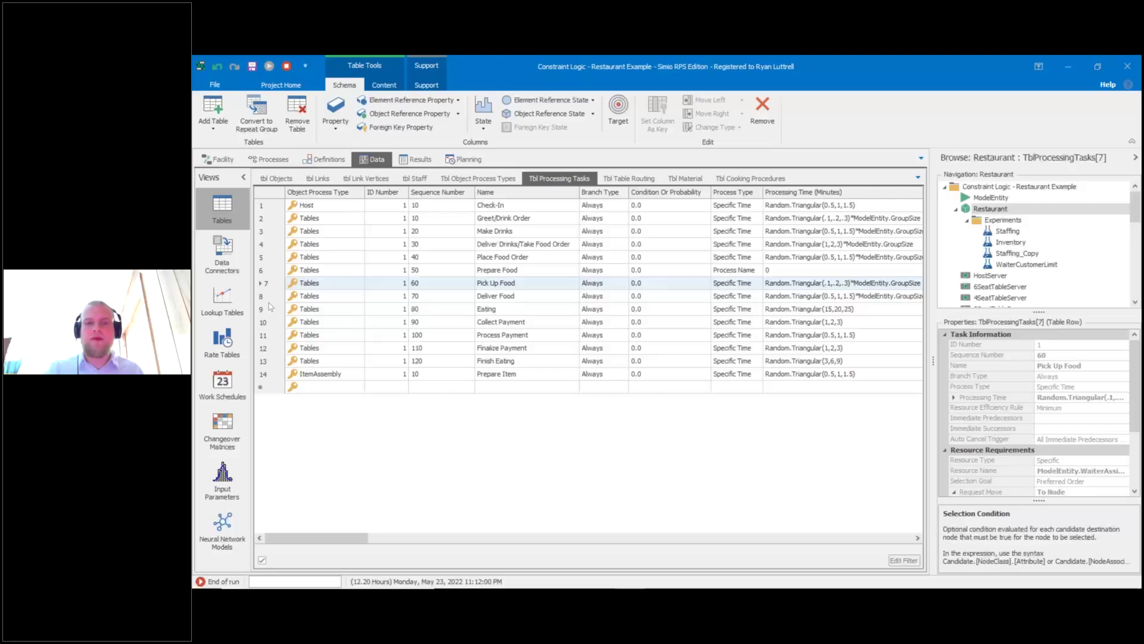
click(269, 307)
click(272, 299)
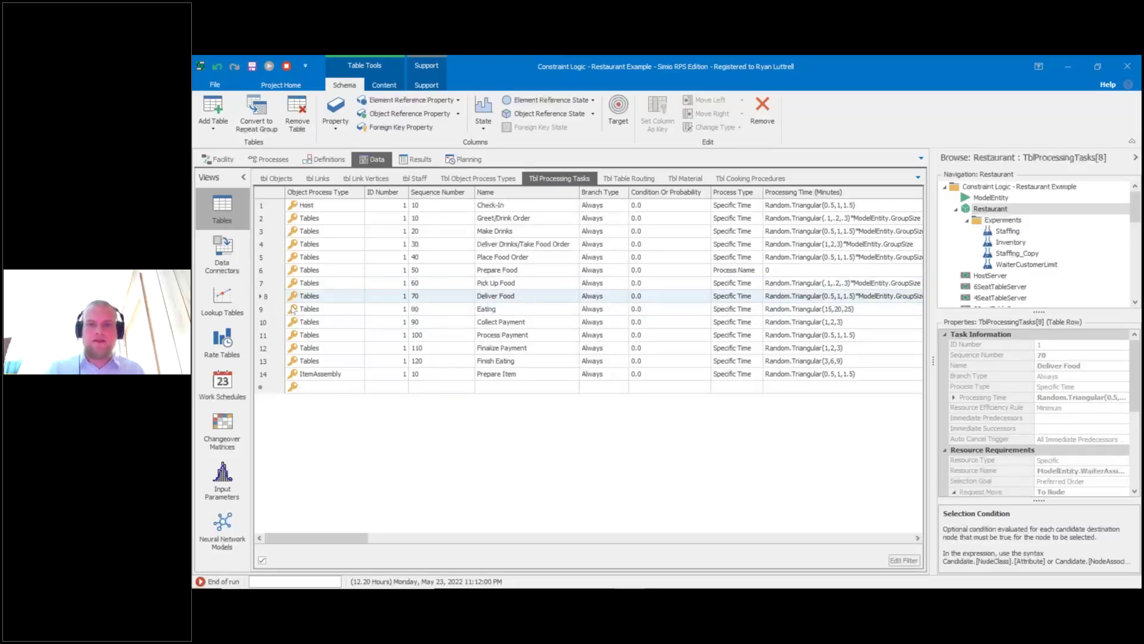
click(293, 309)
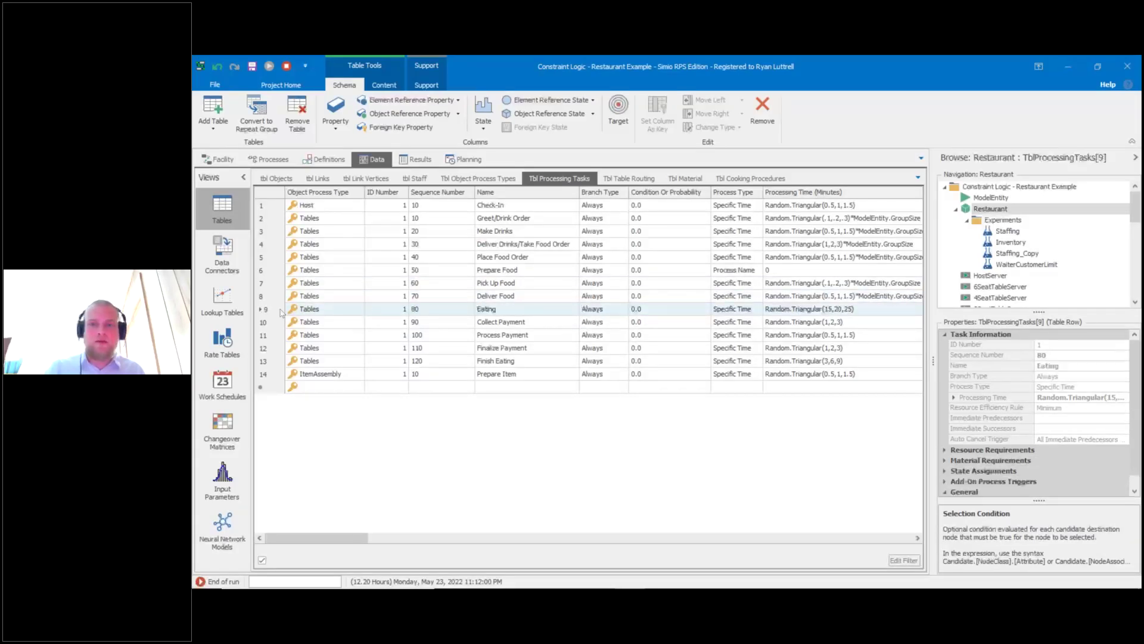
Check the Resource Name column of the processing tasks, then review the rows following Eating through Finish Eating.
scroll(399, 538, right, 2)
scroll(399, 538, right, 3)
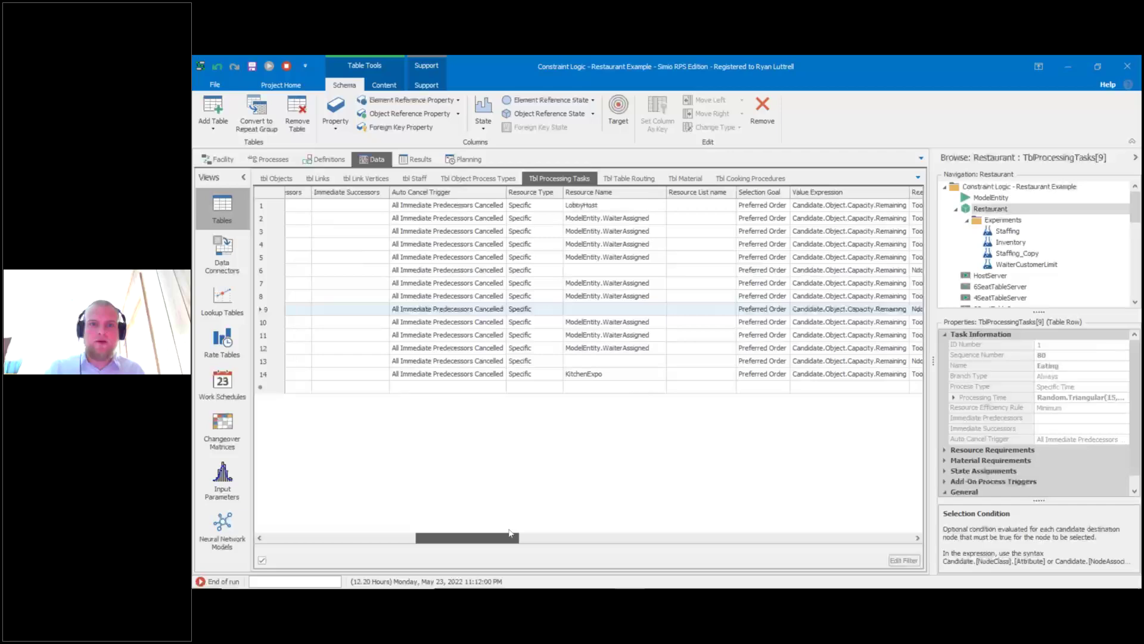
drag(509, 532, 510, 532)
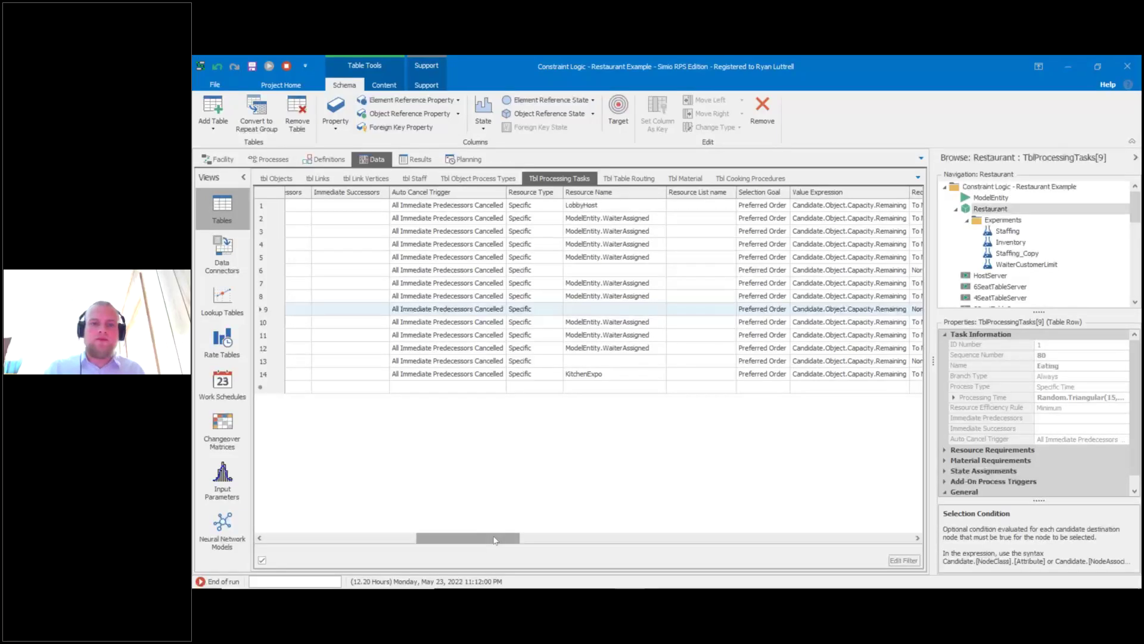
drag(442, 537, 315, 535)
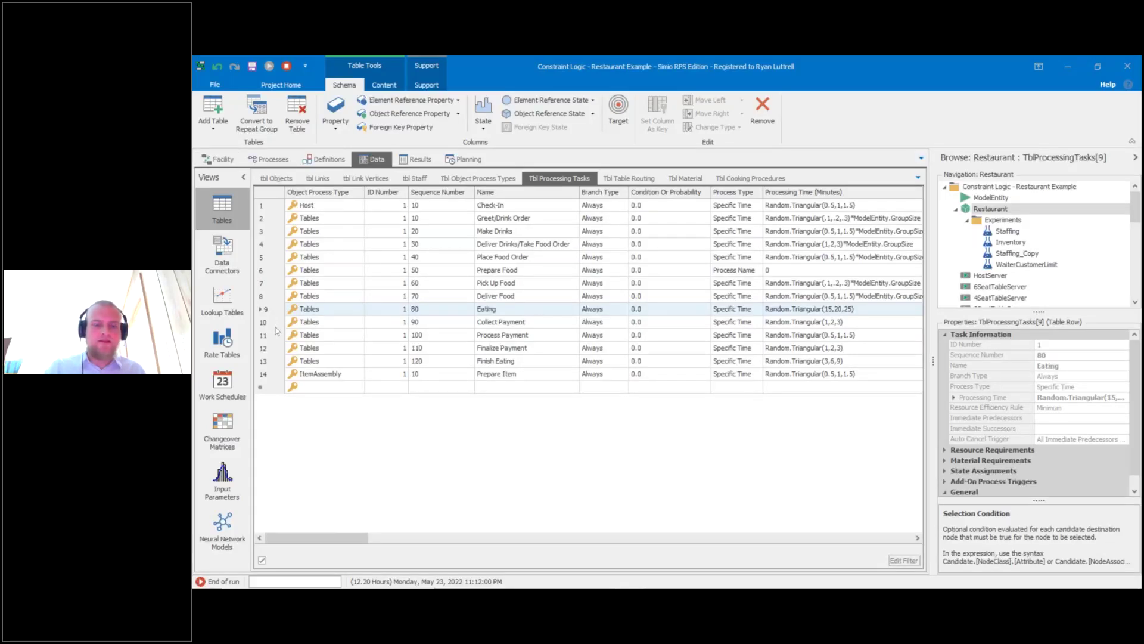
key(Down)
click(273, 360)
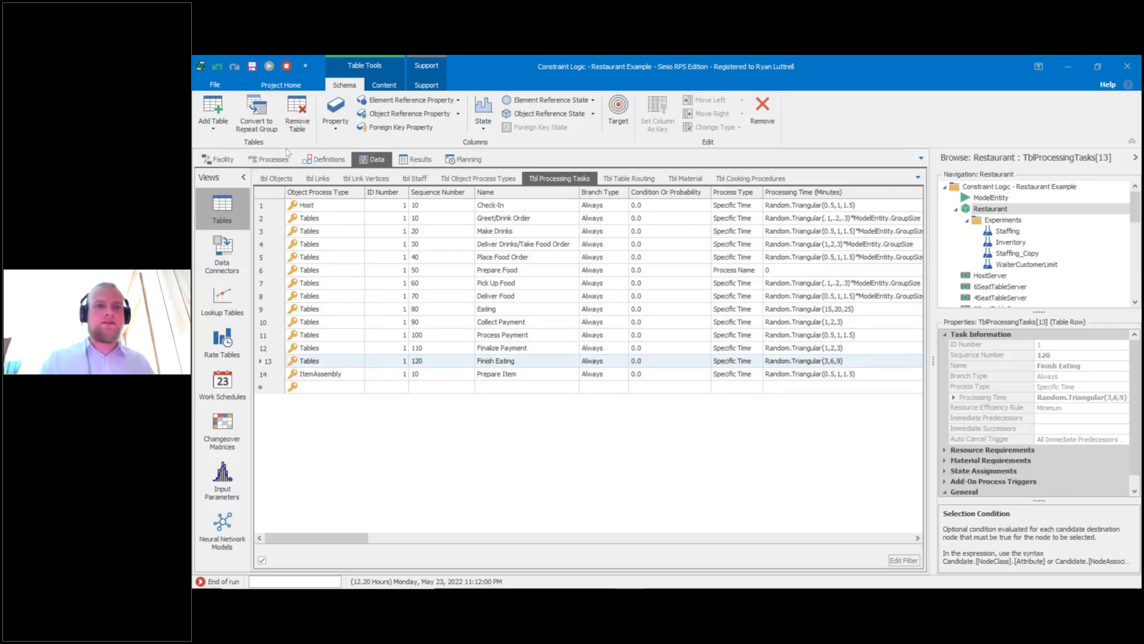
Return to the facility, select the ItemAssembly server in the kitchen and stop the simulation run.
click(220, 159)
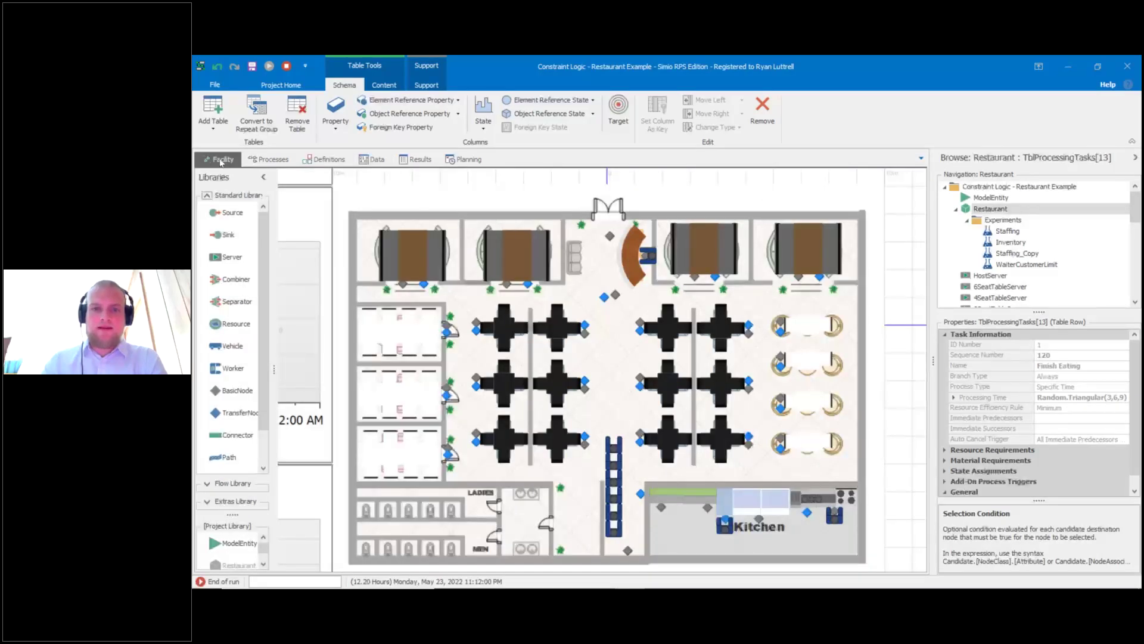
drag(909, 406, 862, 314)
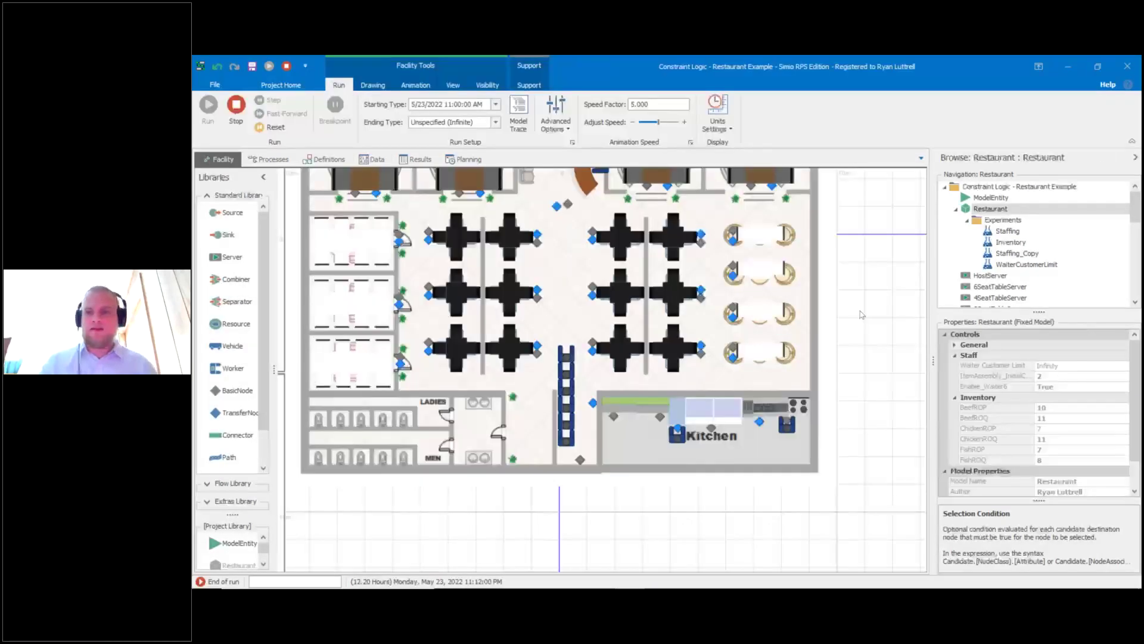
scroll(814, 394, up, 2)
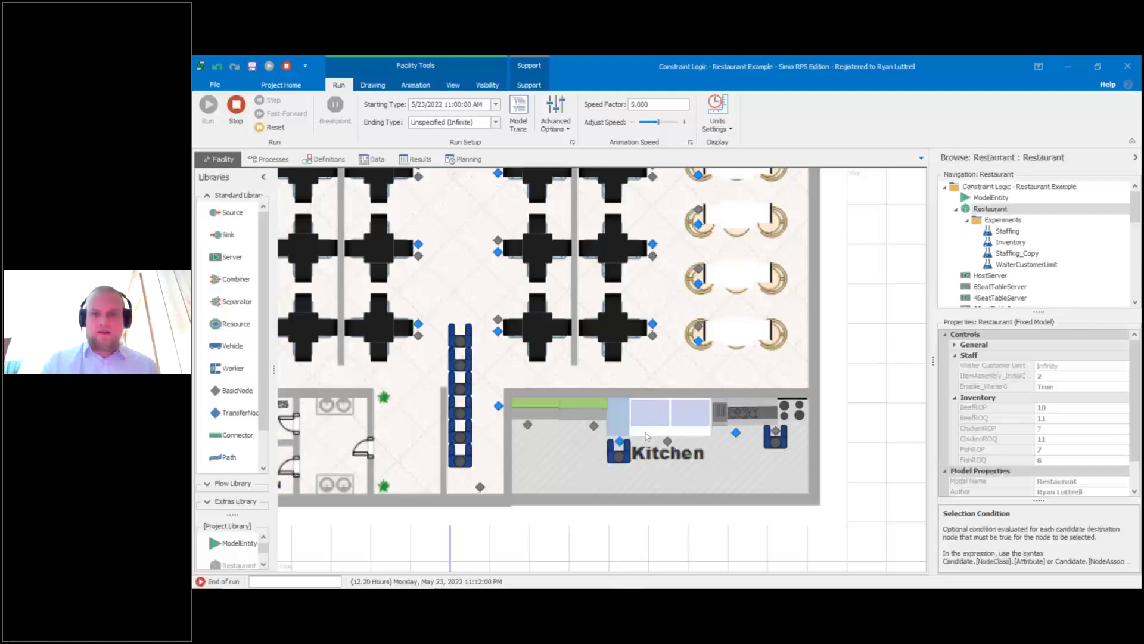
click(646, 436)
click(286, 66)
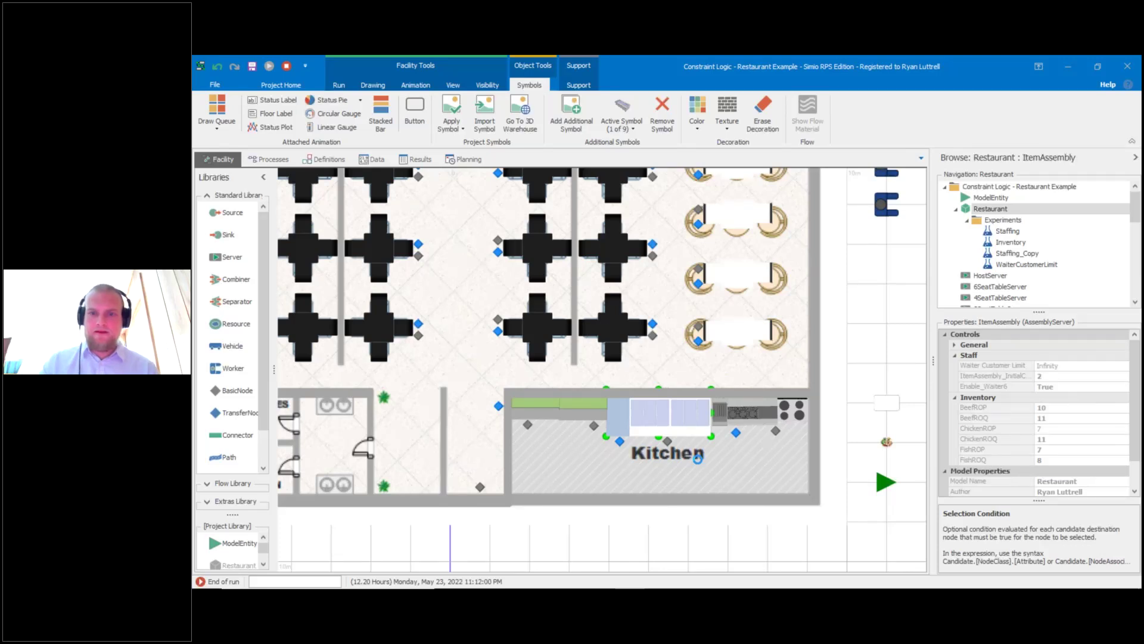
Open the Seize Constraint Logic of the ItemAssembly server to view its ItemAvailableConstraint entry.
double_click(698, 457)
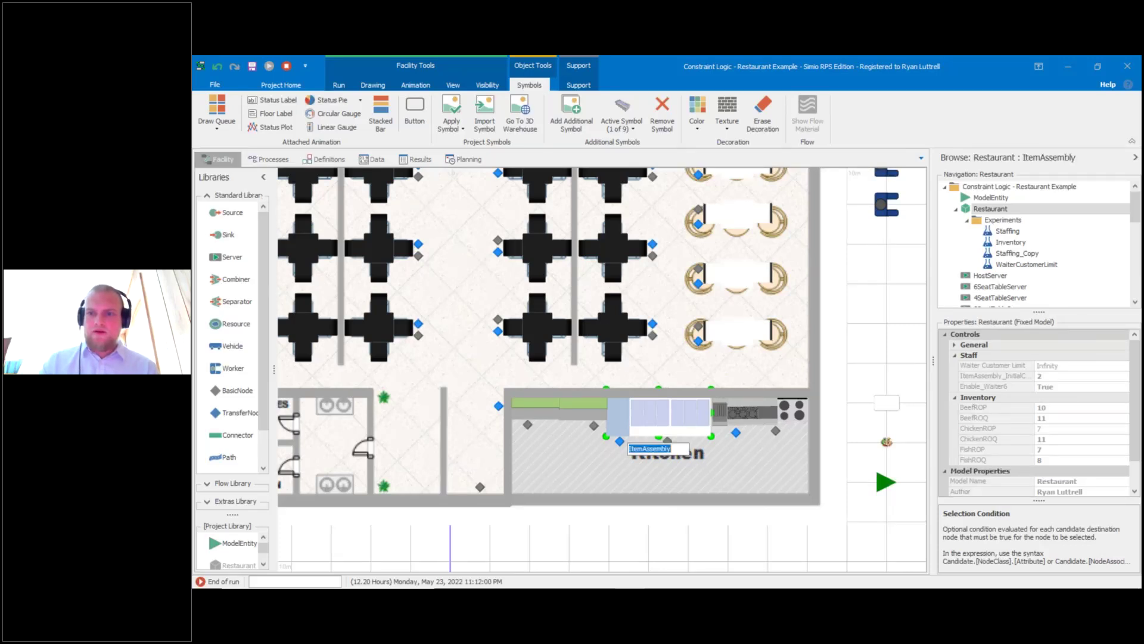
click(704, 433)
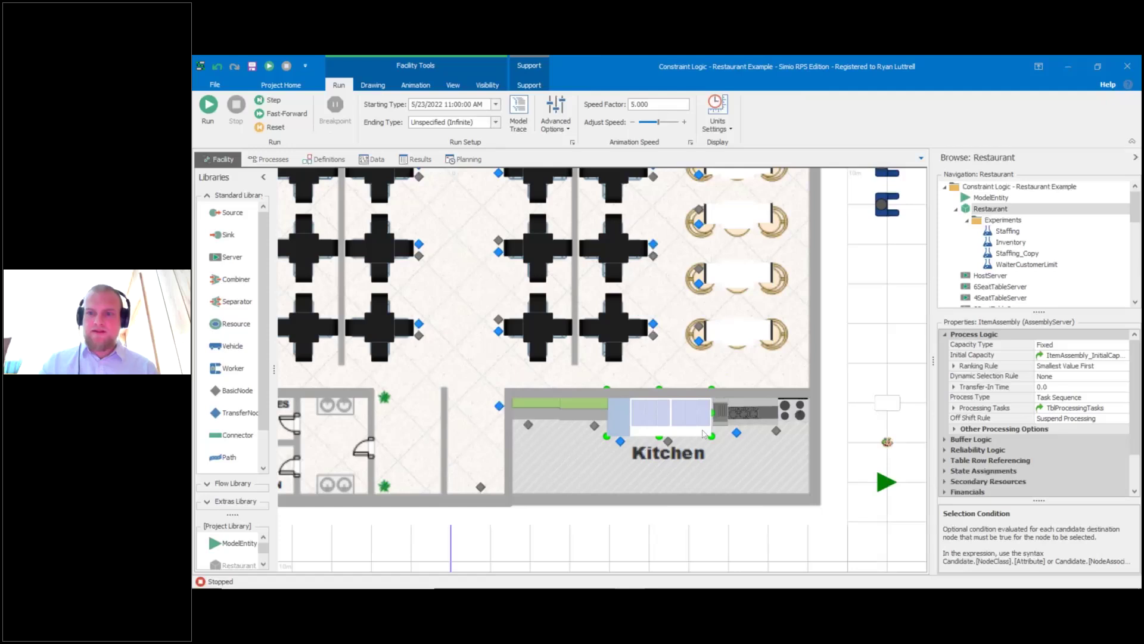
click(1126, 442)
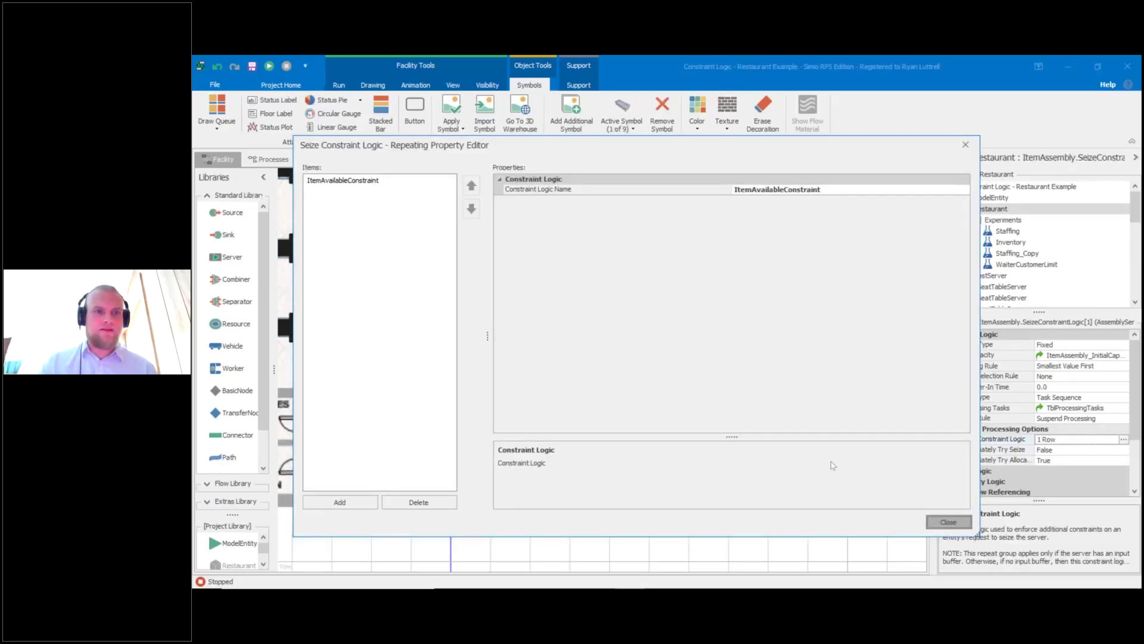
Open the constraints of the ItemAvailableConstraint element and check the Material Name and Quantity of its MaterialAvailability entry.
key(Escape)
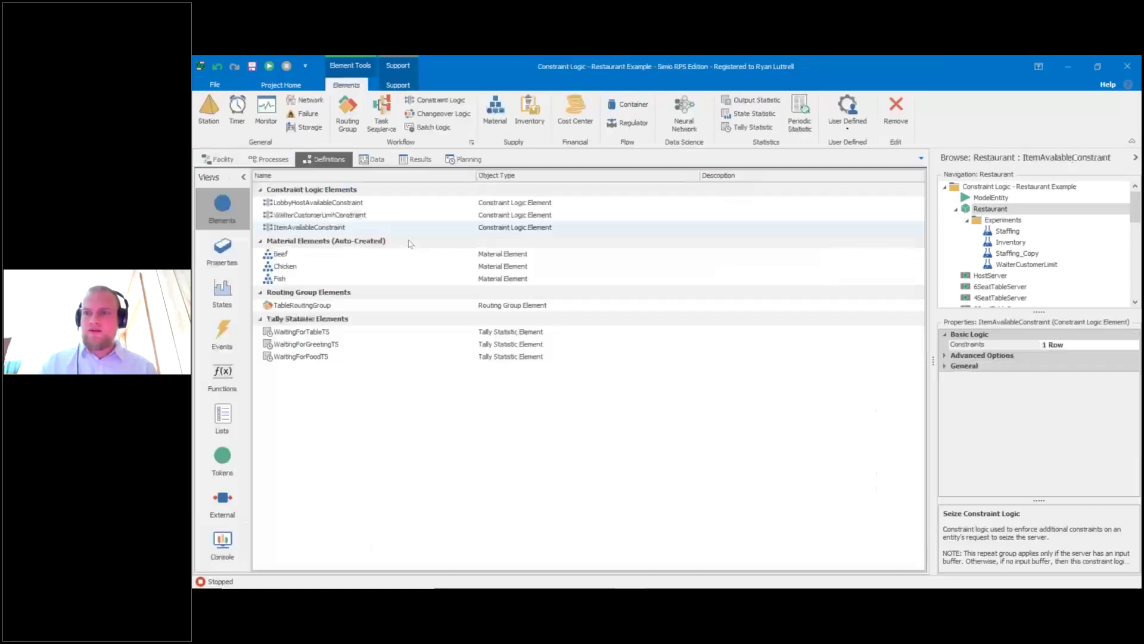
click(1132, 345)
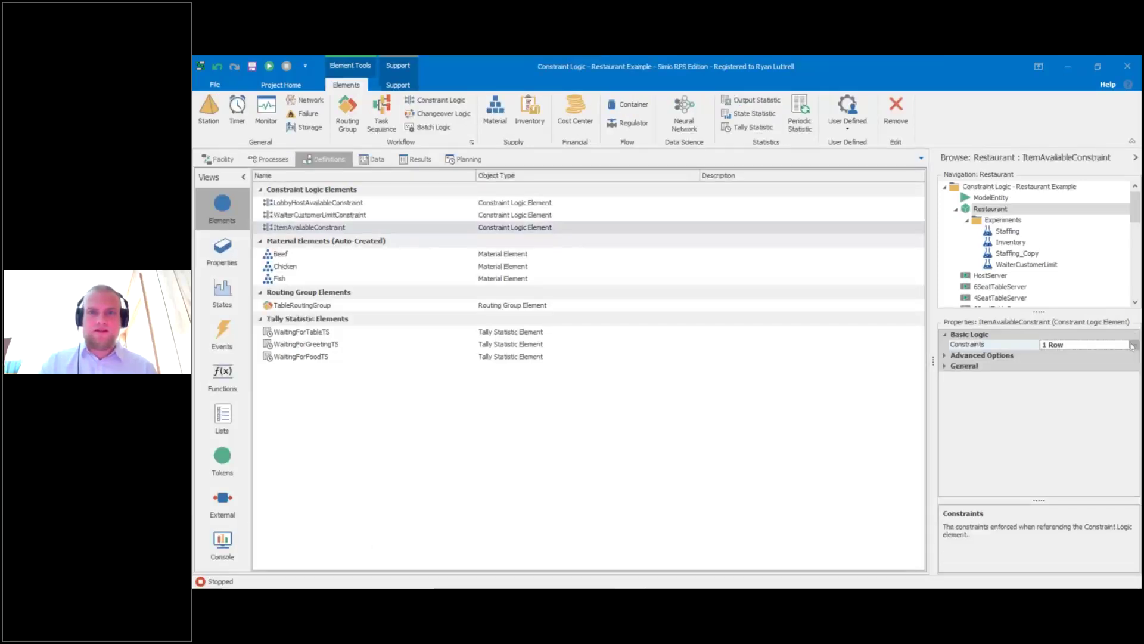
click(1133, 346)
drag(730, 235, 655, 221)
click(645, 213)
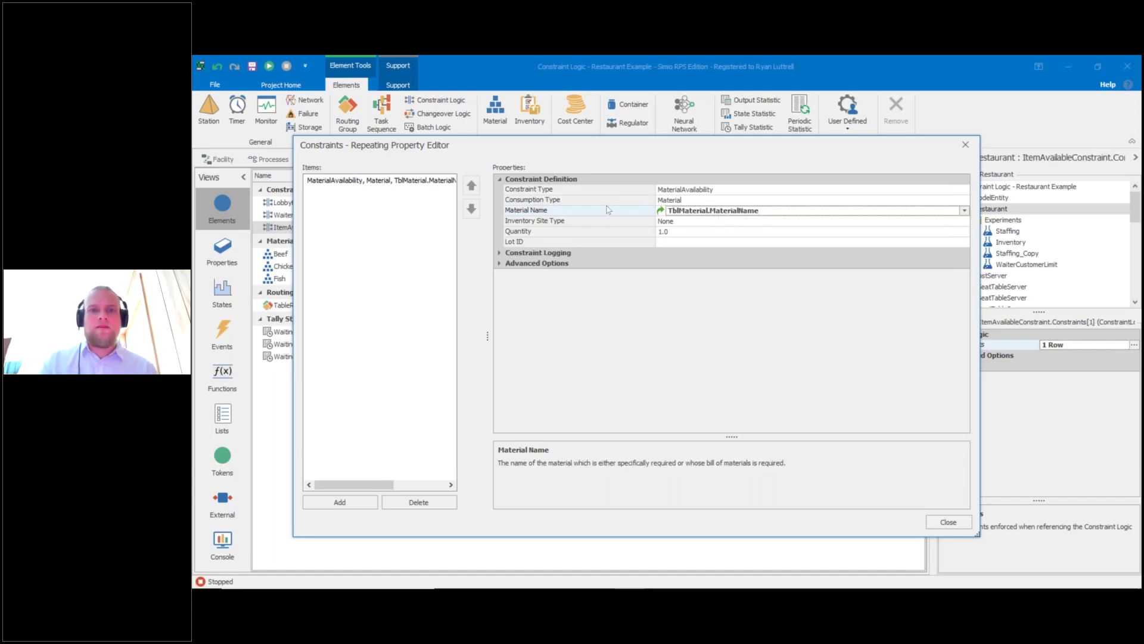
click(599, 233)
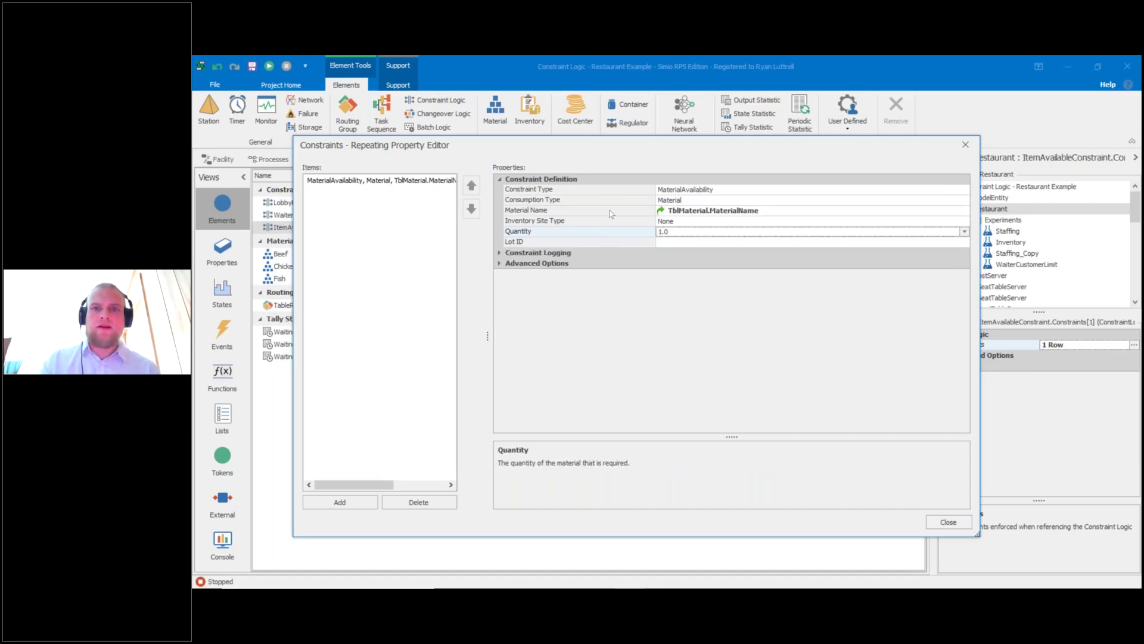
click(610, 213)
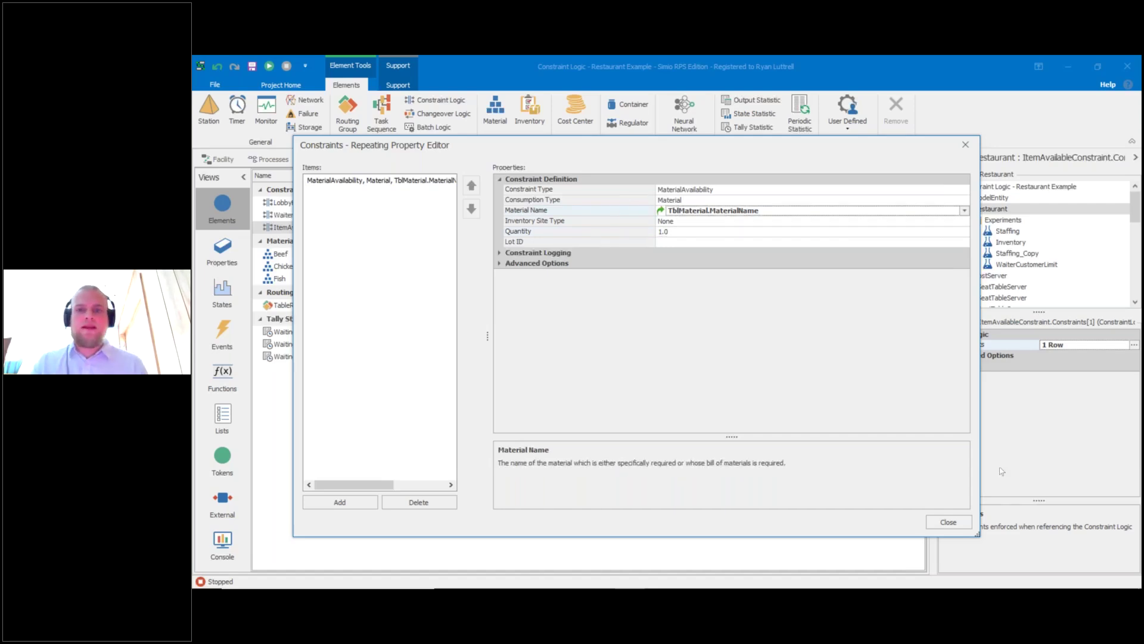
click(964, 524)
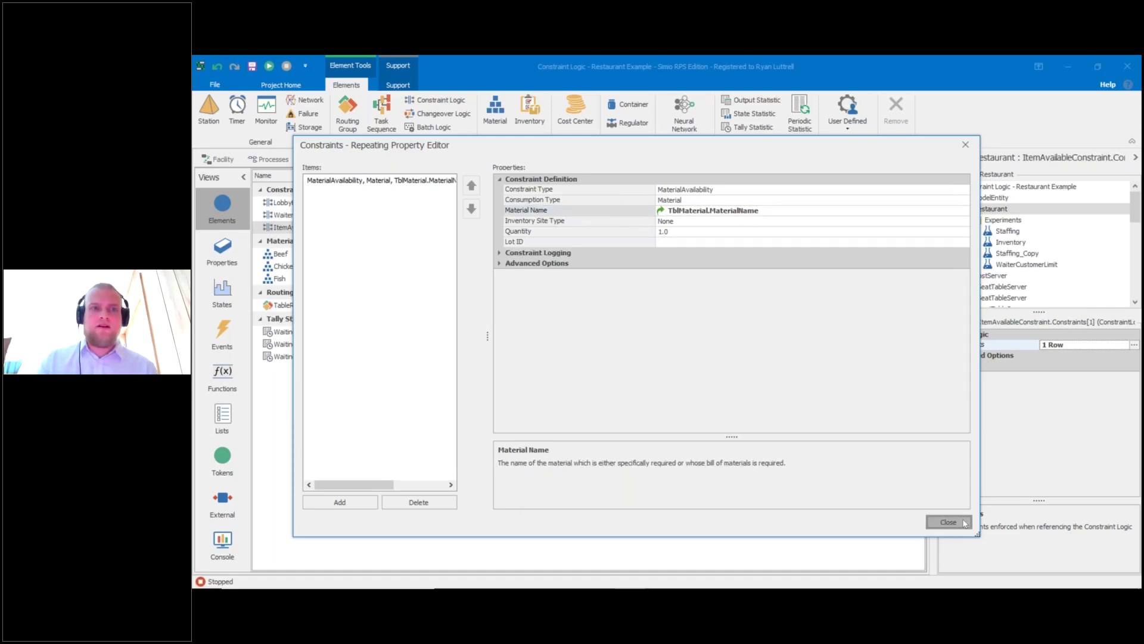
click(965, 523)
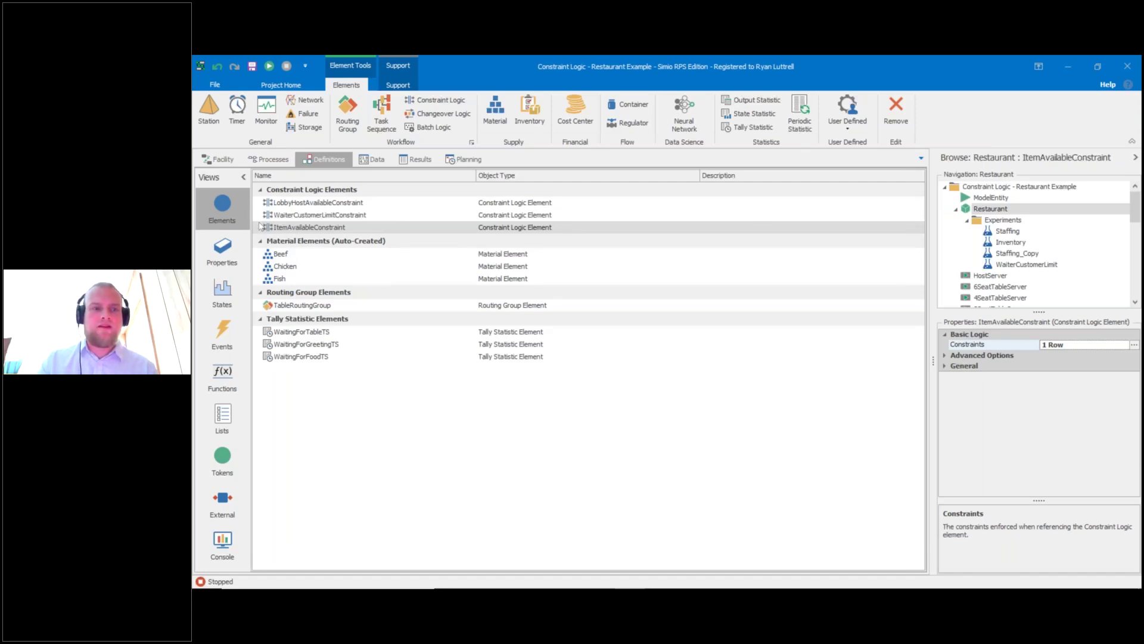
Return to the facility, inspect the kitchen's ItemProduction server and undo the accidental object move.
click(220, 159)
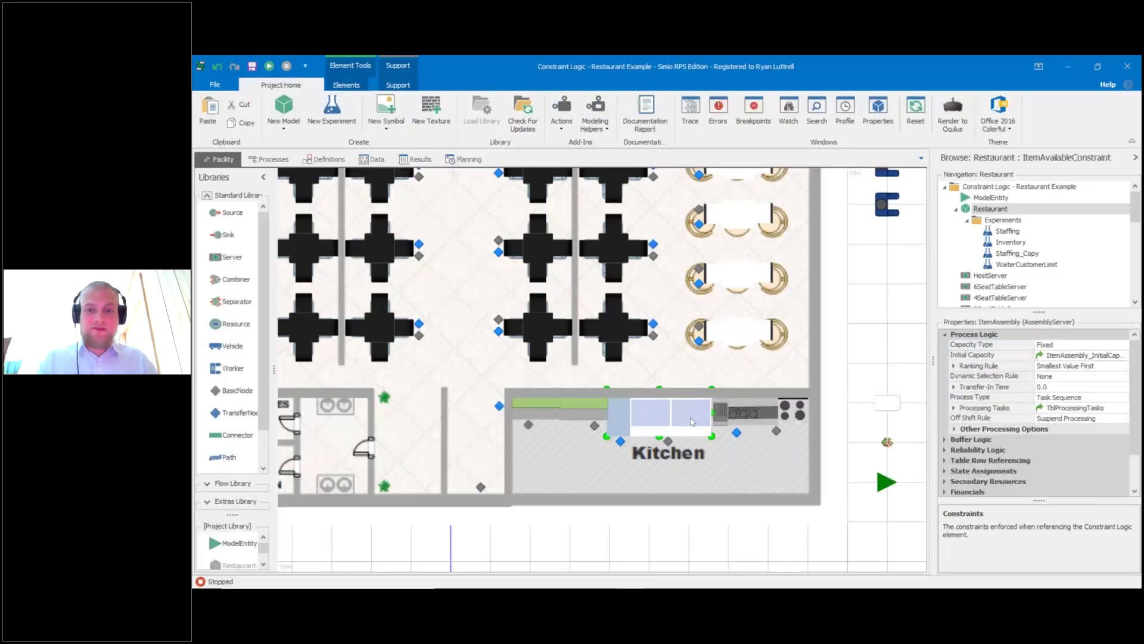
double_click(752, 414)
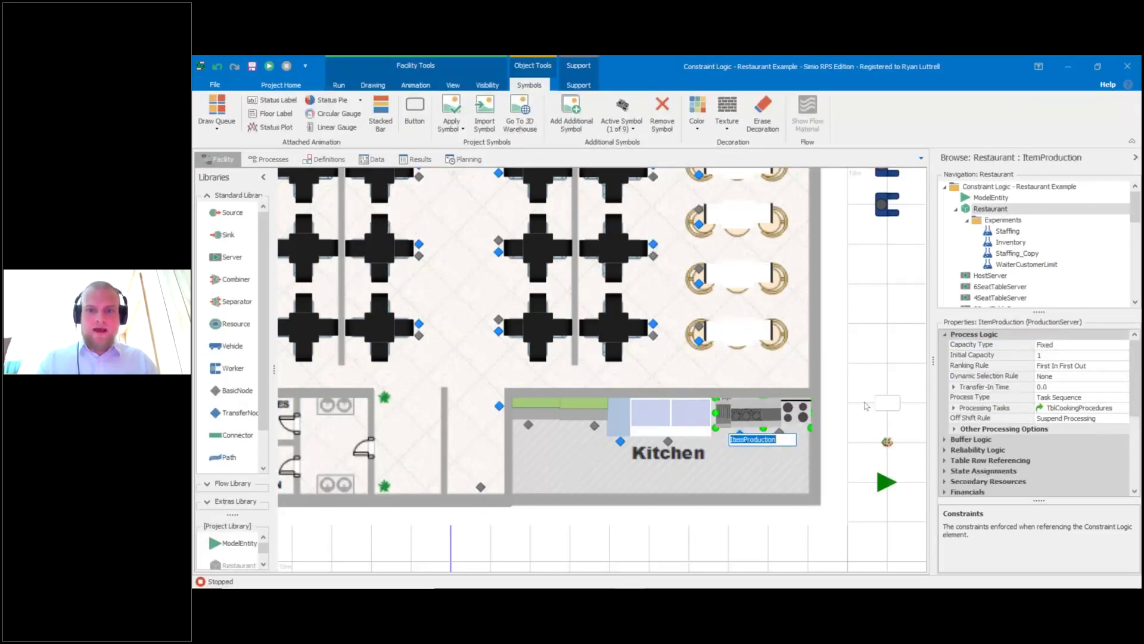
click(836, 405)
key(ctrl+z)
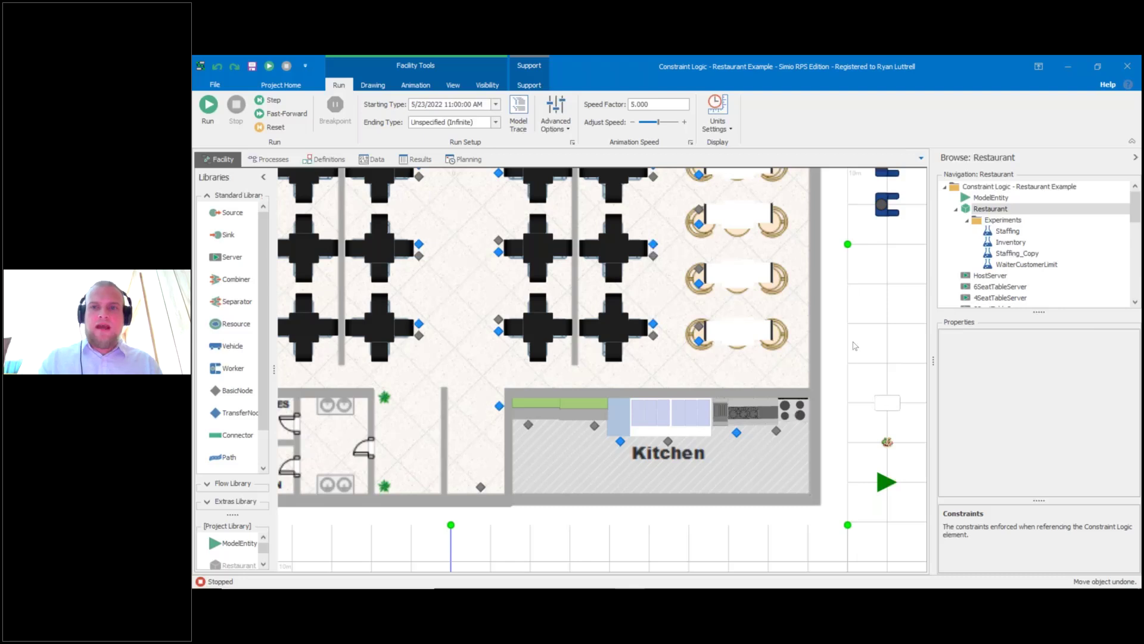
Fast-forward a model run, check its Resource Gantt and return to the facility.
scroll(855, 346, down, 2)
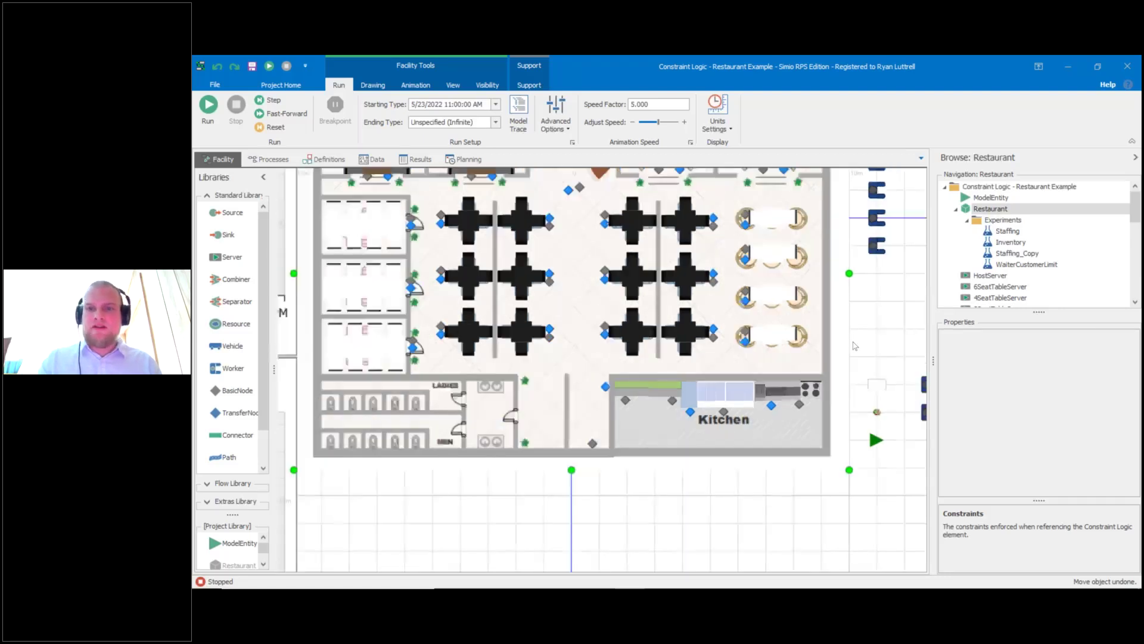
scroll(854, 346, down, 3)
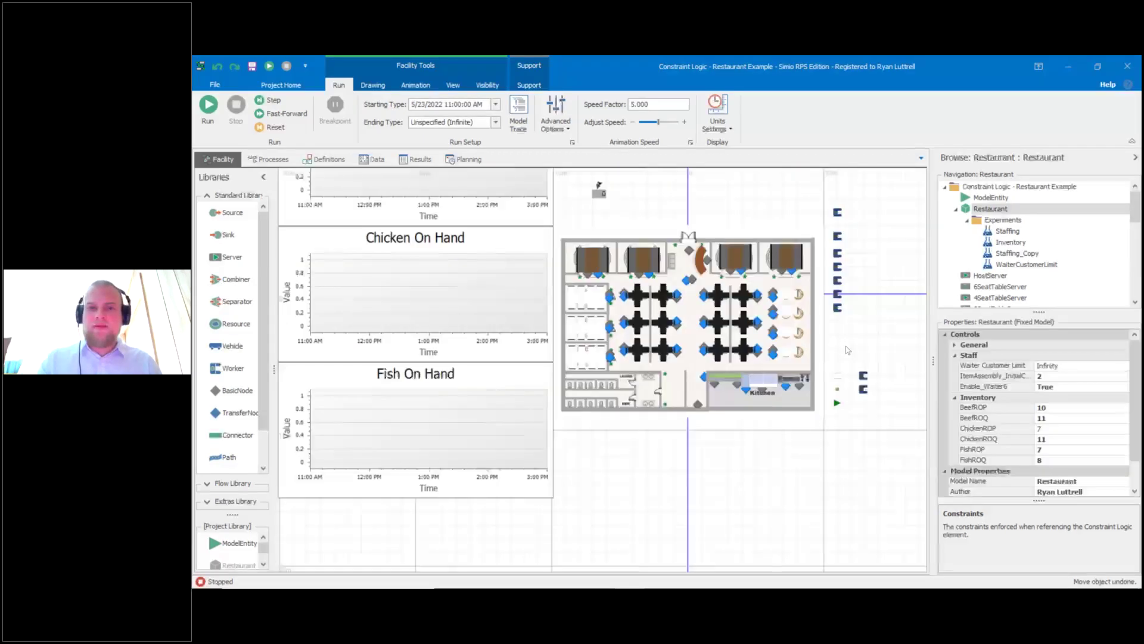
scroll(823, 349, down, 1)
drag(823, 353, 804, 391)
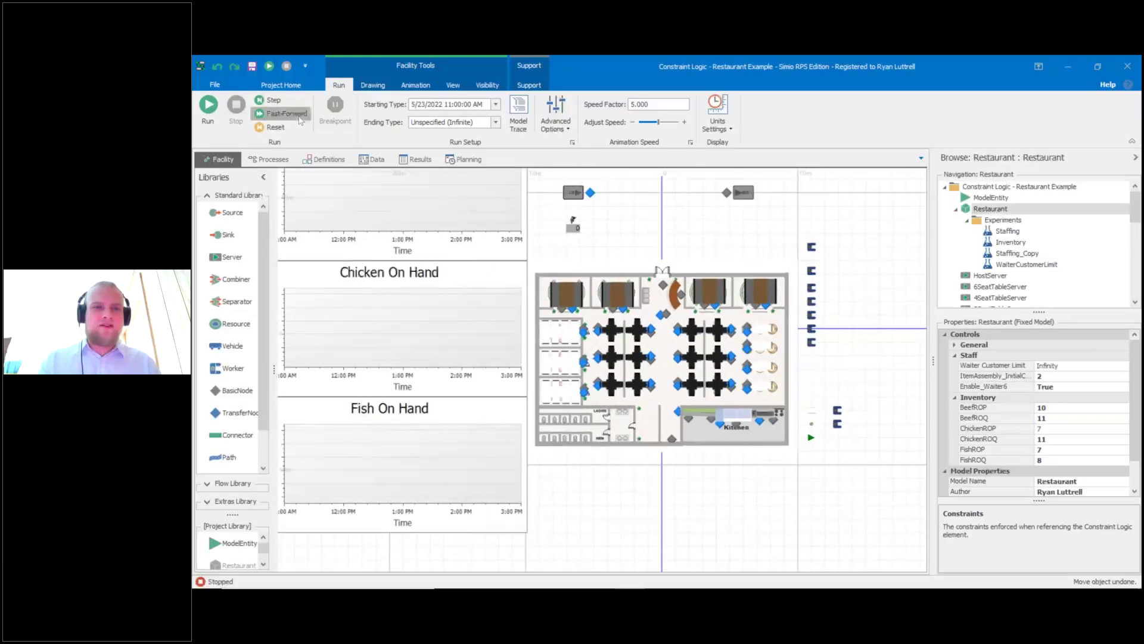
click(300, 120)
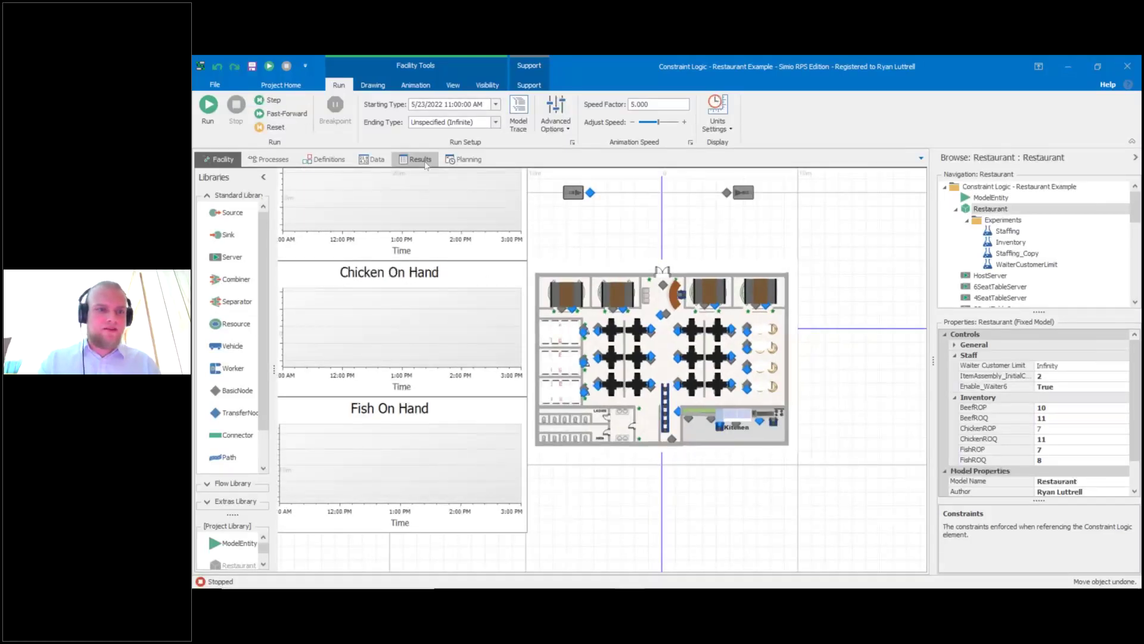
click(425, 163)
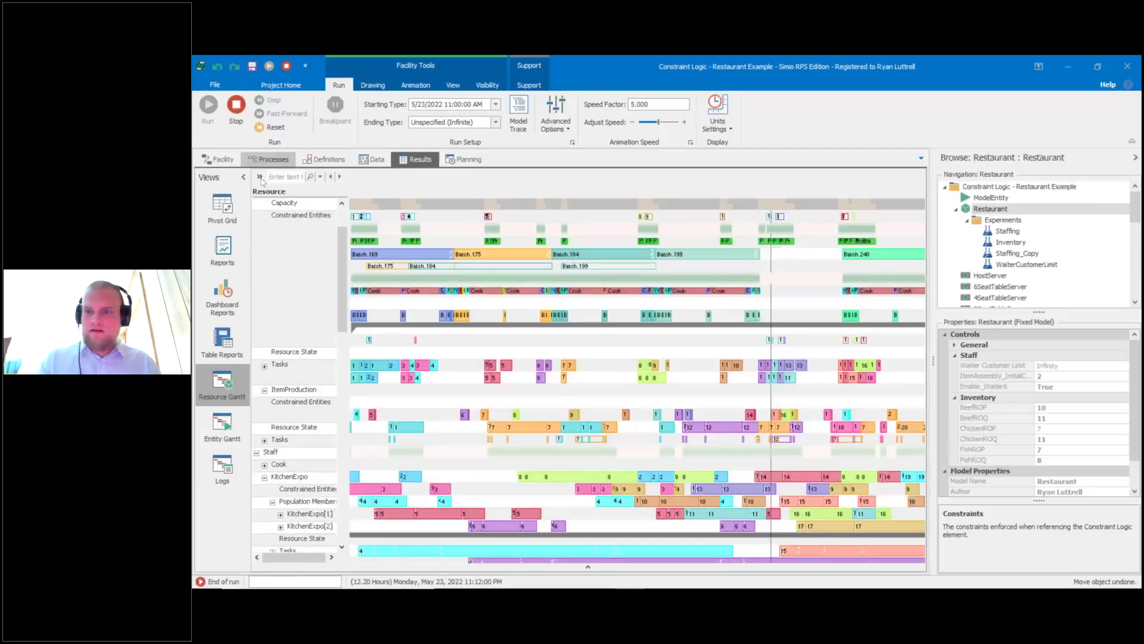
click(218, 159)
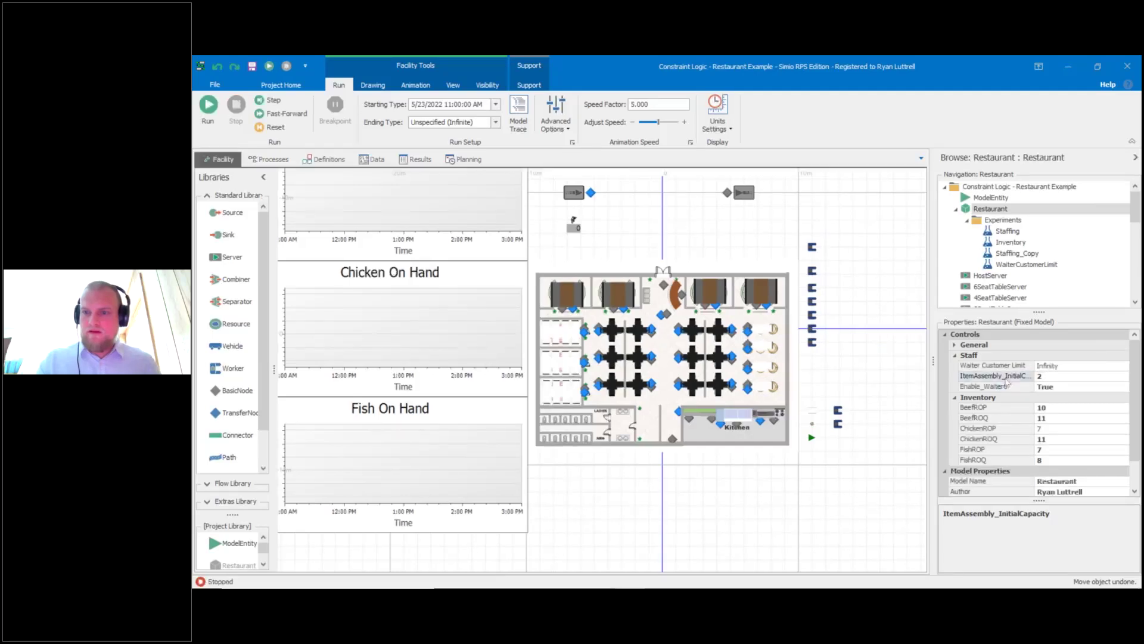
Reset ItemAssembly_InitialCapacity, Enable_Waiter6 and the beef, chicken and fish ROP and ROQ controls to their default values.
right_click(1004, 377)
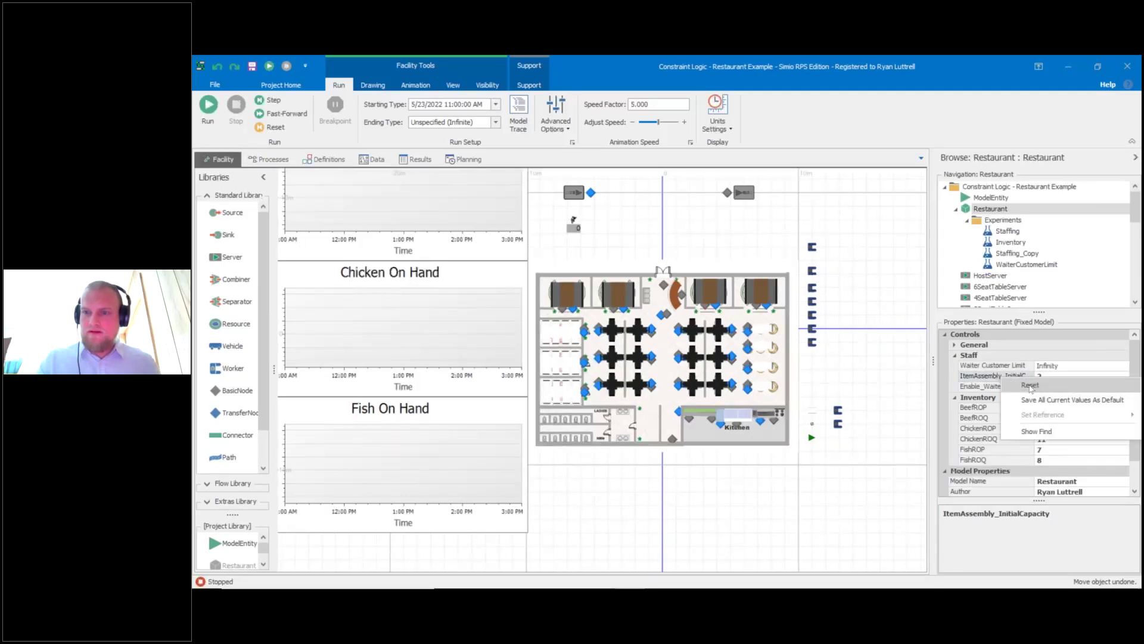
click(1030, 385)
right_click(1005, 408)
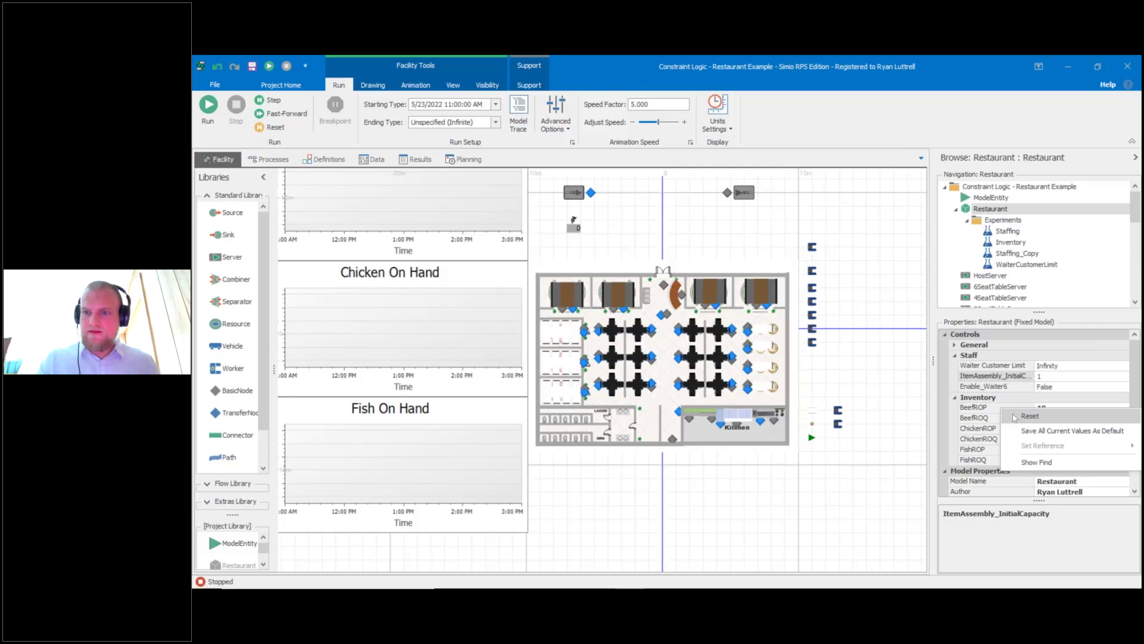
click(1014, 416)
click(1015, 418)
right_click(1015, 421)
click(1018, 429)
right_click(1009, 451)
click(1019, 460)
right_click(1019, 462)
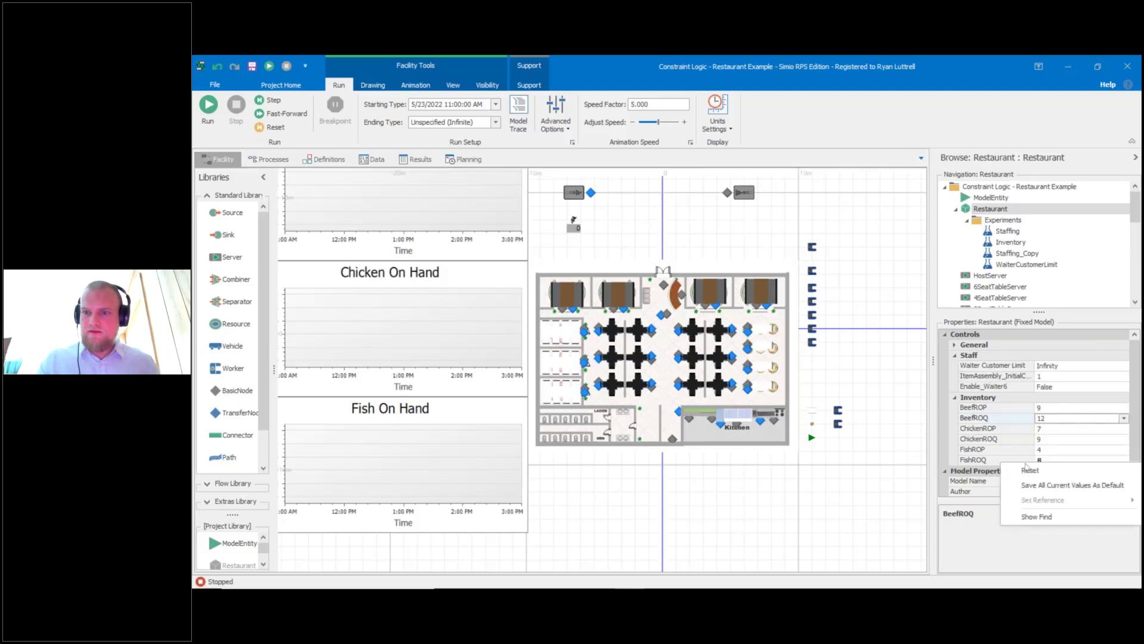
click(1026, 470)
Fast-forward the restaurant simulation using the default control values.
click(266, 106)
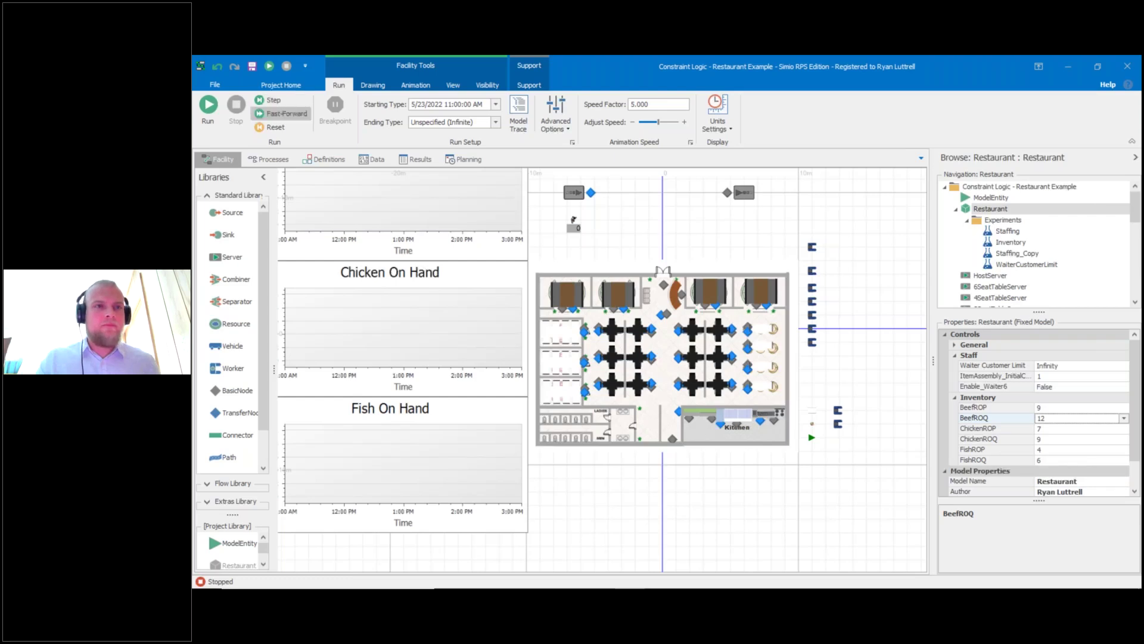
click(285, 114)
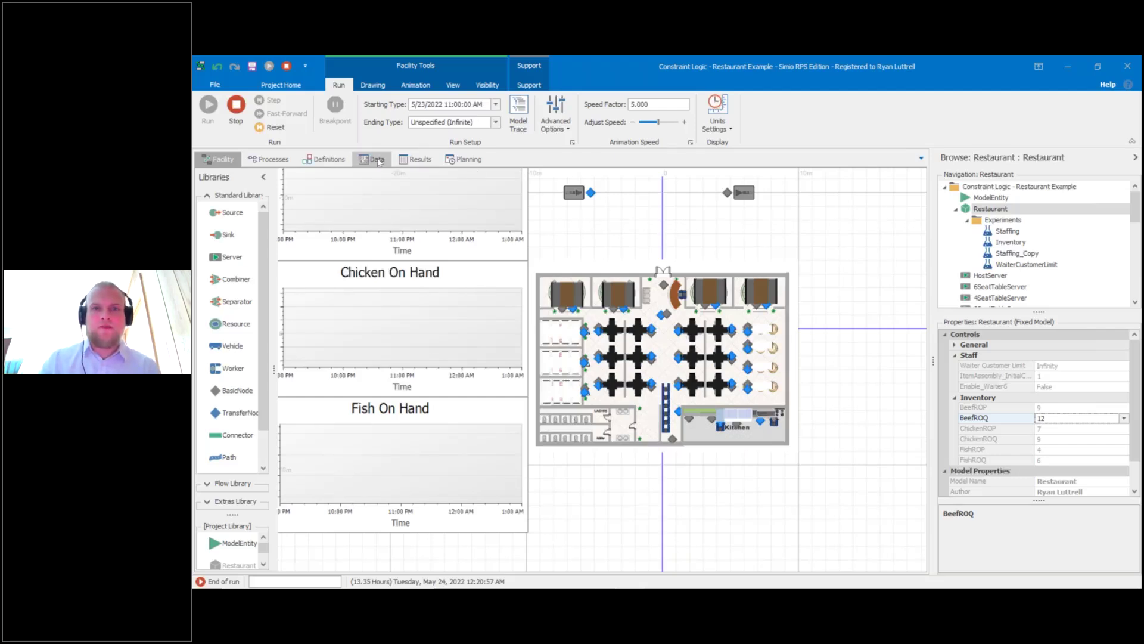
Highlight the three 8-seat table rows in the table routing data and compare them with the facility layout.
click(378, 160)
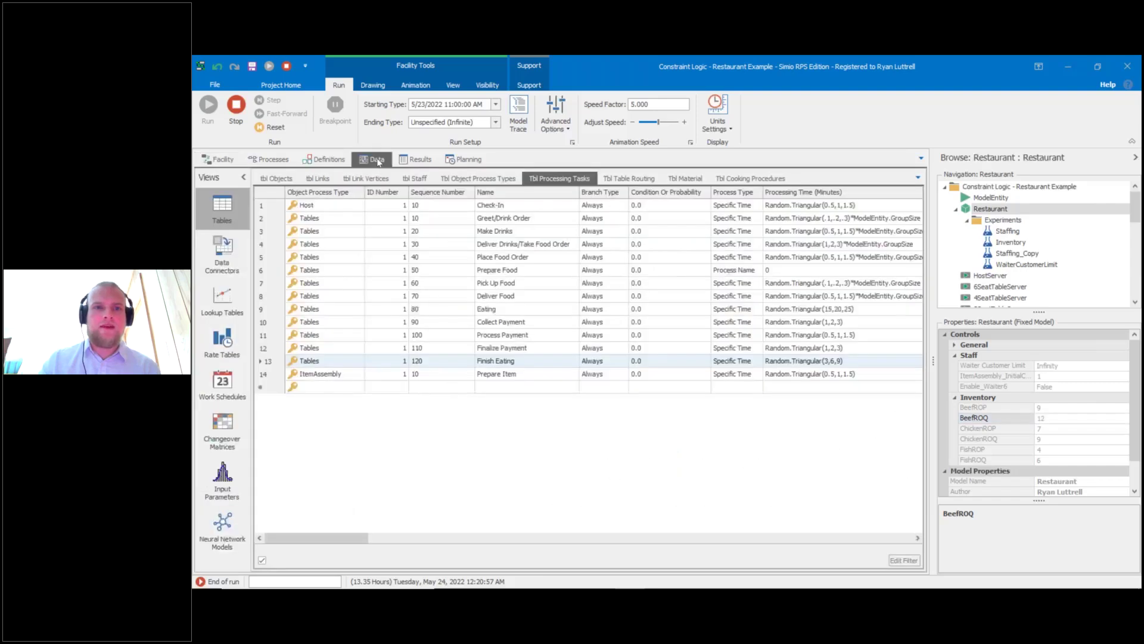
click(629, 178)
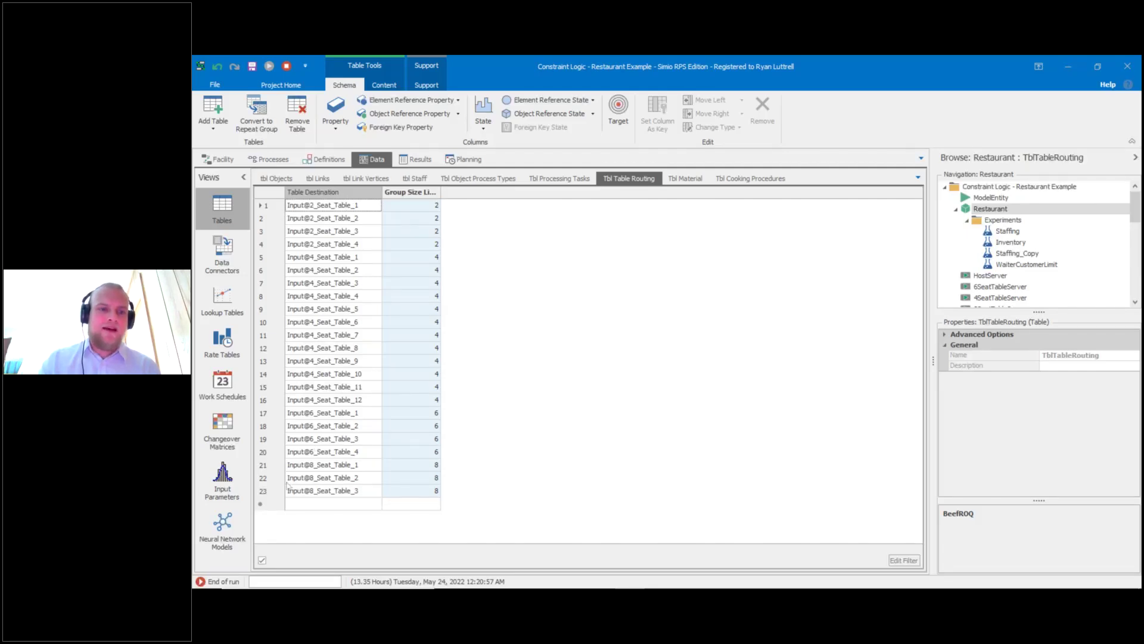
click(275, 465)
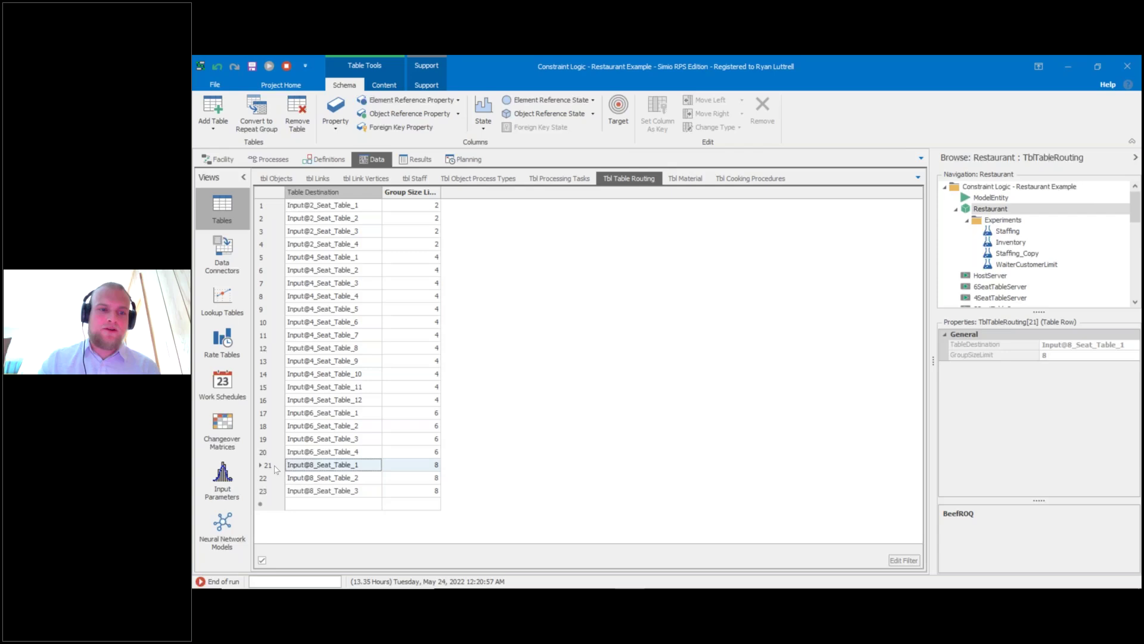
drag(276, 468, 390, 490)
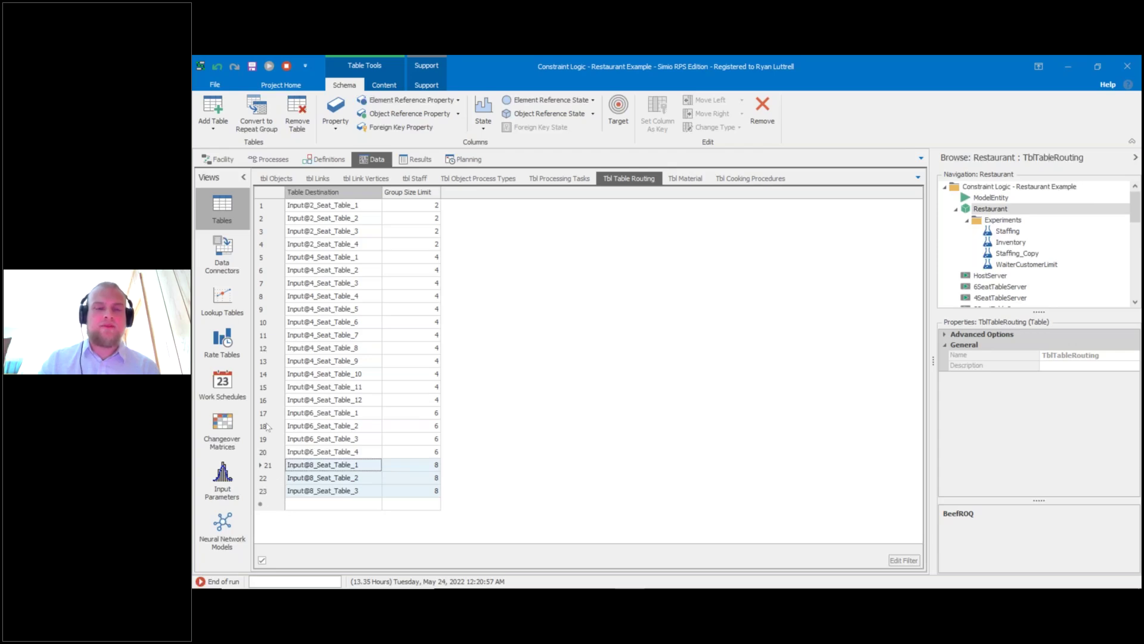
click(220, 157)
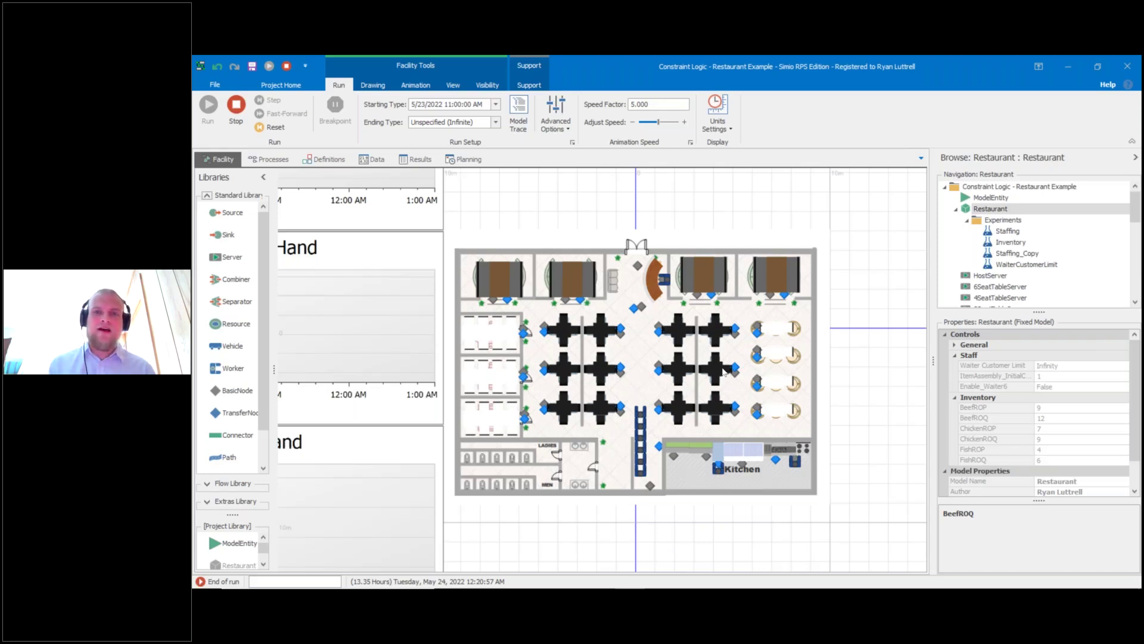
click(374, 157)
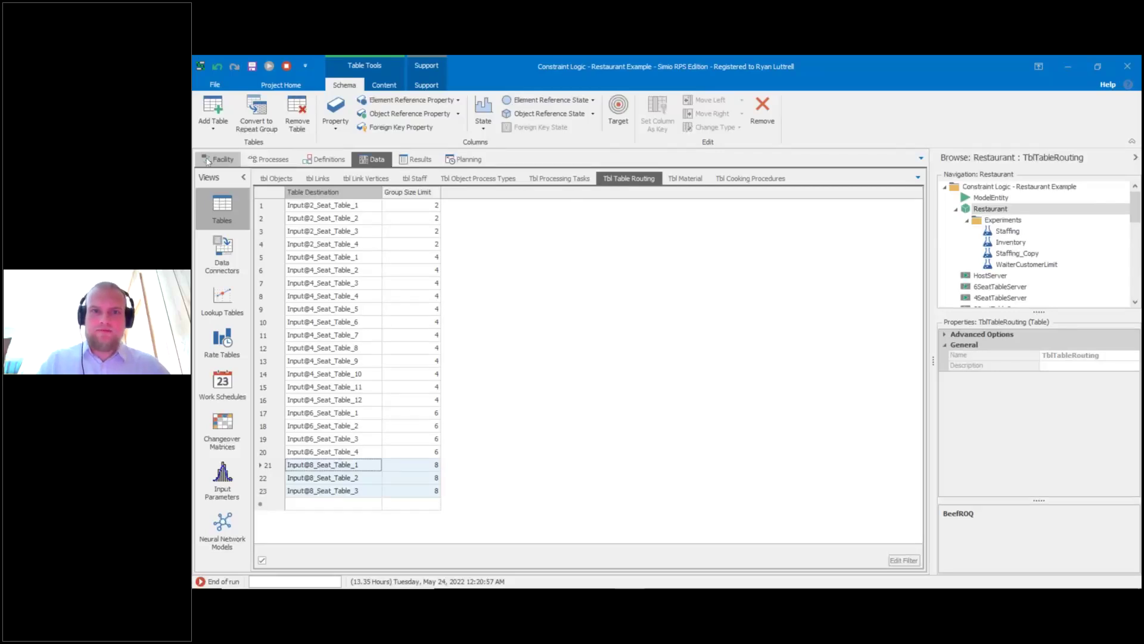
click(208, 159)
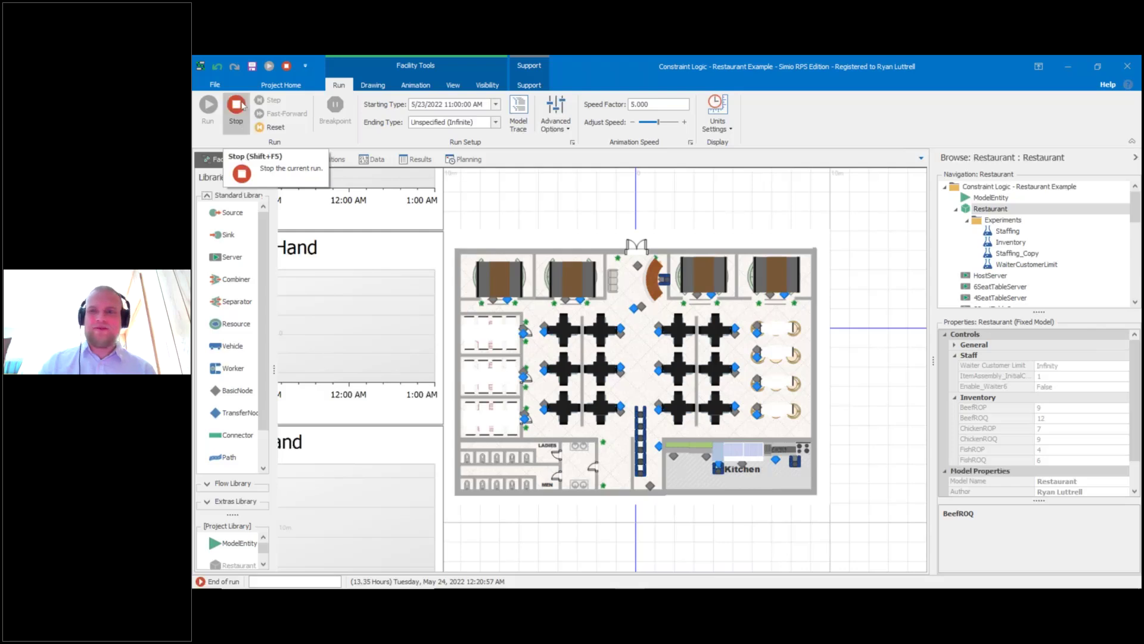
Collapse the ItemAssembly, KitchenExpo and ItemProduction rows in the Resource Gantt, shift the timeline earlier, and return to the facility.
click(412, 168)
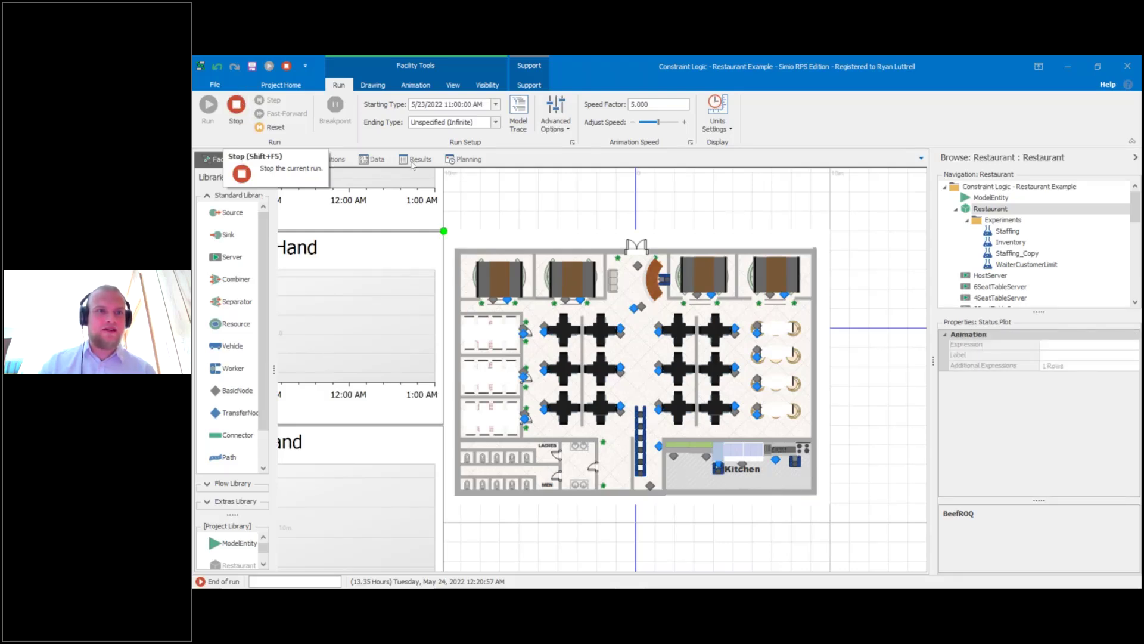
click(413, 161)
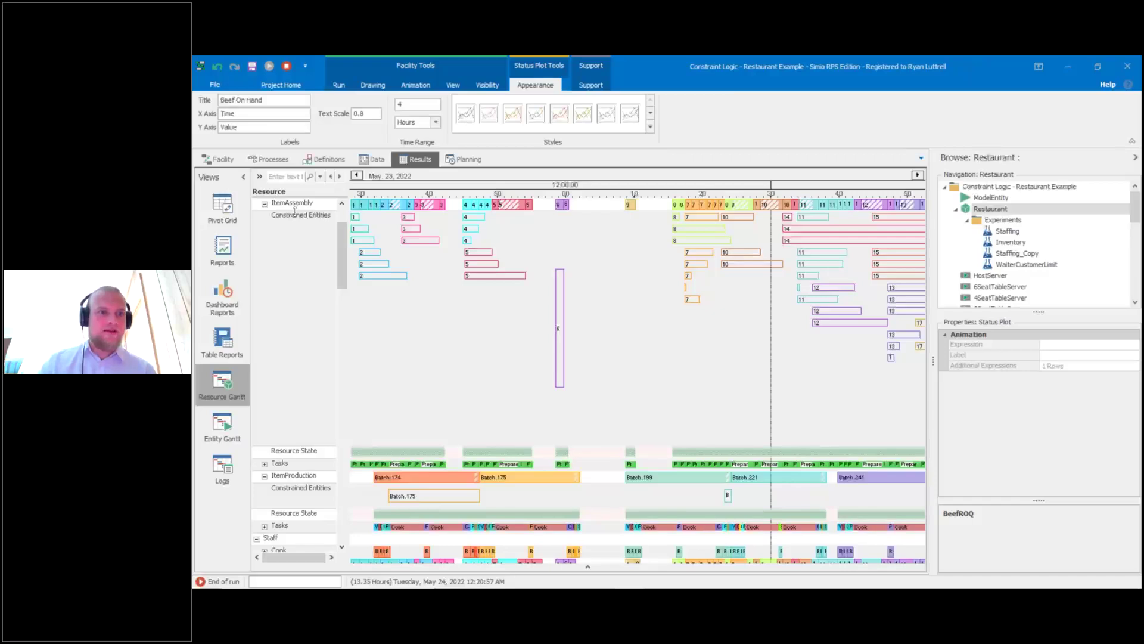
click(295, 208)
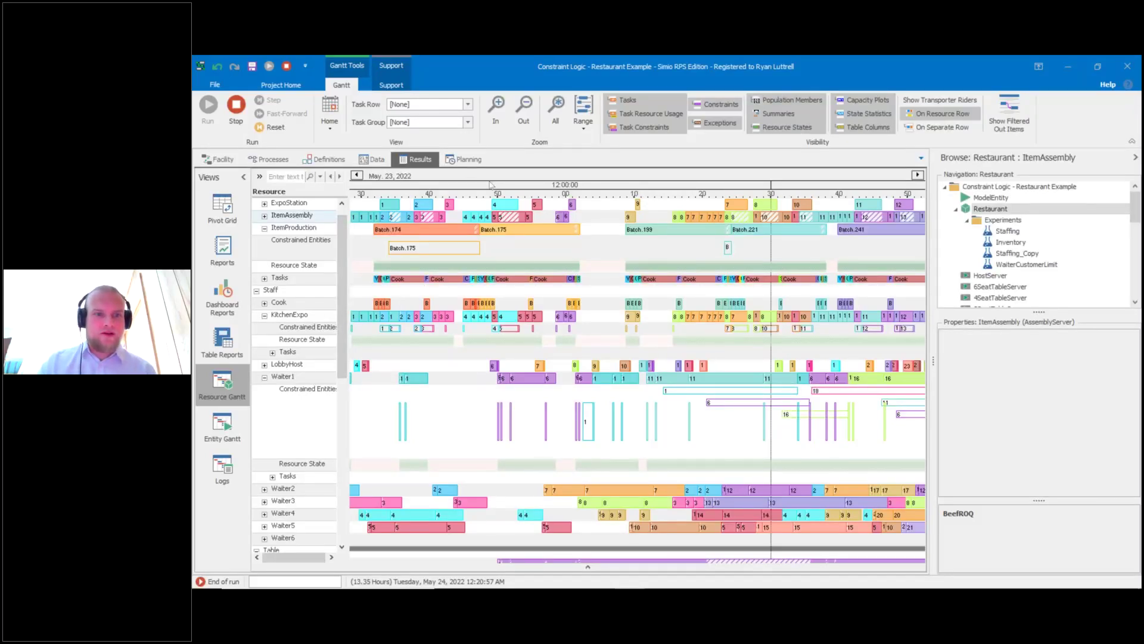
drag(490, 185, 562, 185)
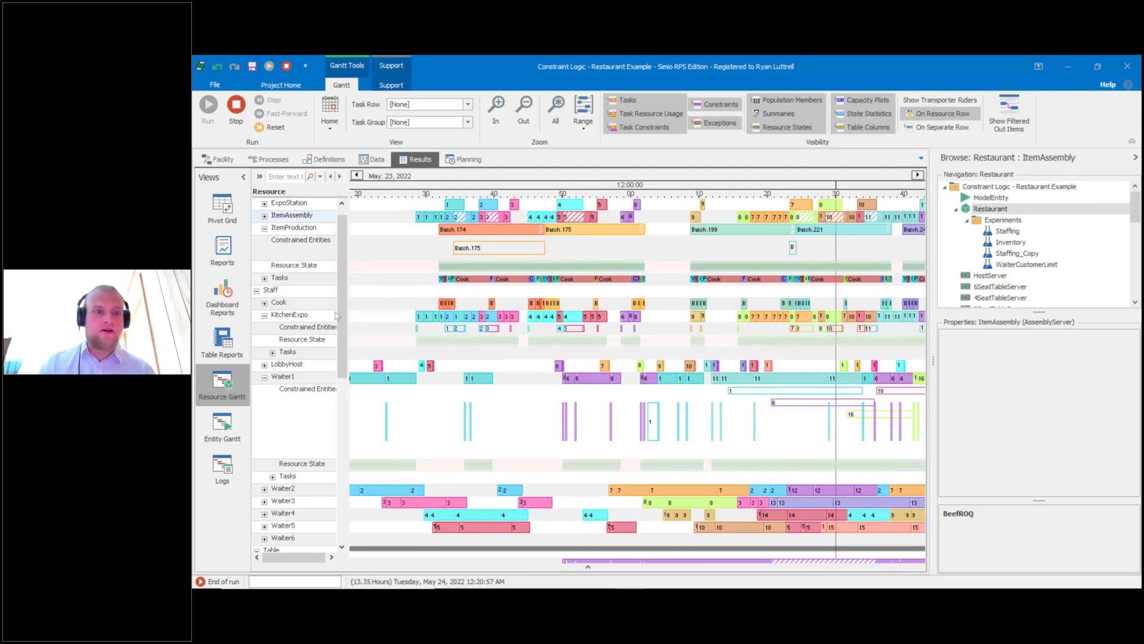
click(264, 317)
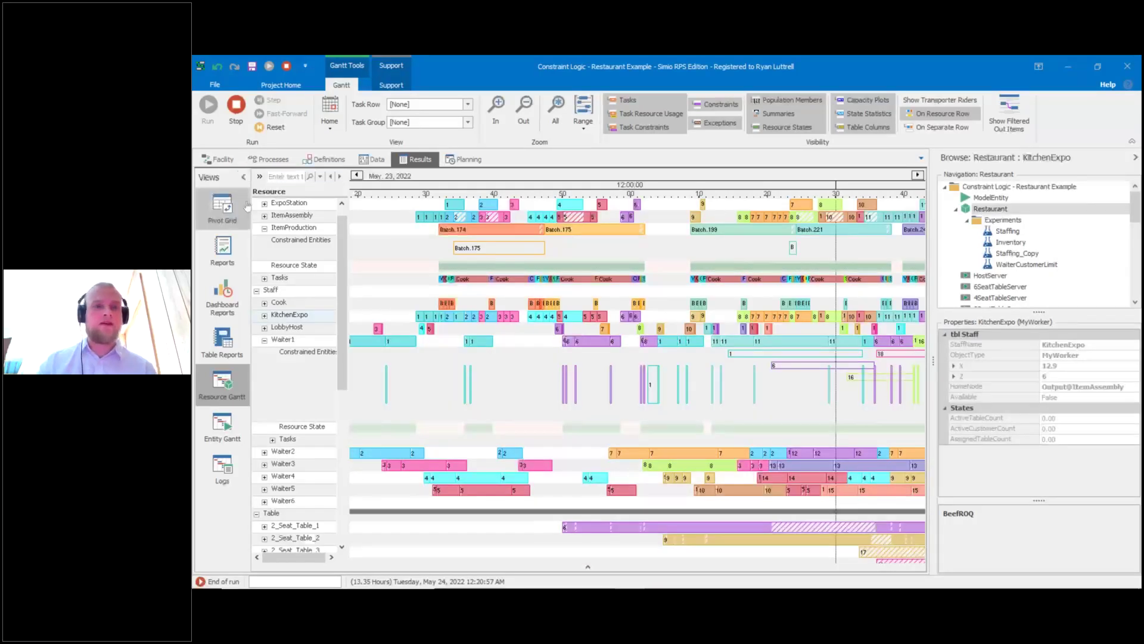
click(265, 229)
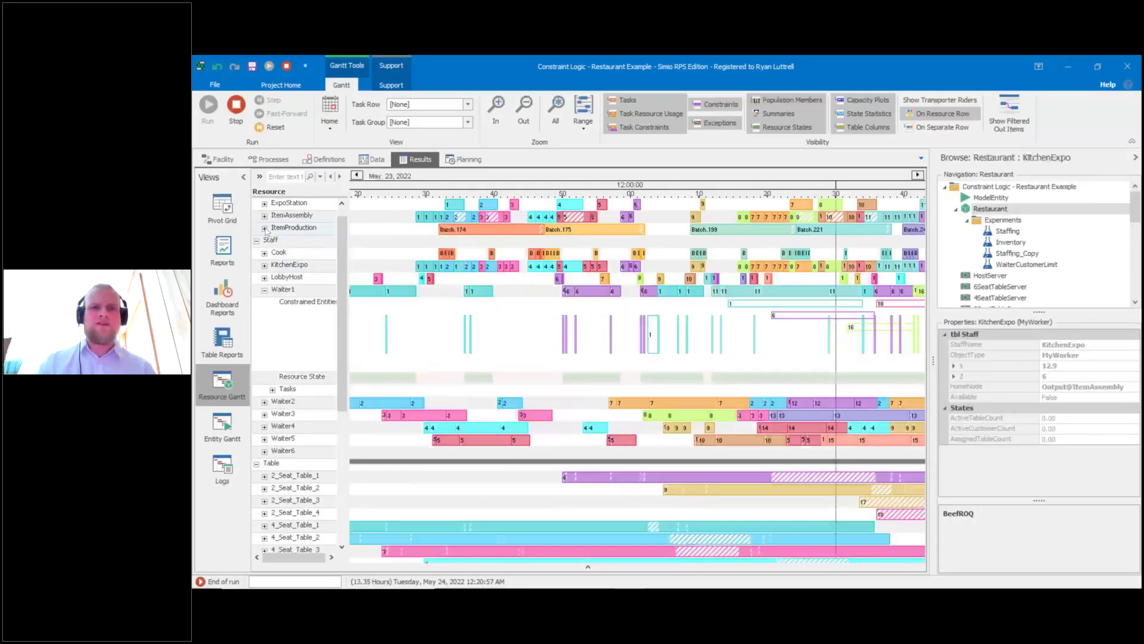
click(222, 161)
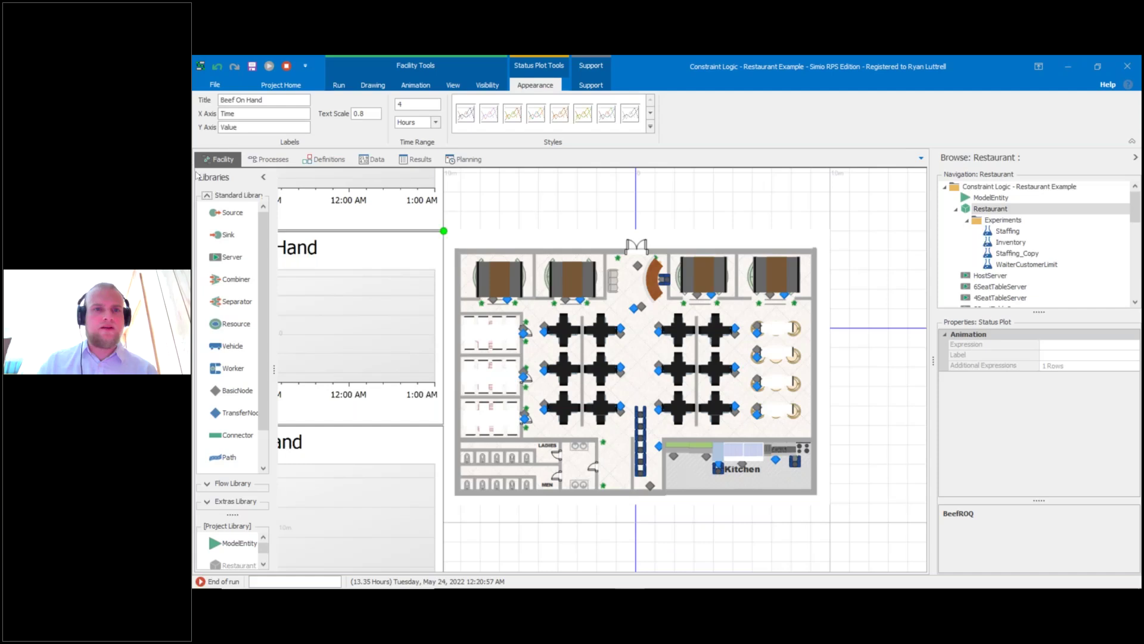
Include all constraint types in the Constraint Pareto dashboard and inspect the TableDestination and ItemAssembly bars.
click(419, 160)
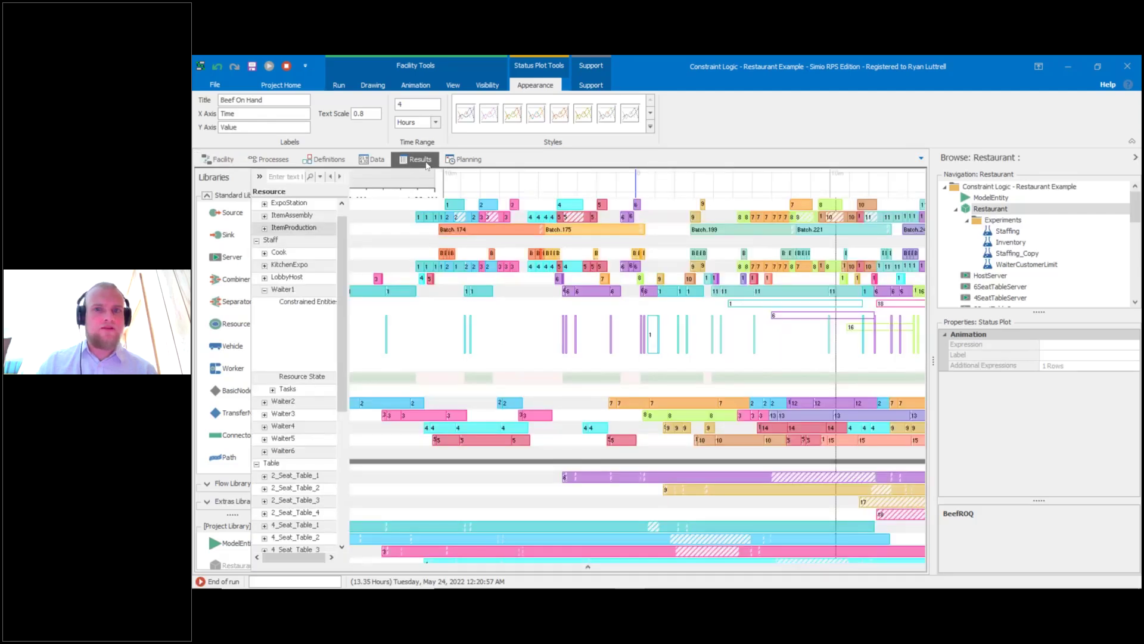
click(224, 291)
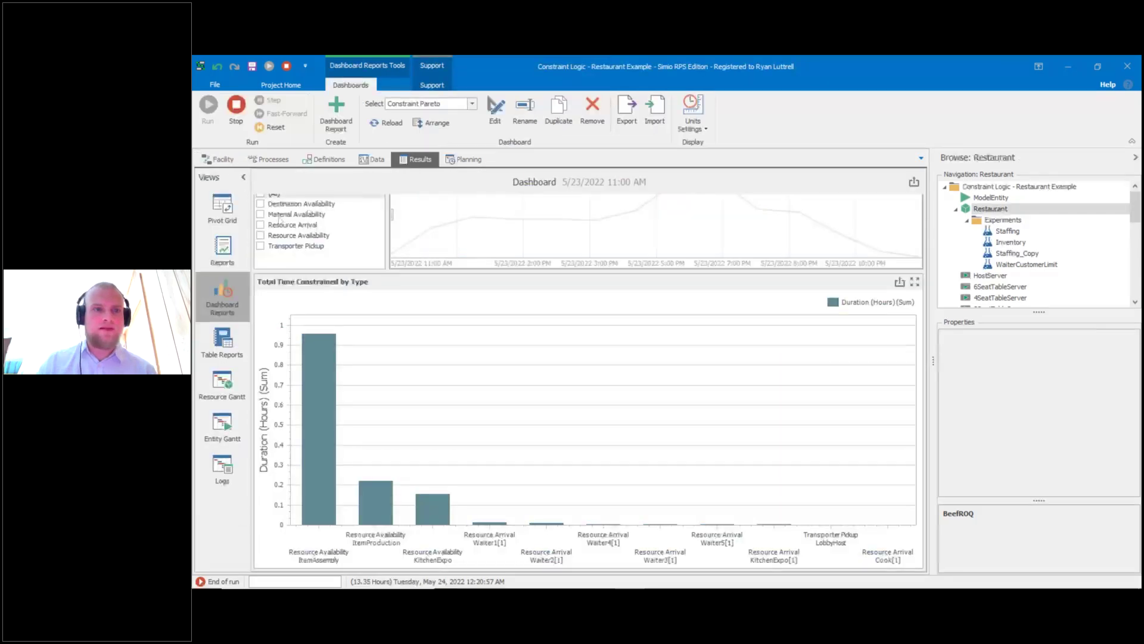
click(263, 196)
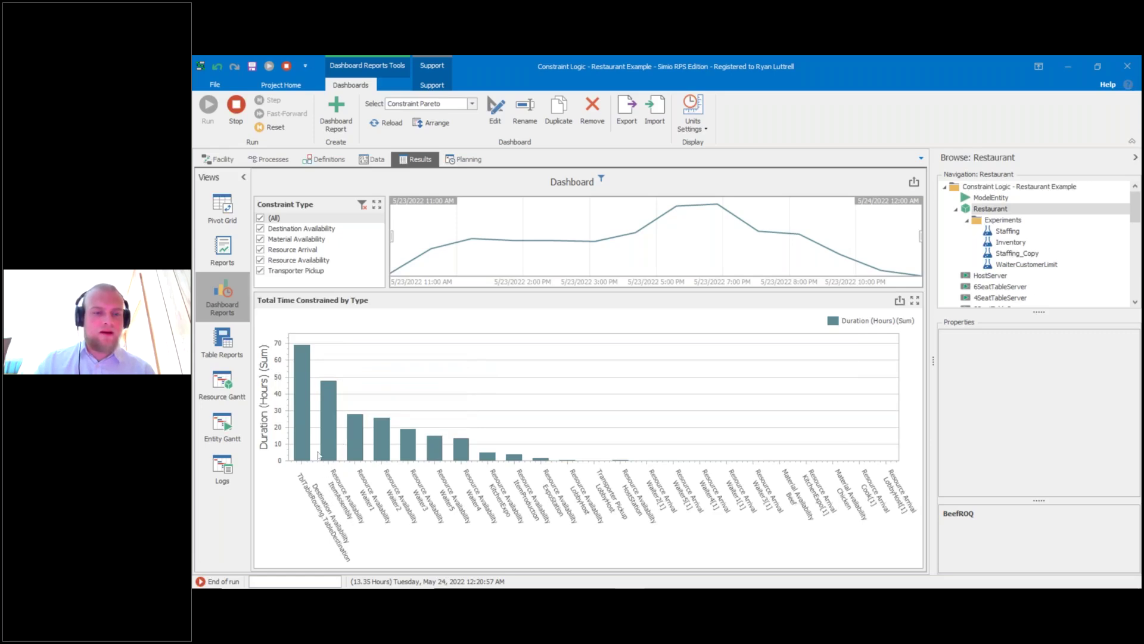
mouse_move(325, 377)
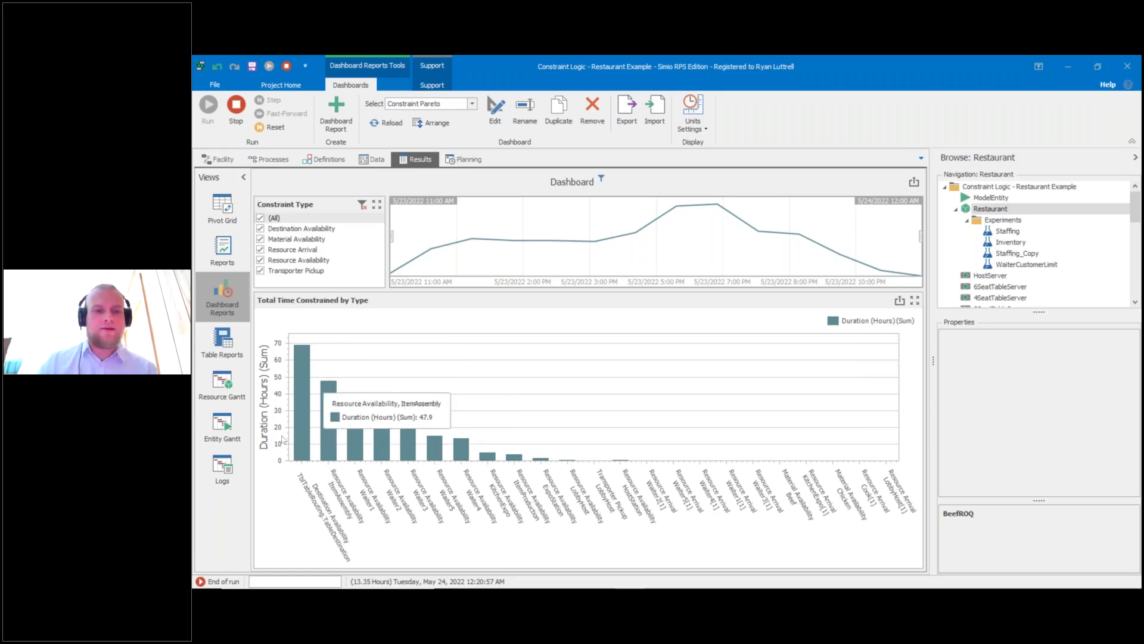
mouse_move(299, 350)
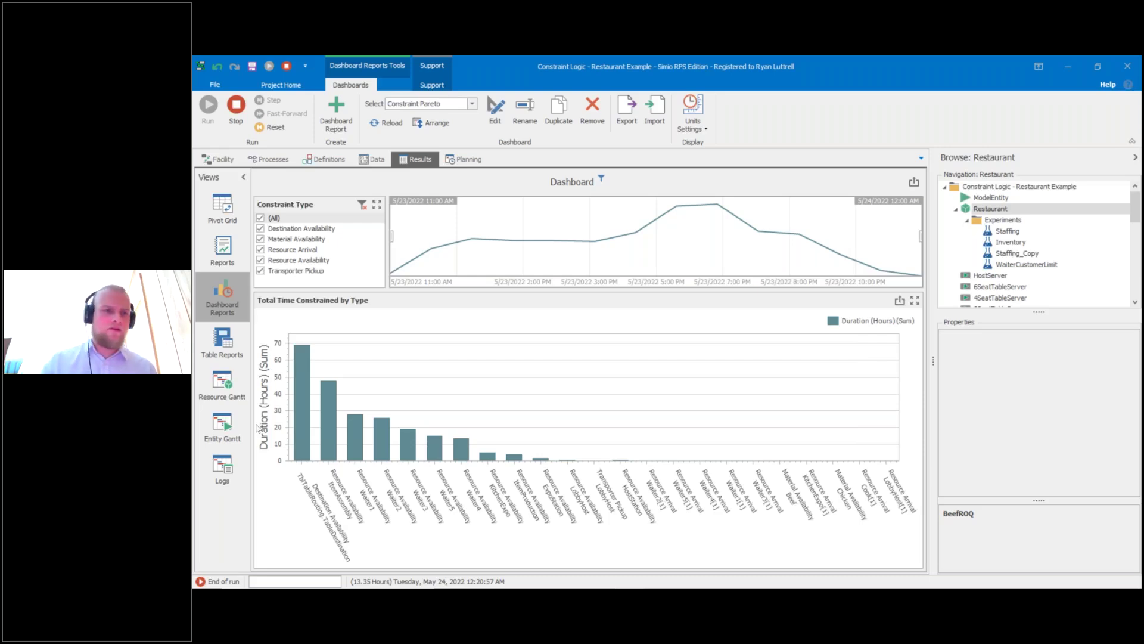
mouse_move(291, 405)
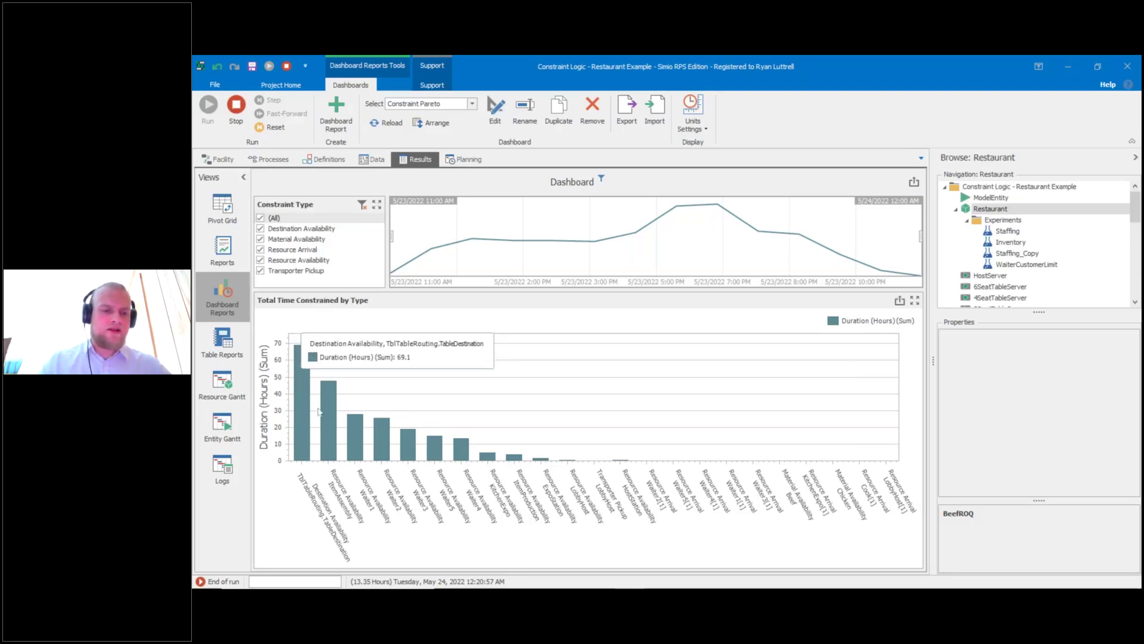
mouse_move(323, 430)
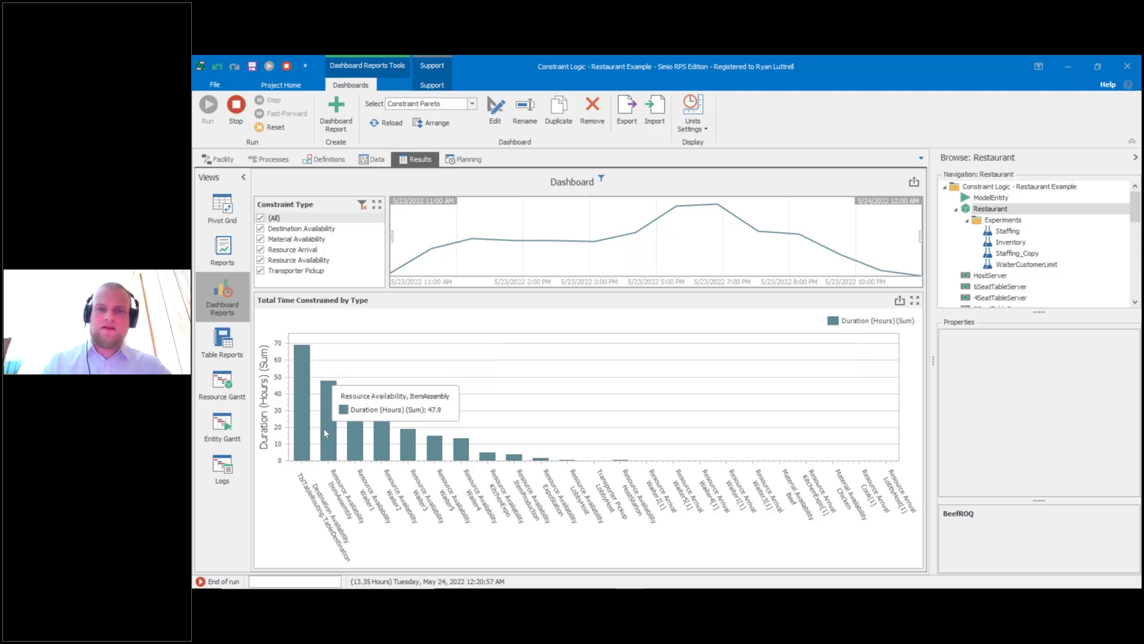
Review the Staffing experiment's Enable_Waiter6 control, CustomerTIS response, added-resource scenarios and the combined scenario's WaitingForTableAvg.
click(1015, 234)
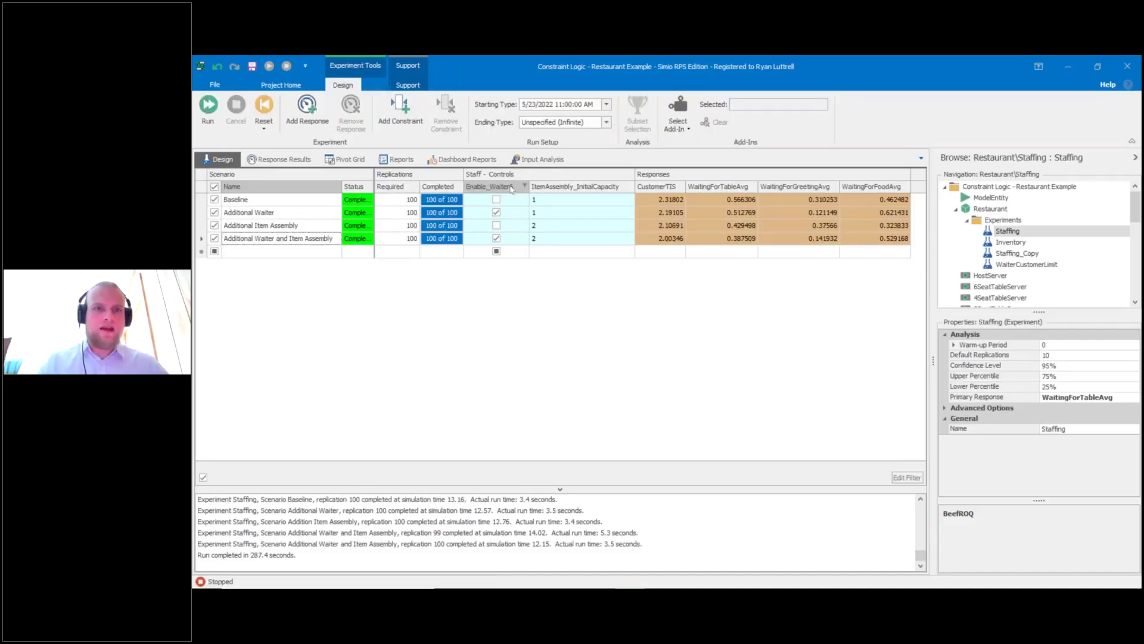
click(511, 188)
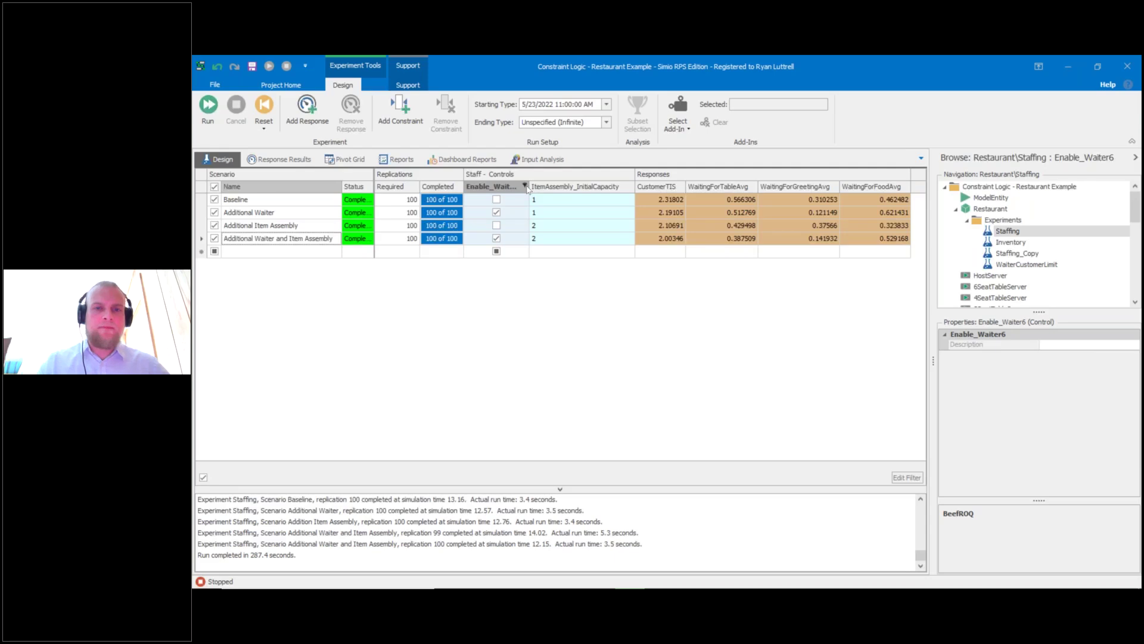
drag(635, 186, 643, 187)
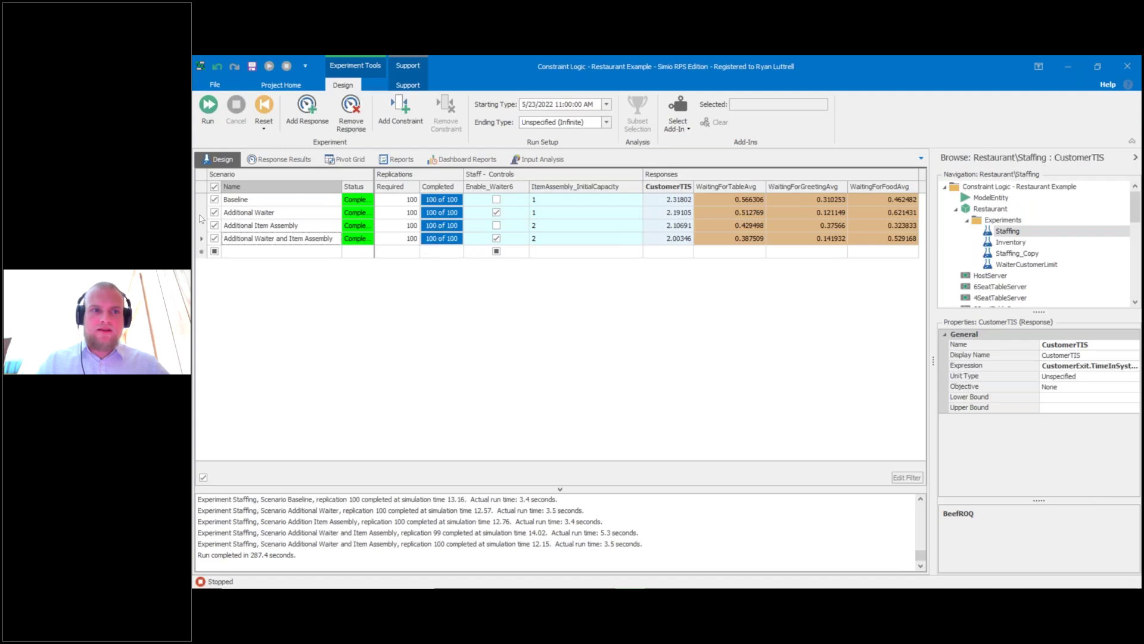
click(201, 216)
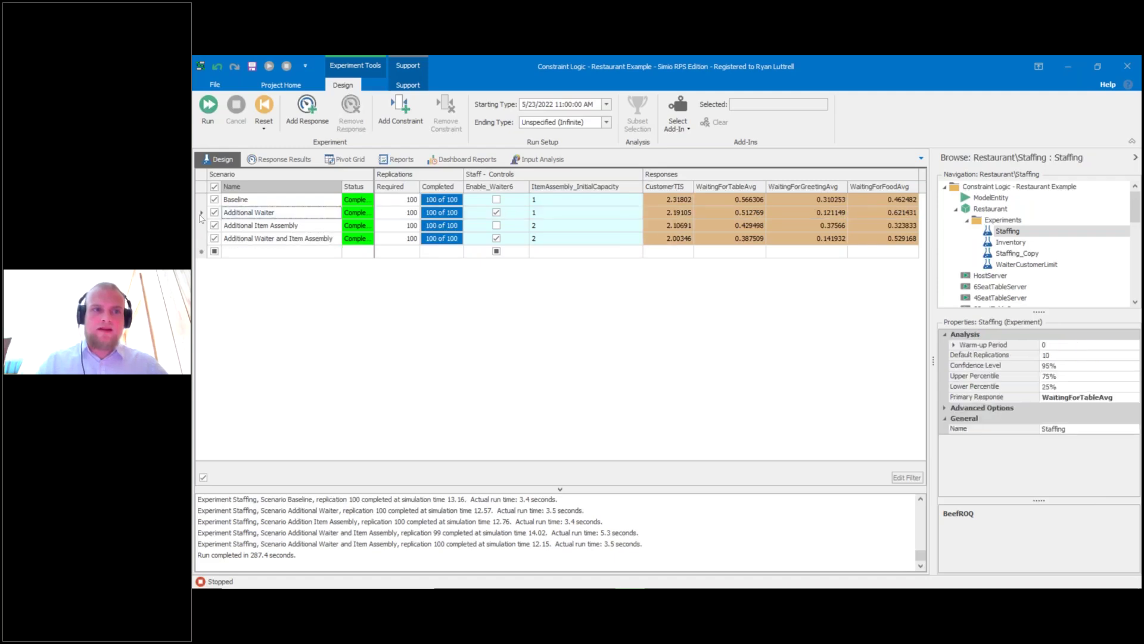
click(201, 226)
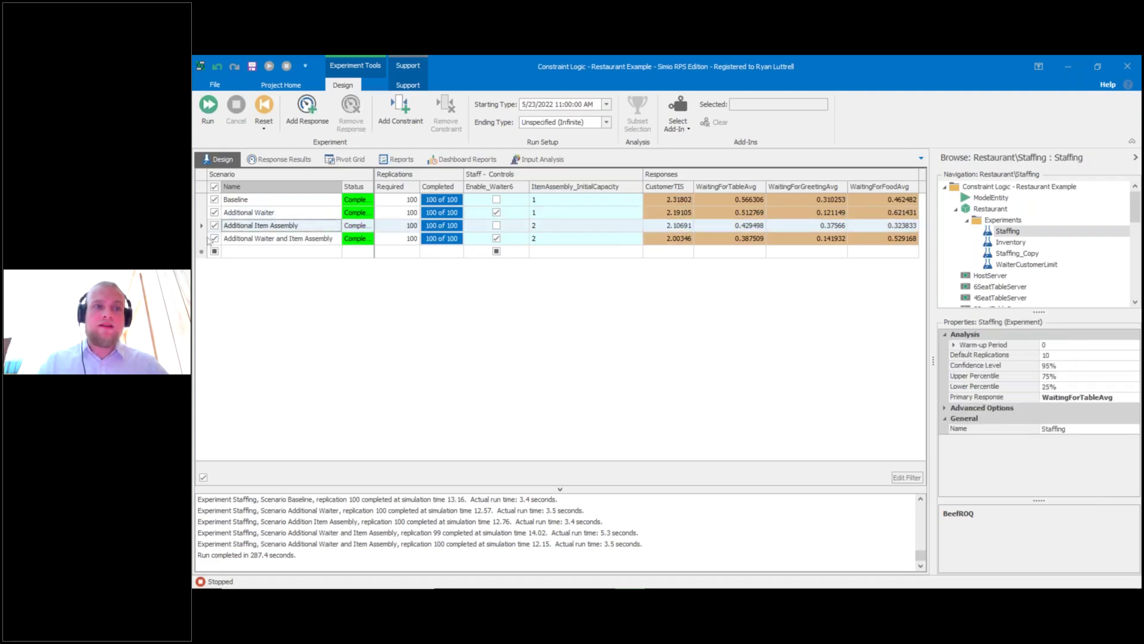
click(209, 239)
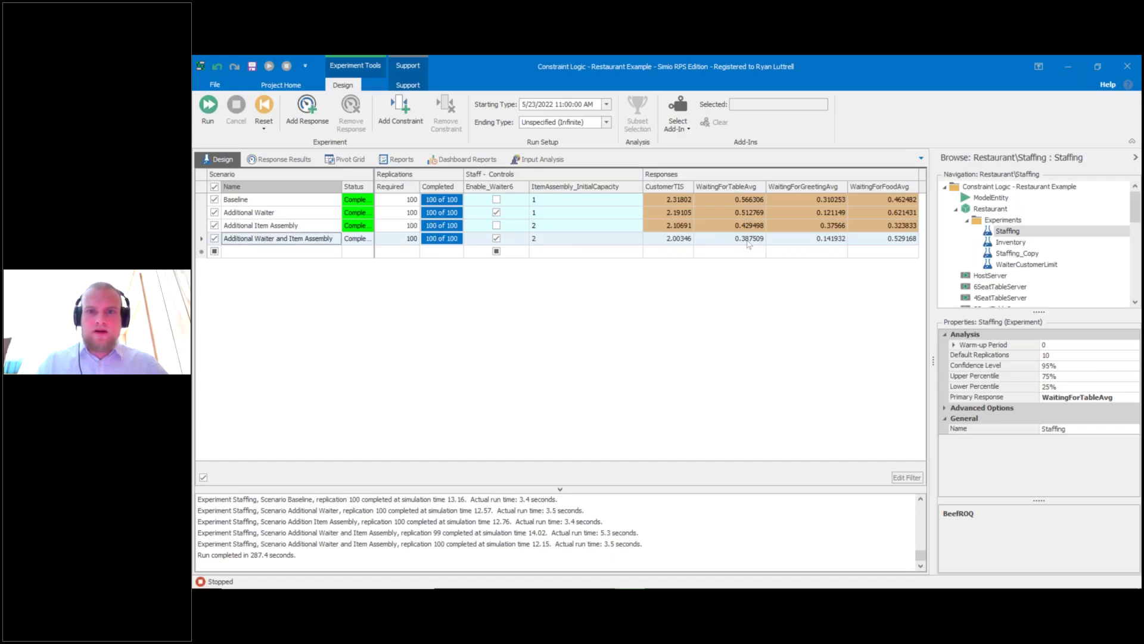
click(747, 240)
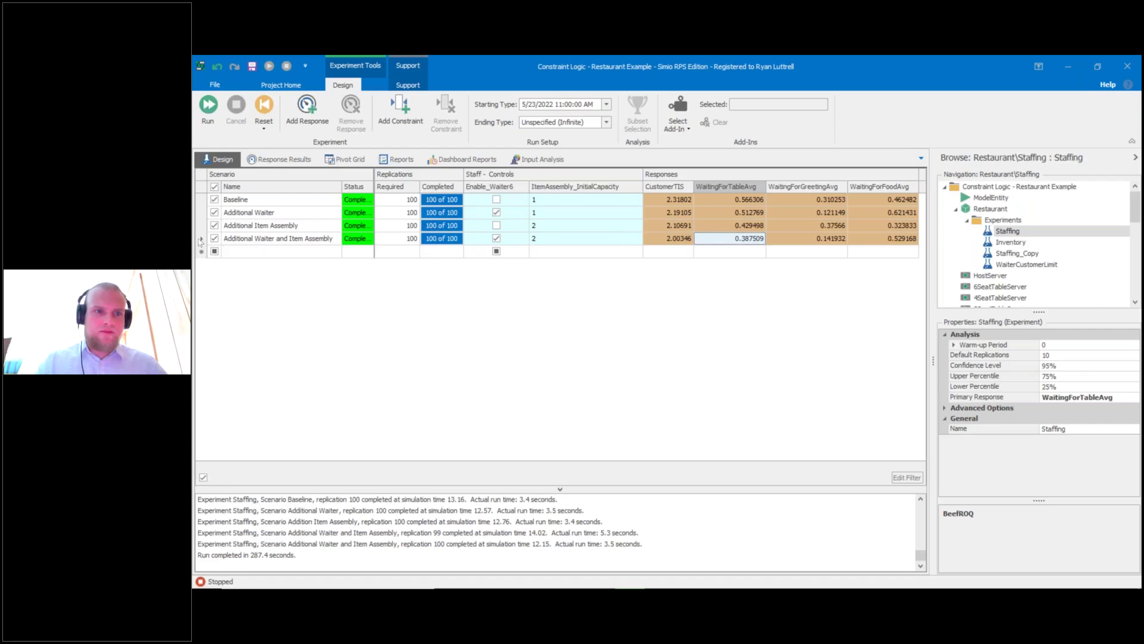
Copy the control values of the Additional Waiter and Item Assembly scenario to the model.
click(201, 239)
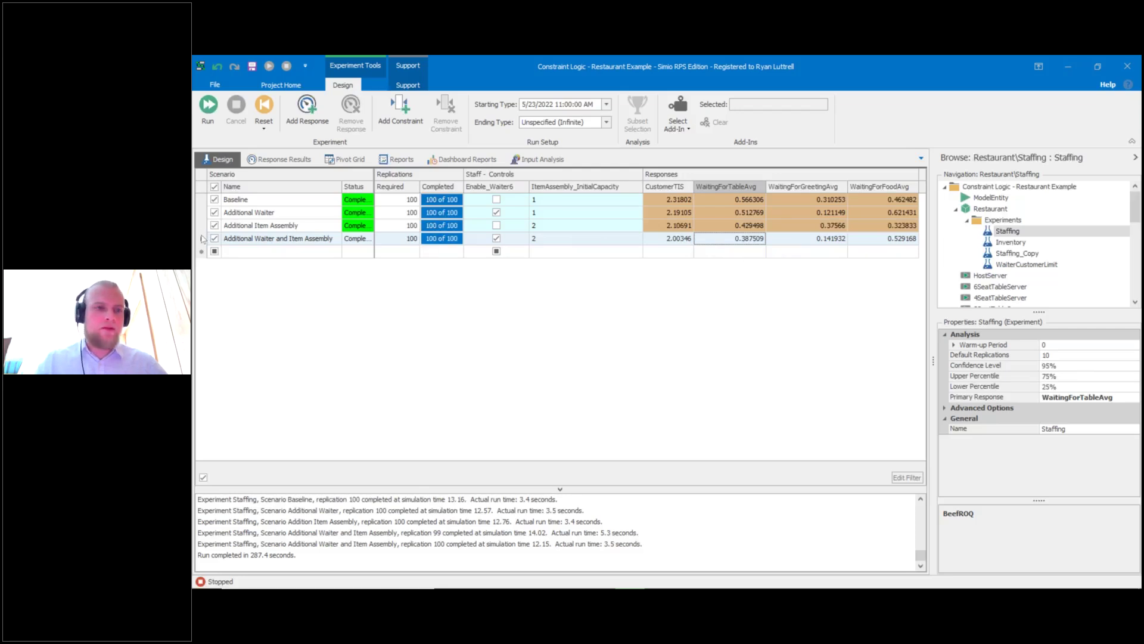
right_click(203, 238)
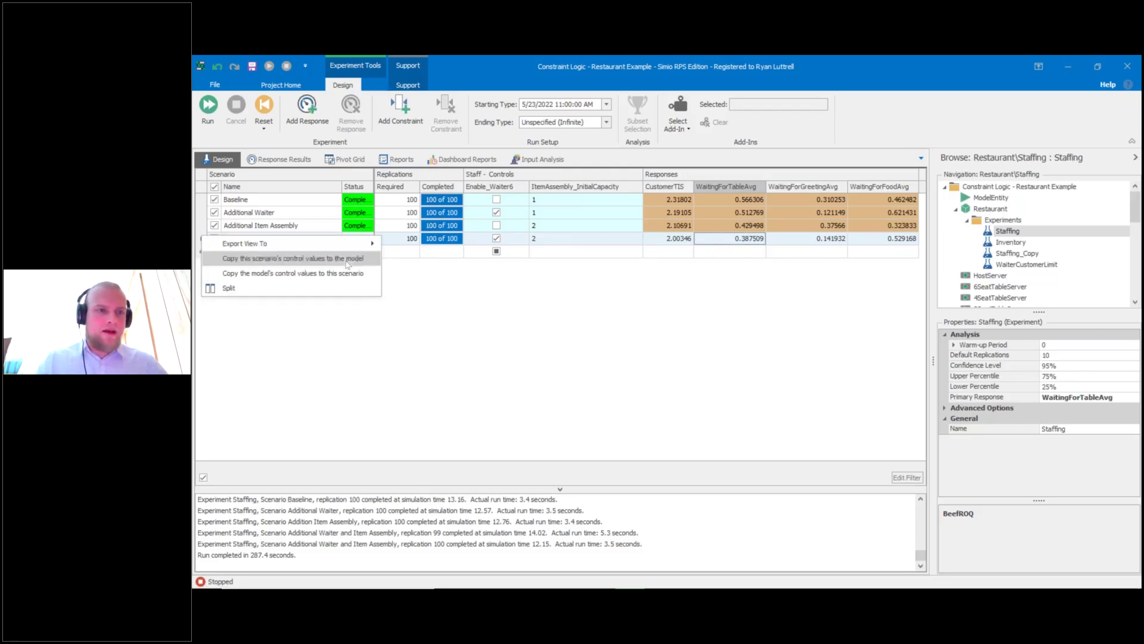
click(359, 262)
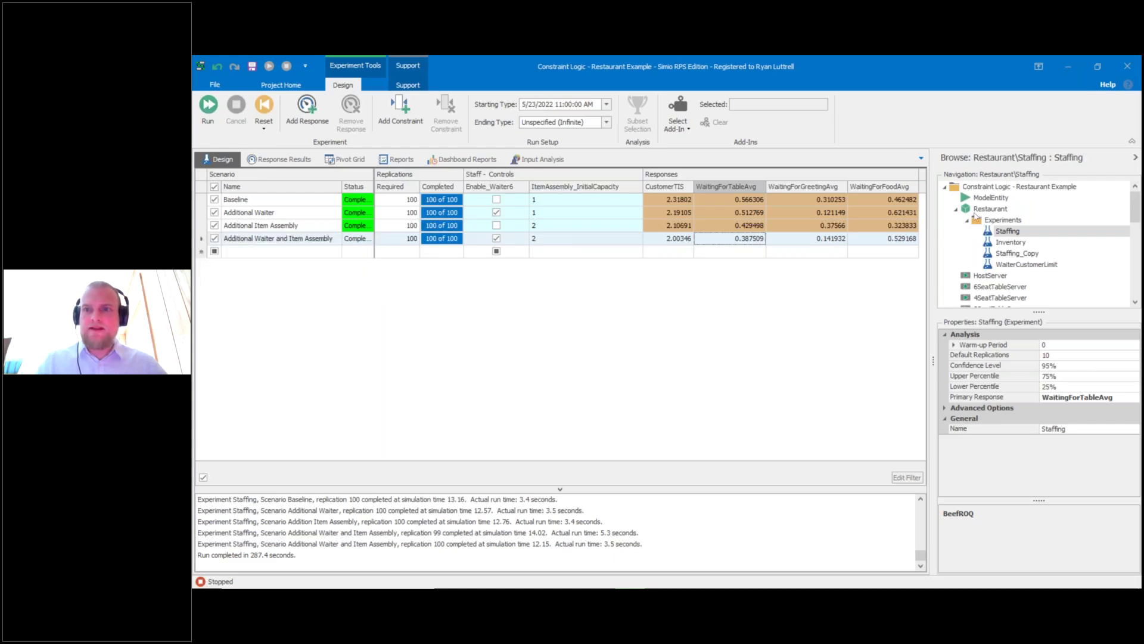
Reset the Restaurant model's Waiter Customer Limit to its default and fast-forward the simulation.
click(989, 209)
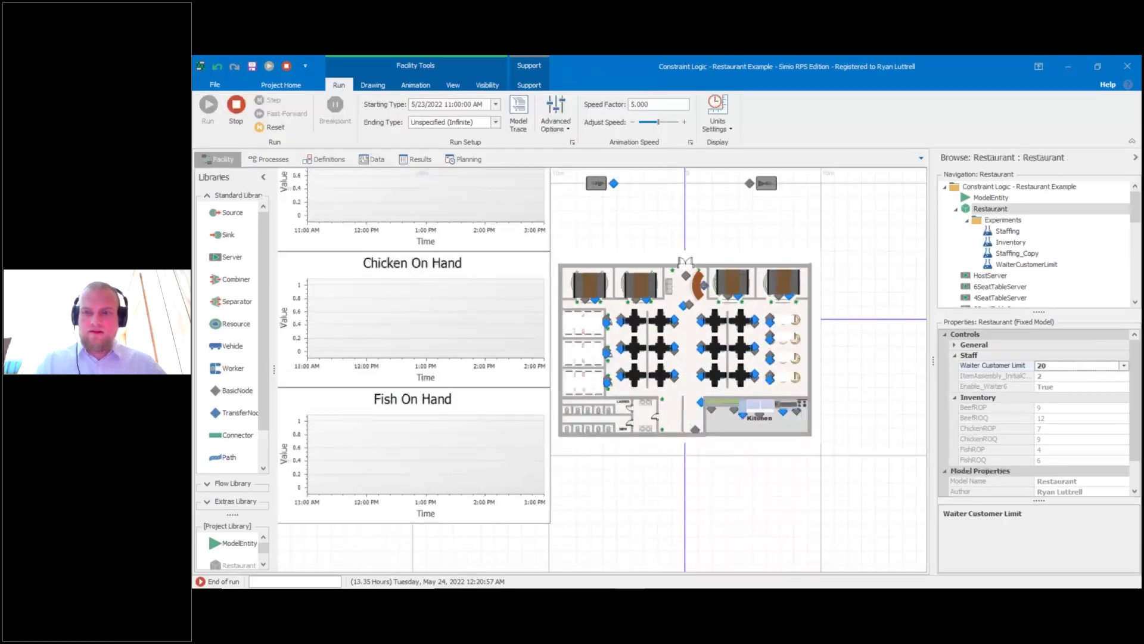
right_click(1002, 365)
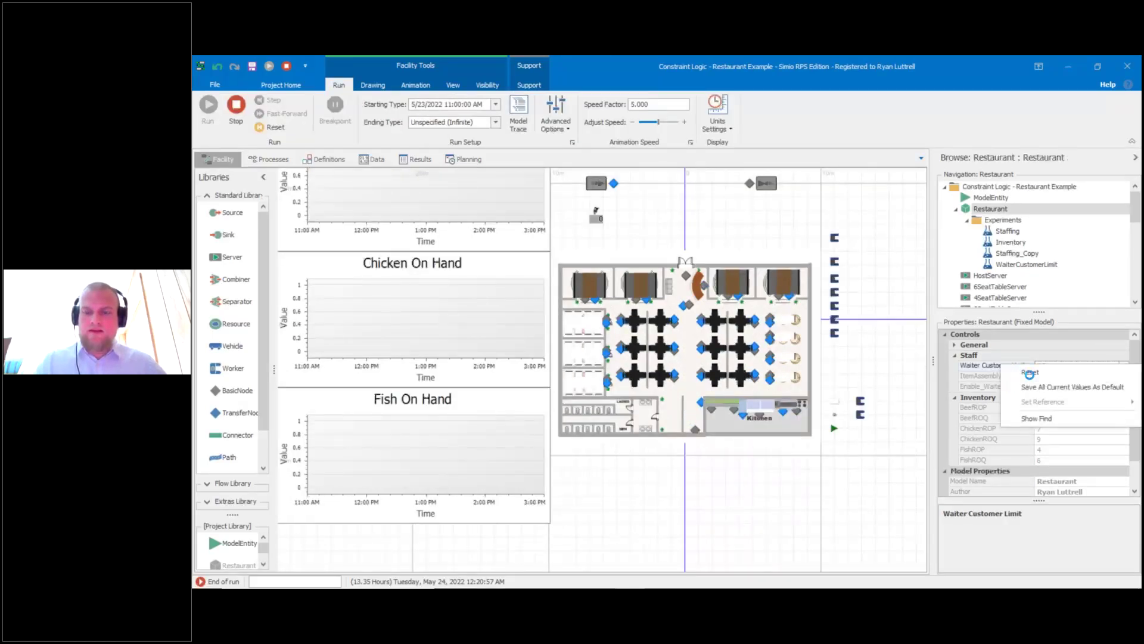
click(1030, 373)
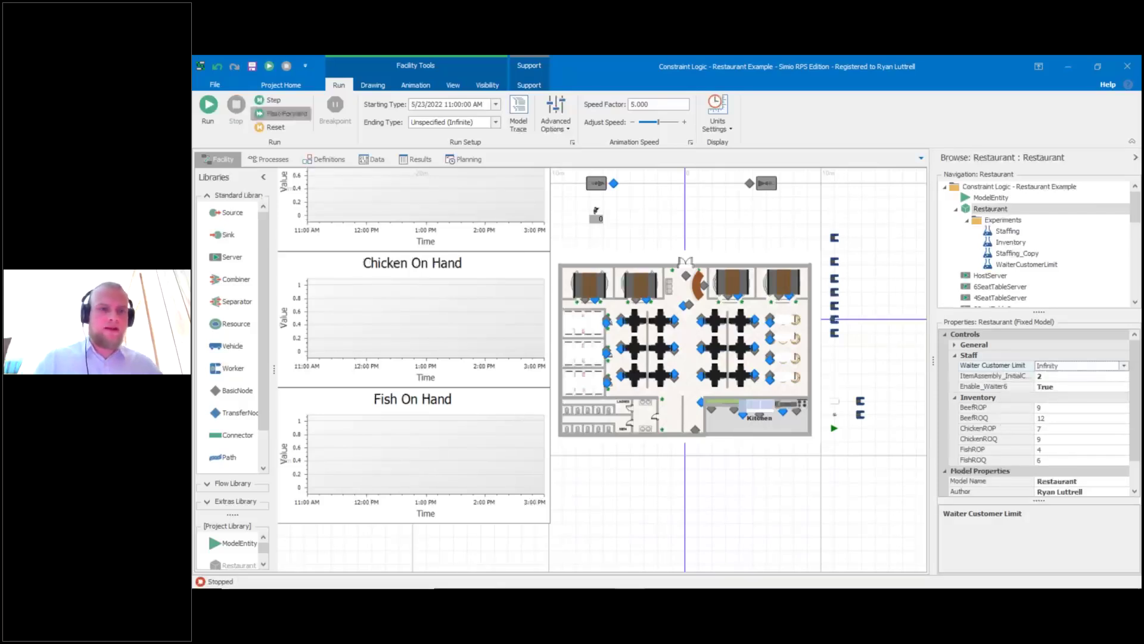
click(292, 112)
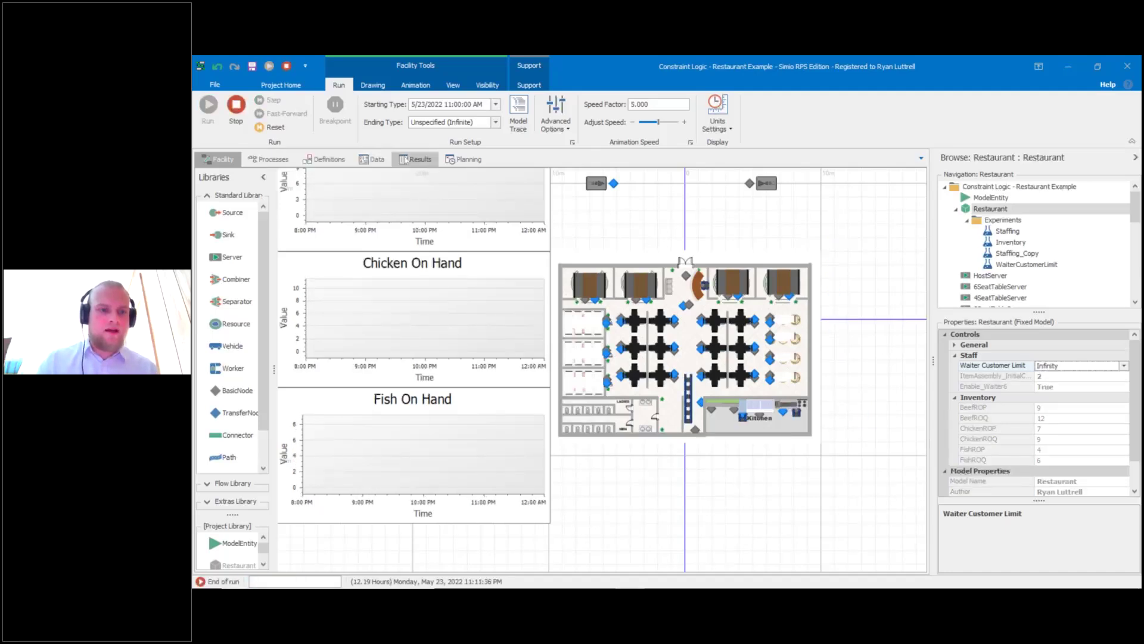
Inspect the new run's Constraint Pareto bars for resource, destination and material availability.
click(404, 160)
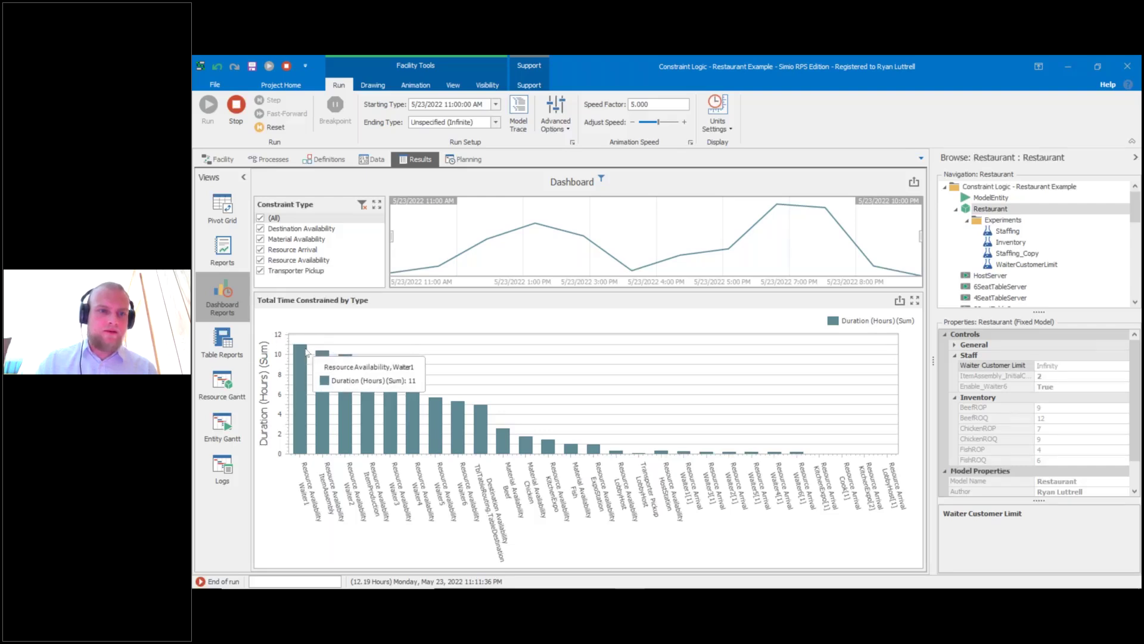
mouse_move(370, 352)
mouse_move(480, 436)
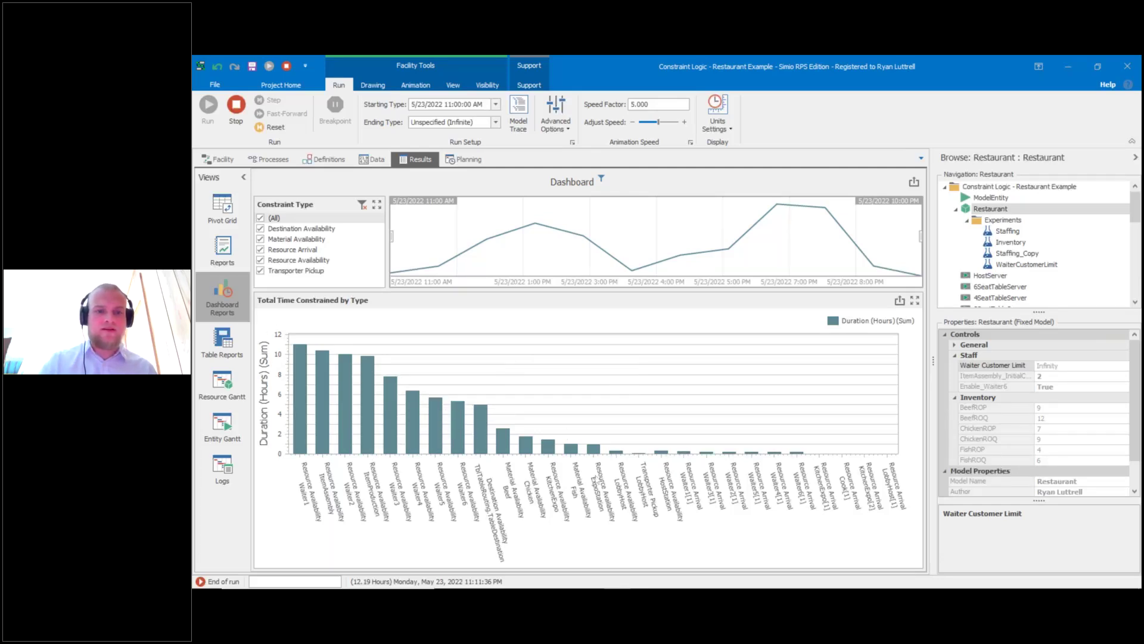
mouse_move(512, 455)
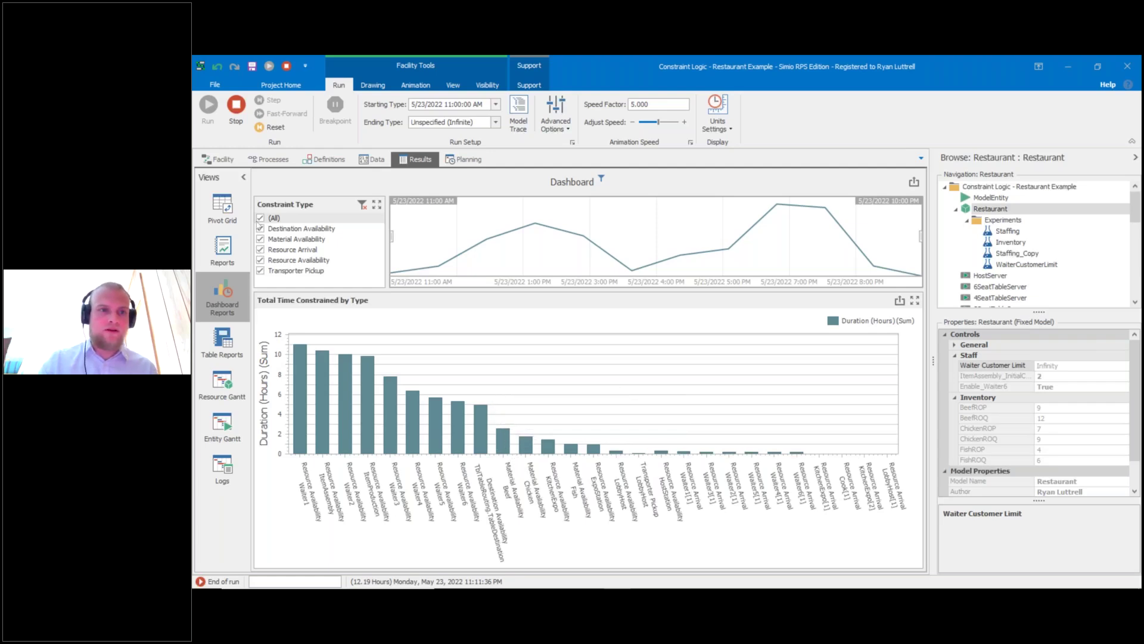
Filter the constraint dashboard to Material Availability only and compare the Beef, Chicken and Fish bars.
click(261, 219)
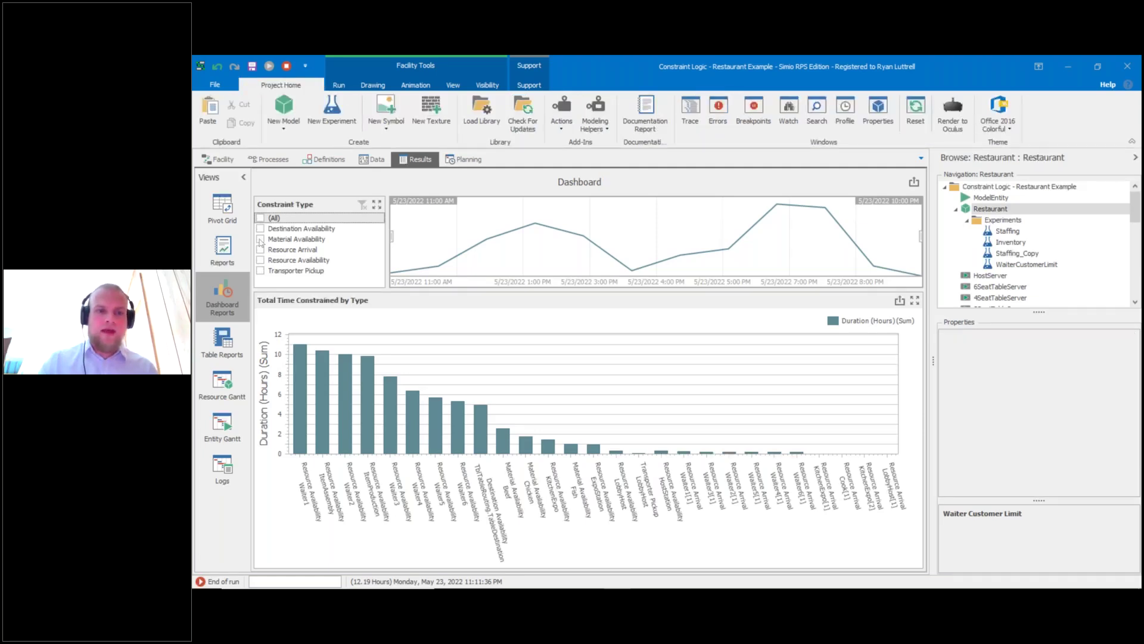
click(260, 240)
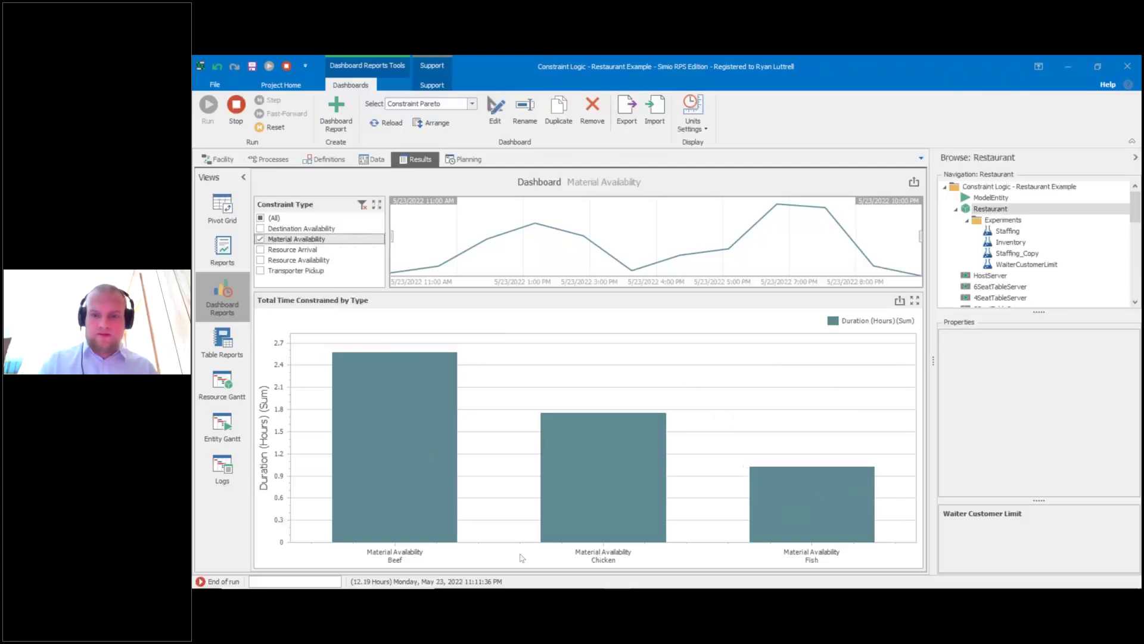
mouse_move(861, 502)
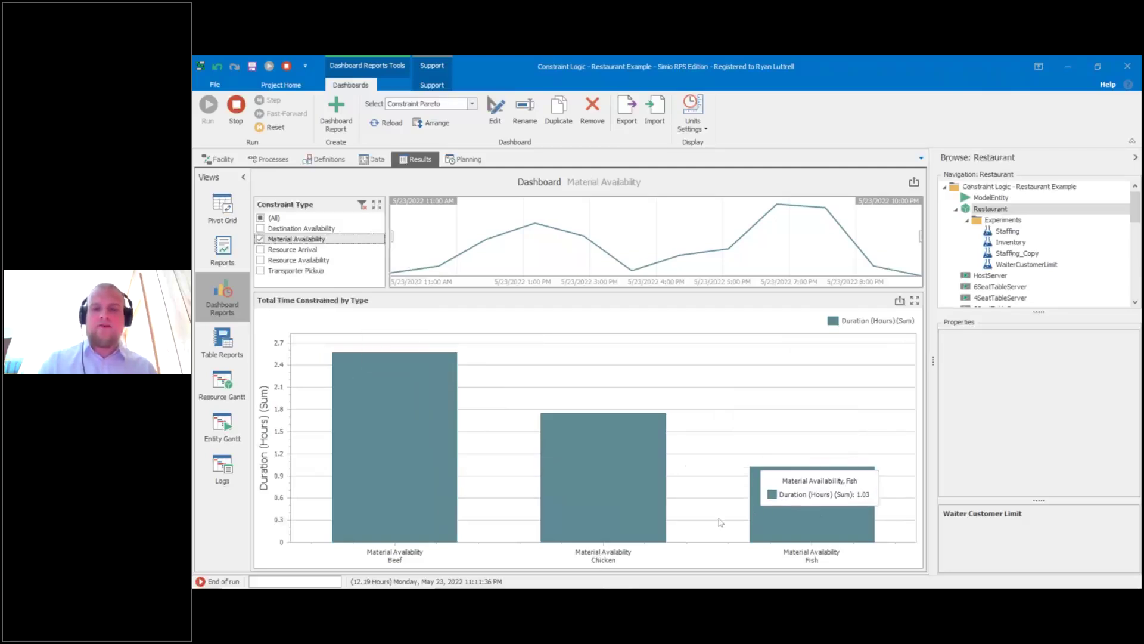
mouse_move(604, 508)
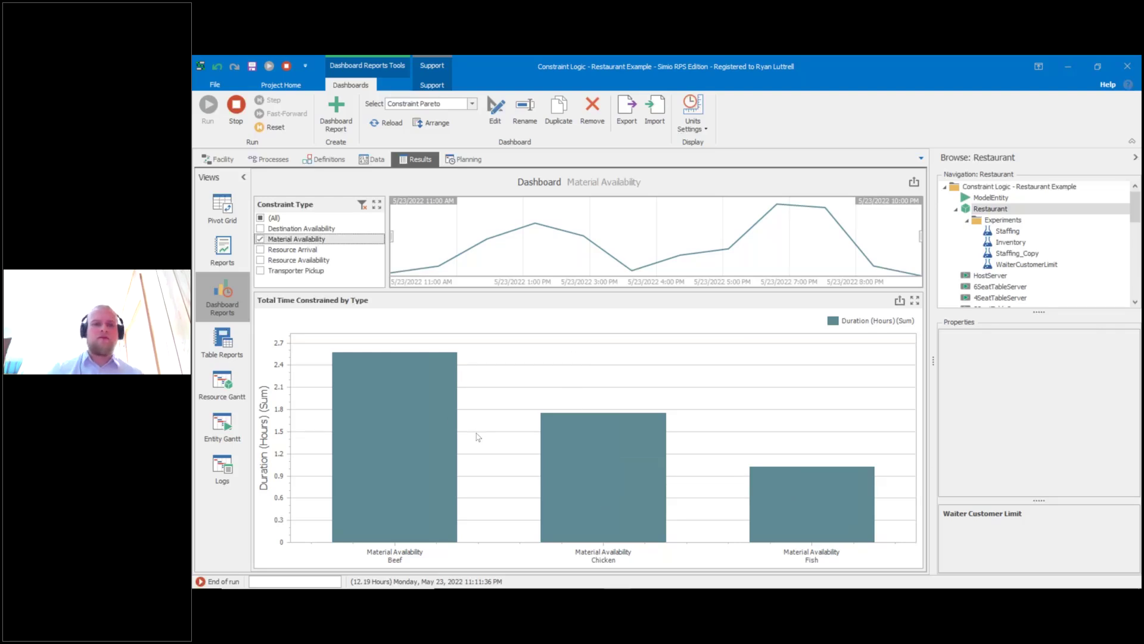
mouse_move(450, 371)
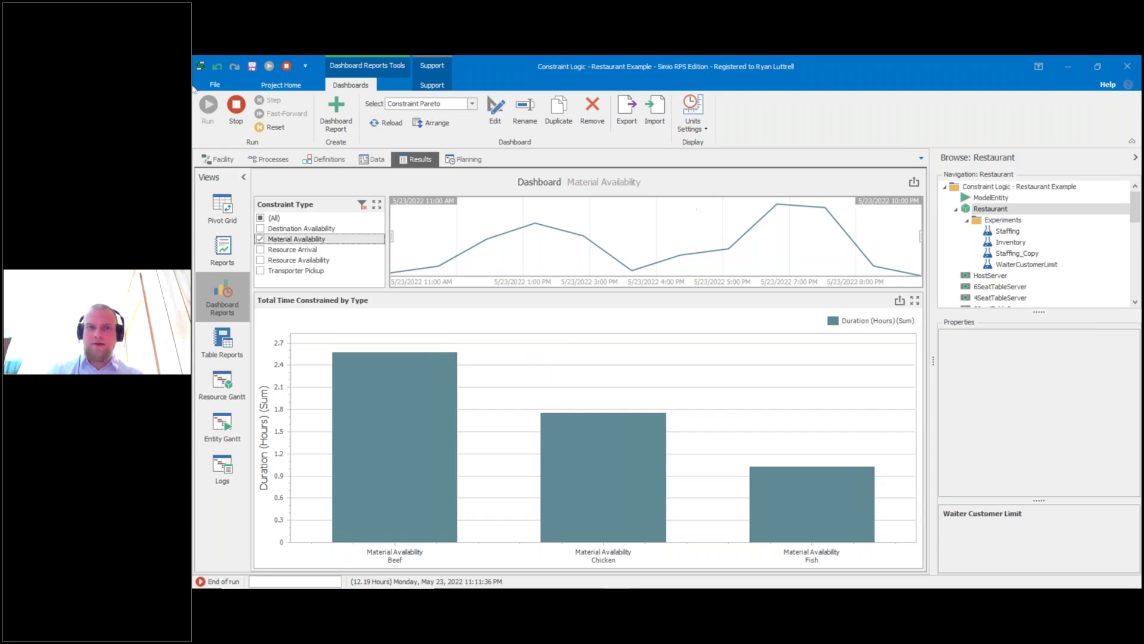
Copy the control values of scenario 285 in the Inventory experiment to the model.
click(220, 160)
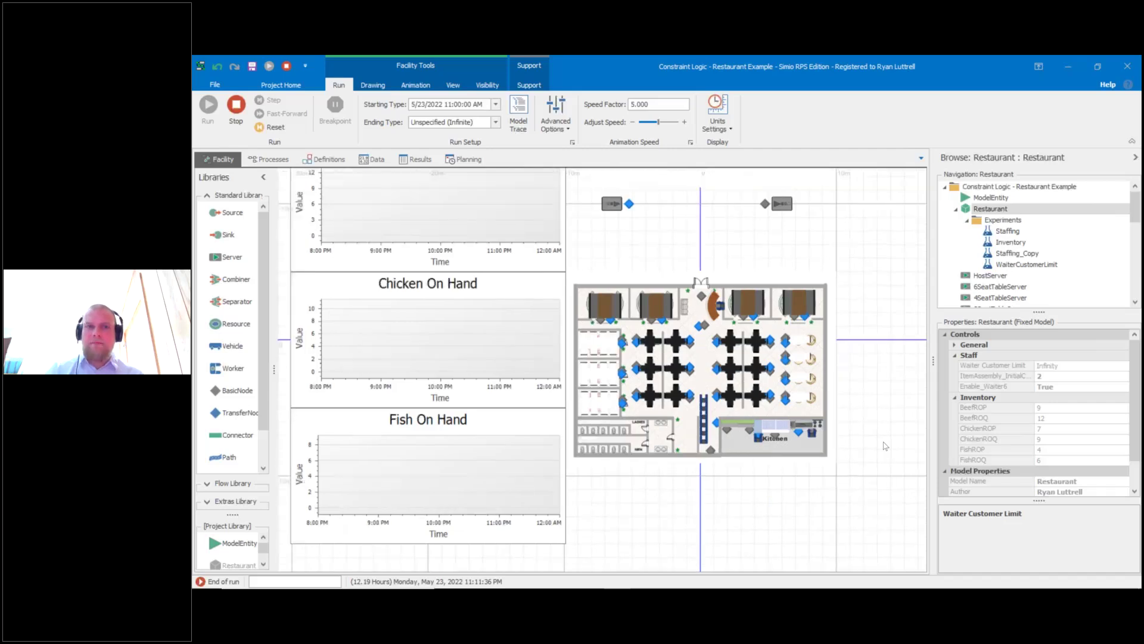
click(1015, 245)
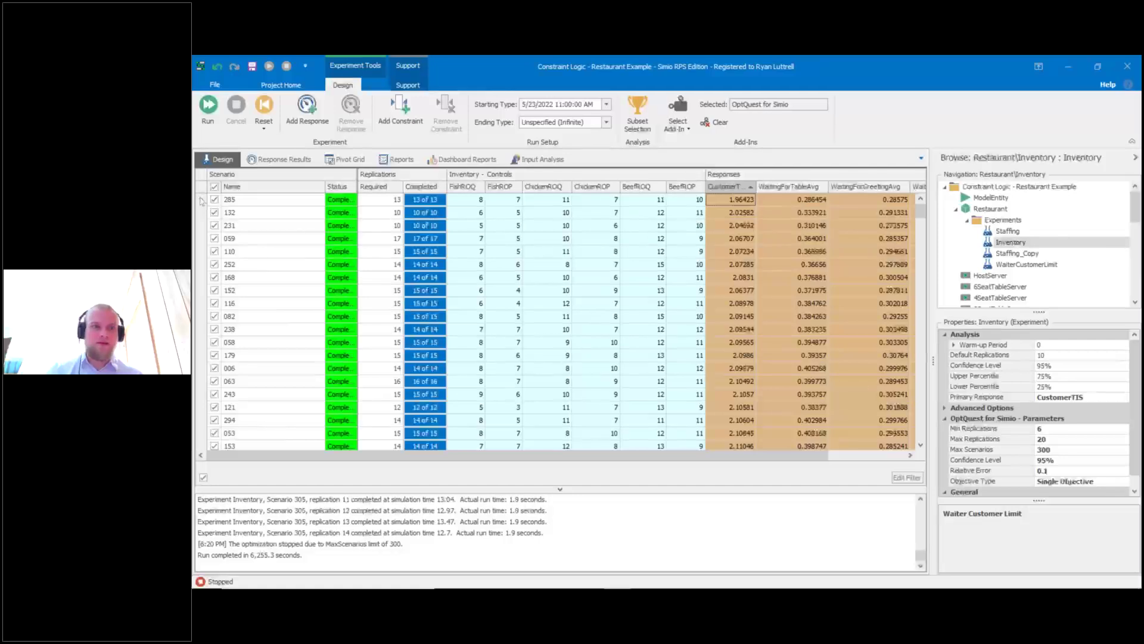
click(201, 201)
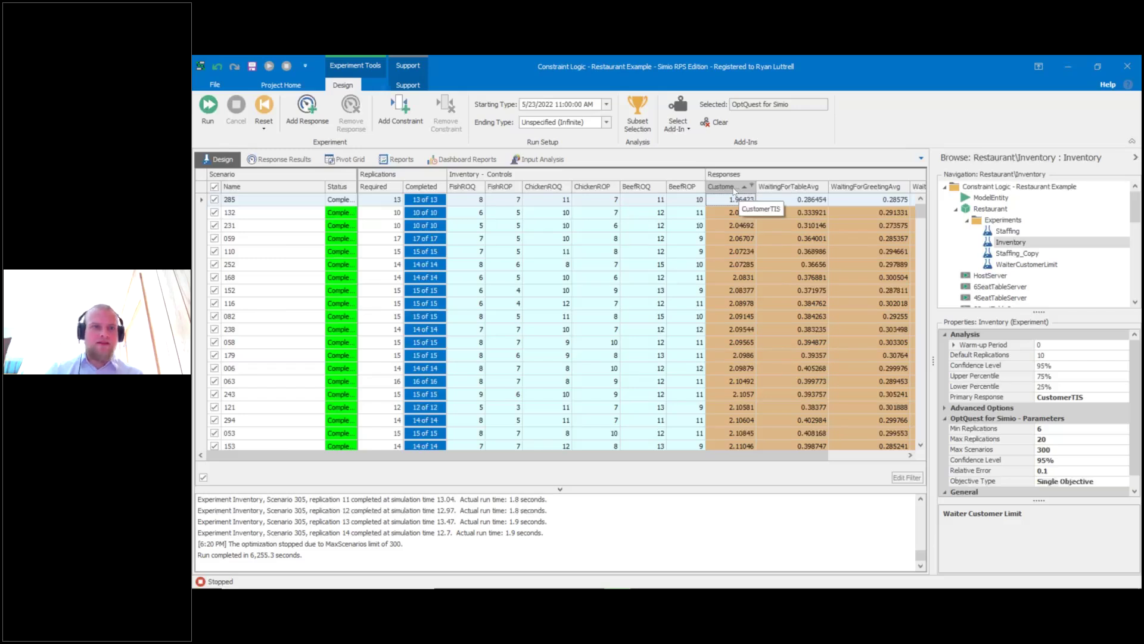
right_click(735, 191)
click(740, 197)
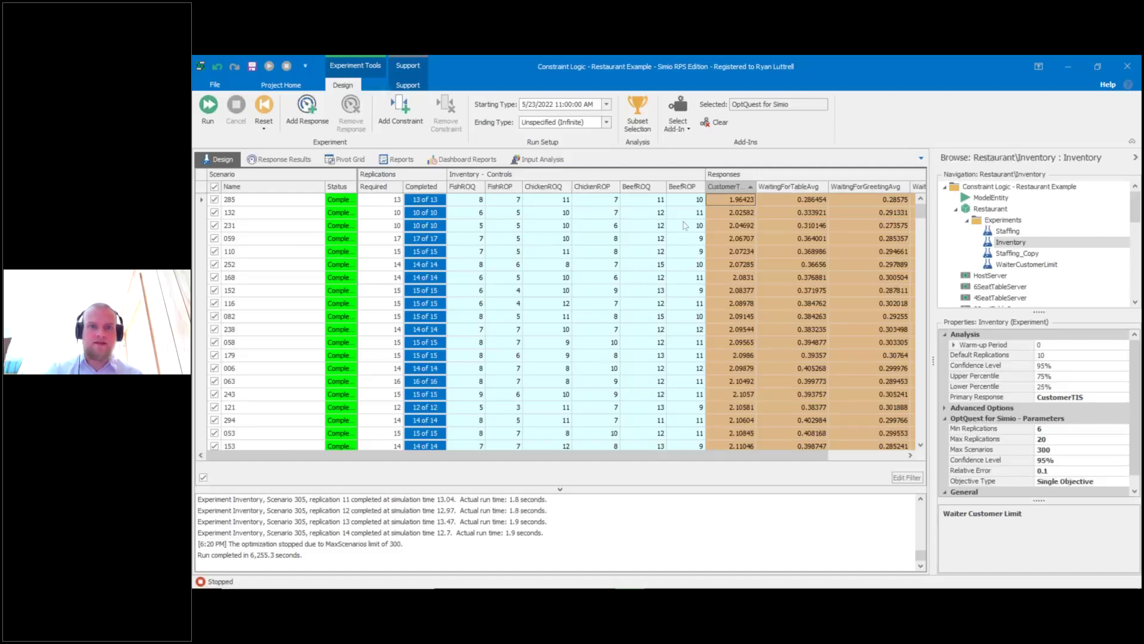
right_click(204, 204)
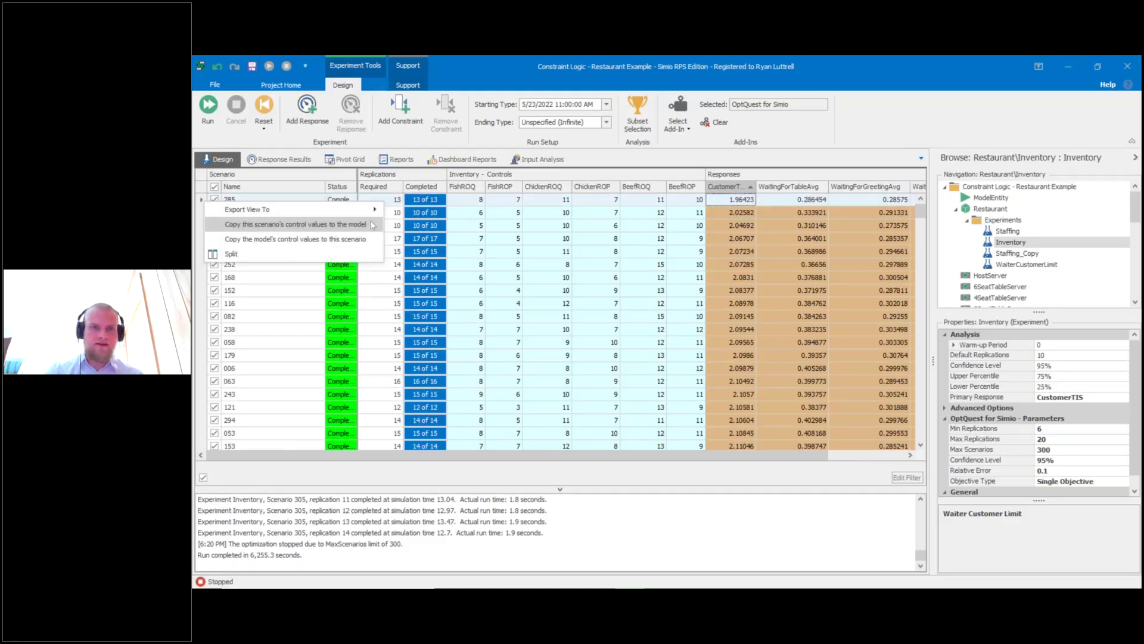
click(373, 225)
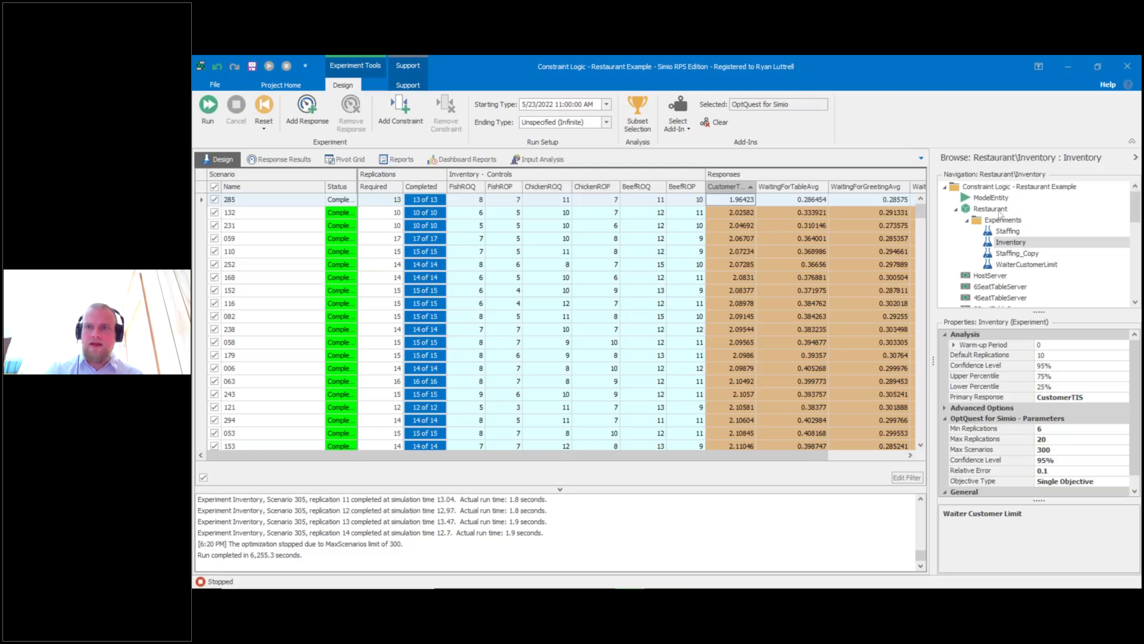
Reset the Restaurant model, set the ItemAssembly initial capacity to 2 and Enable_Waiter6 to True, and fast-forward the simulation.
click(990, 208)
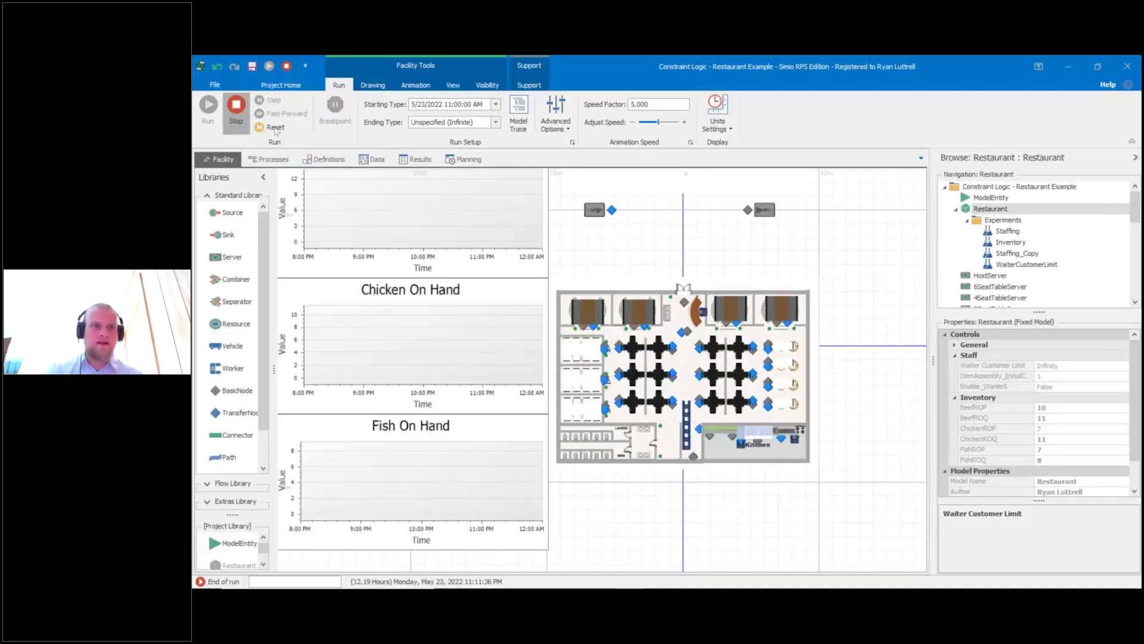
click(275, 128)
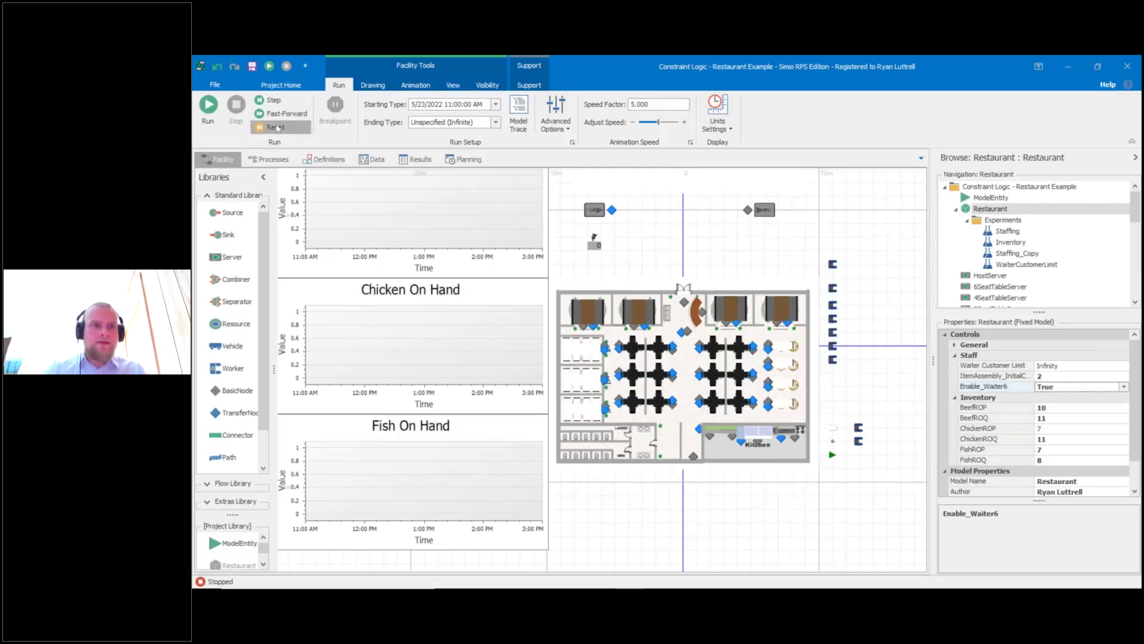
click(279, 114)
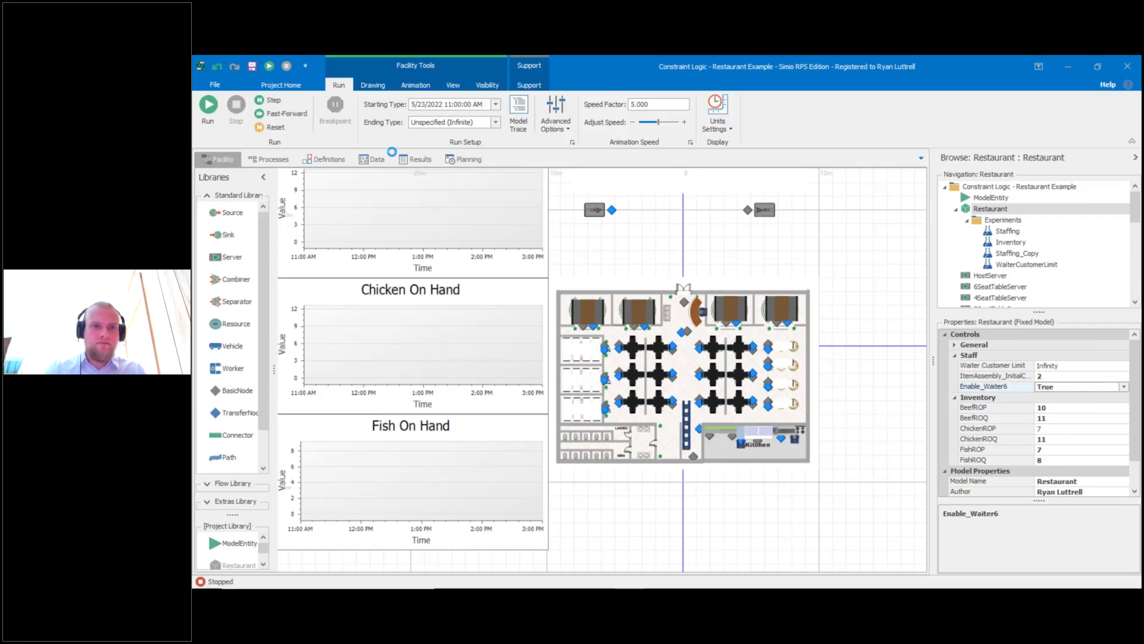
click(411, 158)
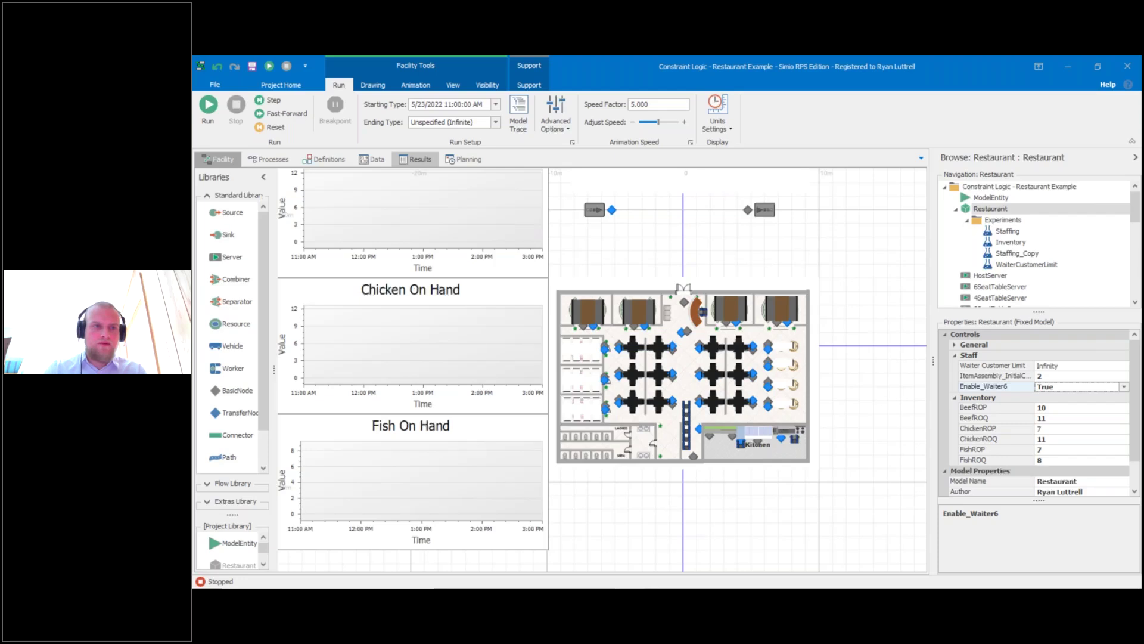
click(281, 114)
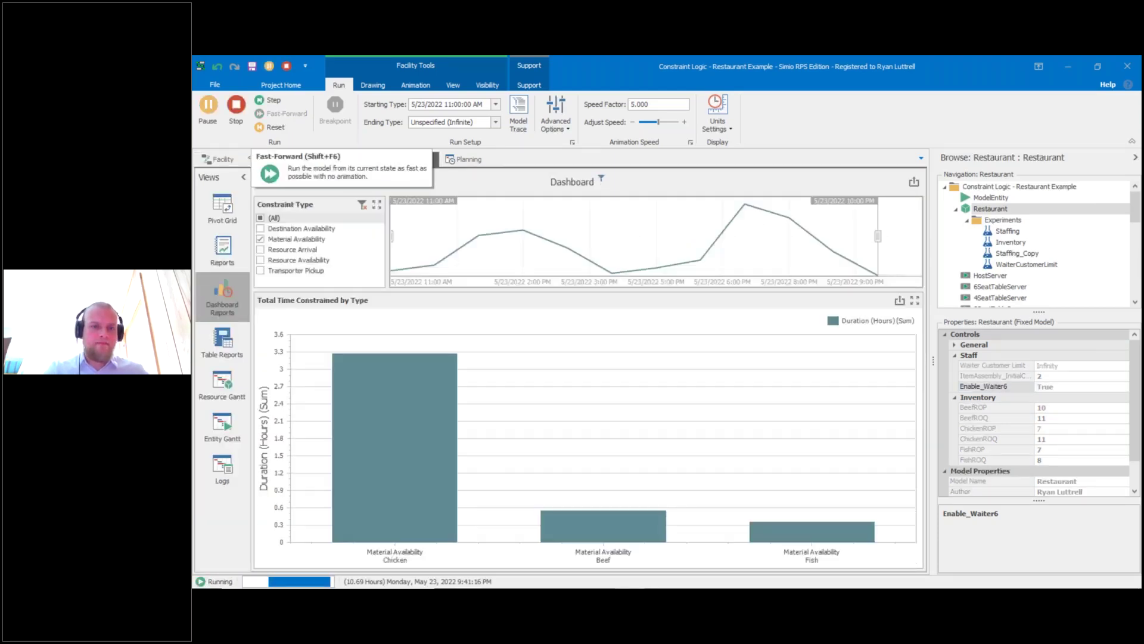
Include all constraint types in the Constraint Pareto dashboard and examine the Total Time Constrained by Type bars.
click(261, 218)
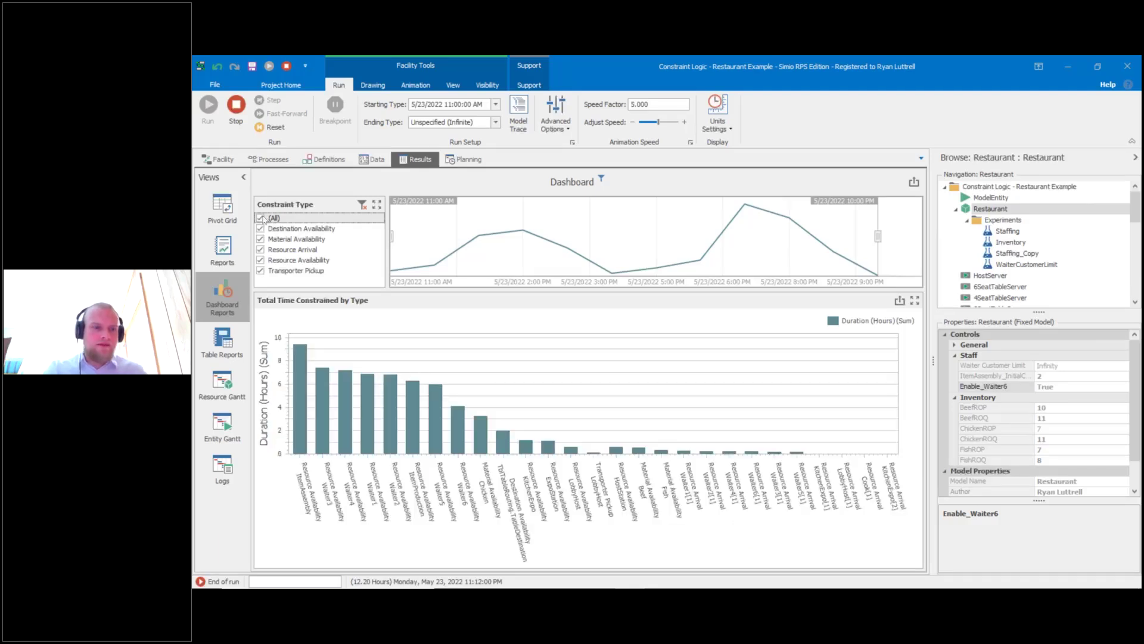
mouse_move(294, 362)
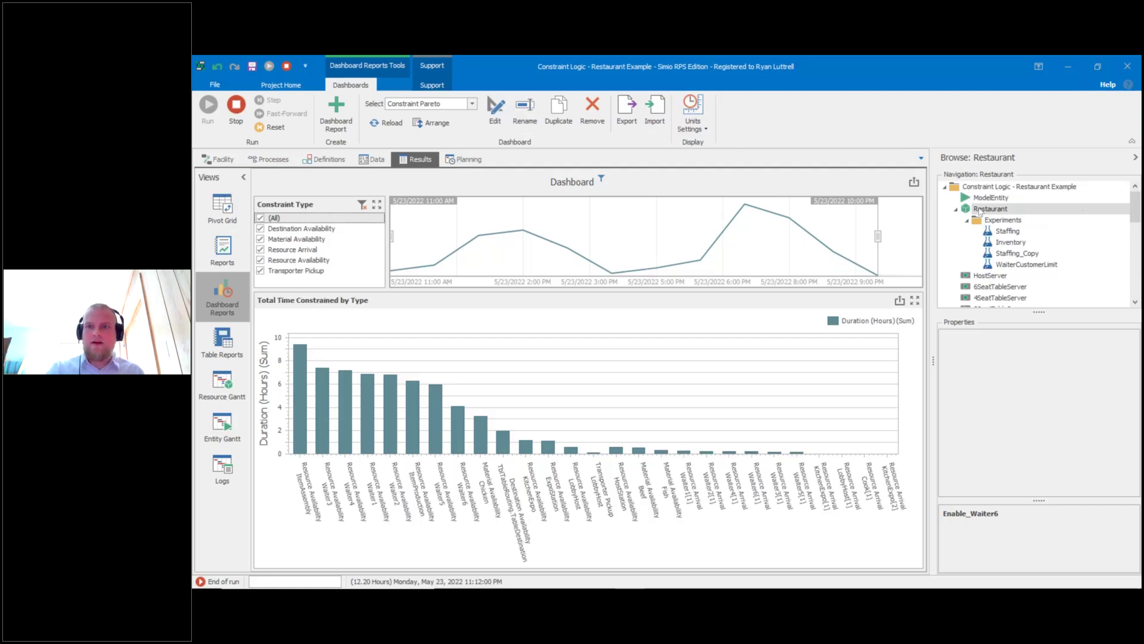
Examine the average durations in the Task Durations dashboard and return to the Constraint Pareto dashboard.
click(472, 105)
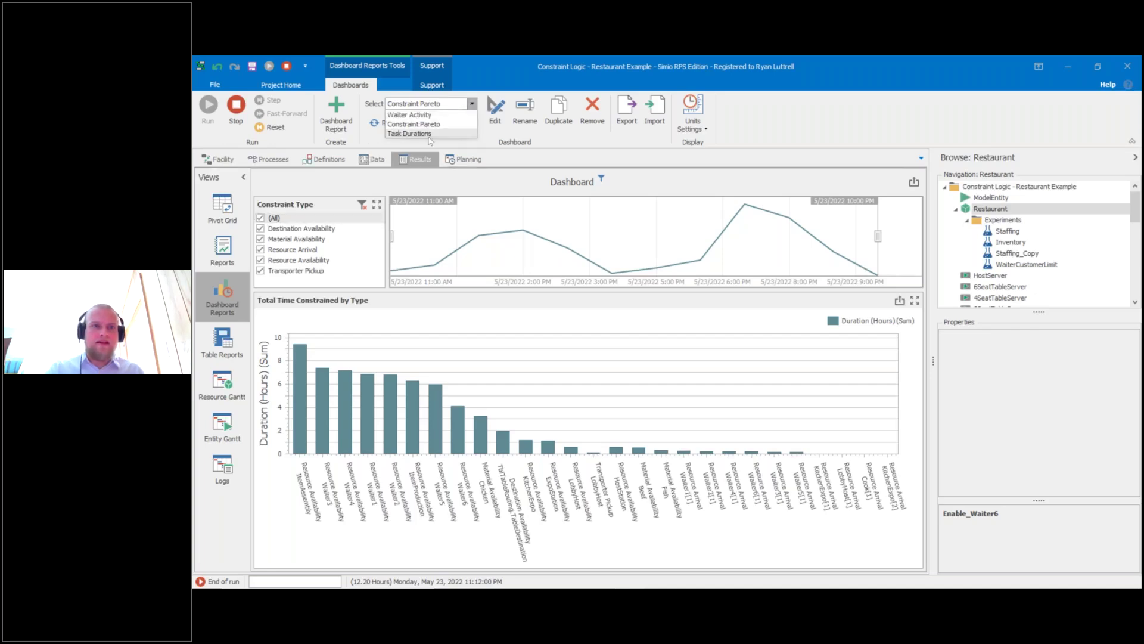
click(429, 134)
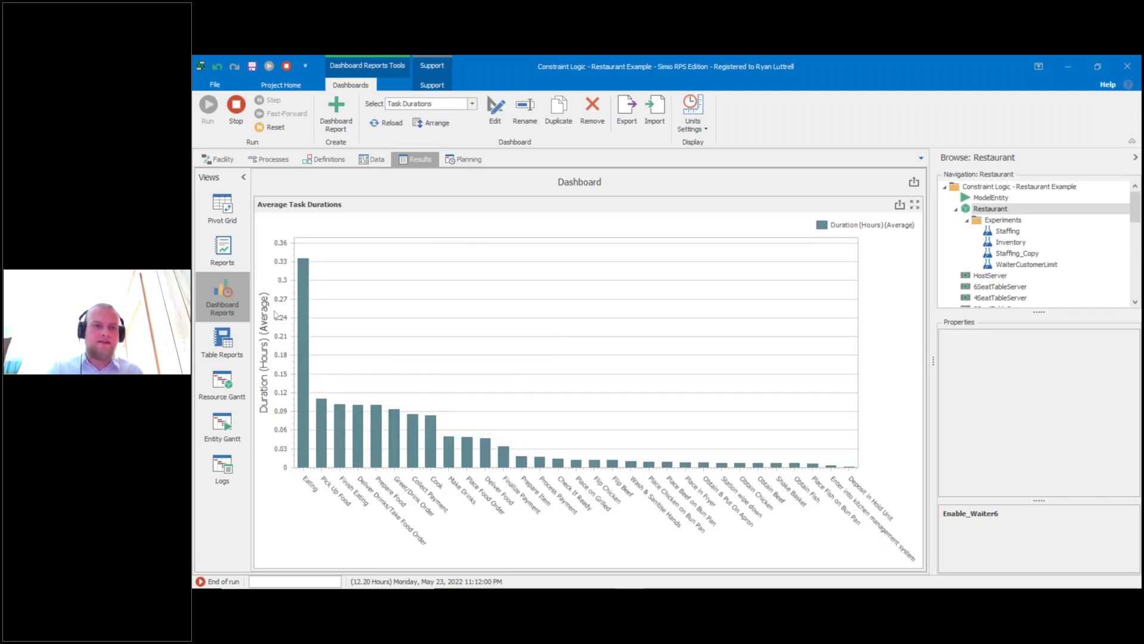
mouse_move(312, 457)
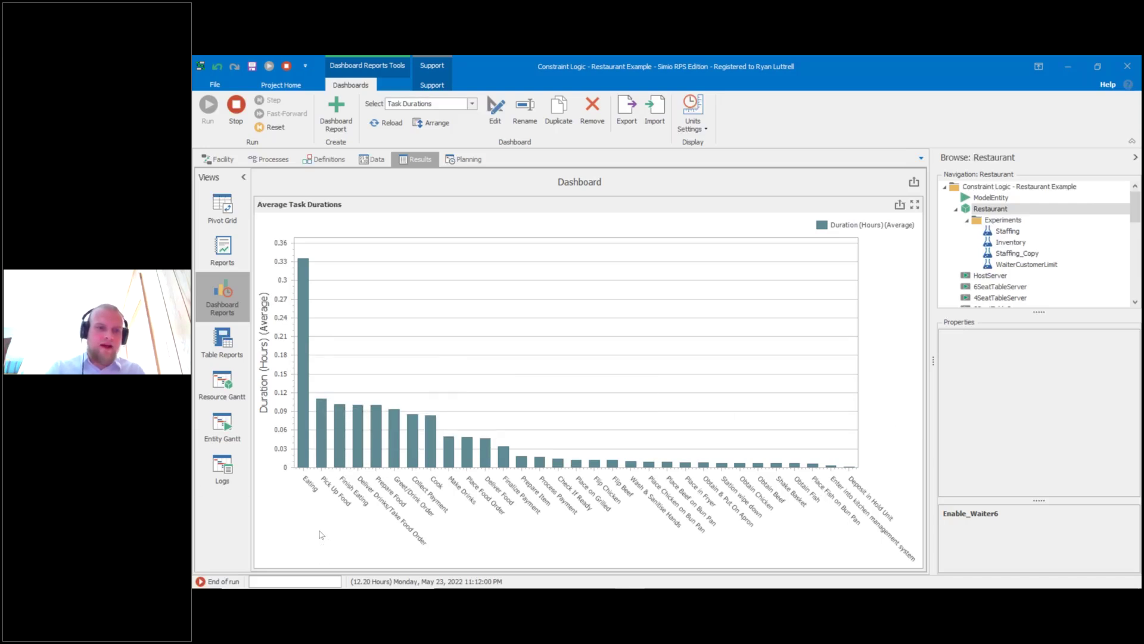
mouse_move(307, 297)
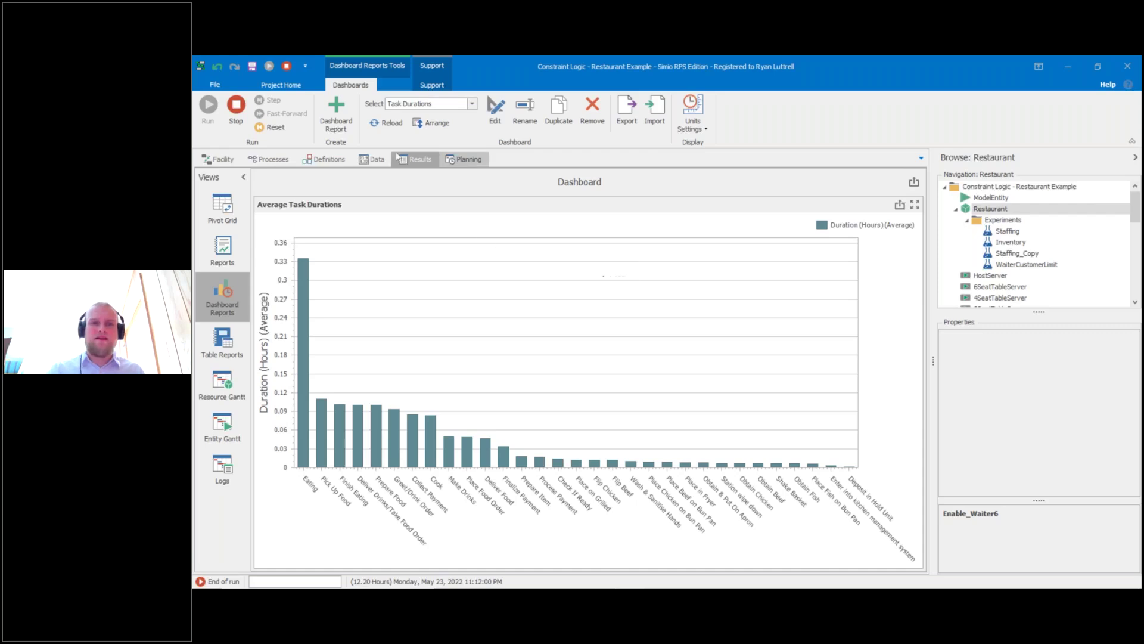
click(472, 105)
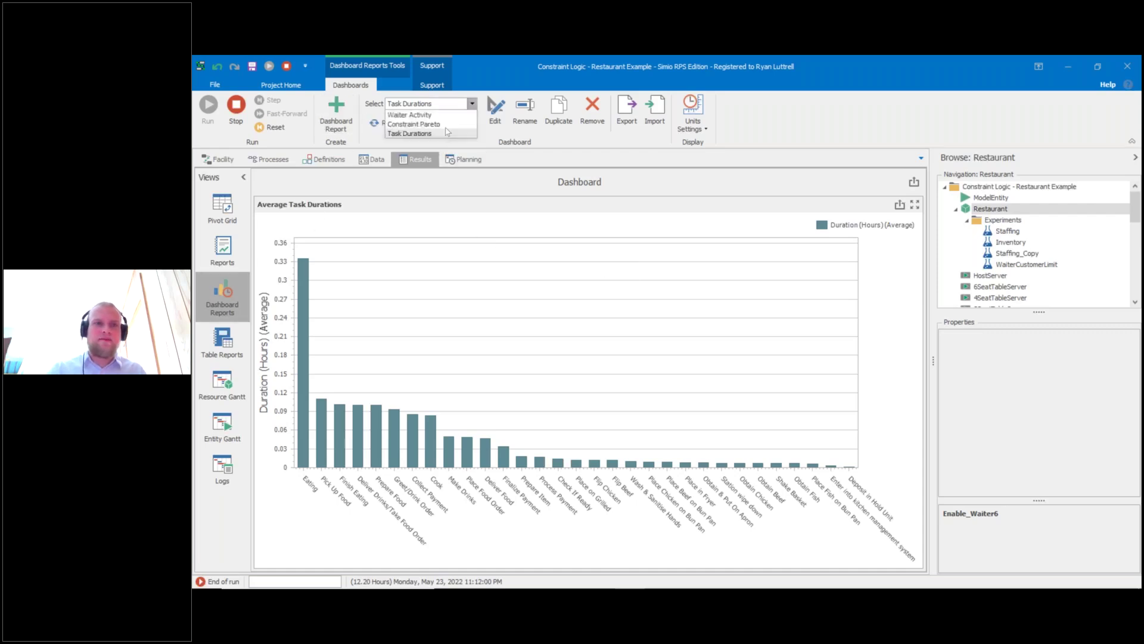
click(443, 126)
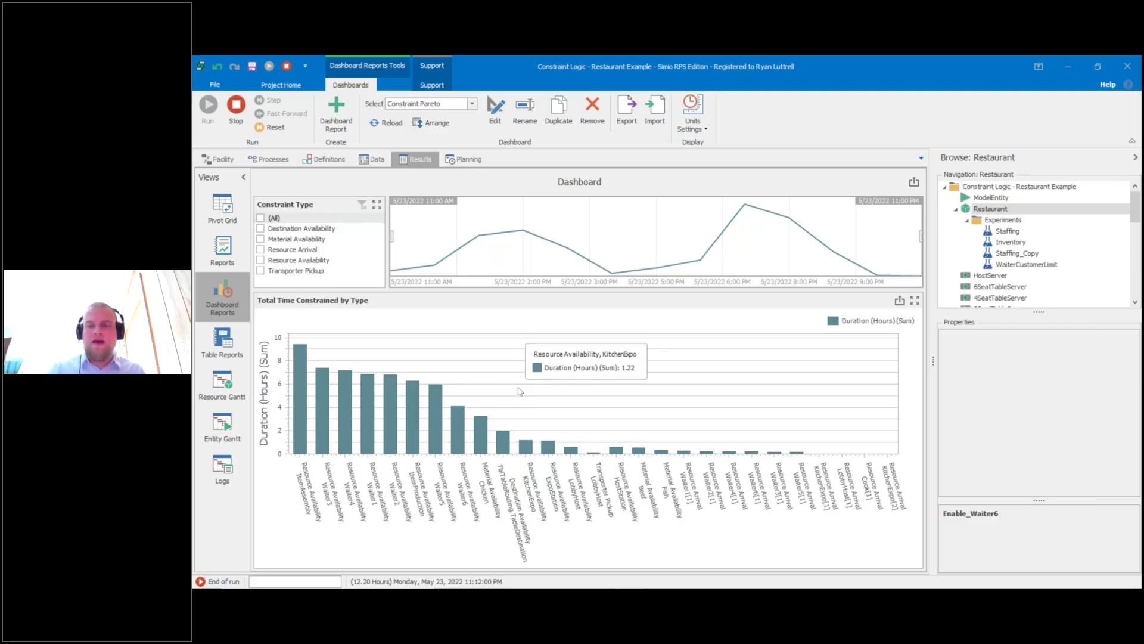
Reset the run and open the constraints of the WaiterCustomerLimitConstraint element, widening the property area to show the full definition.
click(231, 160)
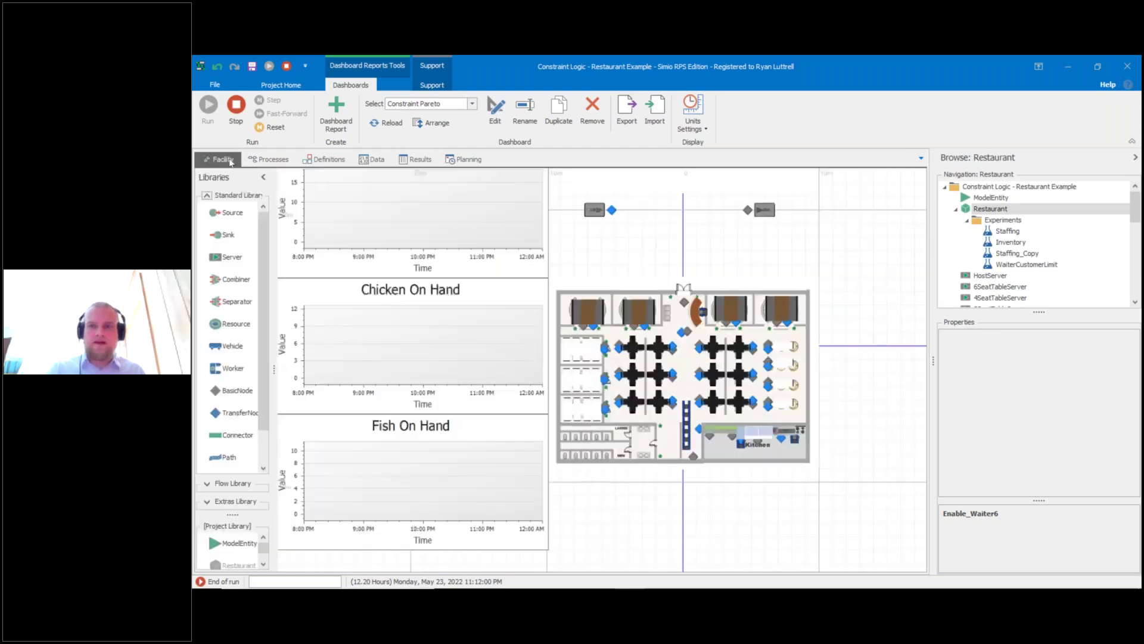
drag(880, 436, 801, 419)
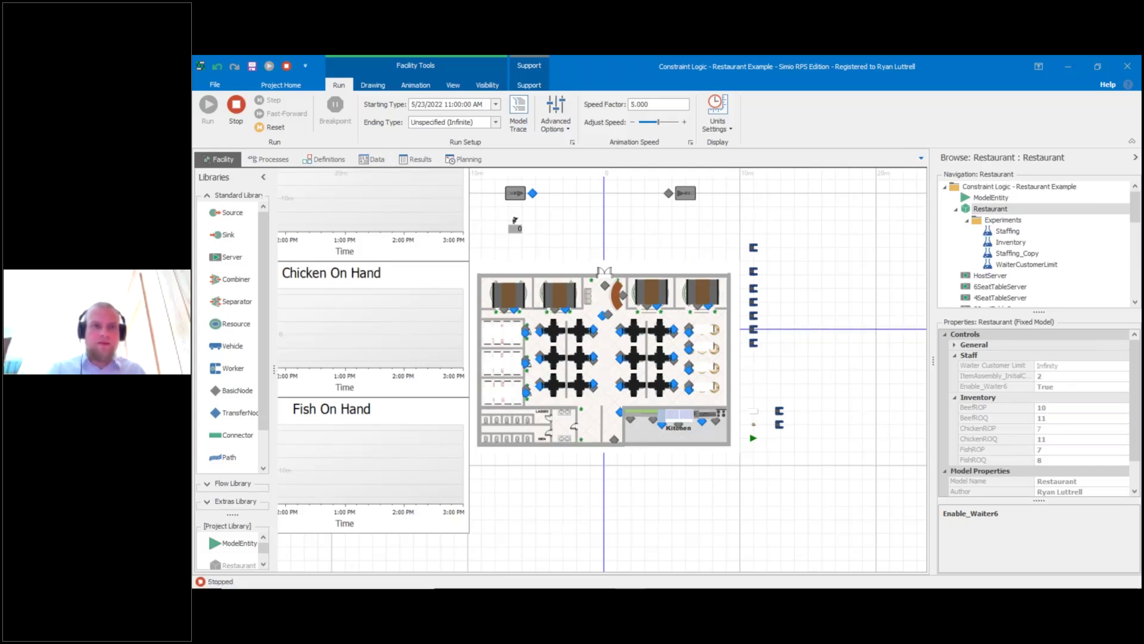
click(324, 159)
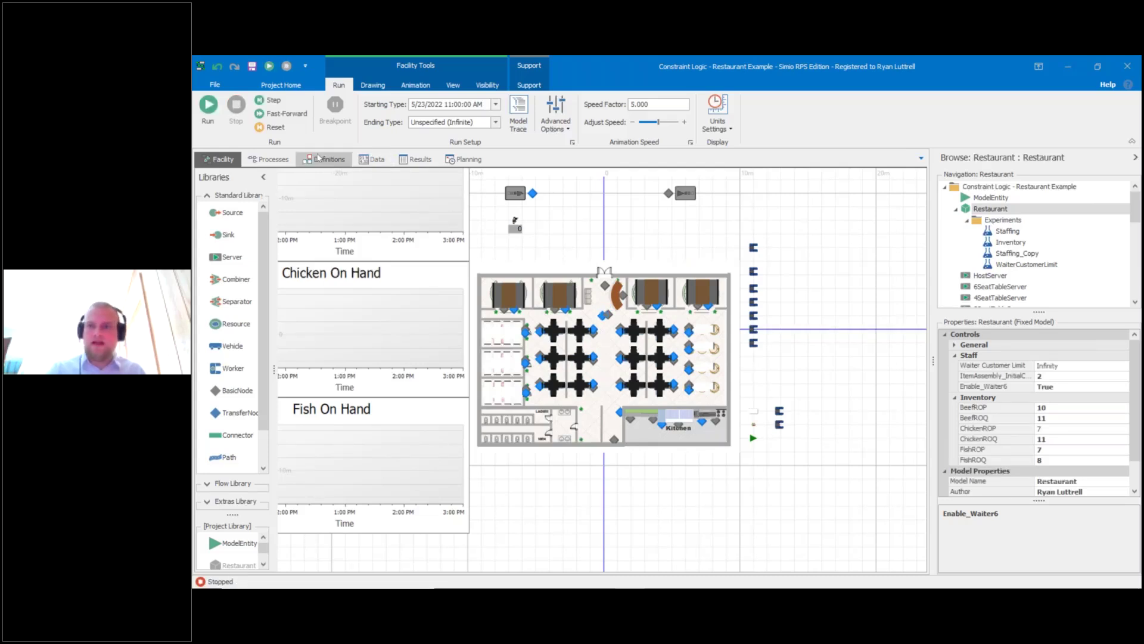
click(1136, 346)
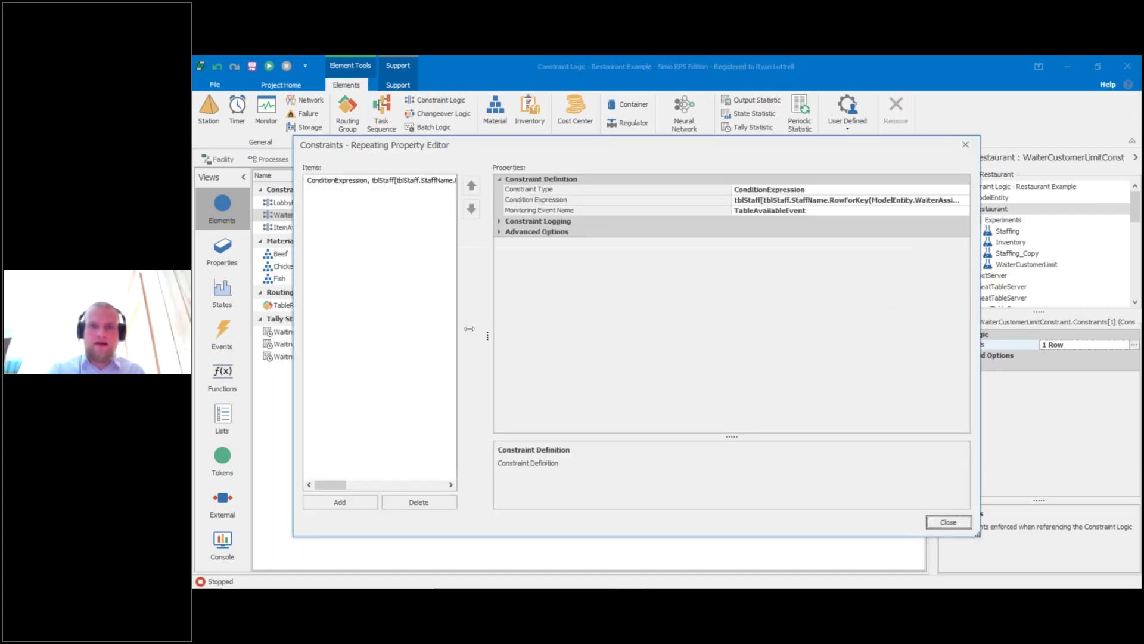
drag(675, 210, 471, 213)
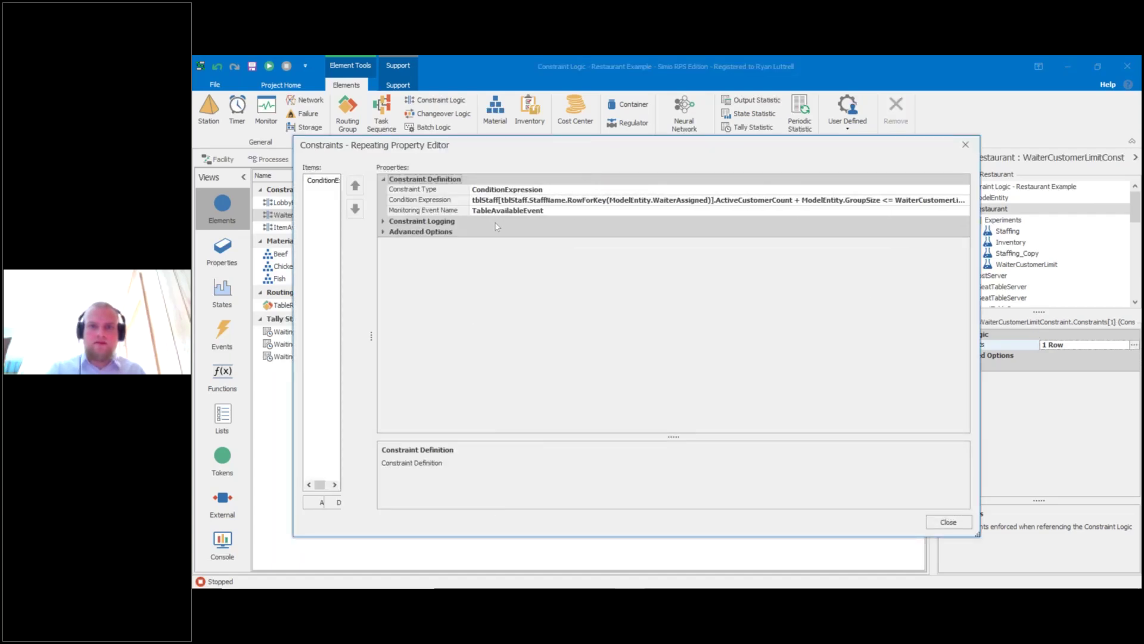
Review the condition expression comparing the waiter's ActiveCustomerCount plus the entity's GroupSize with WaiterCustomerLimitProperty, and close the constraint editor.
click(963, 201)
click(963, 200)
click(422, 234)
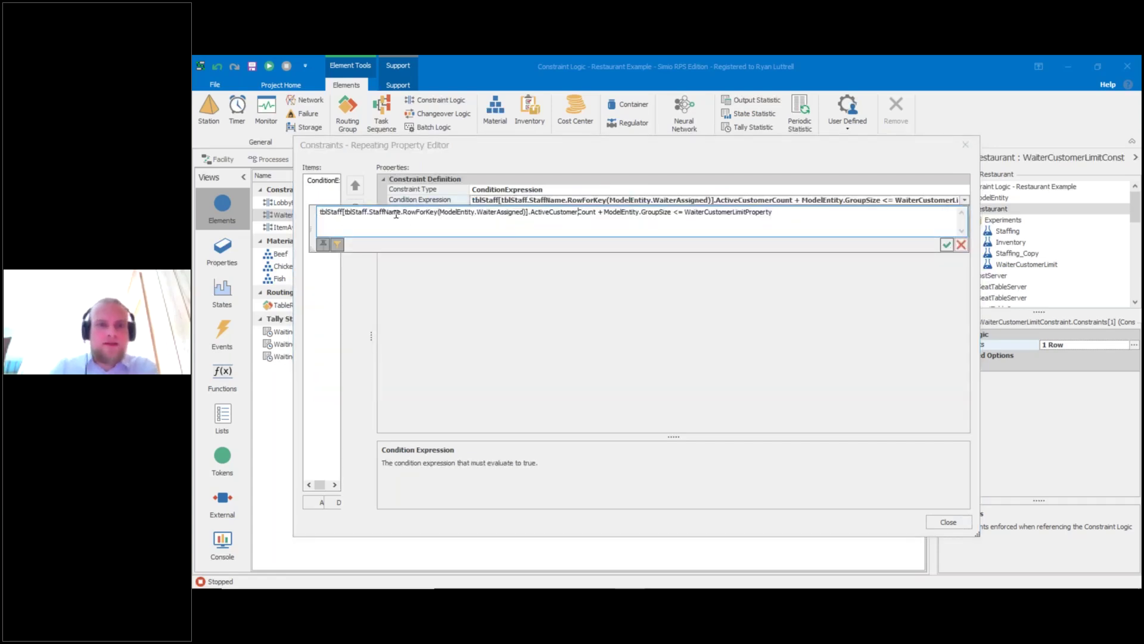
drag(597, 212, 670, 212)
click(614, 214)
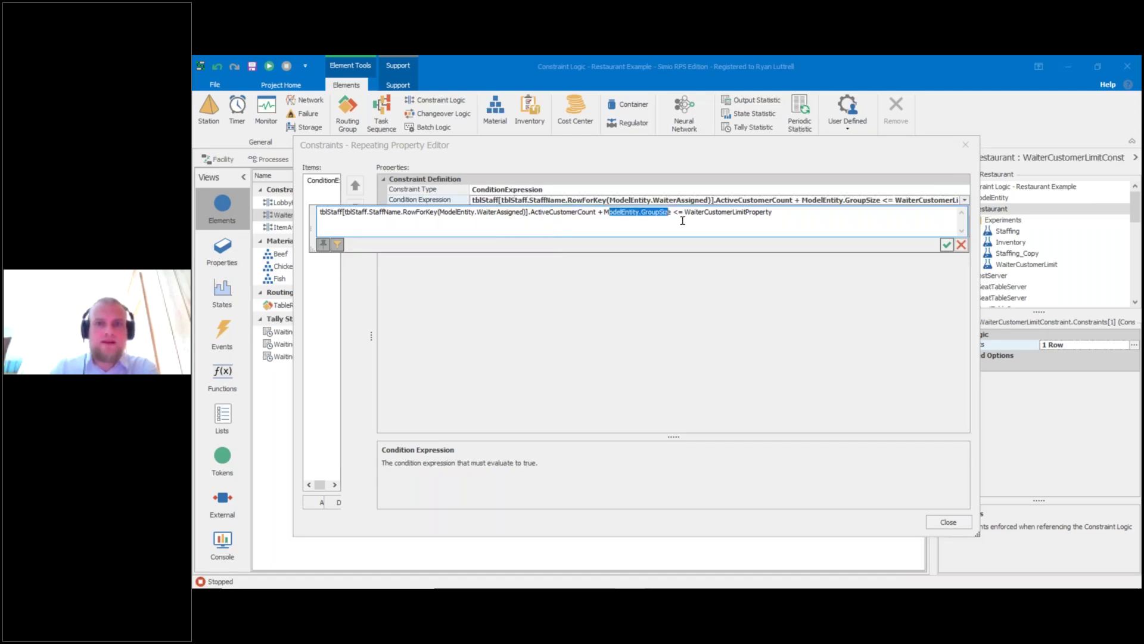
drag(775, 212, 685, 229)
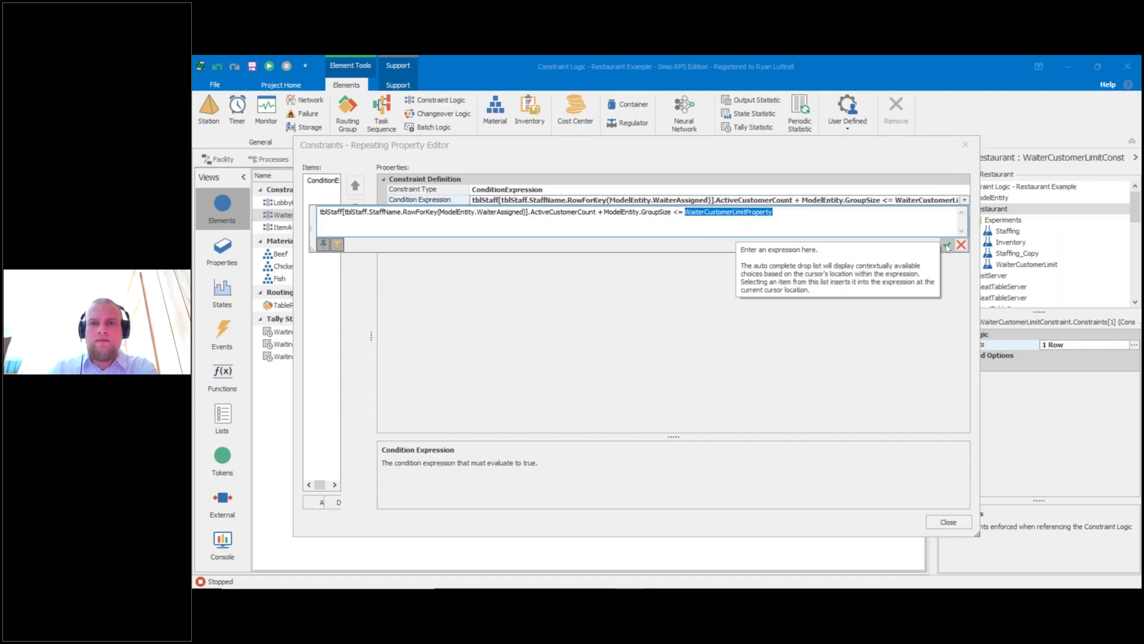
click(948, 246)
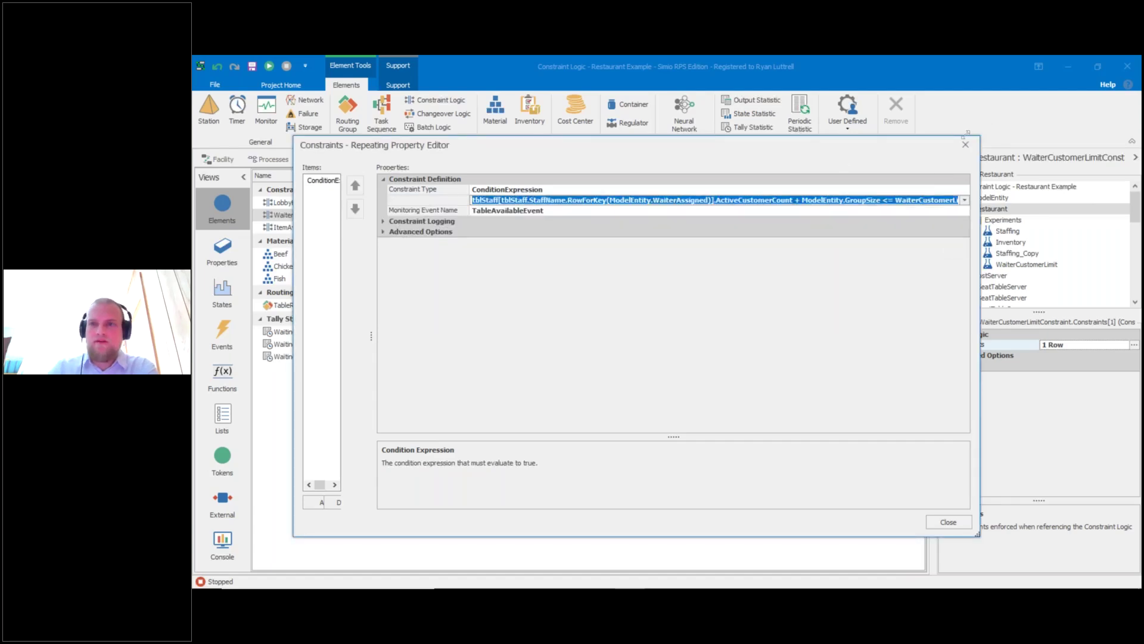
click(966, 144)
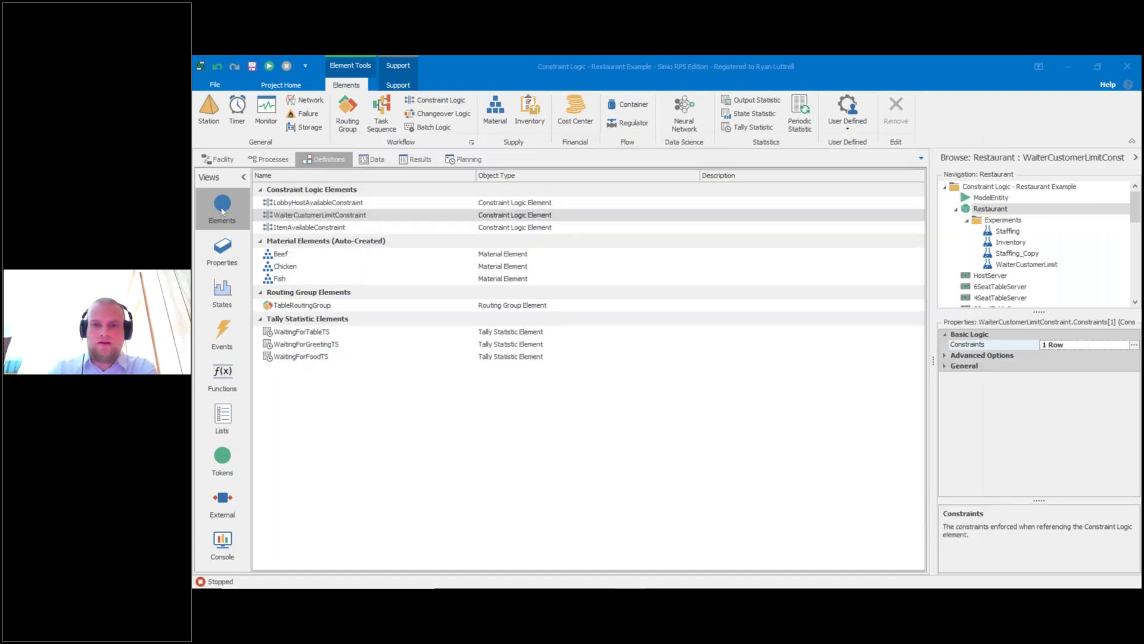
Inspect the Route Constraint Logic of HostStation's output node to see which constraint logic element it references.
click(219, 159)
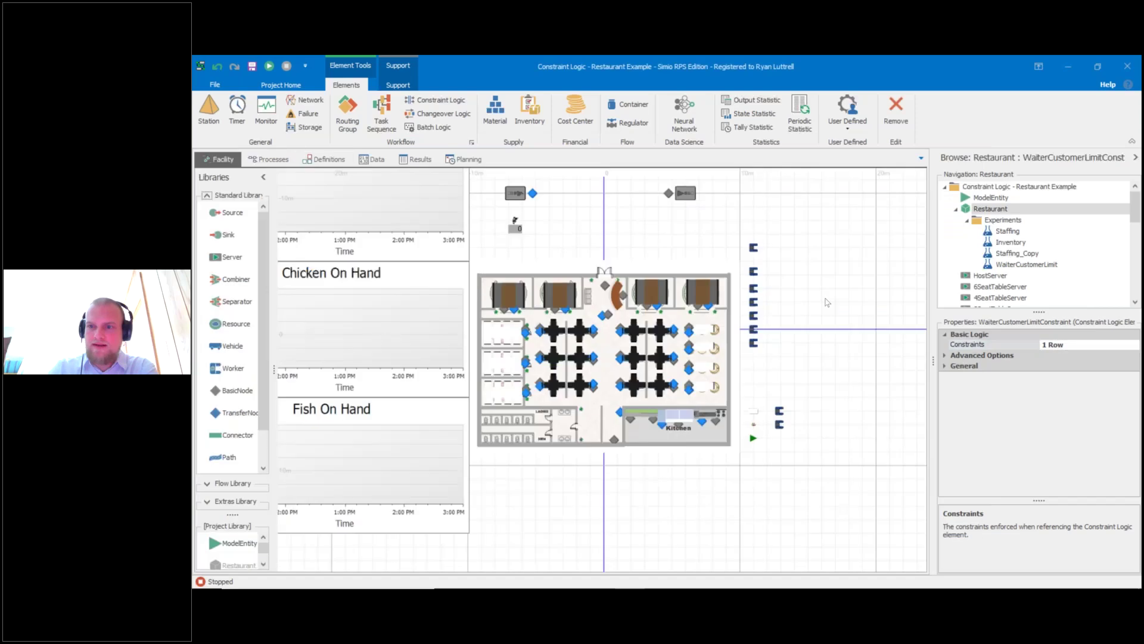
click(827, 302)
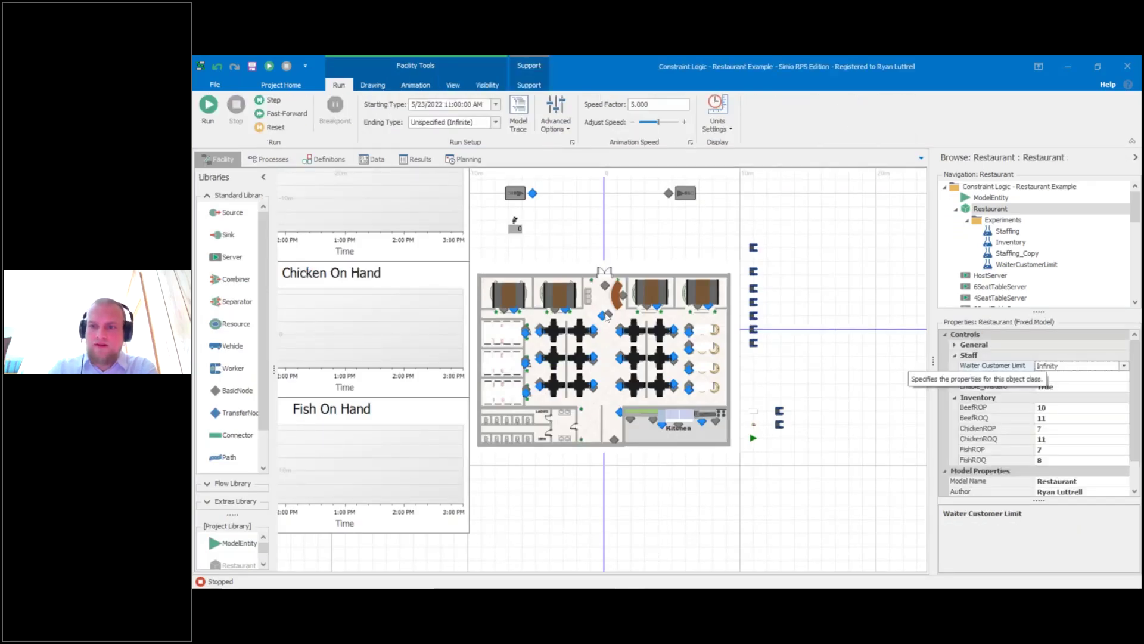
click(604, 316)
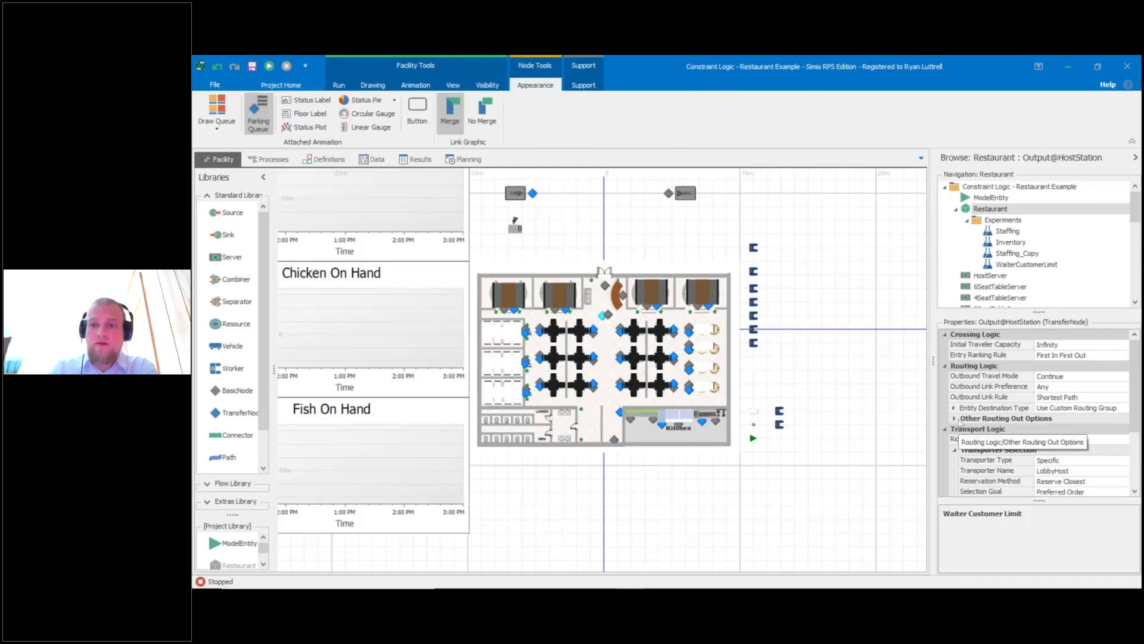
click(956, 419)
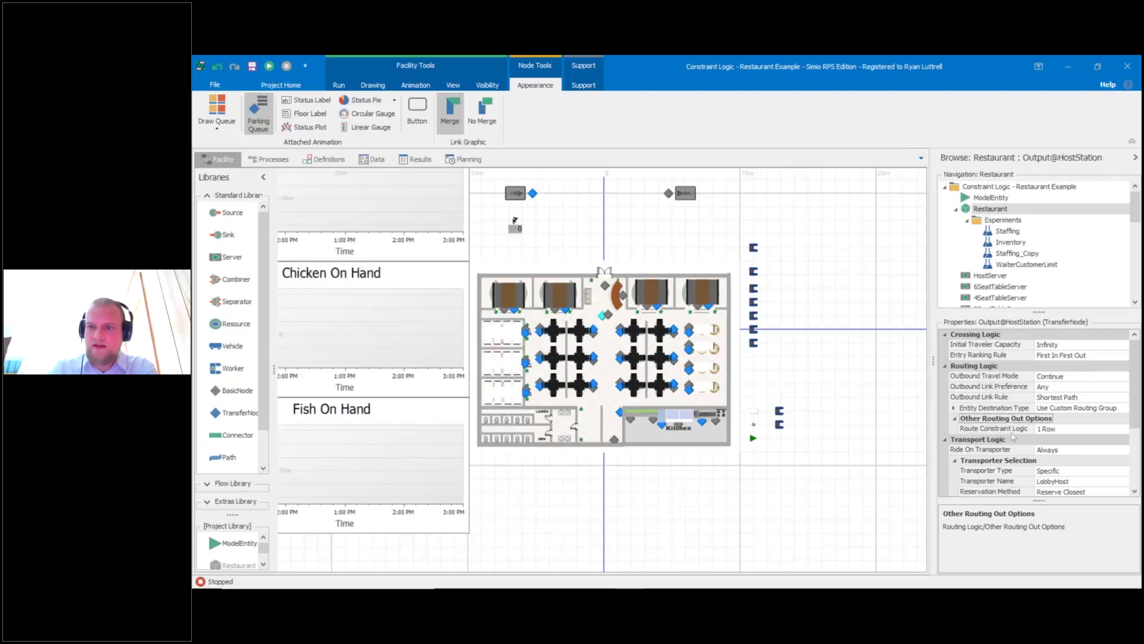
click(1059, 429)
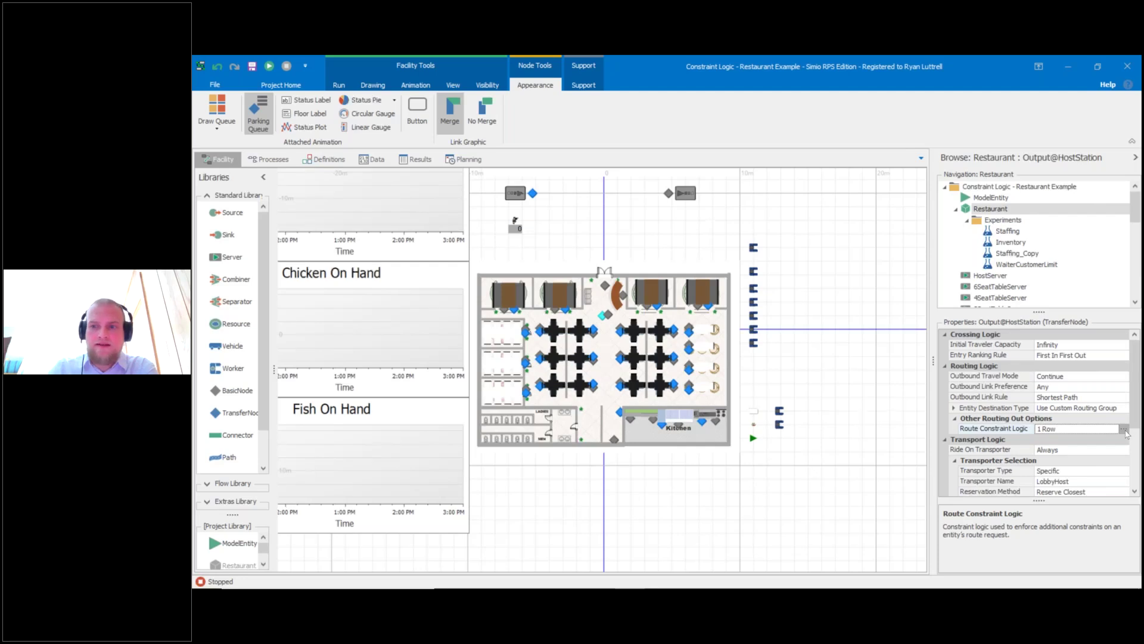
click(1123, 429)
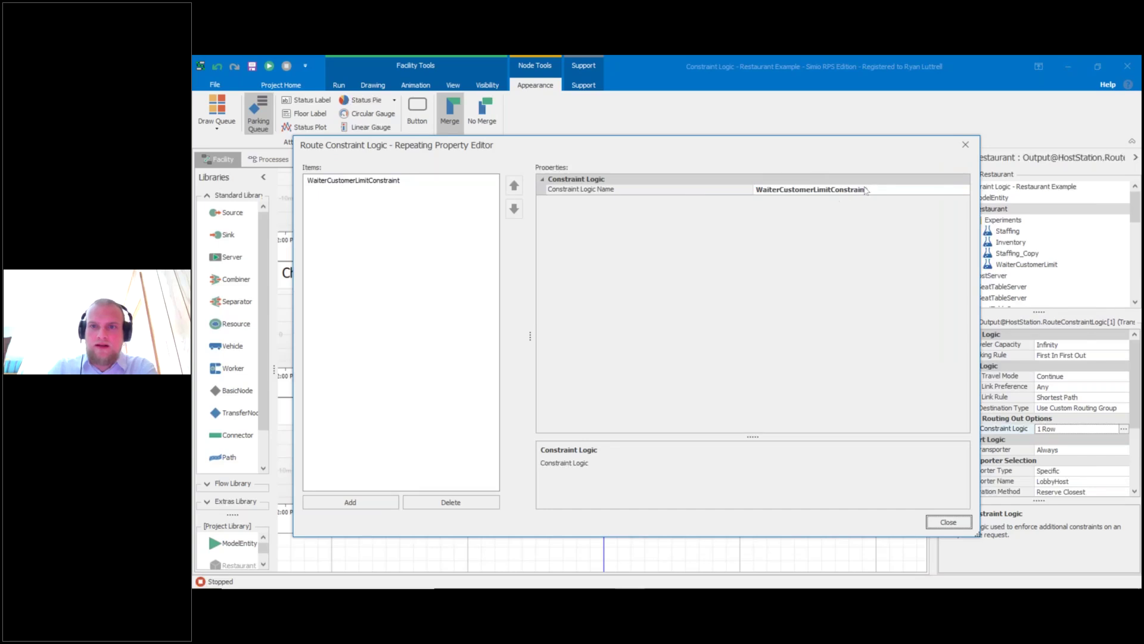
click(953, 518)
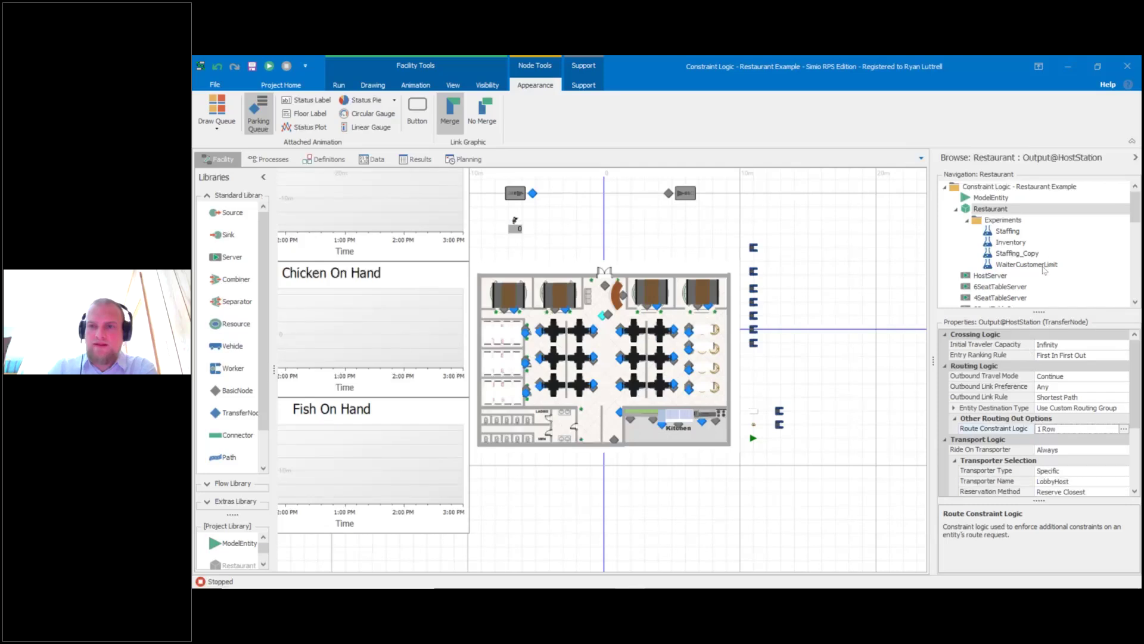
Compare the Improvement Proposal with the 20, 15 and 10 customer limit scenarios in the WaiterCustomerLimit experiment, including their table waiting times.
click(1027, 265)
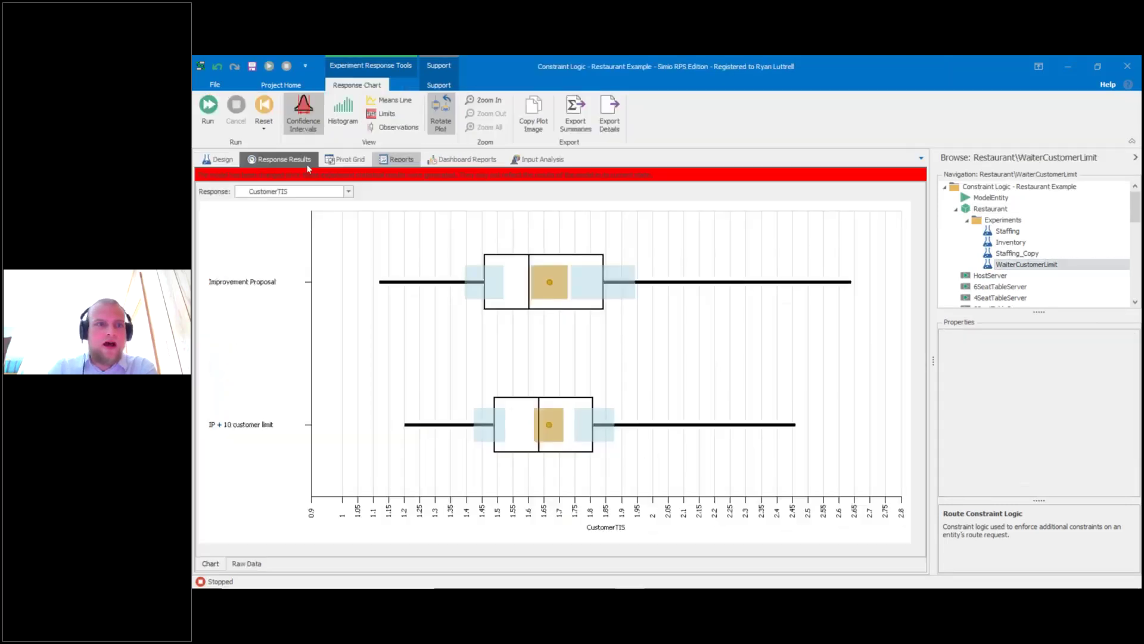
click(218, 159)
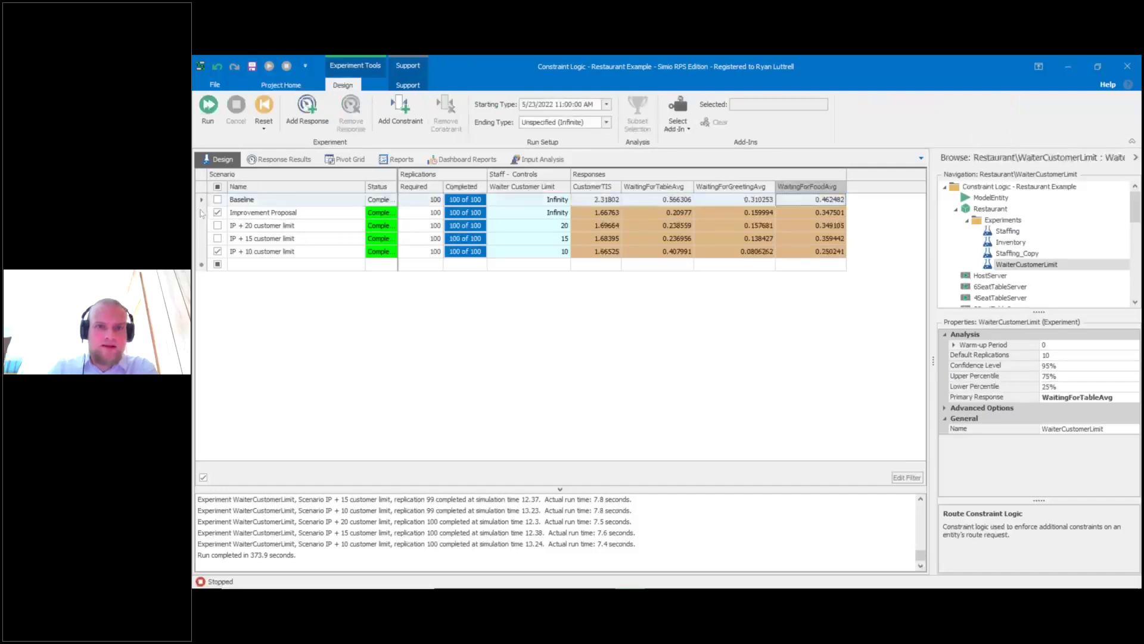
click(201, 213)
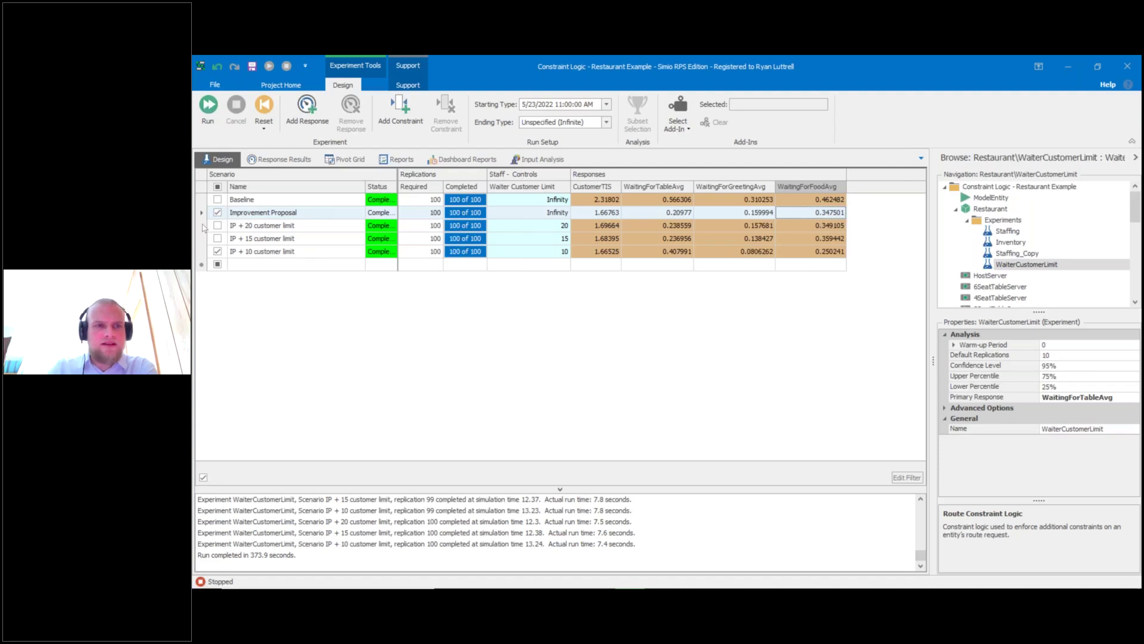
drag(203, 227, 208, 258)
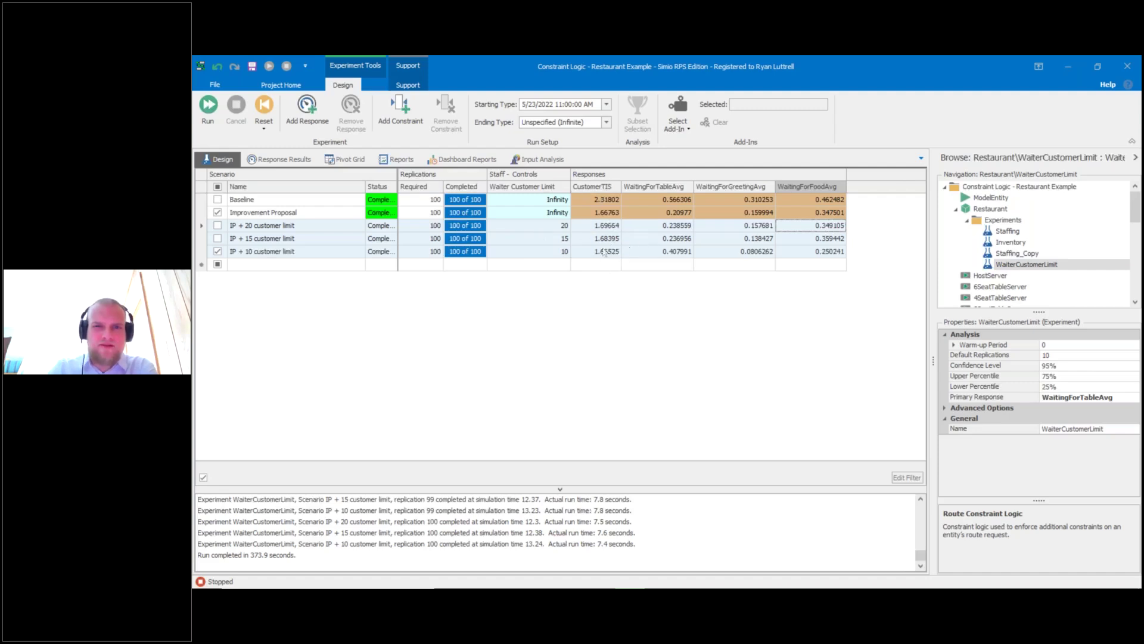
click(682, 188)
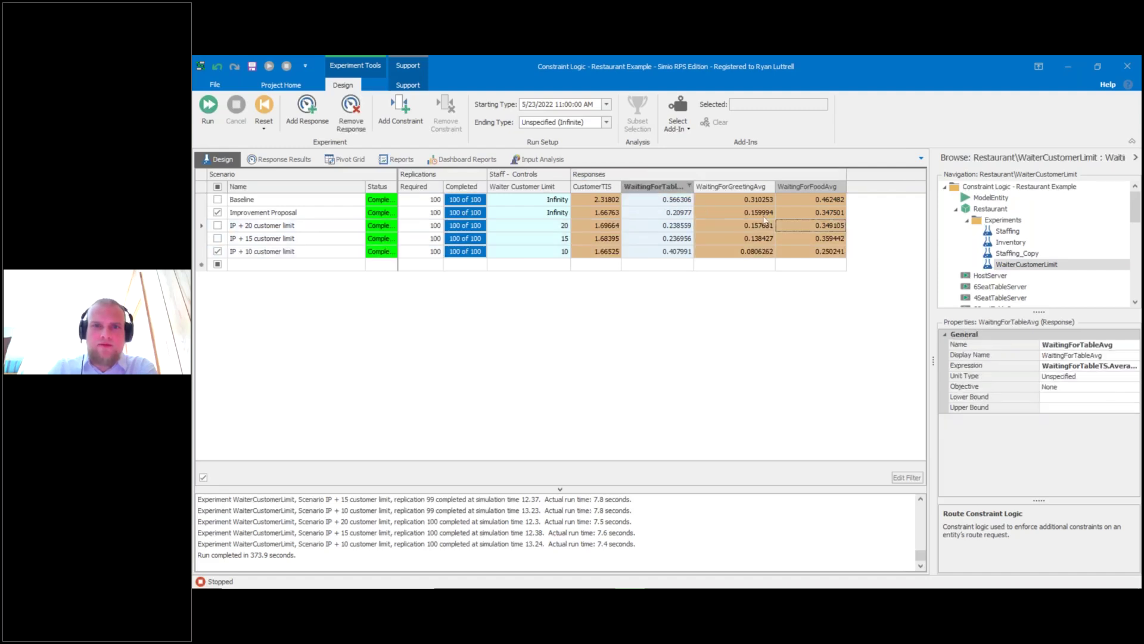
Compare the table, greeting and food waiting averages of the Improvement Proposal and the three customer limit scenarios.
drag(689, 215, 699, 251)
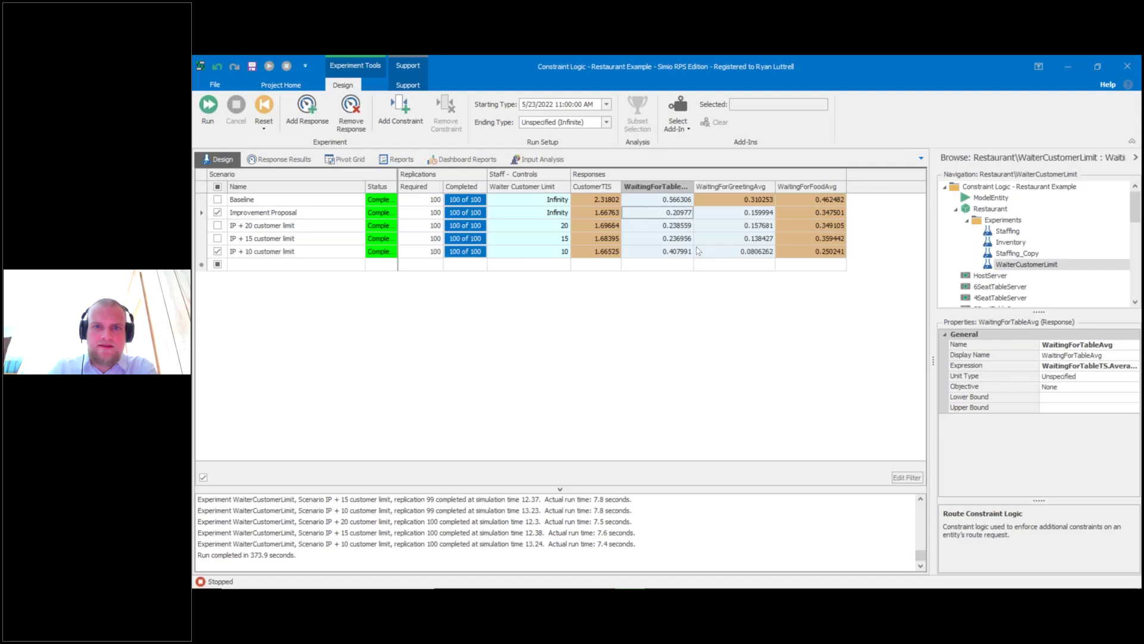
click(624, 299)
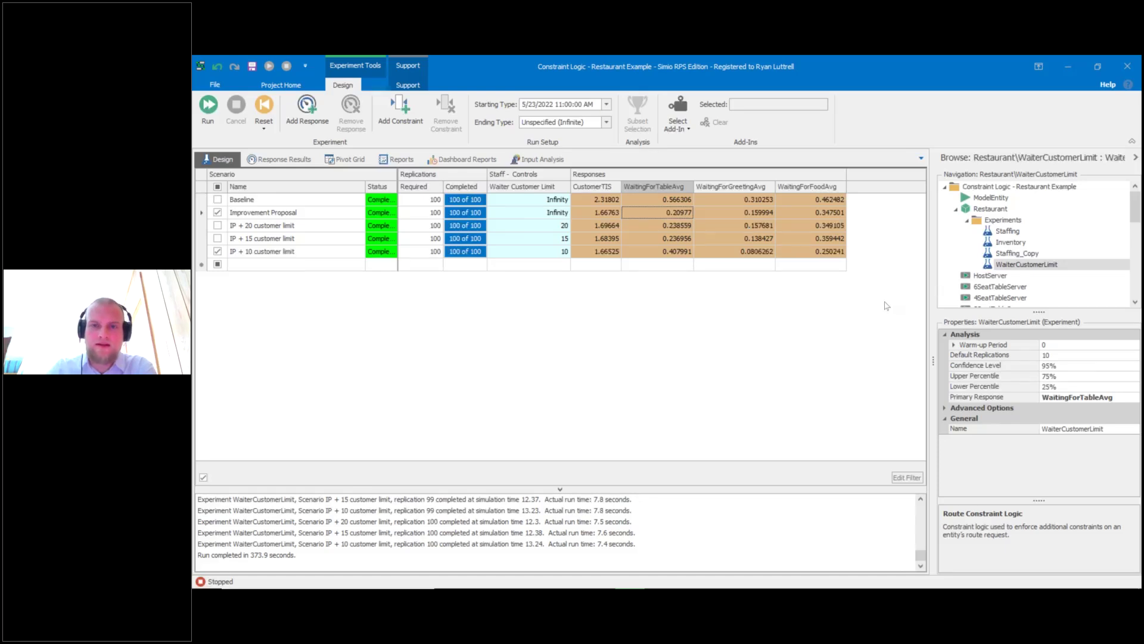
drag(764, 218, 766, 253)
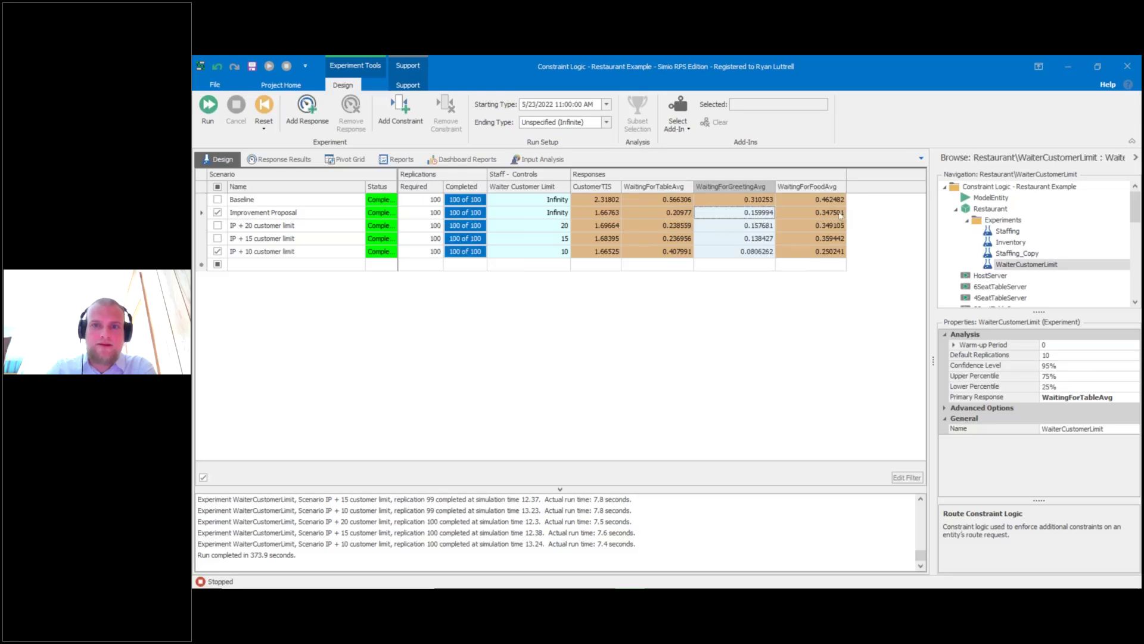
drag(841, 214, 835, 255)
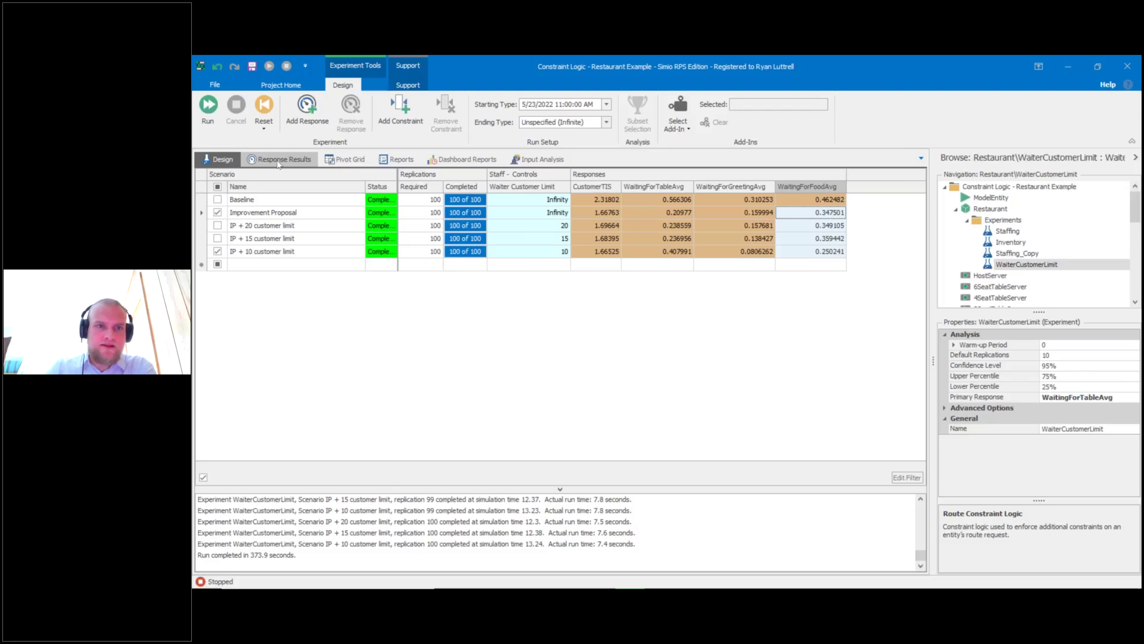
Examine the CustomerTIS response chart comparing the Improvement Proposal with the IP + 10 customer limit scenario.
click(278, 162)
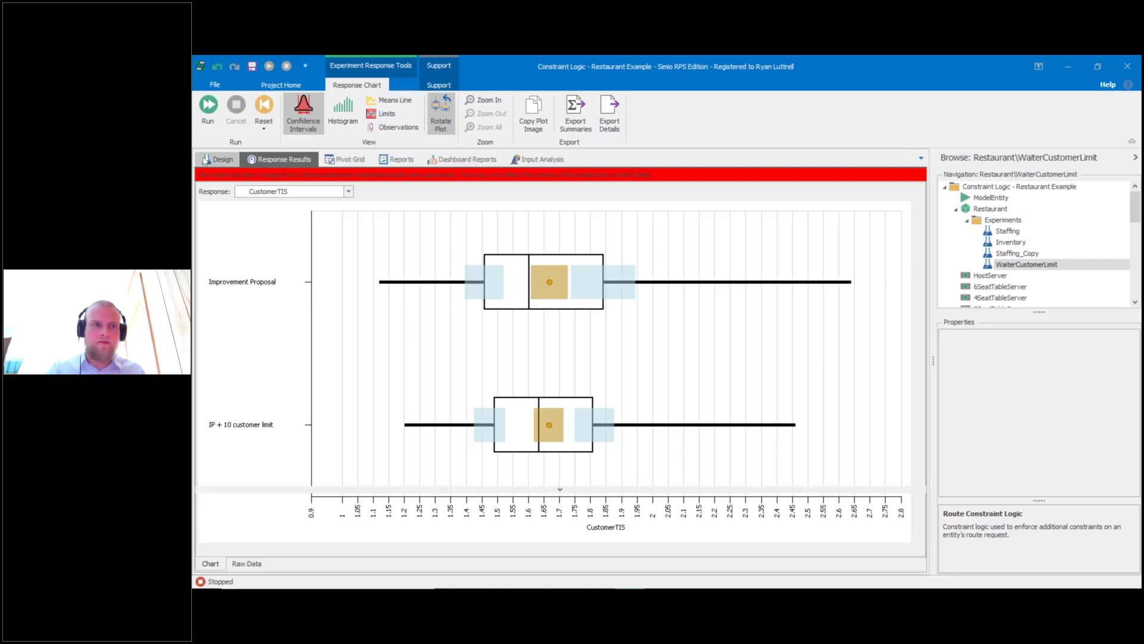
click(219, 159)
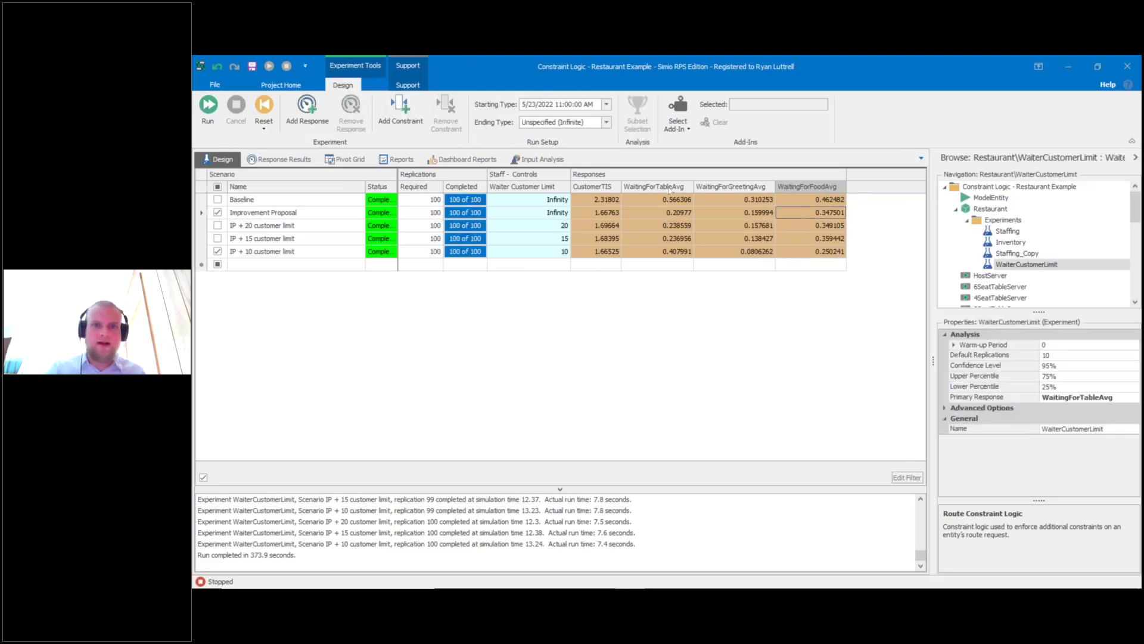
click(266, 162)
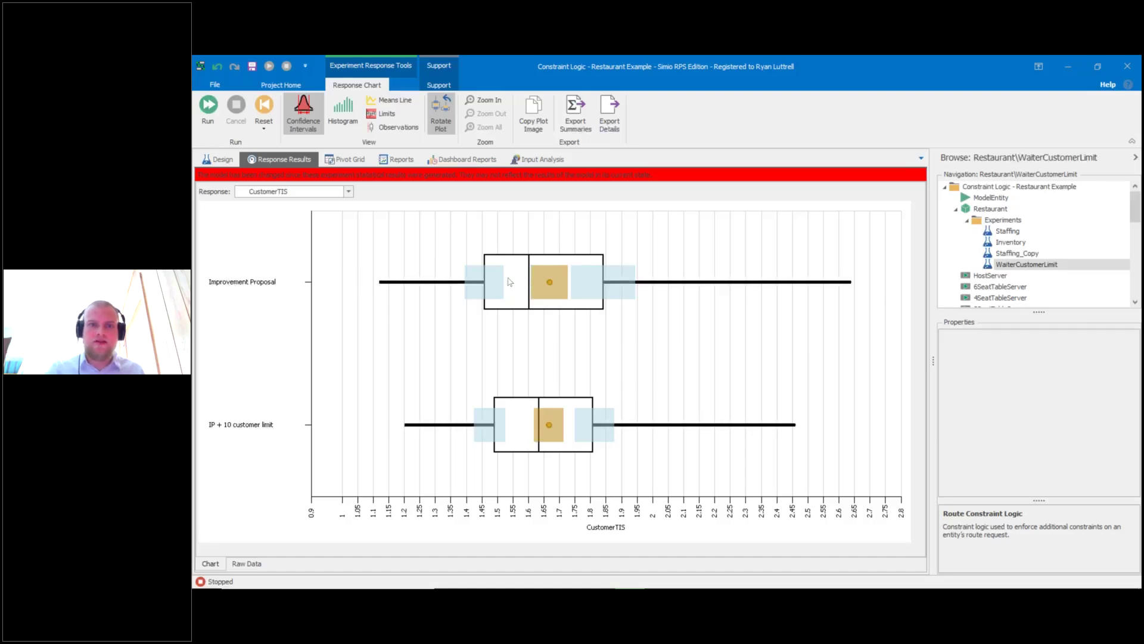
mouse_move(551, 285)
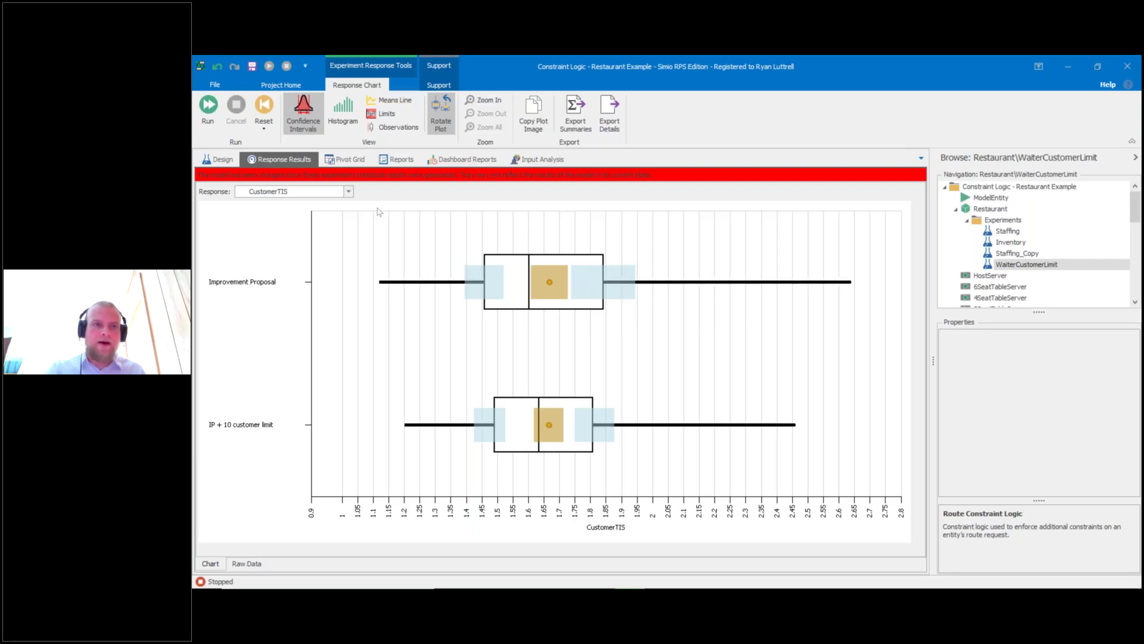
Overlay the histogram and individual observations on the CustomerTIS chart to inspect the distributions, and hide both overlays again.
click(346, 109)
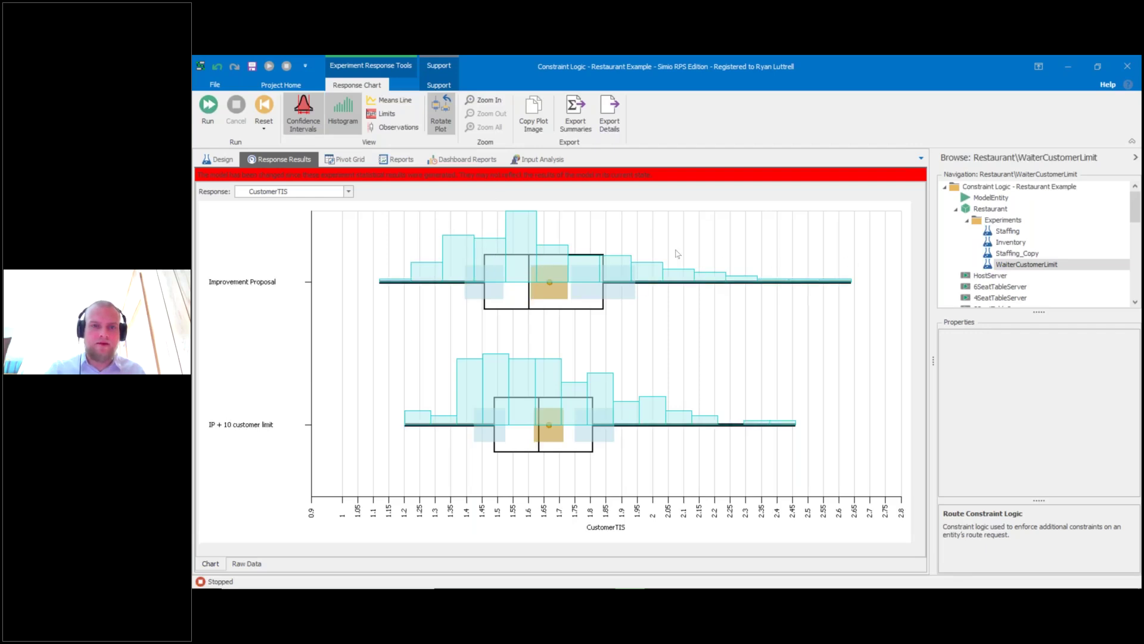
click(387, 130)
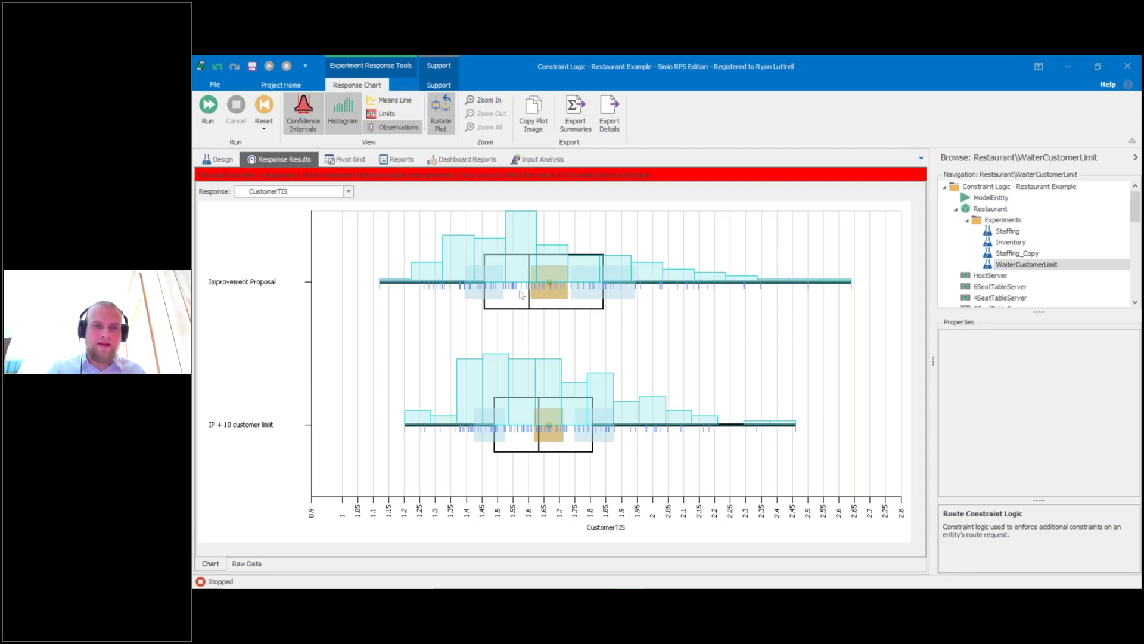
click(378, 128)
click(350, 118)
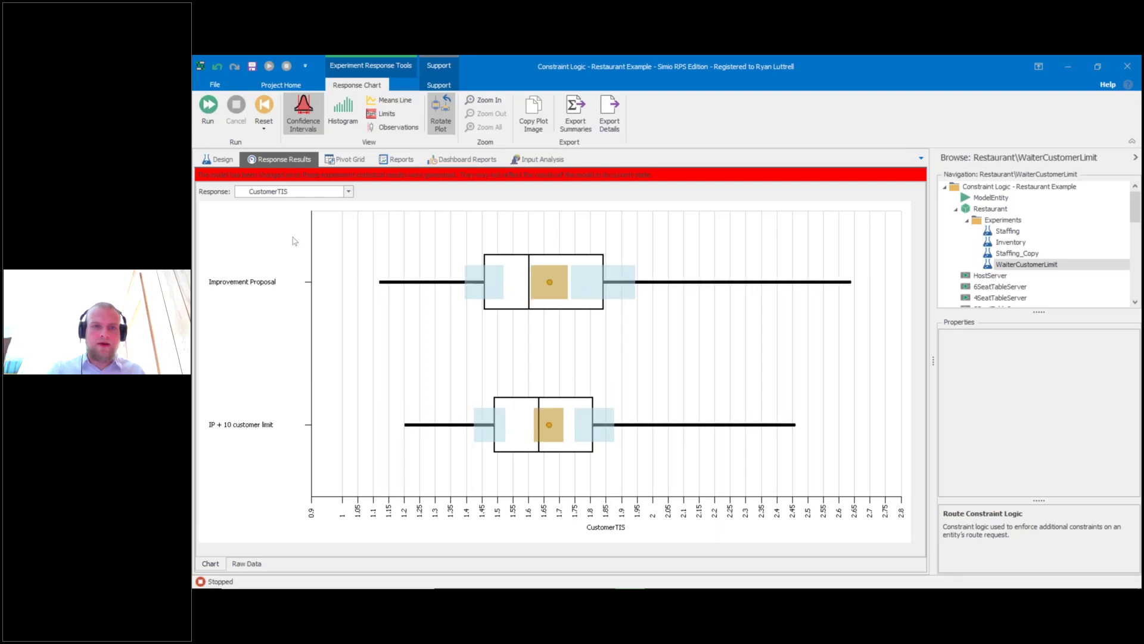
Select the IP + 10 customer limit scenario and review the response charts for WaitingForGreetingAvg and WaitingForFoodAvg.
click(221, 159)
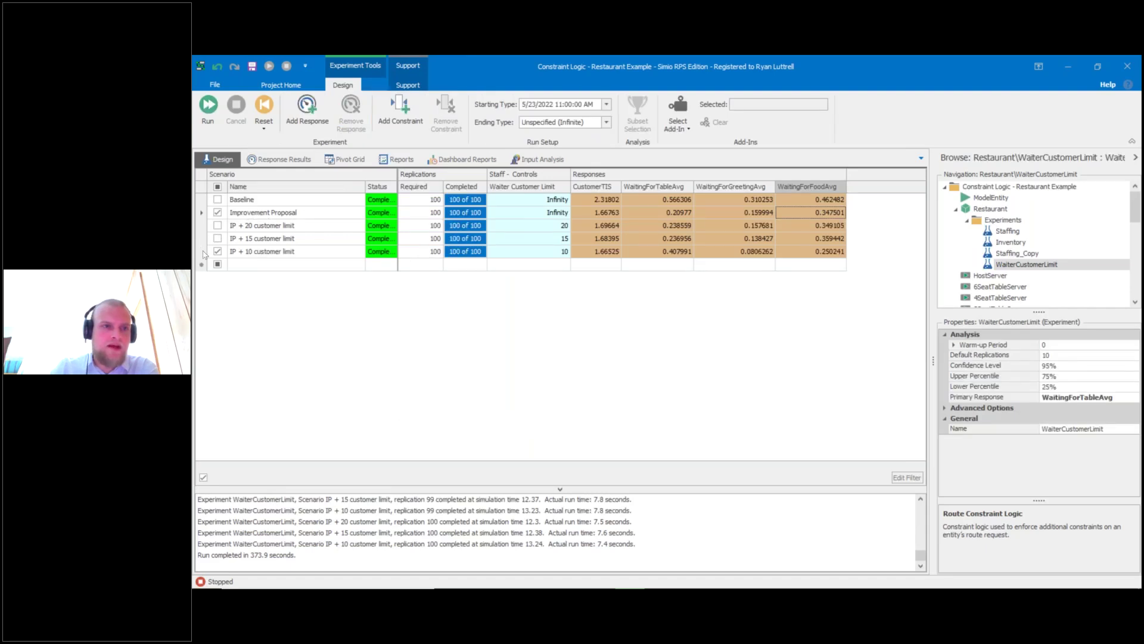
click(204, 252)
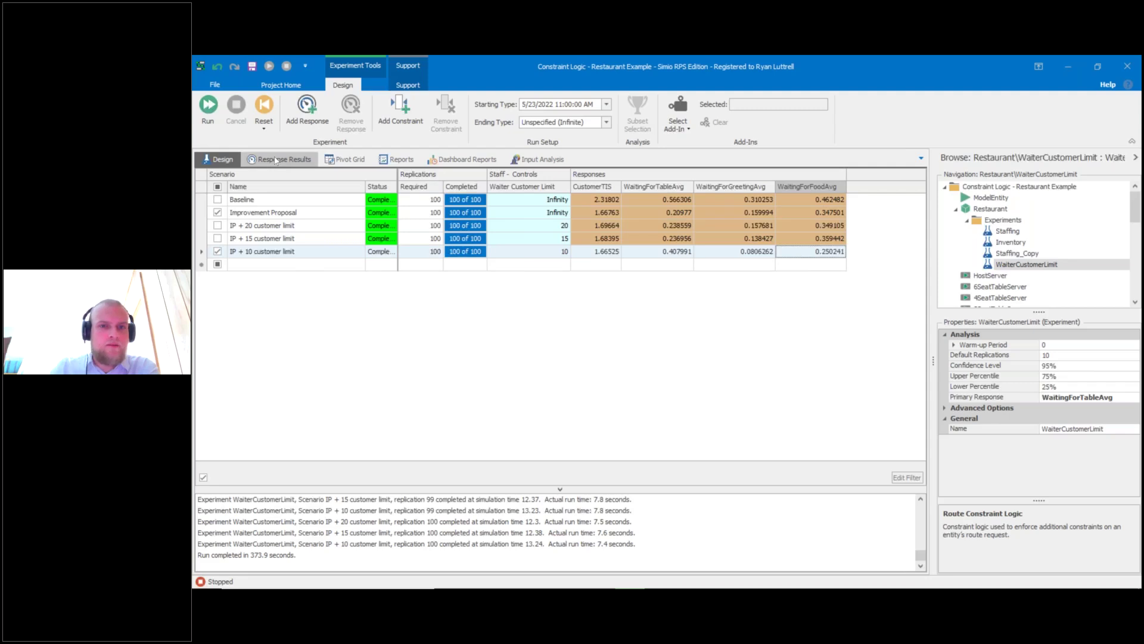
click(276, 160)
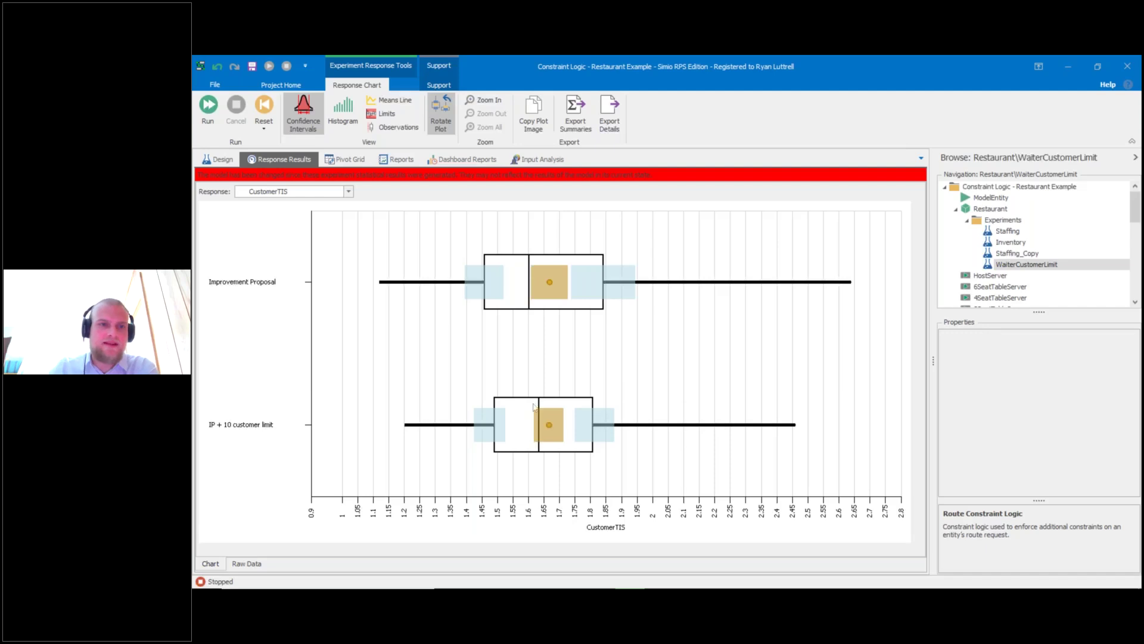
click(348, 192)
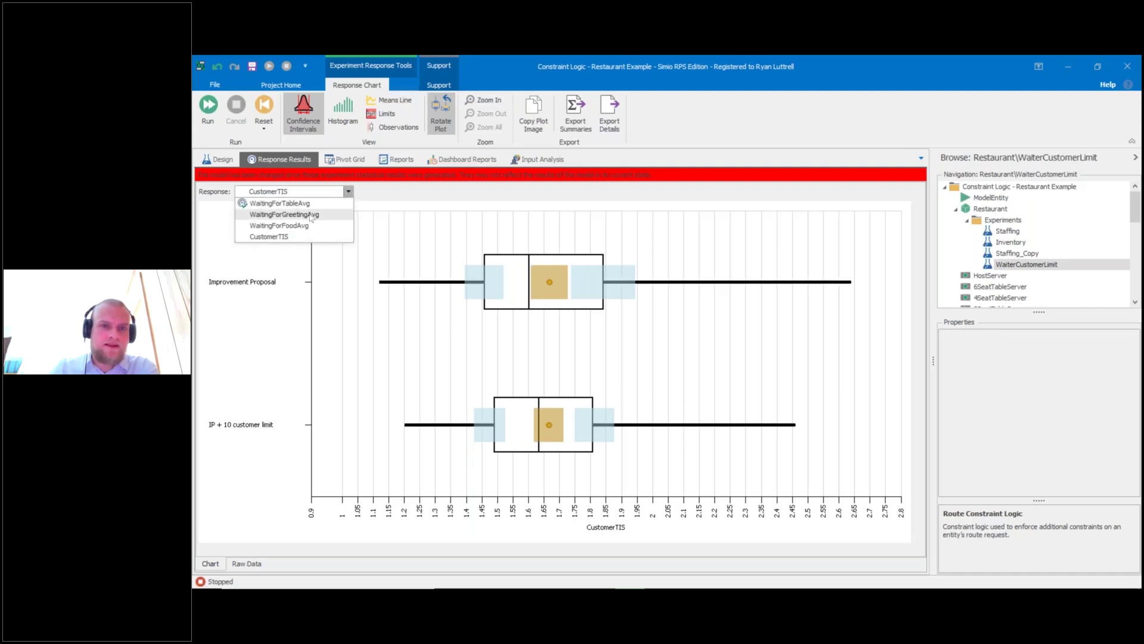
click(310, 216)
click(348, 191)
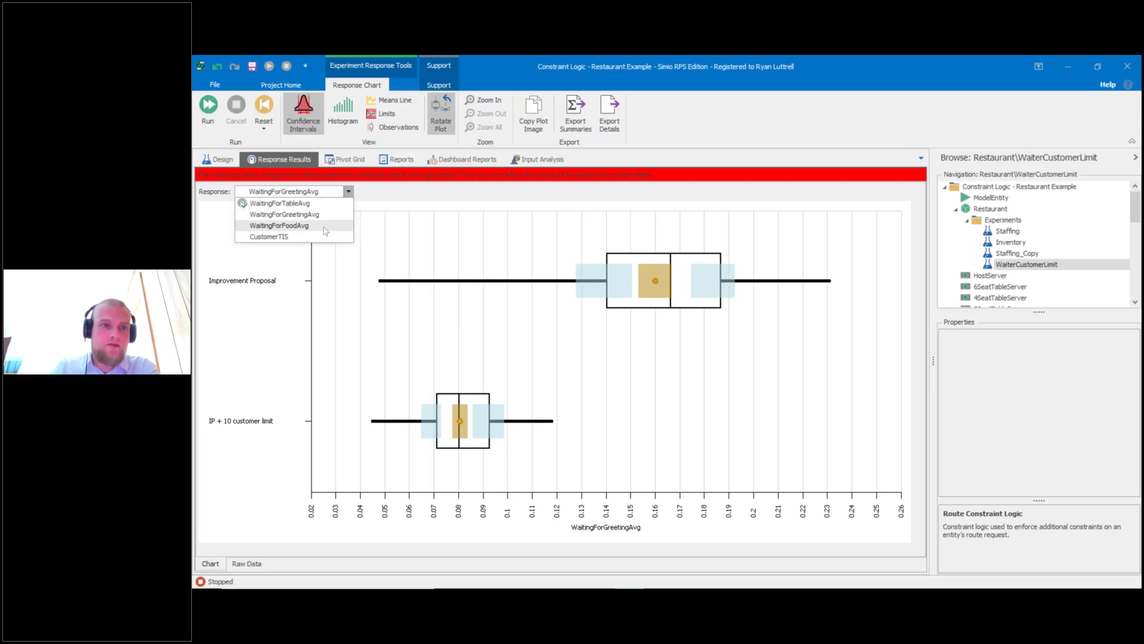
click(324, 227)
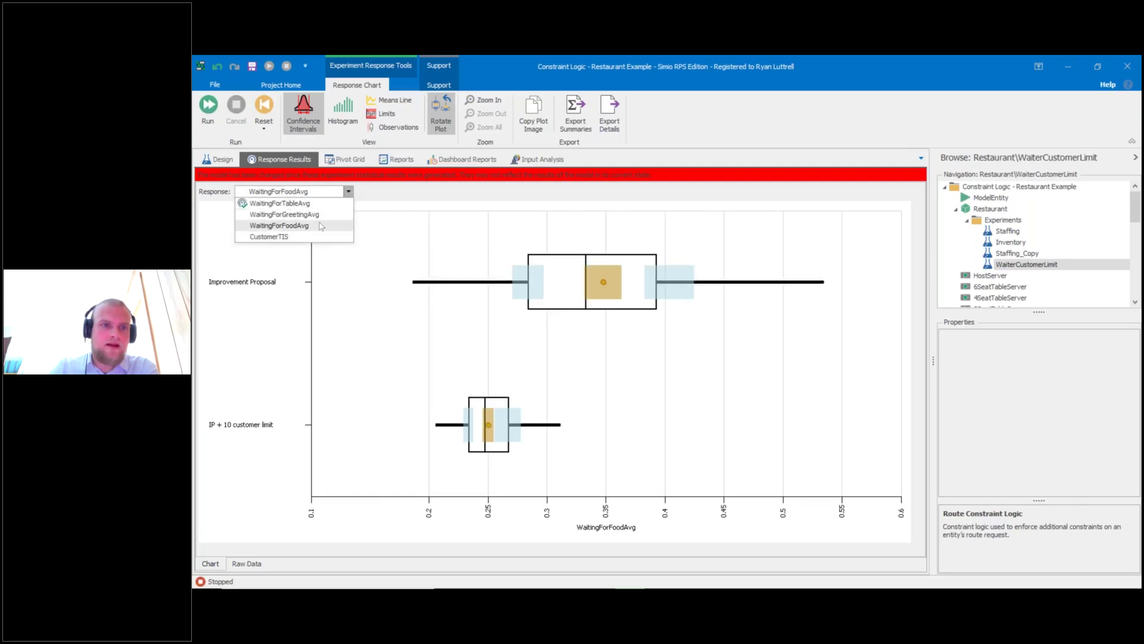
click(306, 237)
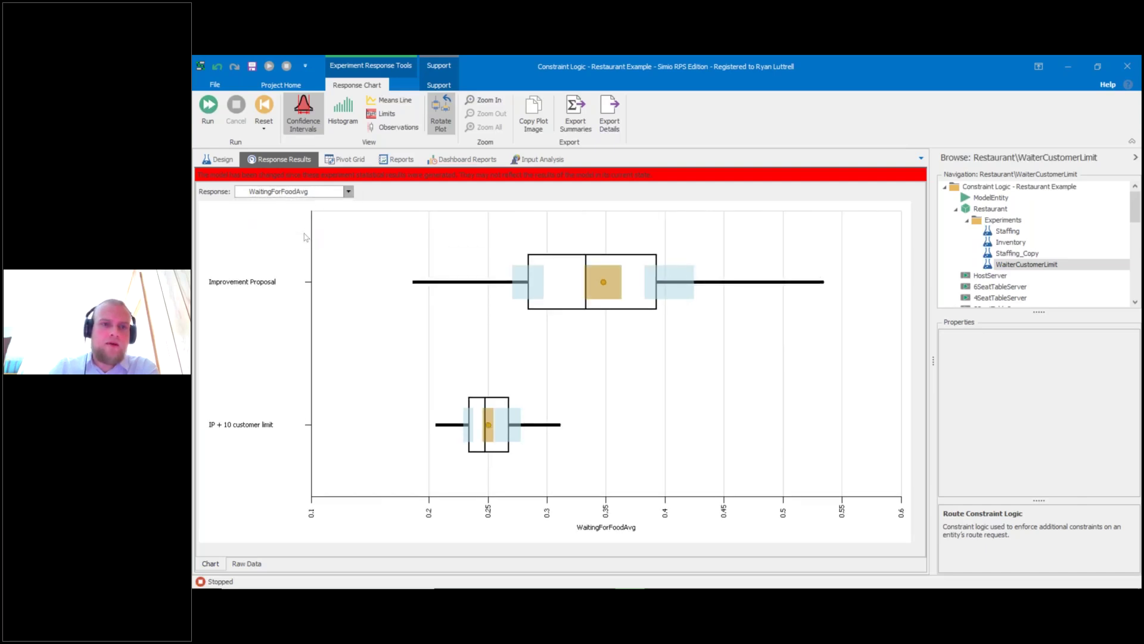
Review the WaitingForTableAvg response chart for both scenarios, and return the chart to CustomerTIS.
click(349, 191)
click(325, 204)
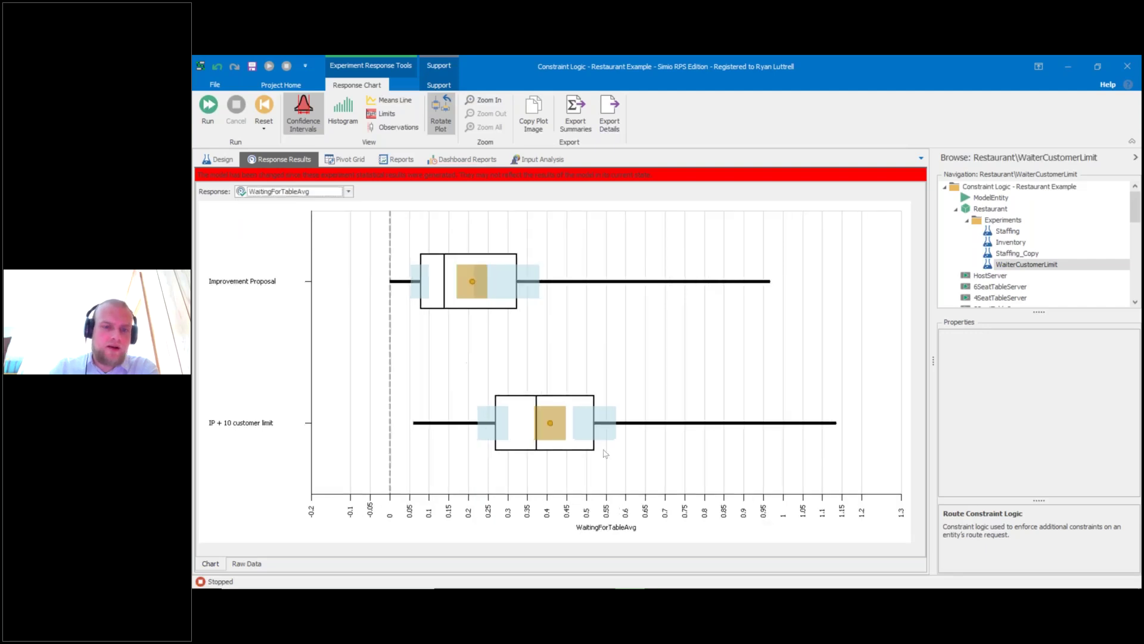
click(348, 191)
click(309, 239)
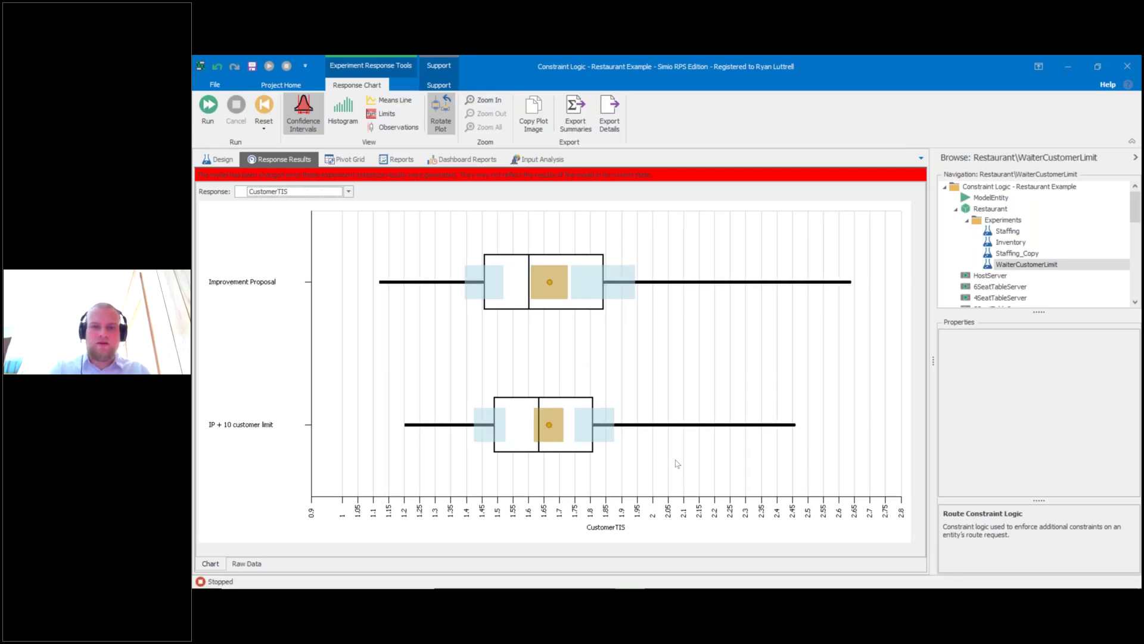
mouse_move(520, 447)
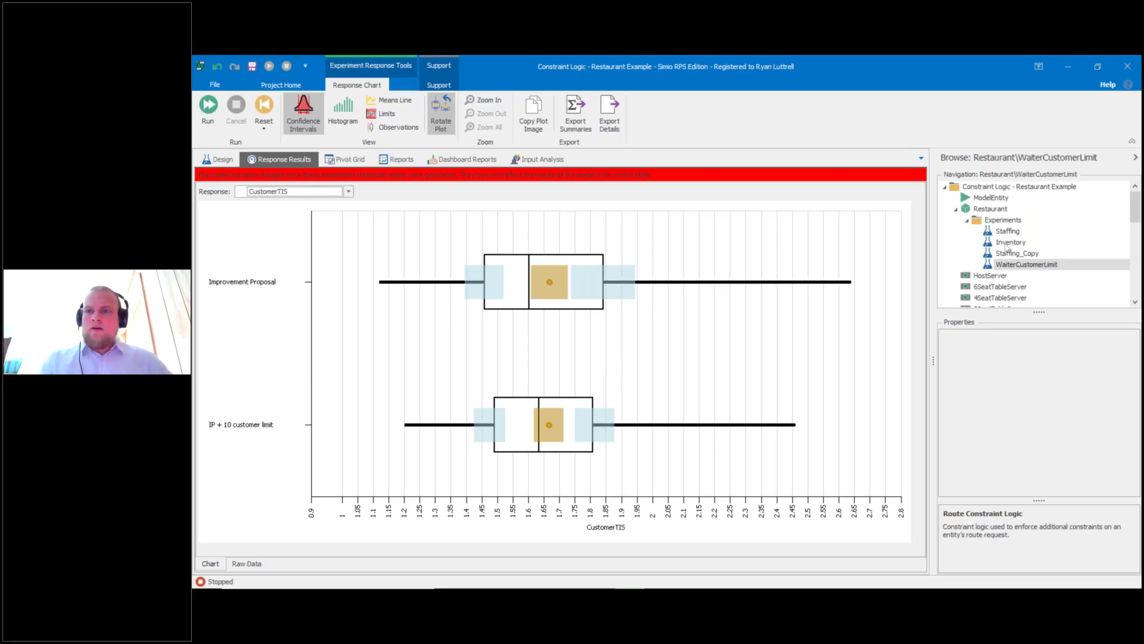
Return to the Restaurant model, switch to the Constraint Logic presentation in PowerPoint and start the slide show from the "Thank you." slide.
click(993, 210)
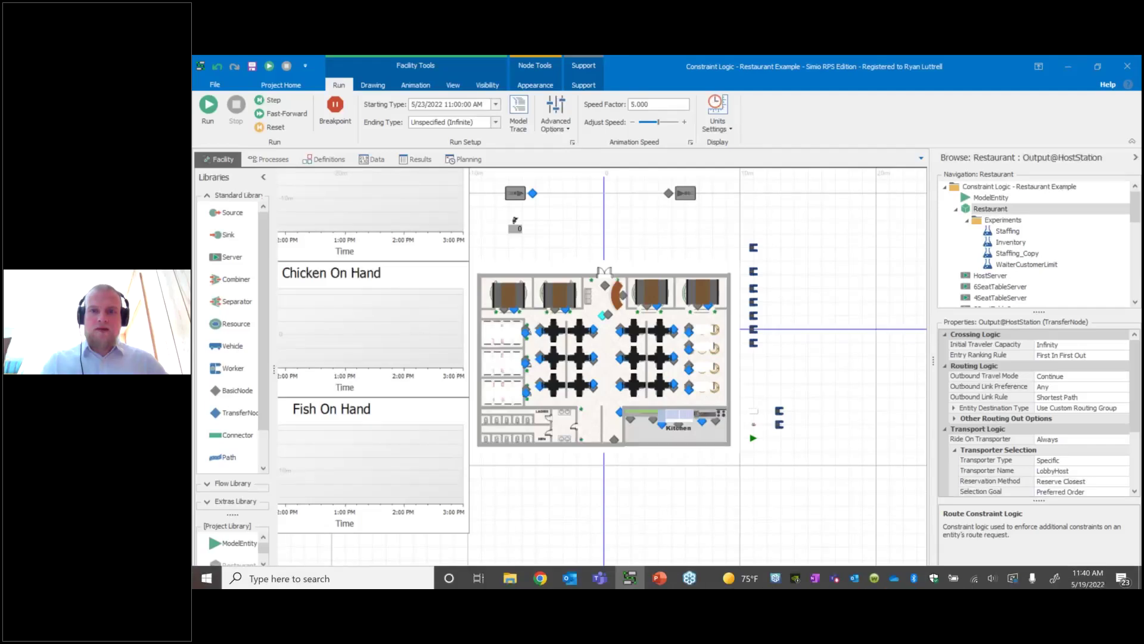
click(659, 576)
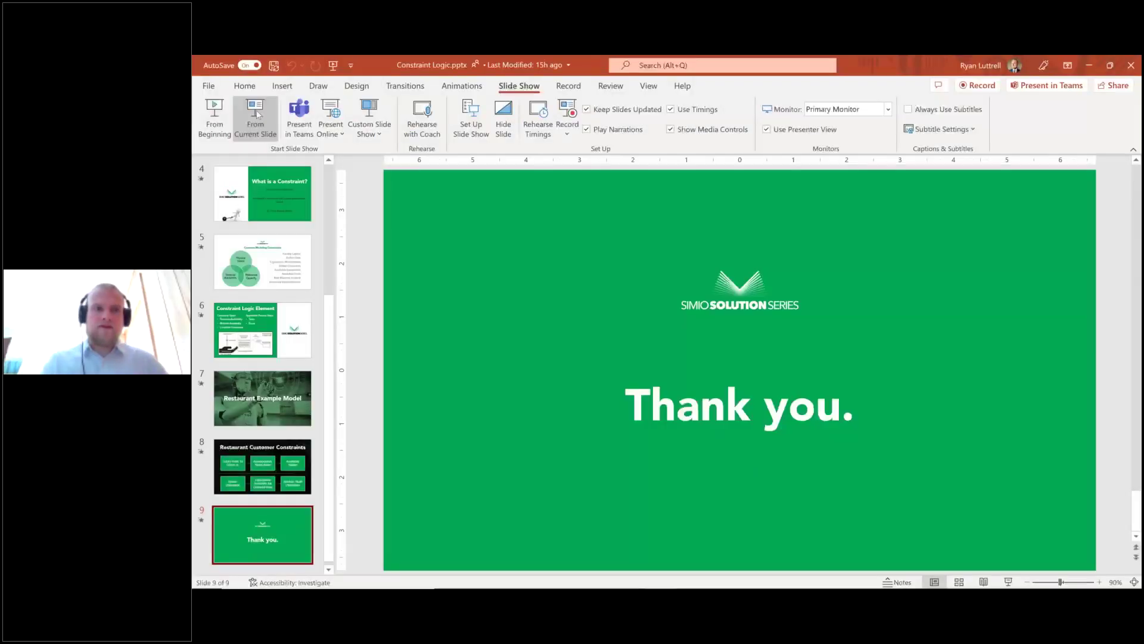
click(258, 114)
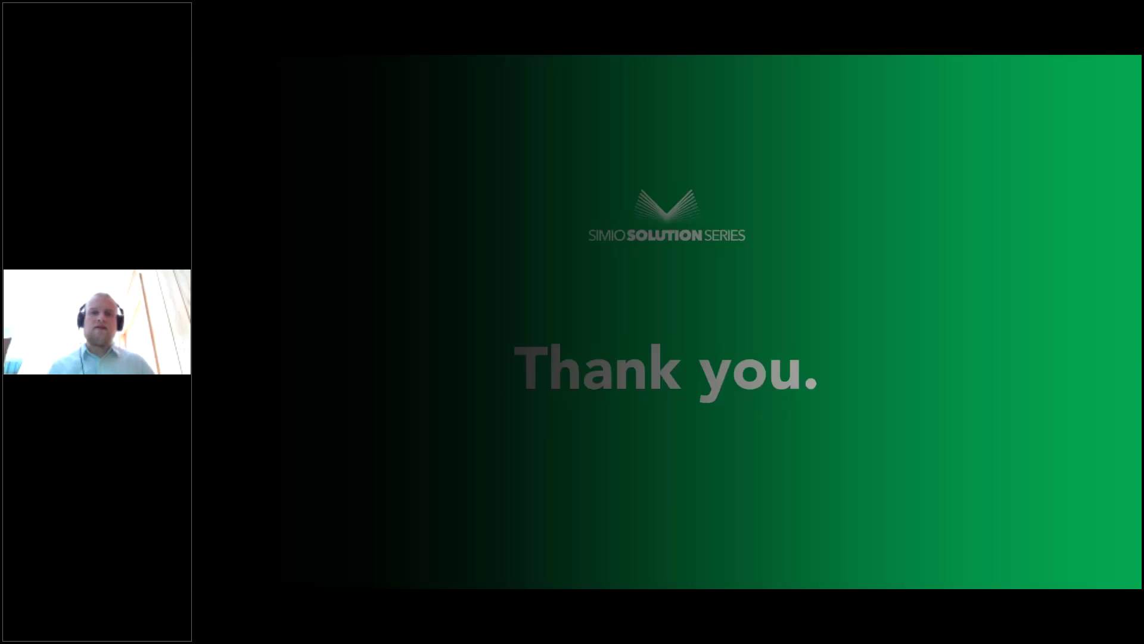
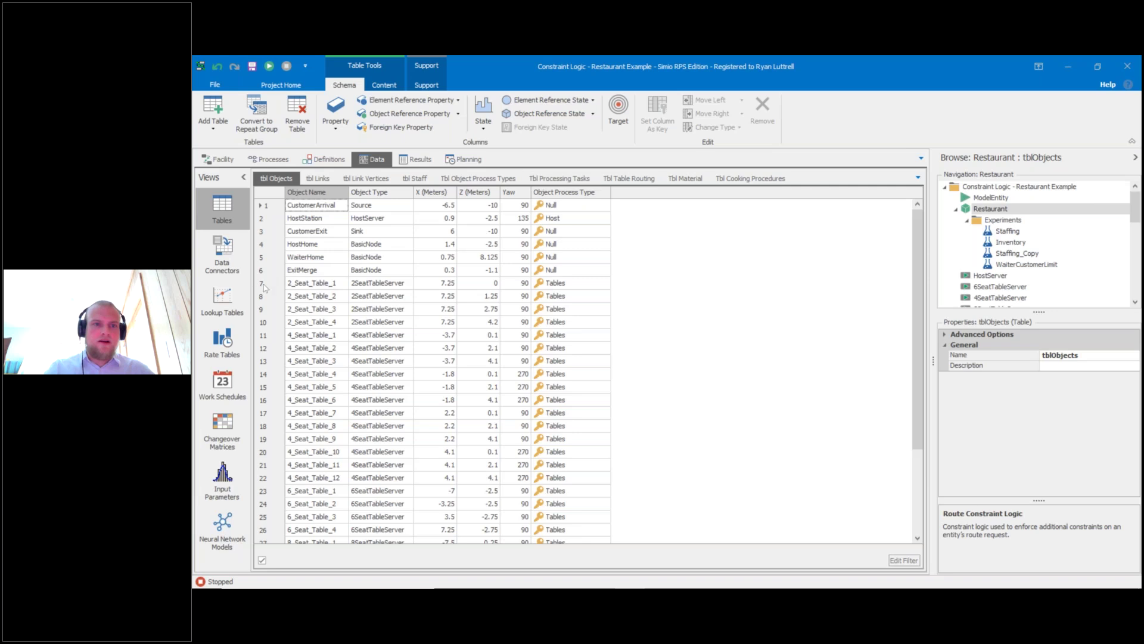
Inspect the HostStation row in tblObjects and the key column Object Process Type in TblObjectProcessTypes.
click(273, 219)
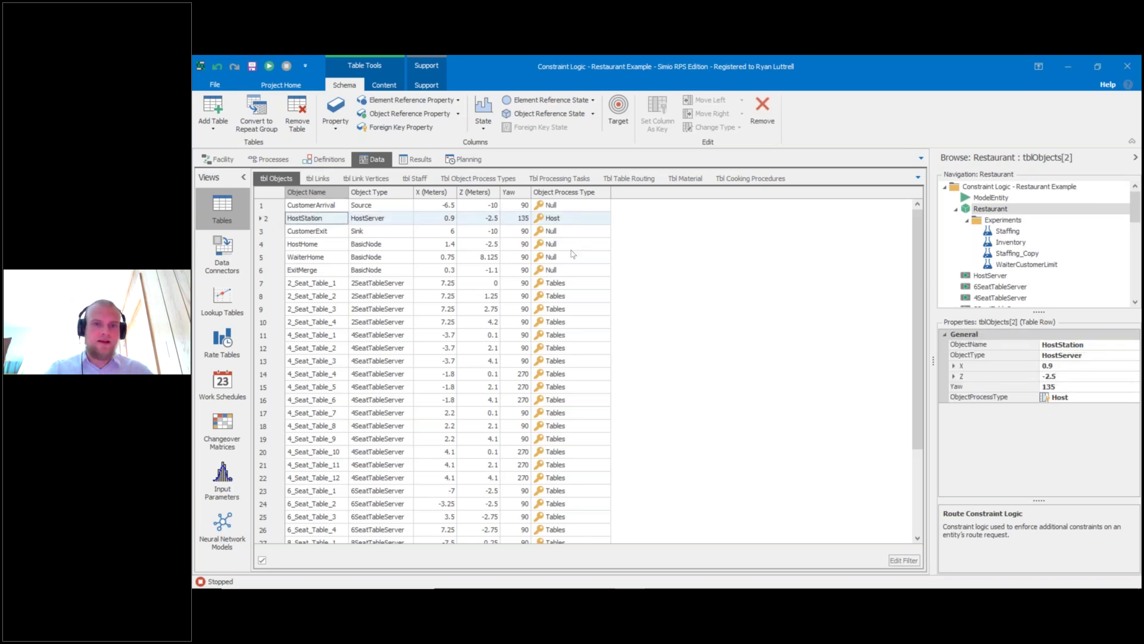
click(478, 180)
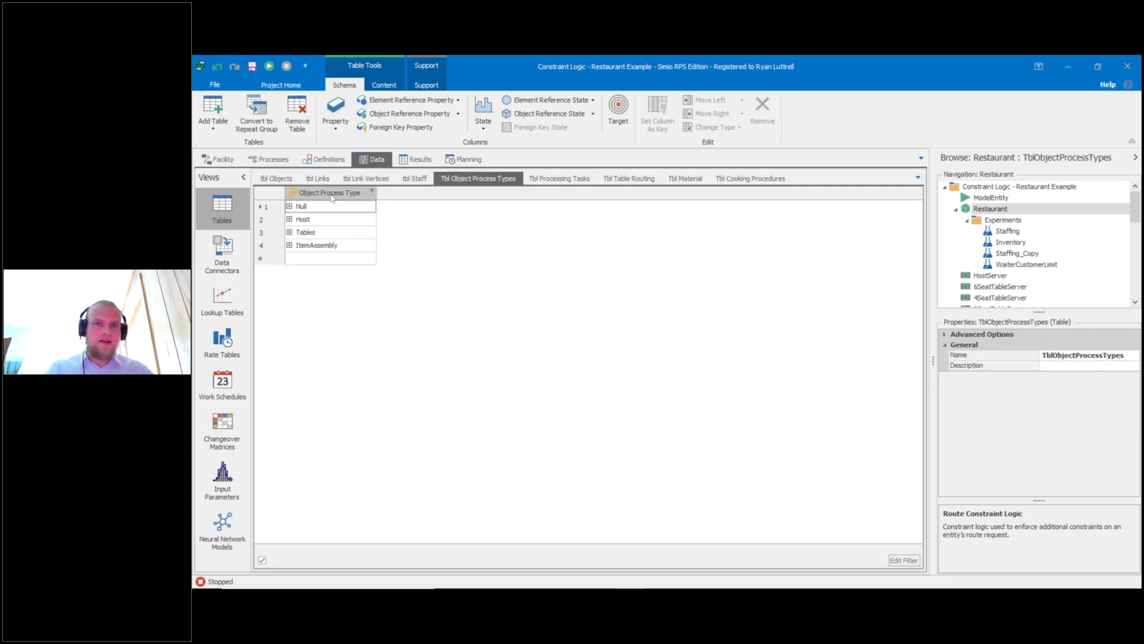
click(332, 194)
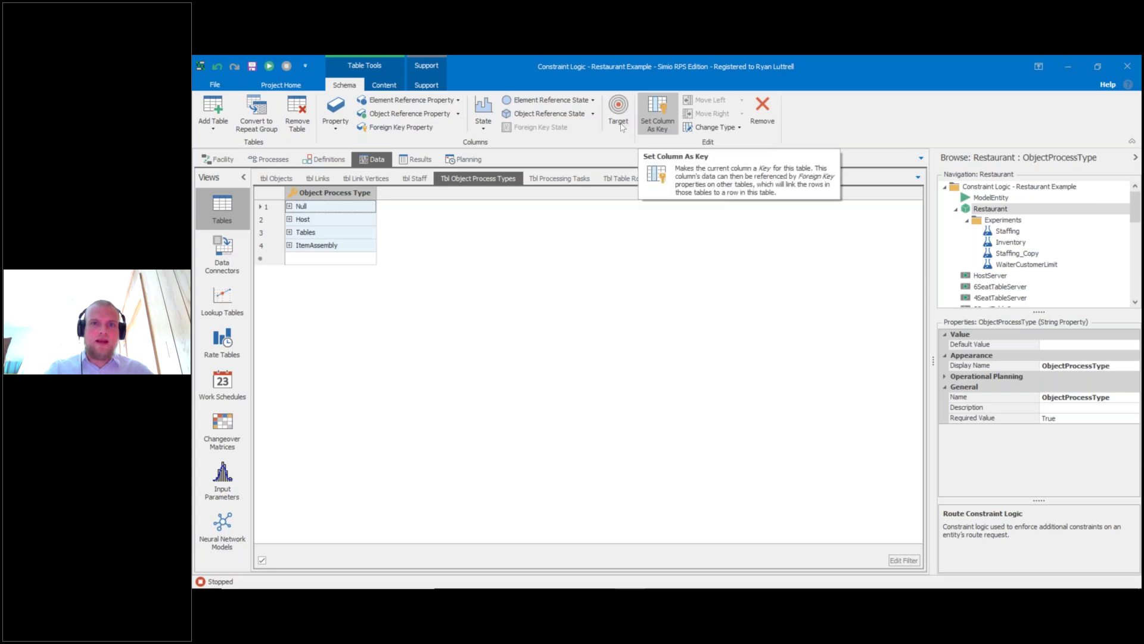
Review the object list in tblObjects, including the 2_Seat_Table rows and the CustomerArrival source row.
click(270, 179)
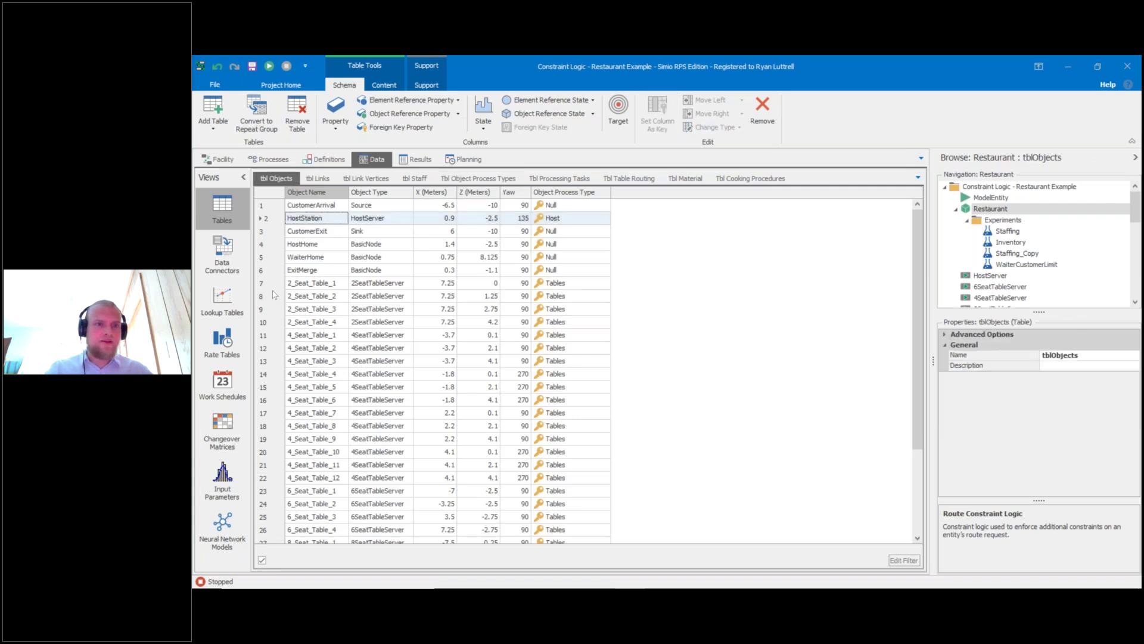
click(273, 286)
shift+click(280, 307)
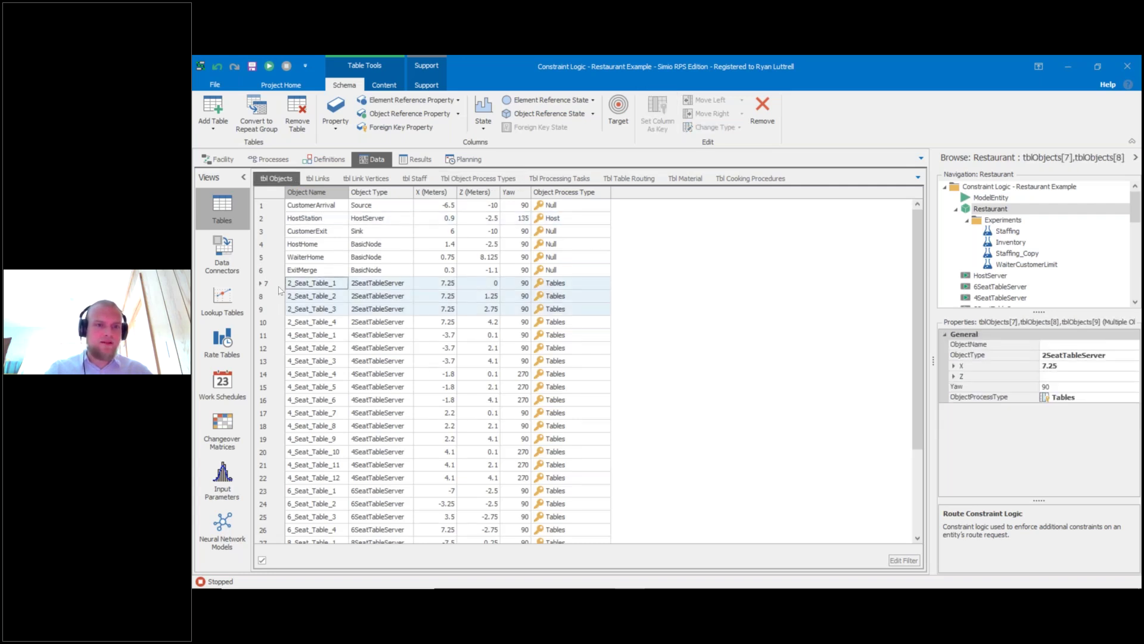
scroll(280, 298, down, 3)
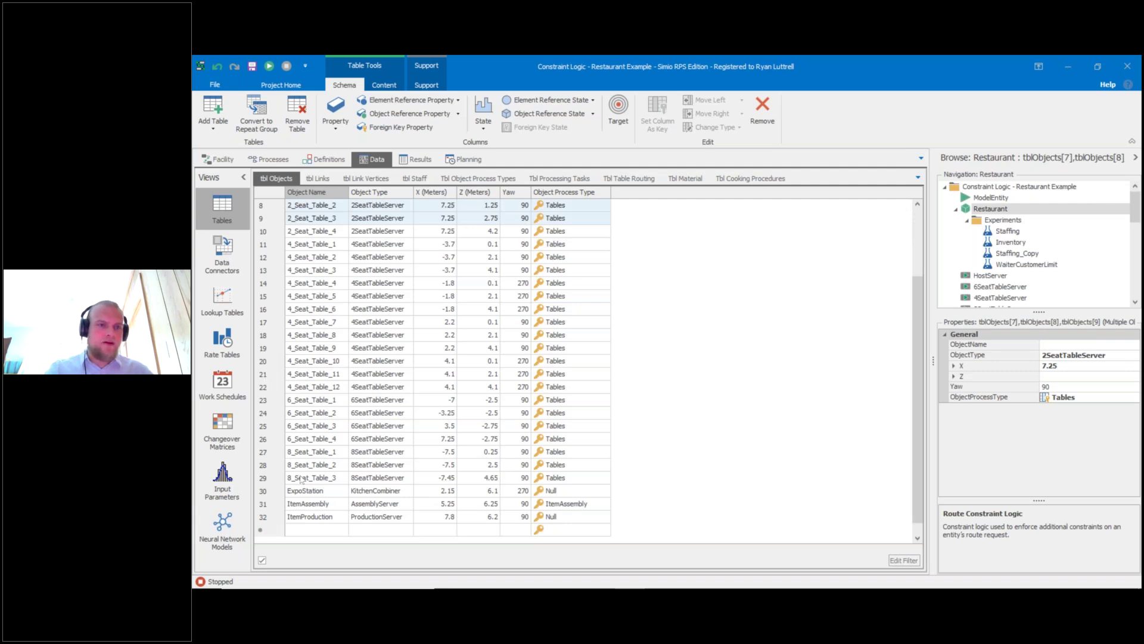
scroll(302, 479, up, 3)
click(316, 205)
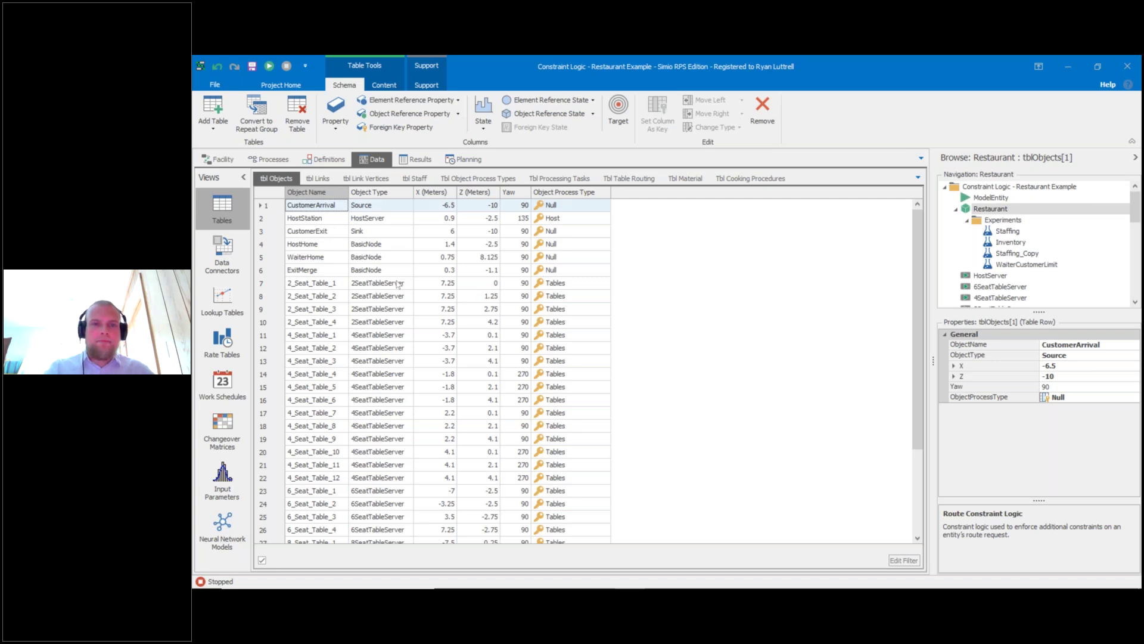
Inspect the foreign key properties of the Object Process Type column in tblObjects, including its table key.
scroll(398, 283, down, 1)
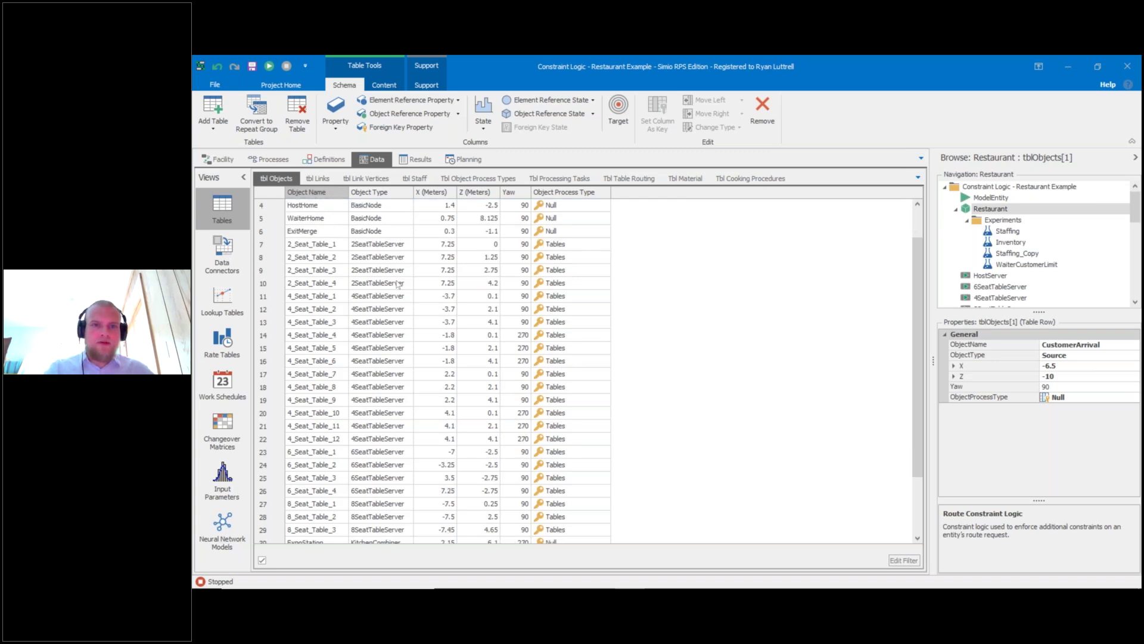
scroll(398, 284, up, 1)
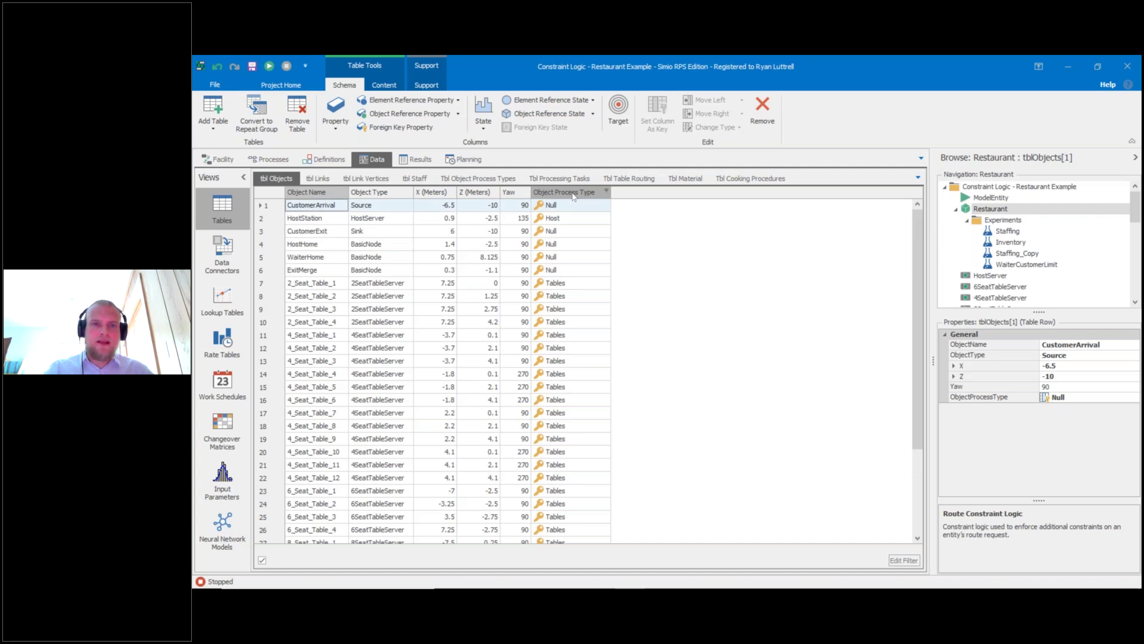
click(573, 197)
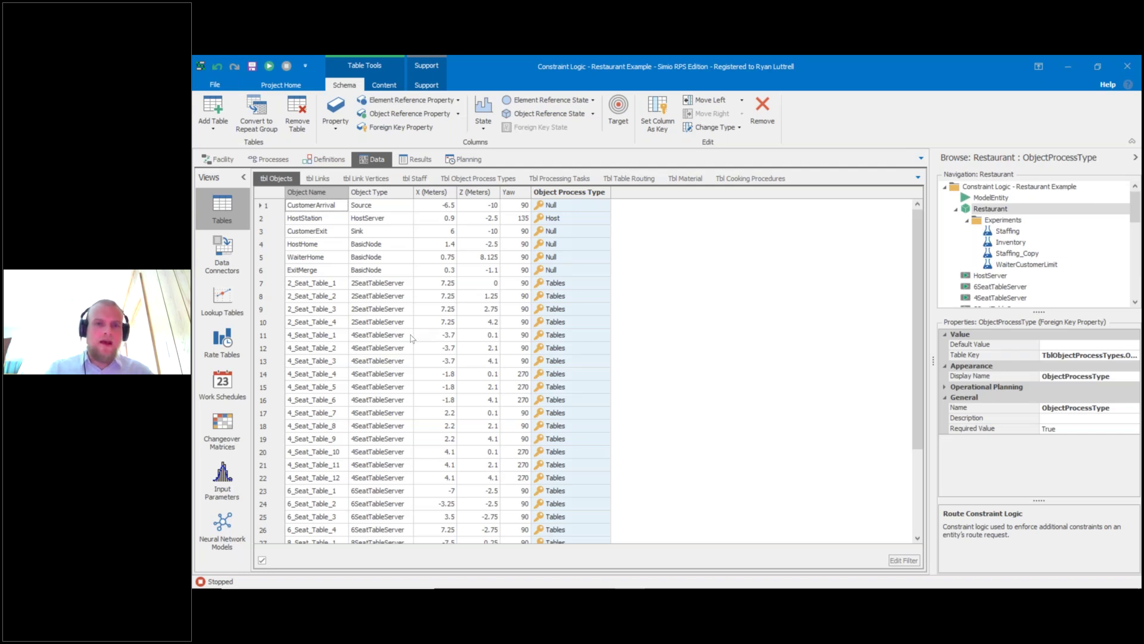
Inspect the block of Tables rows from Greet/Drink Order to Finish Eating in TblProcessingTasks, and return to tblObjects.
click(576, 180)
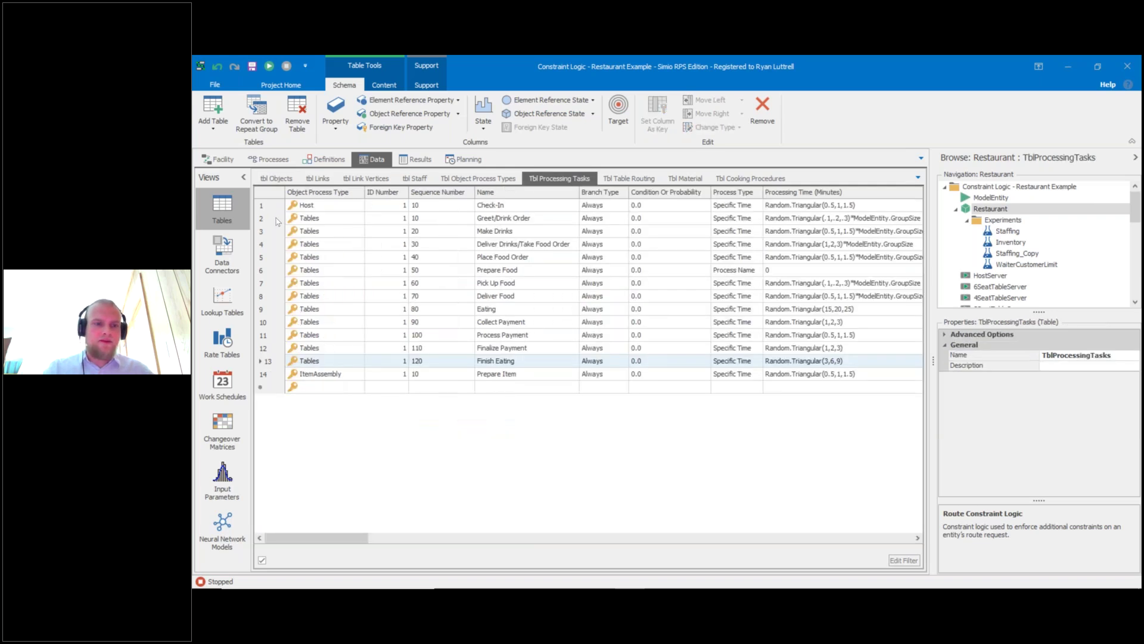
click(276, 221)
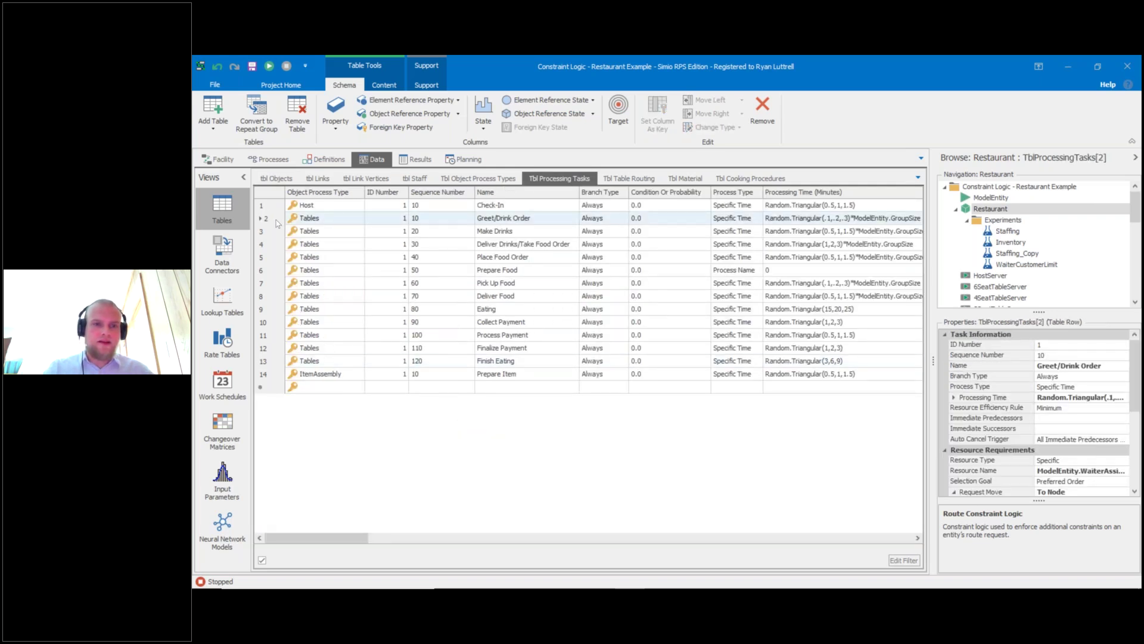
drag(276, 222, 276, 361)
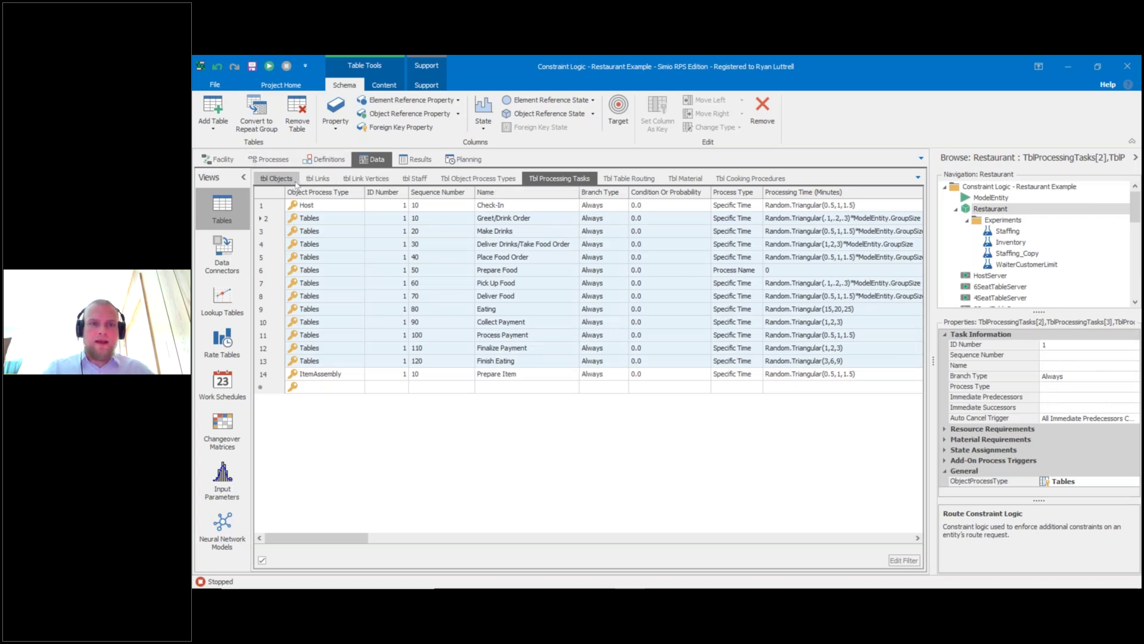
click(278, 178)
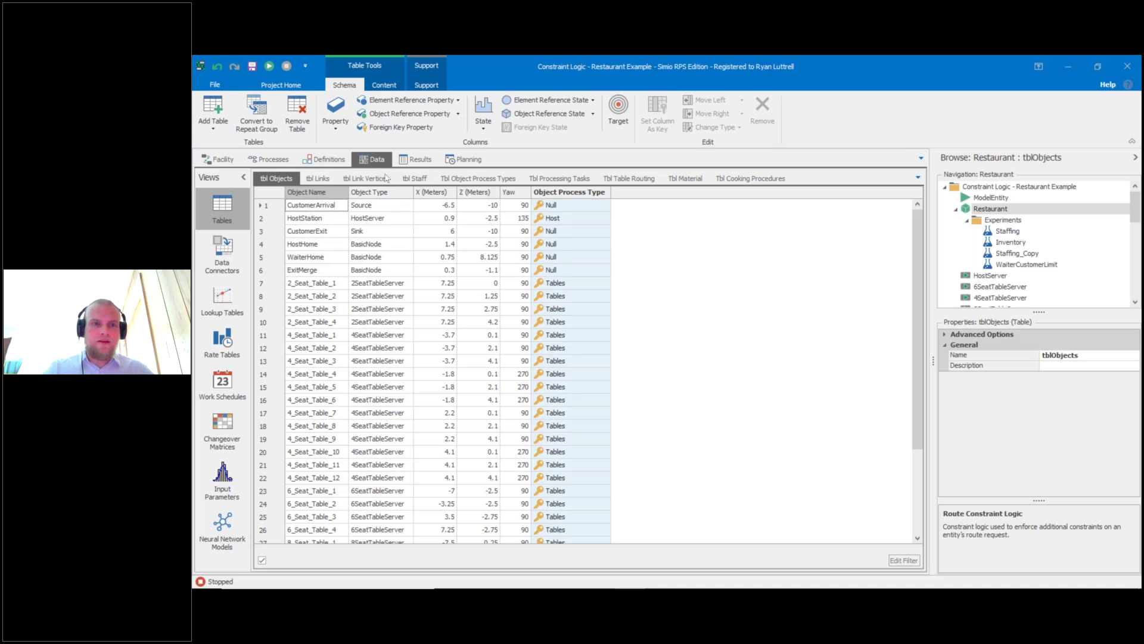
Expand the Tables row in TblObjectProcessTypes, examine its related objects and processing tasks, and collapse it again.
click(488, 179)
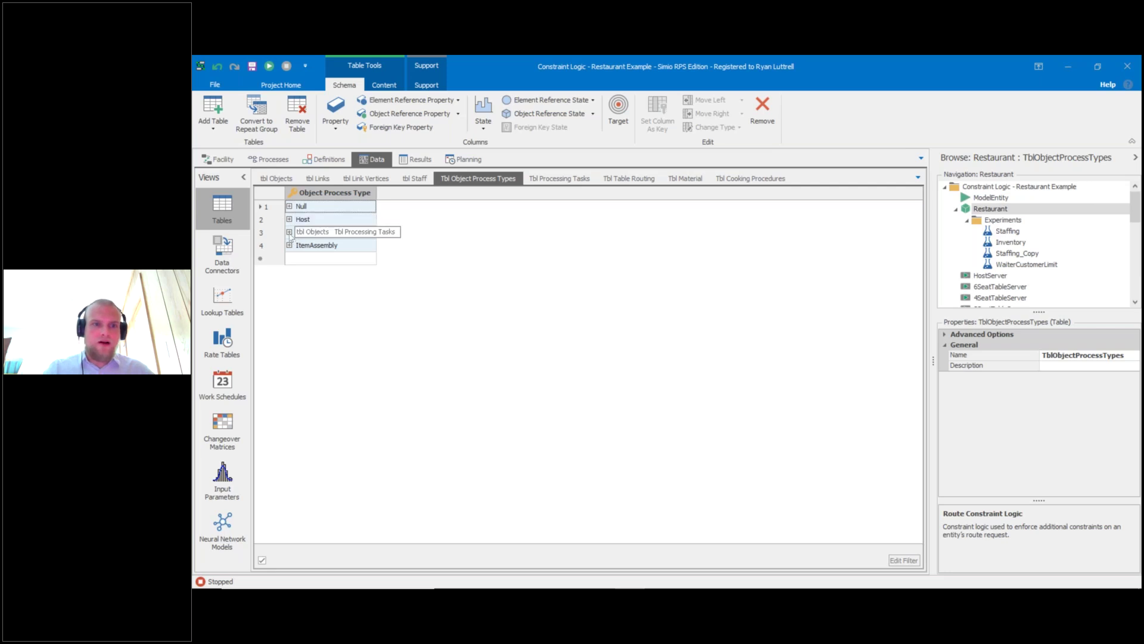
click(289, 231)
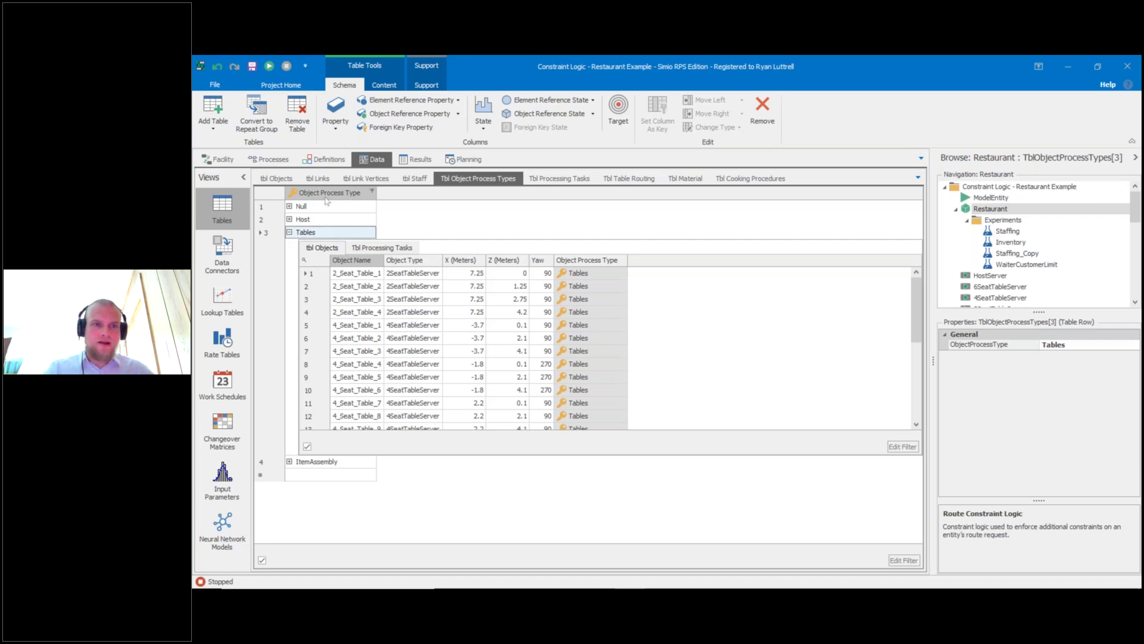
click(387, 248)
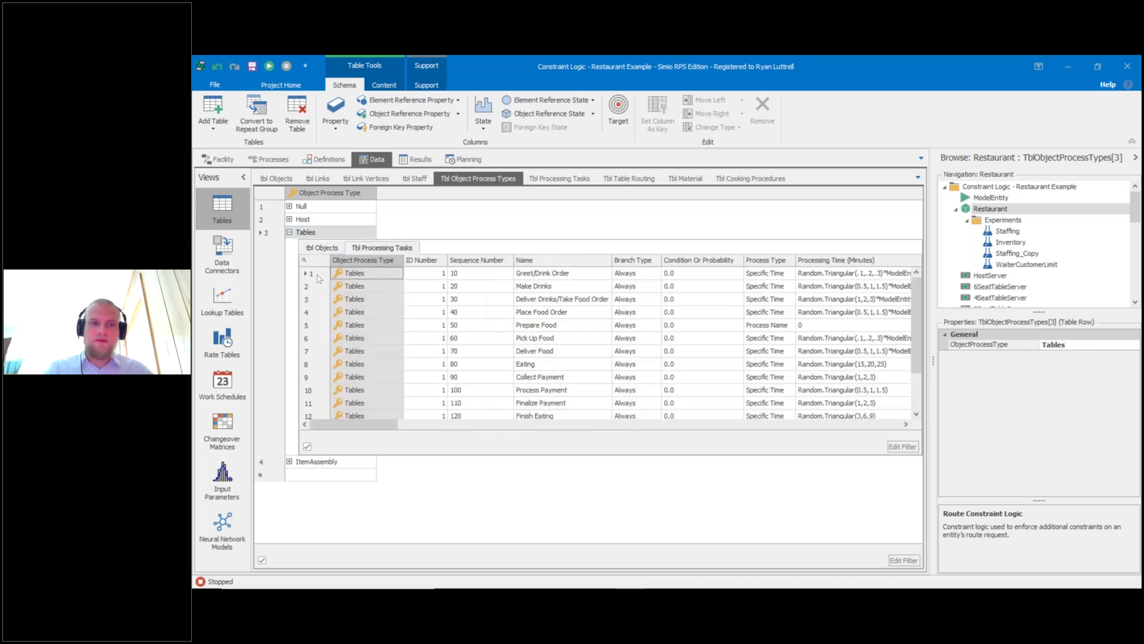
drag(316, 300, 288, 235)
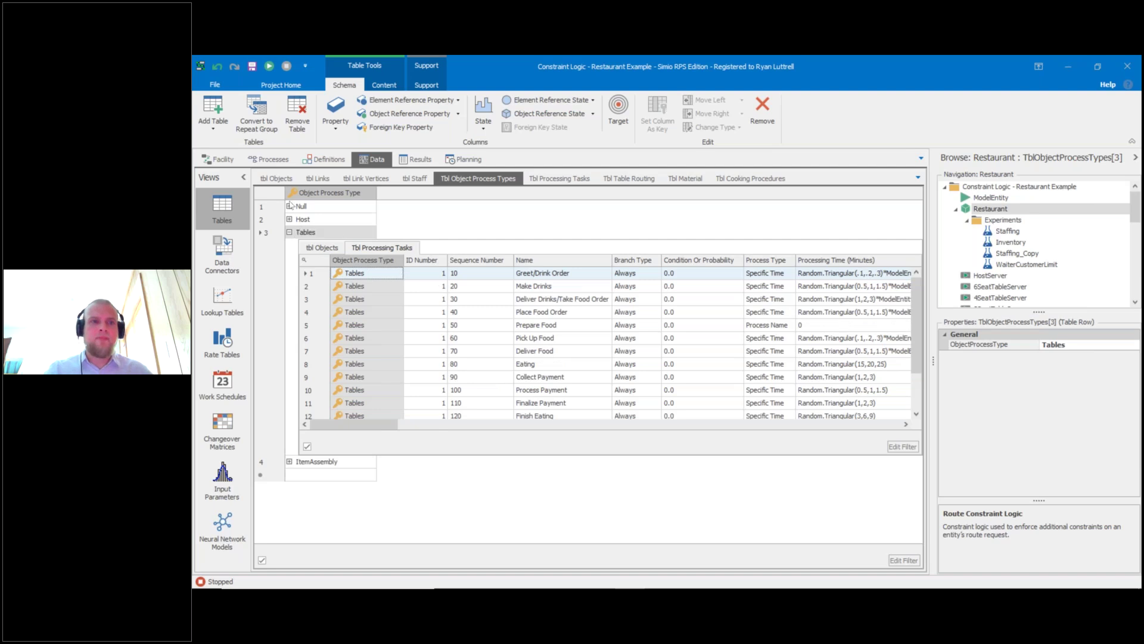
click(289, 232)
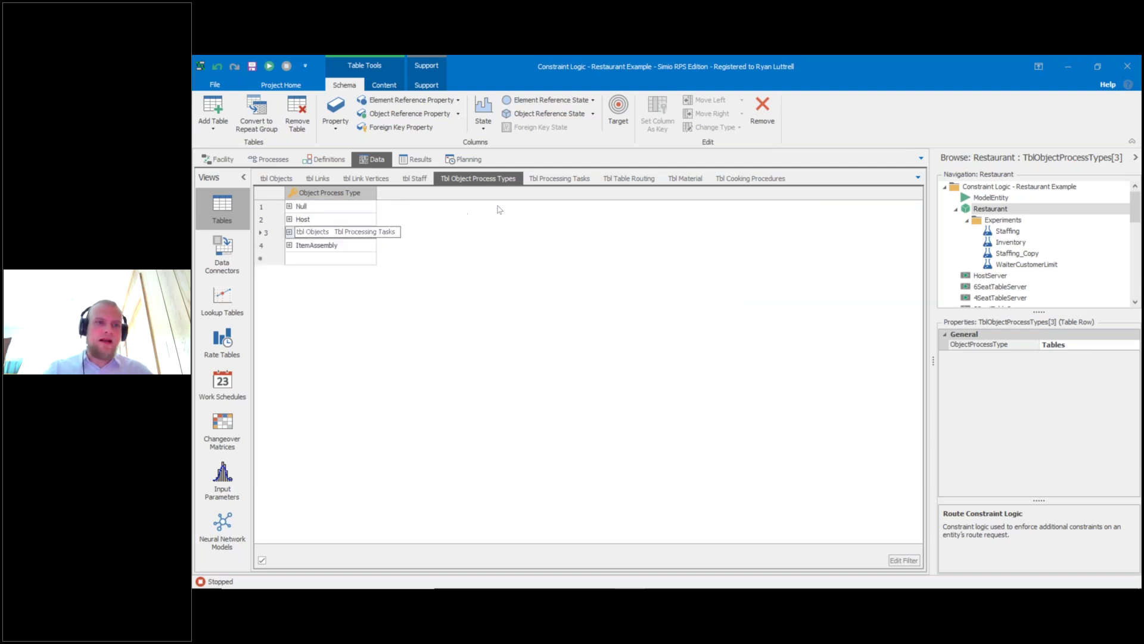
Compare the seat table rows and Object Name column in tblObjects with the Object Process Type foreign key in TblProcessingTasks.
click(574, 181)
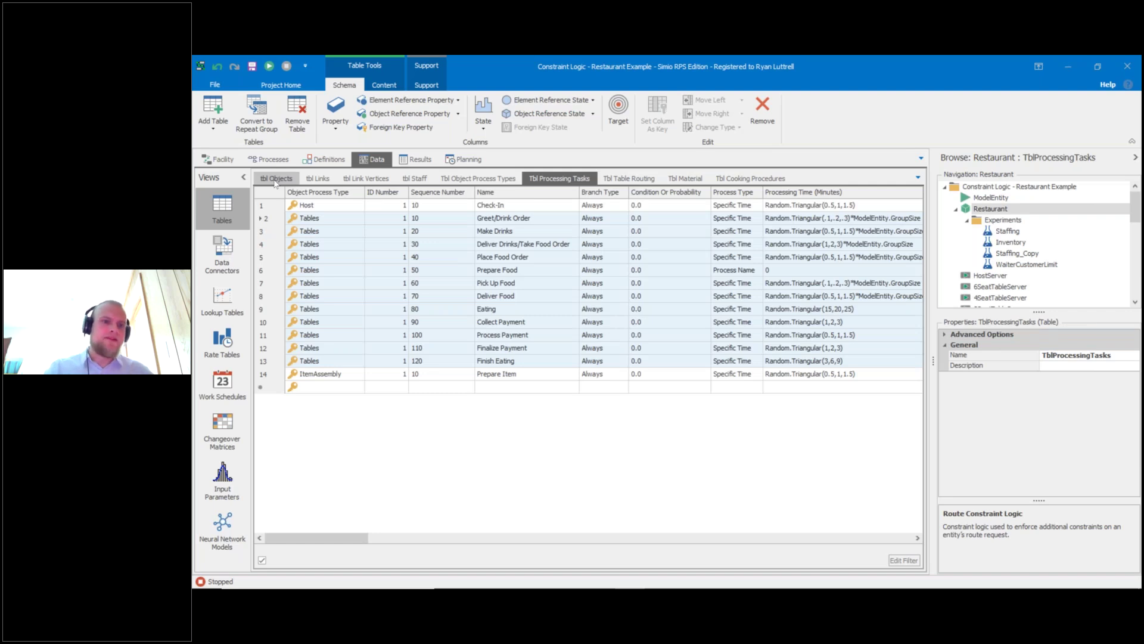
click(275, 180)
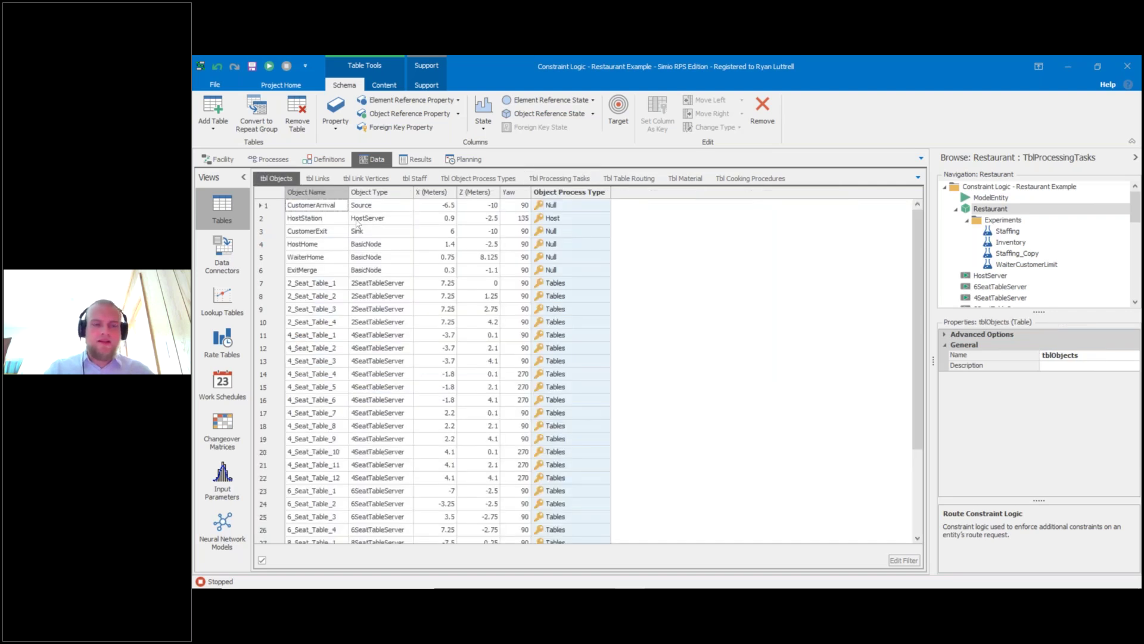
drag(310, 283, 310, 348)
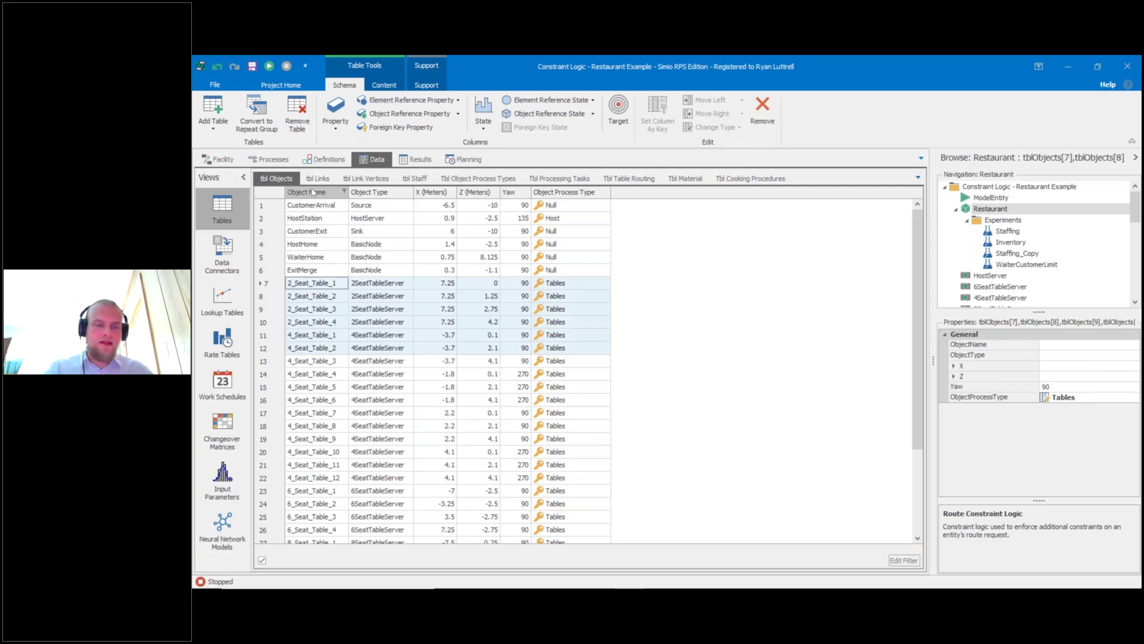
click(313, 192)
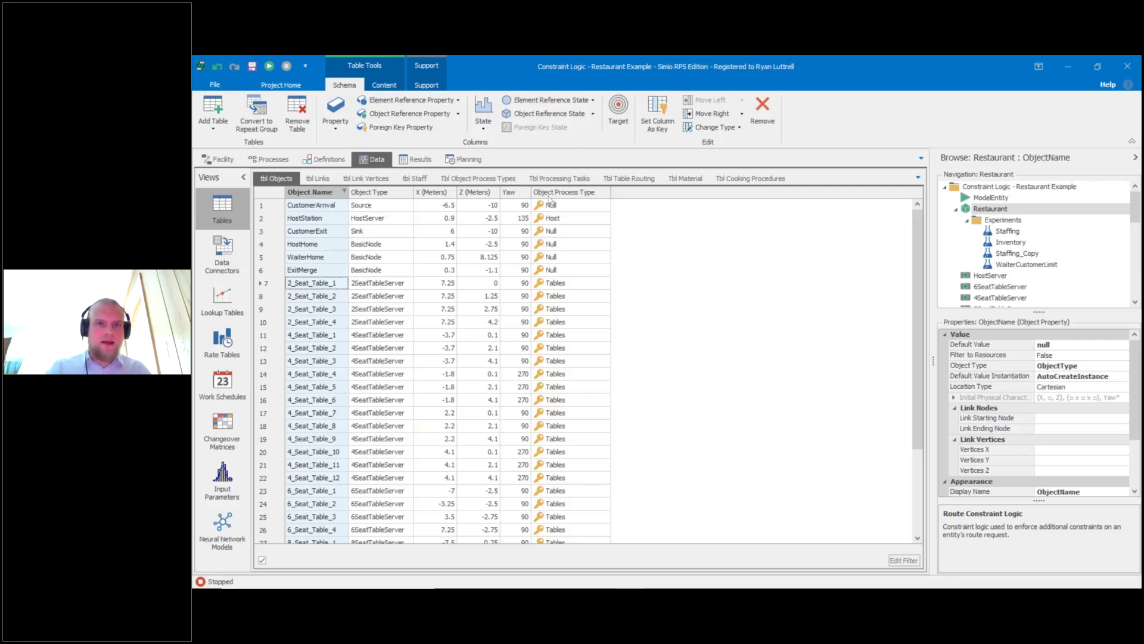
click(581, 180)
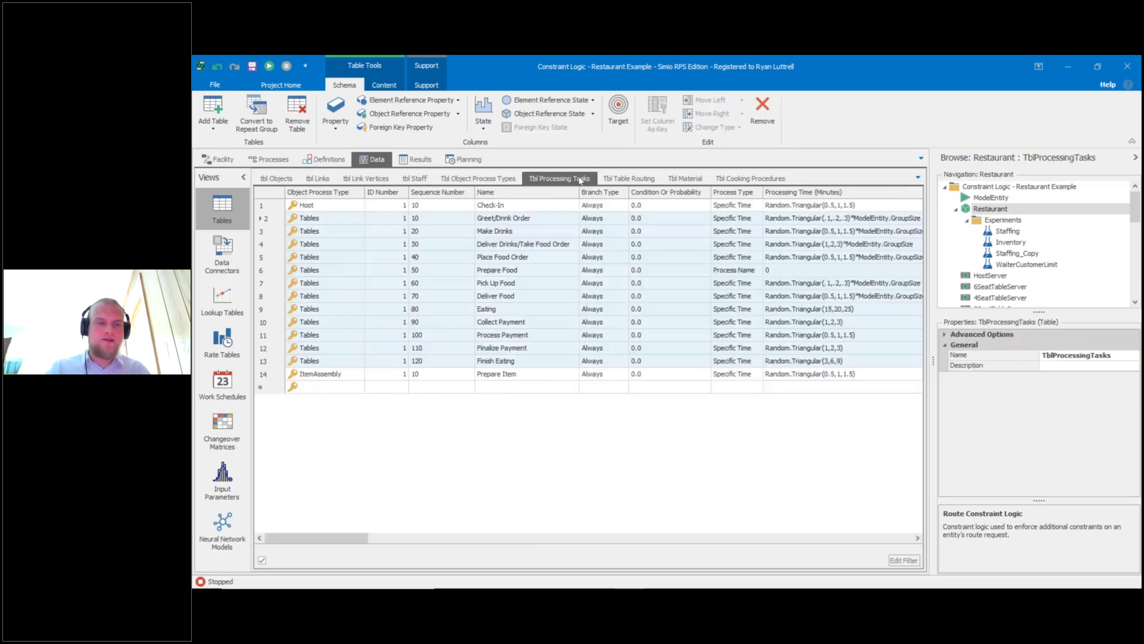
click(324, 192)
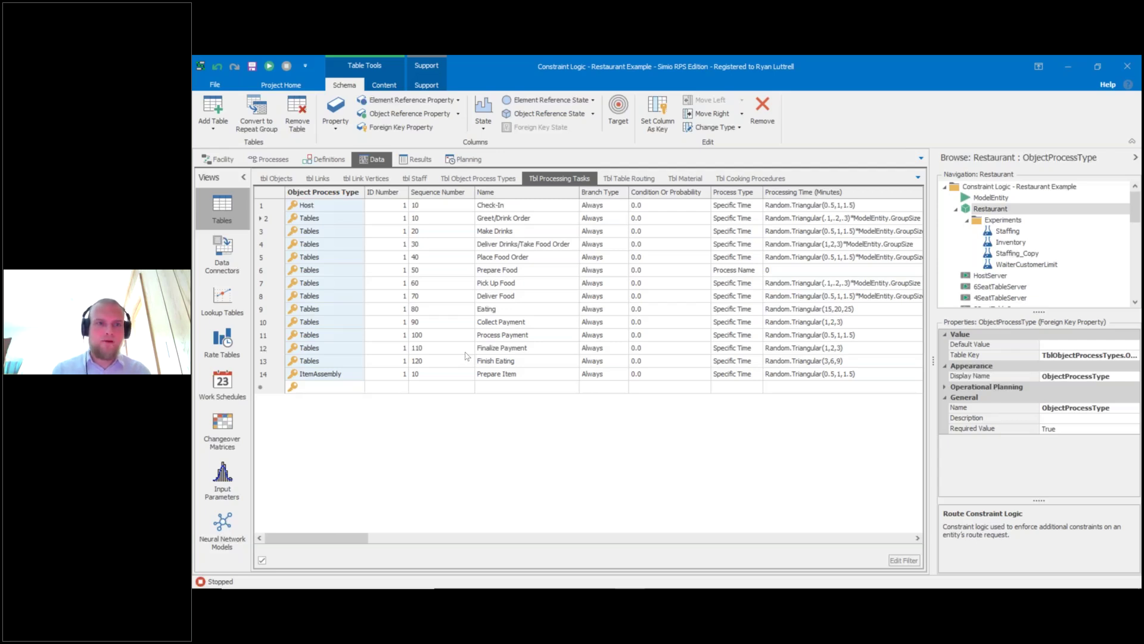
Place a FlowSource from the Flow Library in the empty facility area below the restaurant floor plan.
click(219, 160)
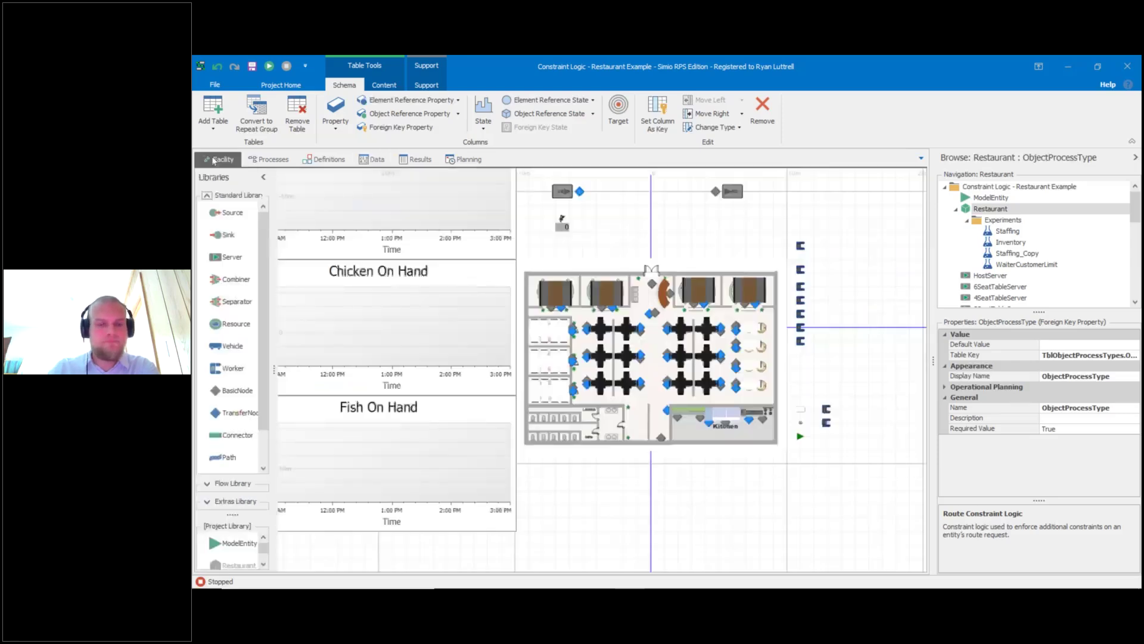
click(650, 482)
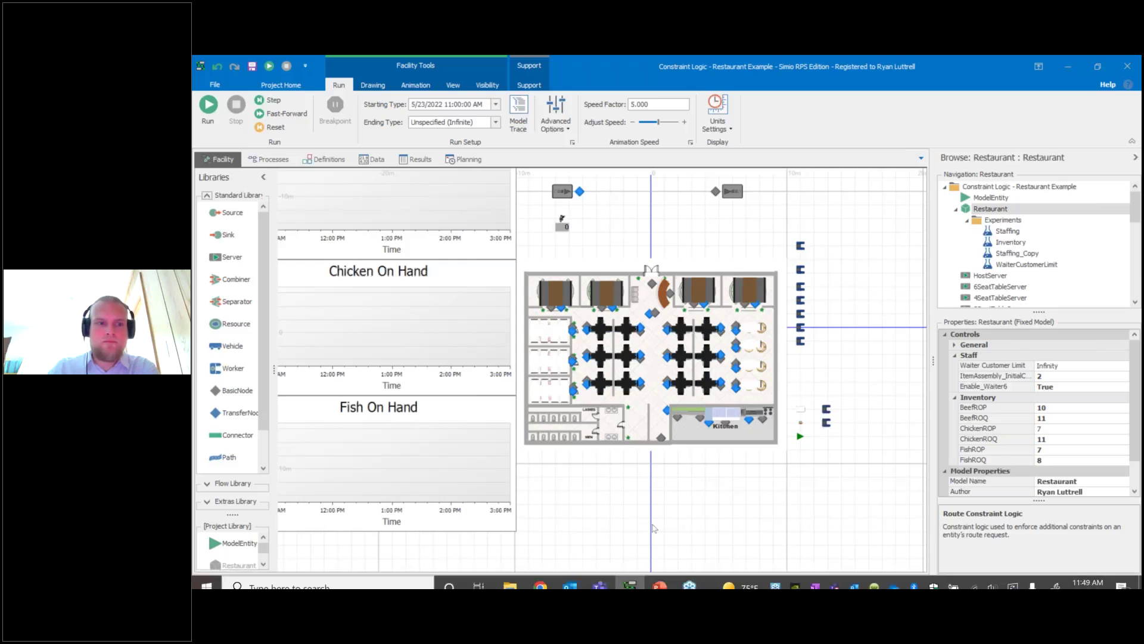
drag(655, 528, 554, 426)
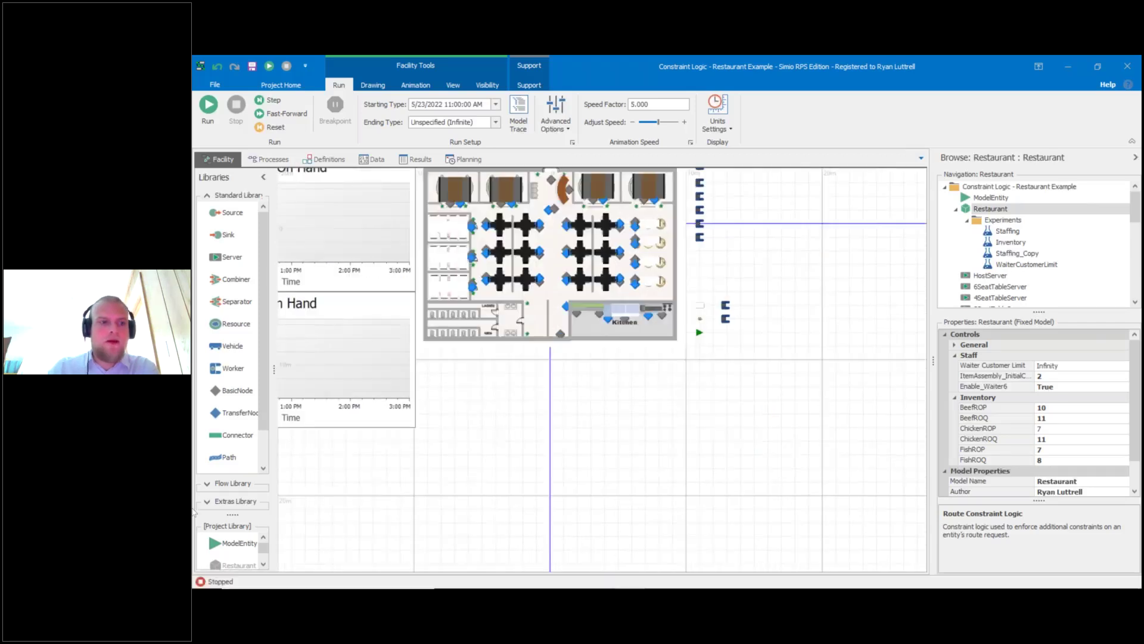
click(232, 483)
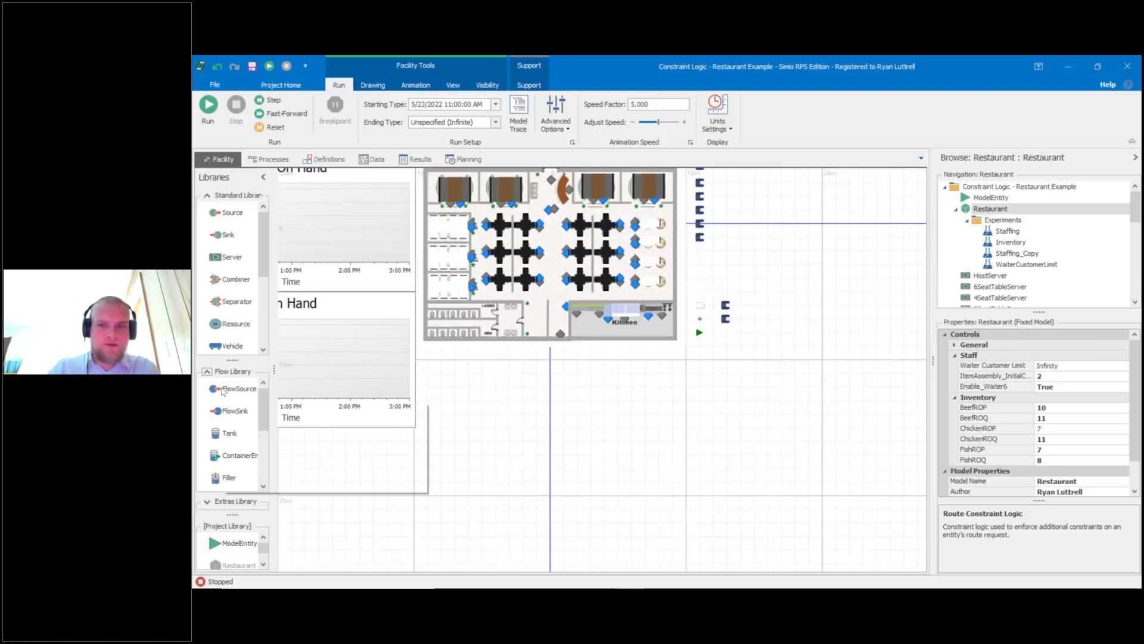
click(224, 390)
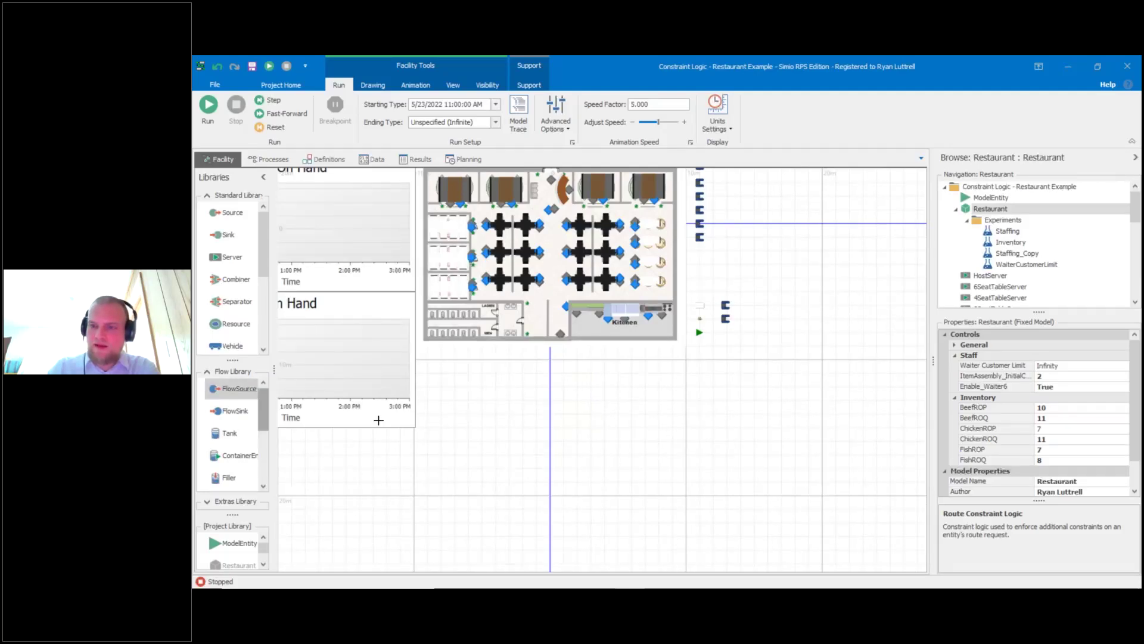
click(516, 407)
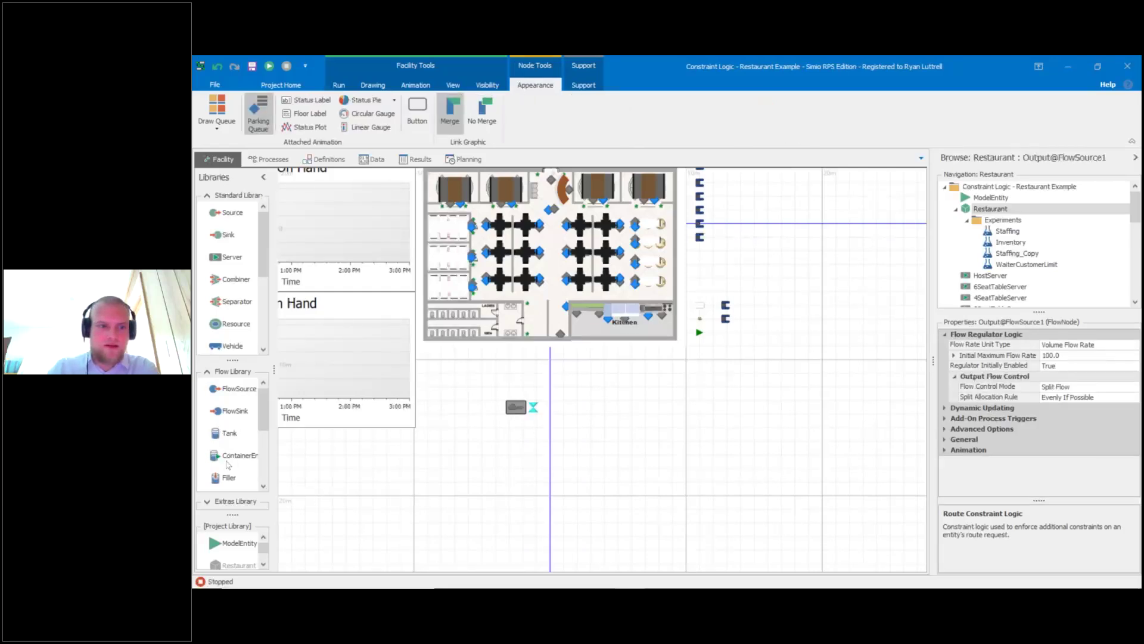
Place a standalone FlowNode just below the FlowSource's output node, keeping its default name, and inspect its flow control properties.
scroll(228, 465, down, 2)
scroll(227, 464, down, 4)
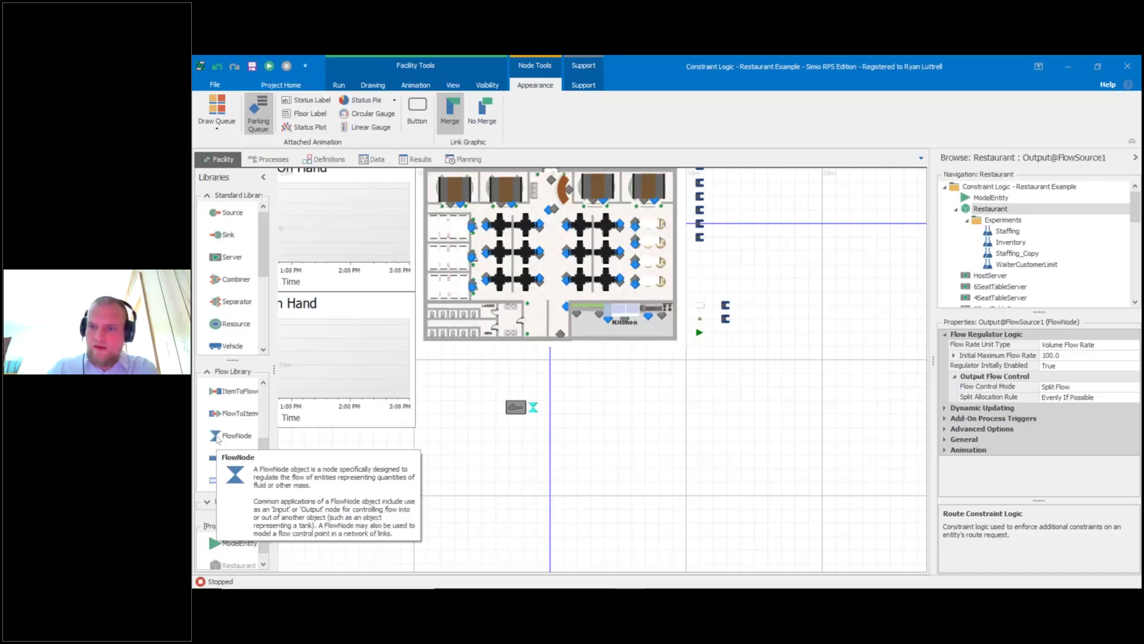
drag(216, 440, 544, 431)
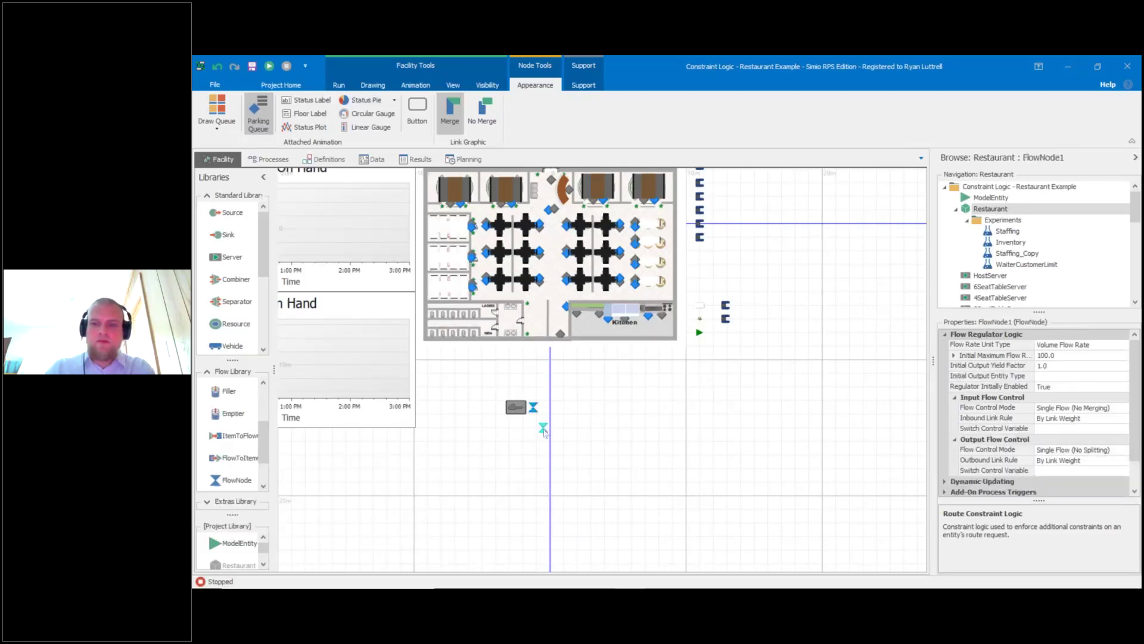
click(544, 428)
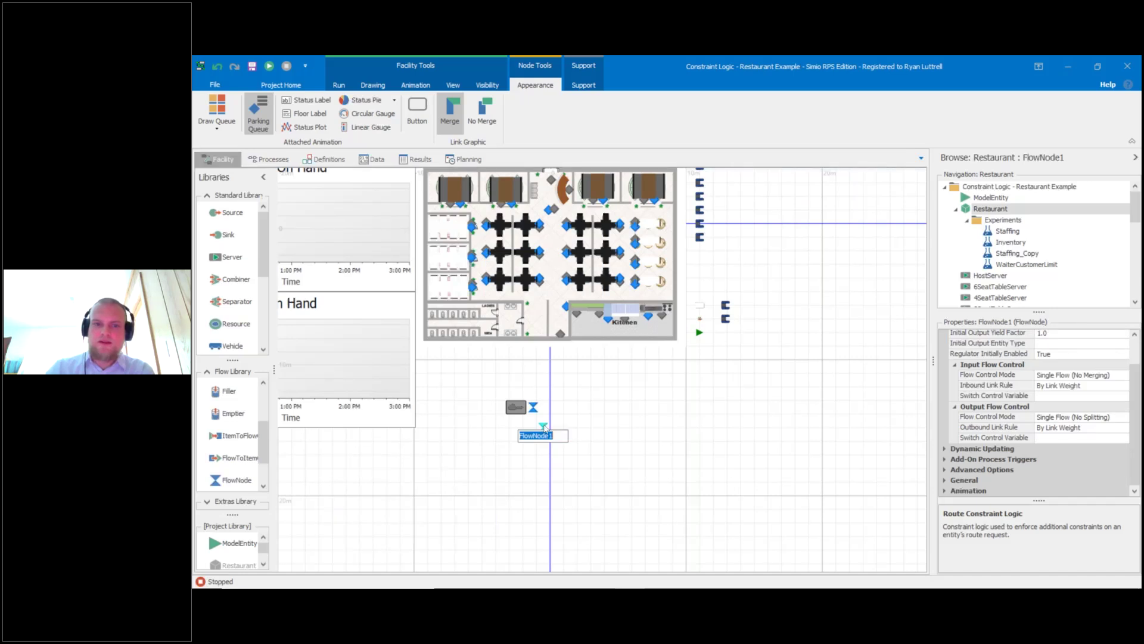
key(Escape)
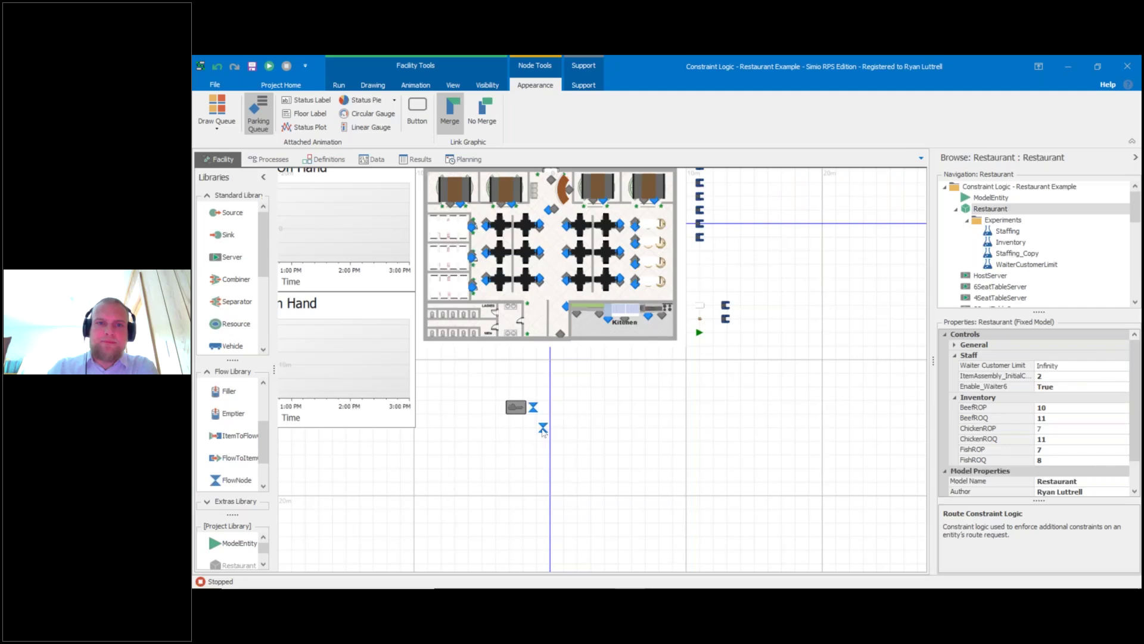
click(516, 408)
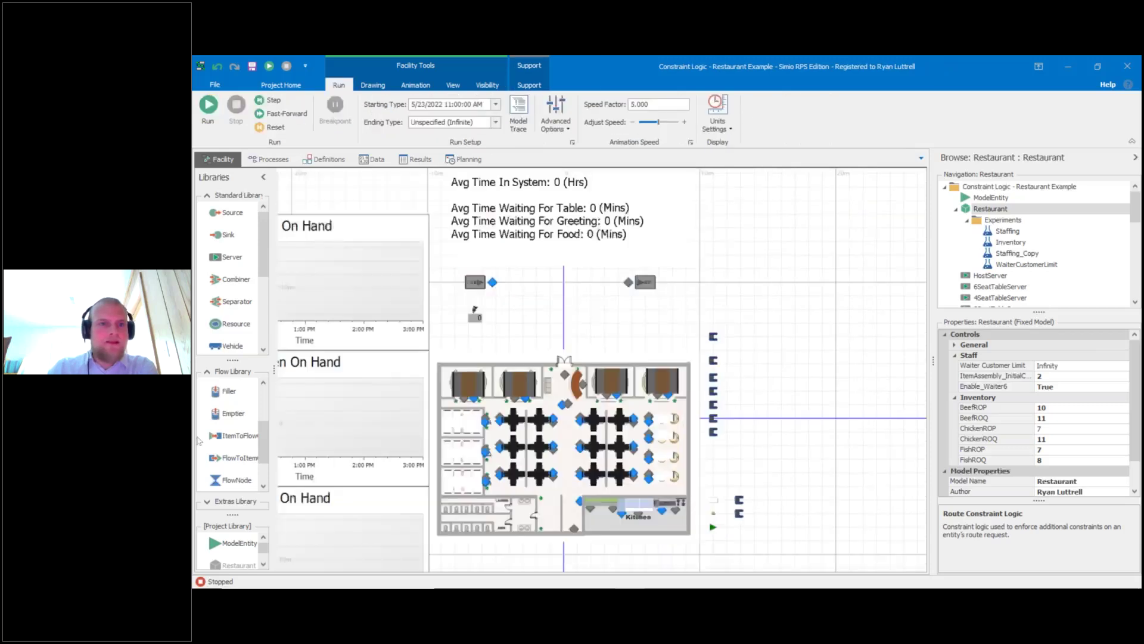
scroll(198, 440, up, 2)
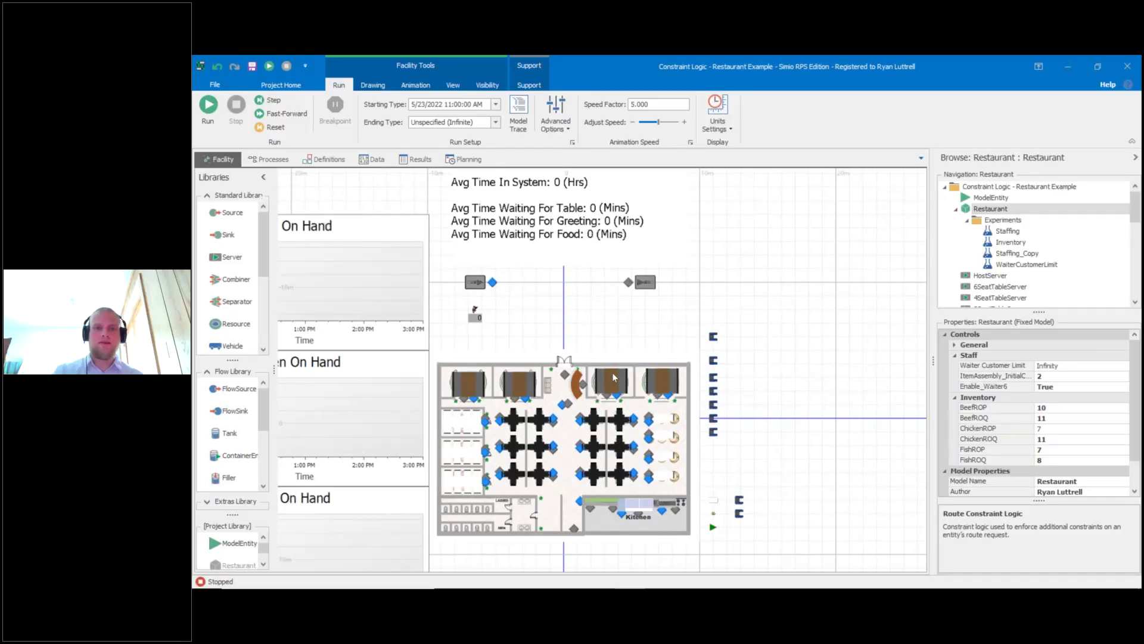
Add an integer property column named MinGroupSize to TblTableRouting.
click(371, 160)
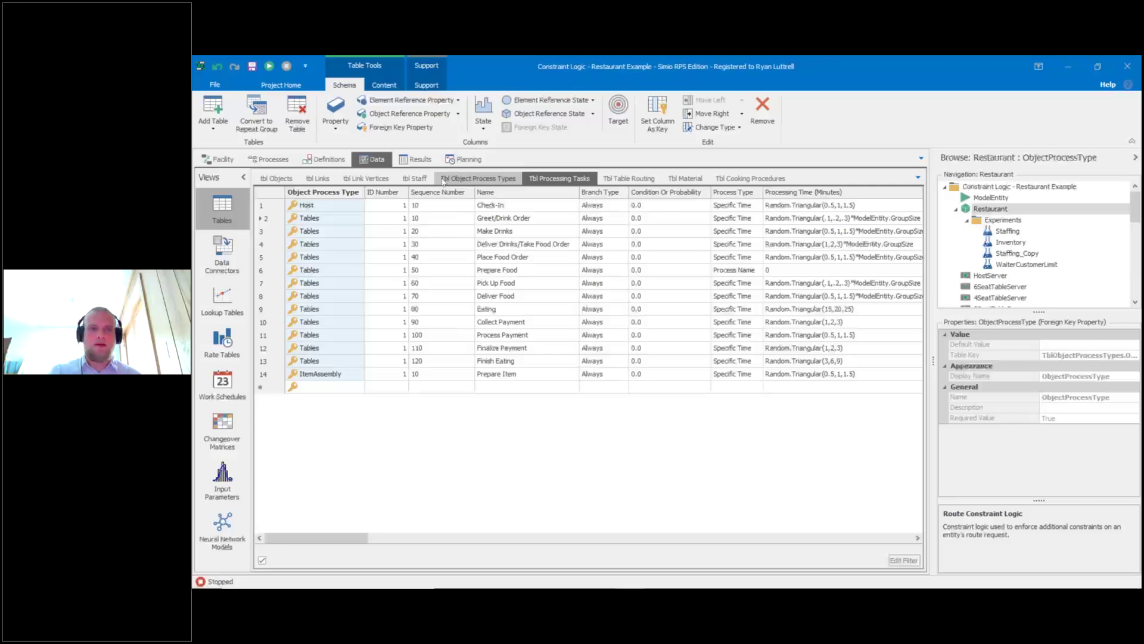
click(651, 178)
click(336, 124)
click(358, 160)
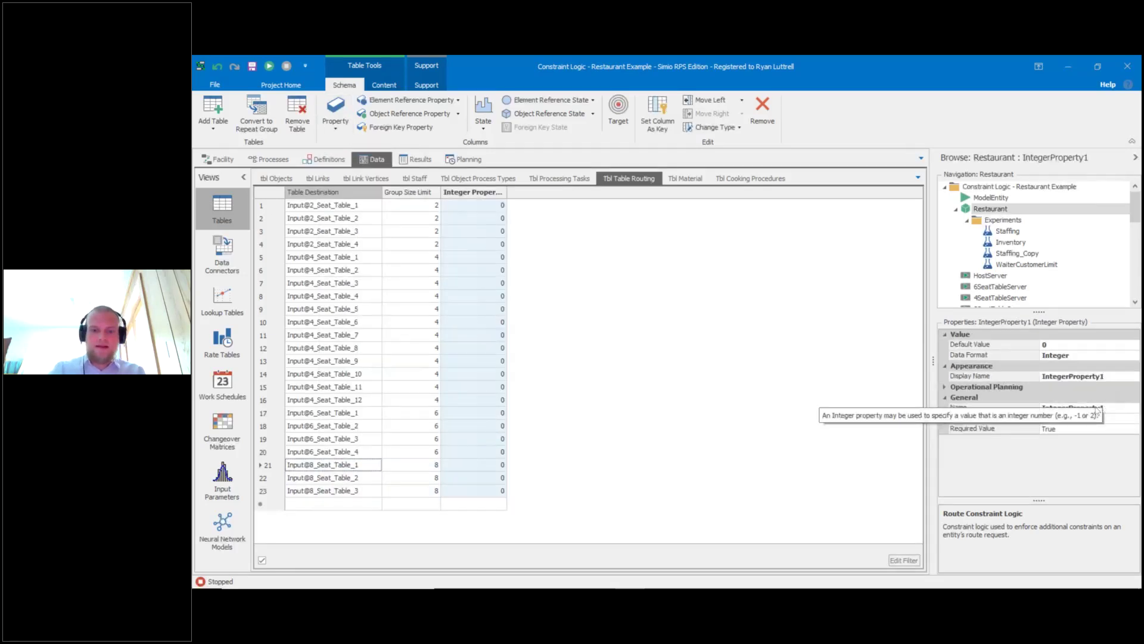
click(1097, 408)
text(MinGoroupSize)
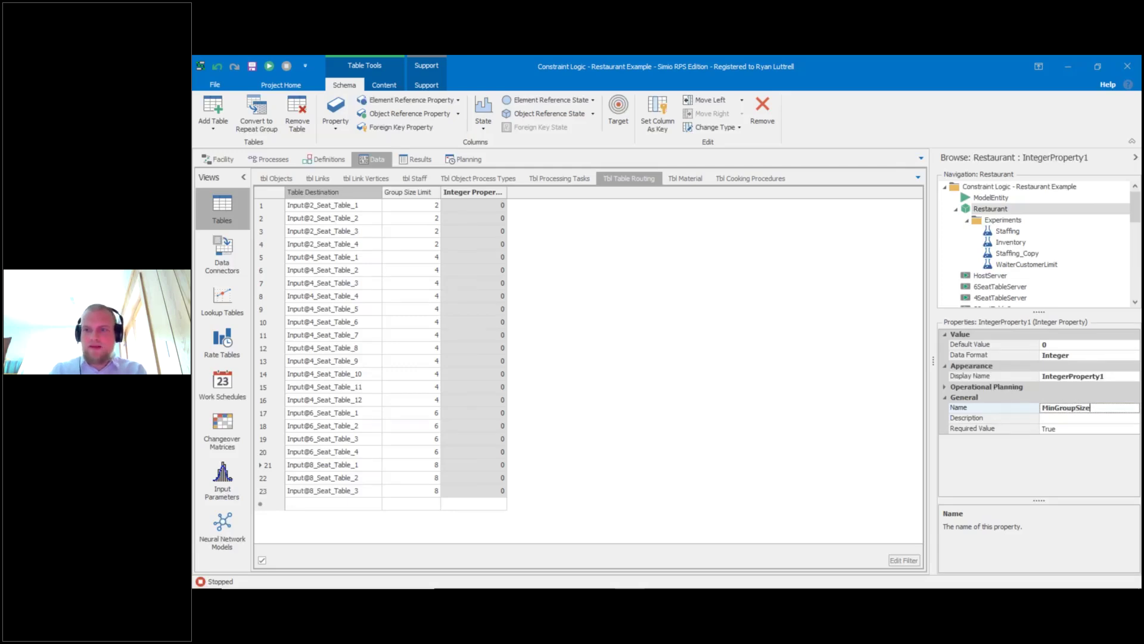
key(Escape)
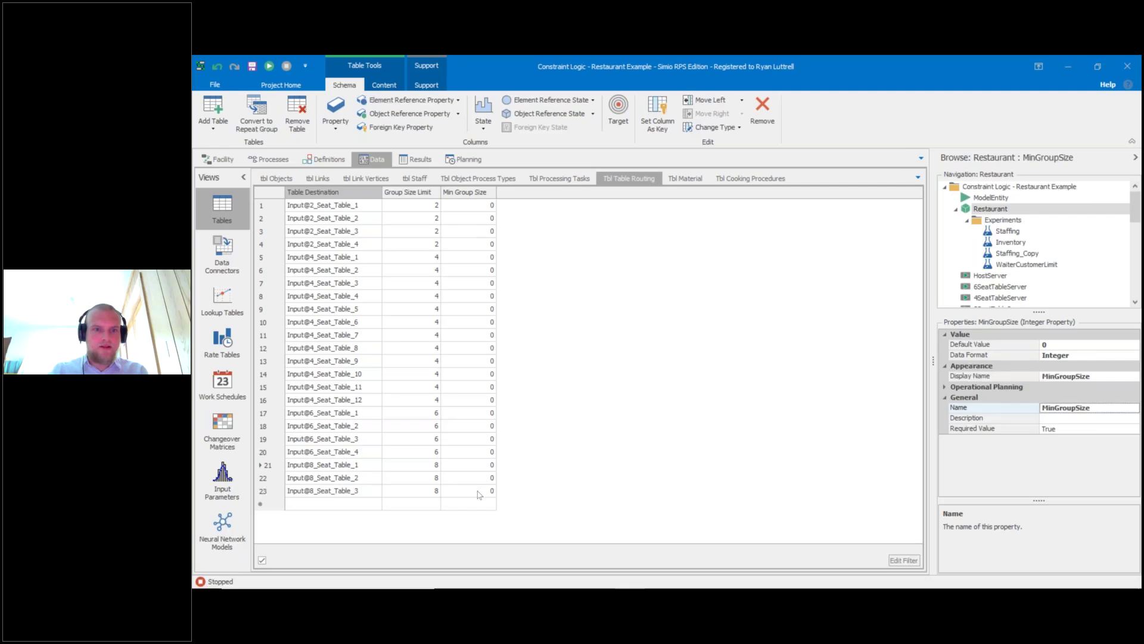
Set the minimum group size to 2 for all four 6-seat table destinations in TblTableRouting.
click(467, 413)
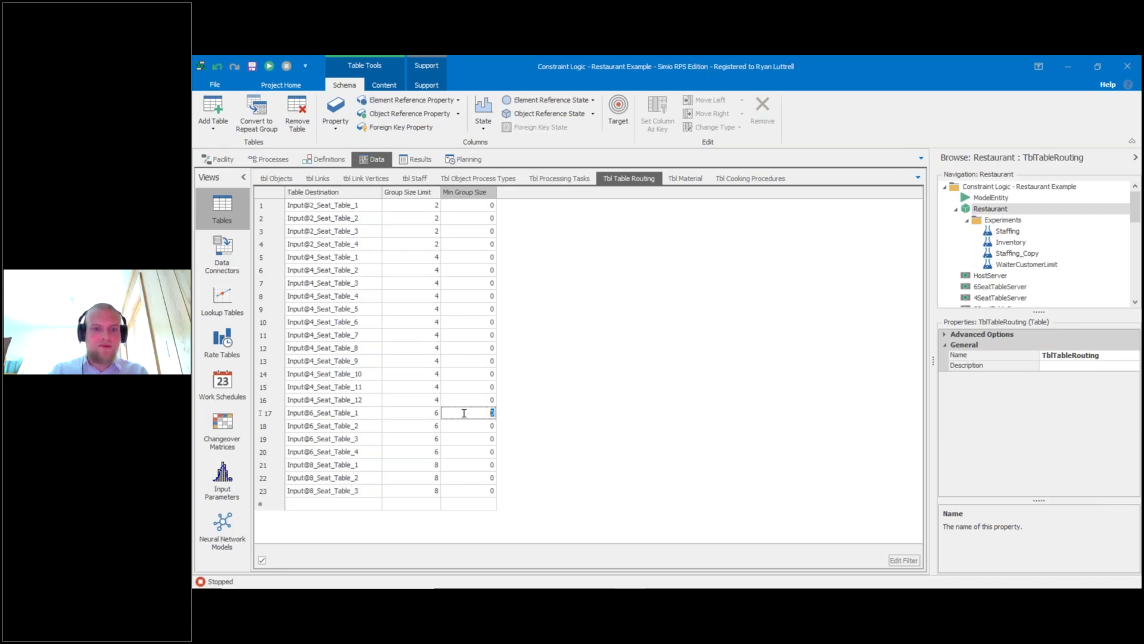
text(2)
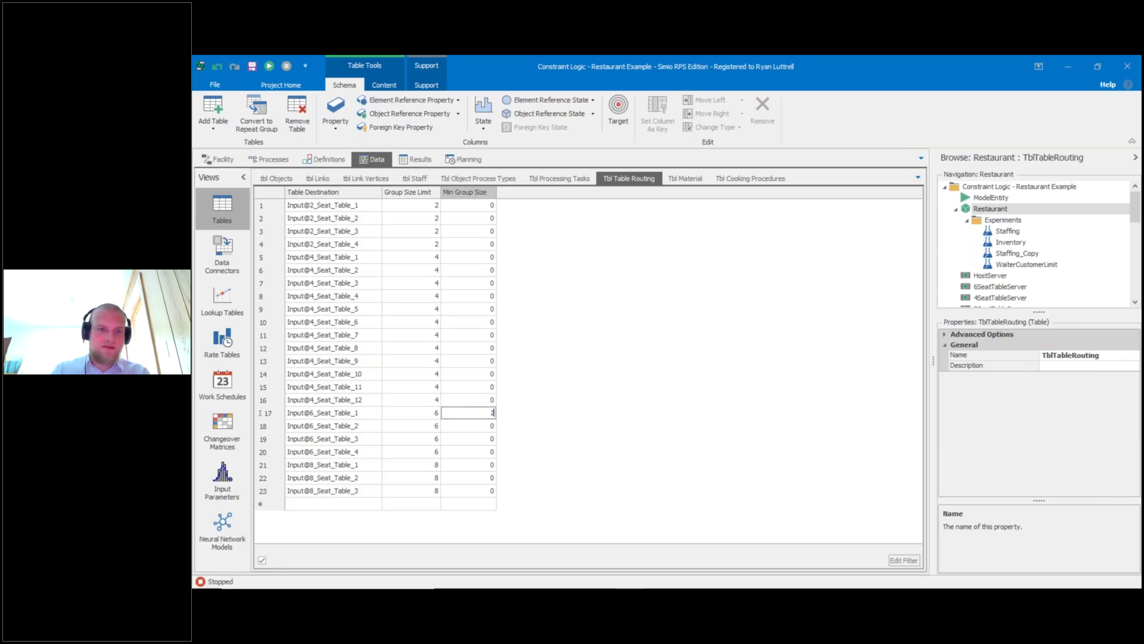
key(Return)
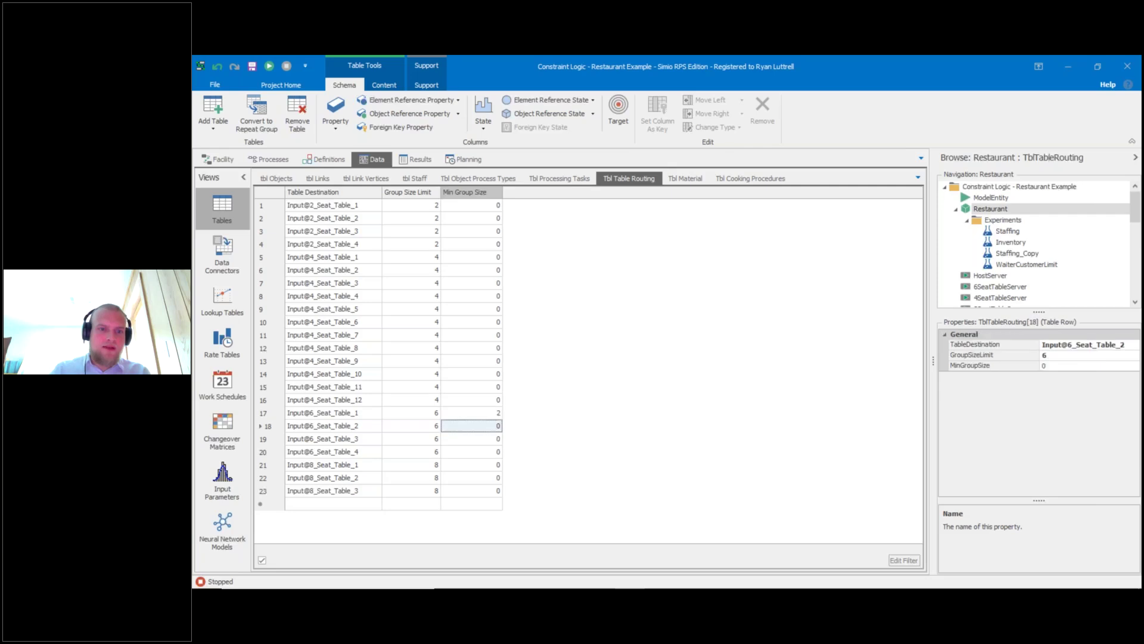
text(2)
key(Return)
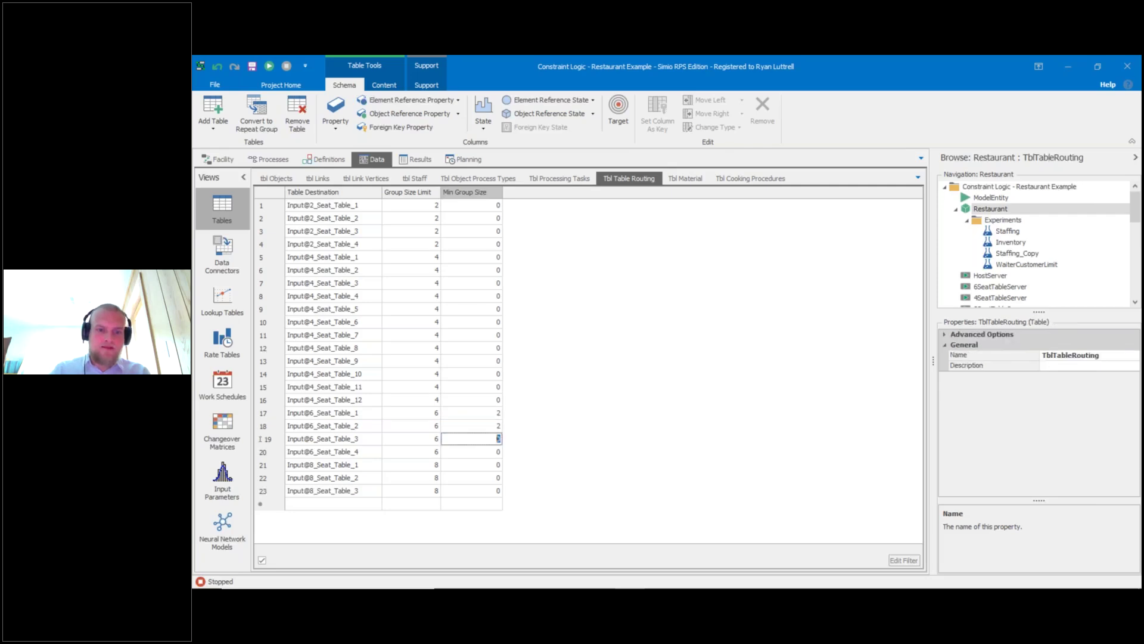
text(2)
key(Return)
text(2)
key(Return)
Set the minimum group size to 4 for the three 8-seat table destinations in TblTableRouting.
text(4)
key(Return)
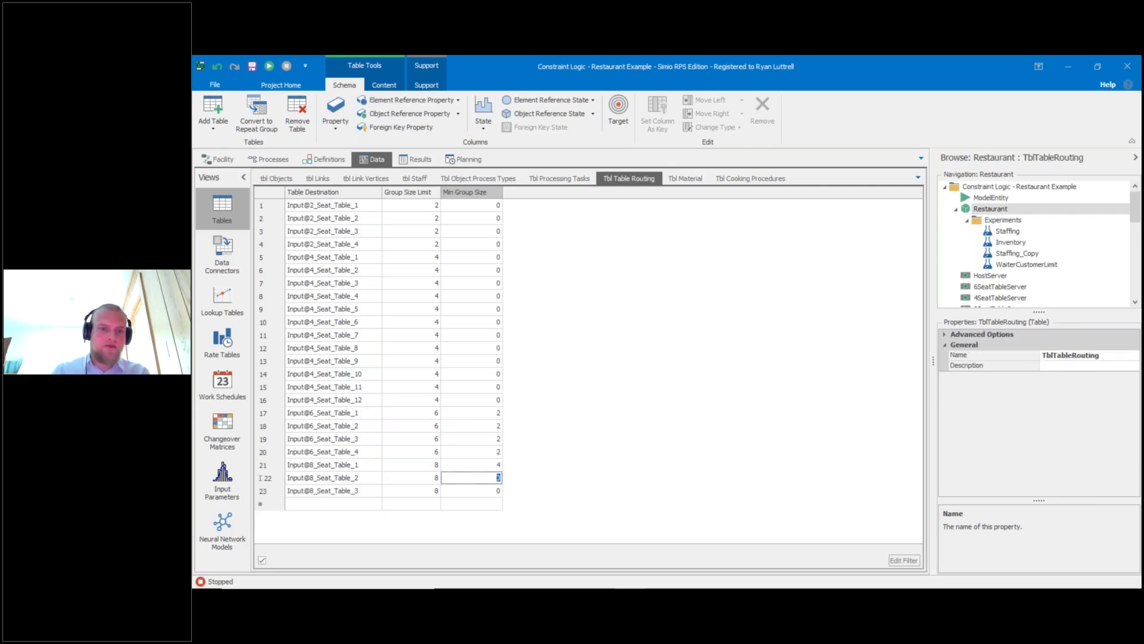
text(4)
key(Return)
text(4)
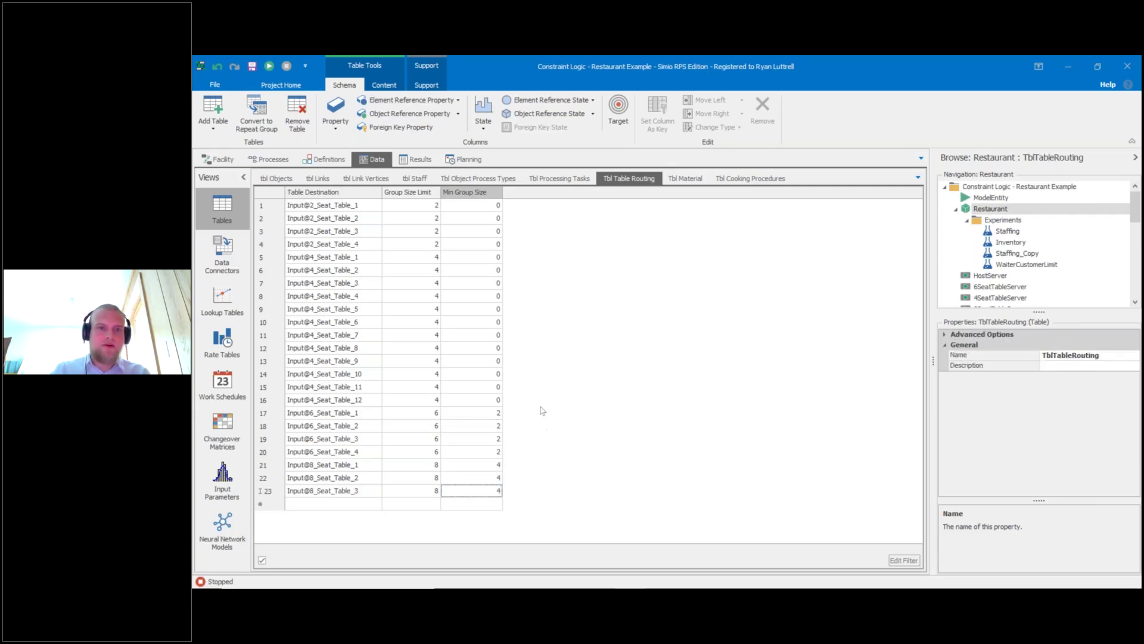
click(257, 220)
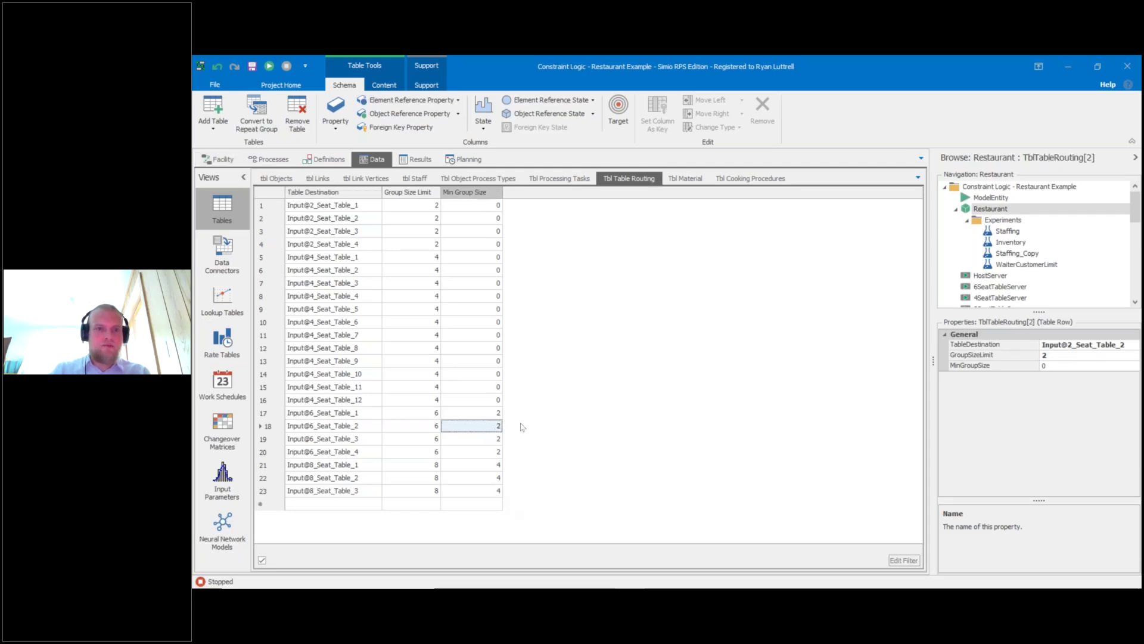
Show the full Selection Condition under the Entity Destination Type of HostStation's output node in the facility model.
click(224, 159)
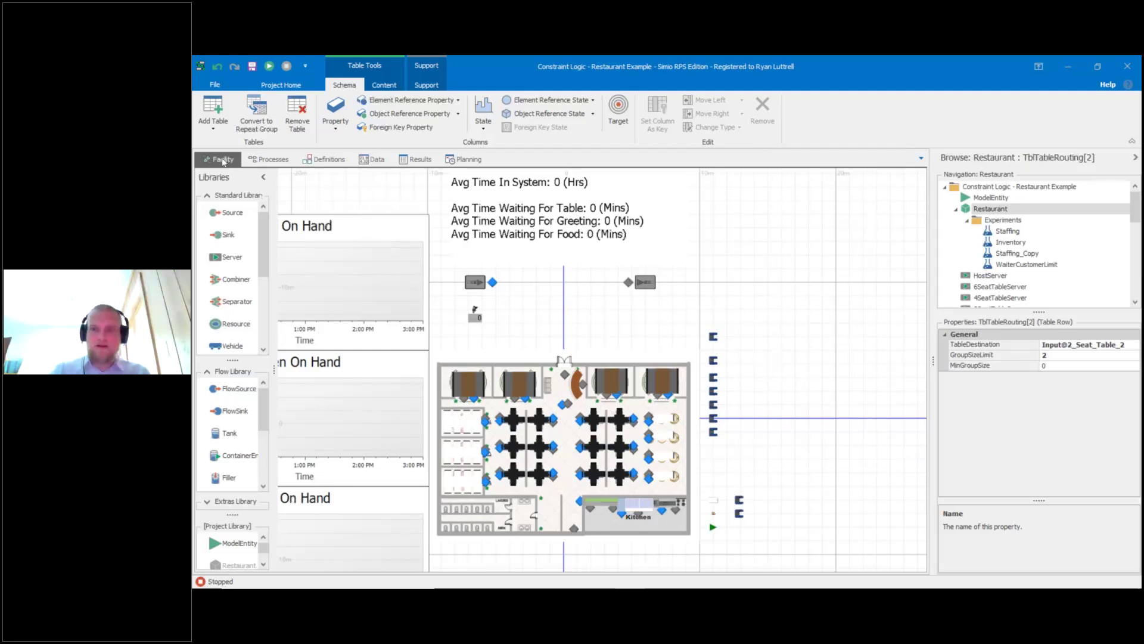
click(567, 411)
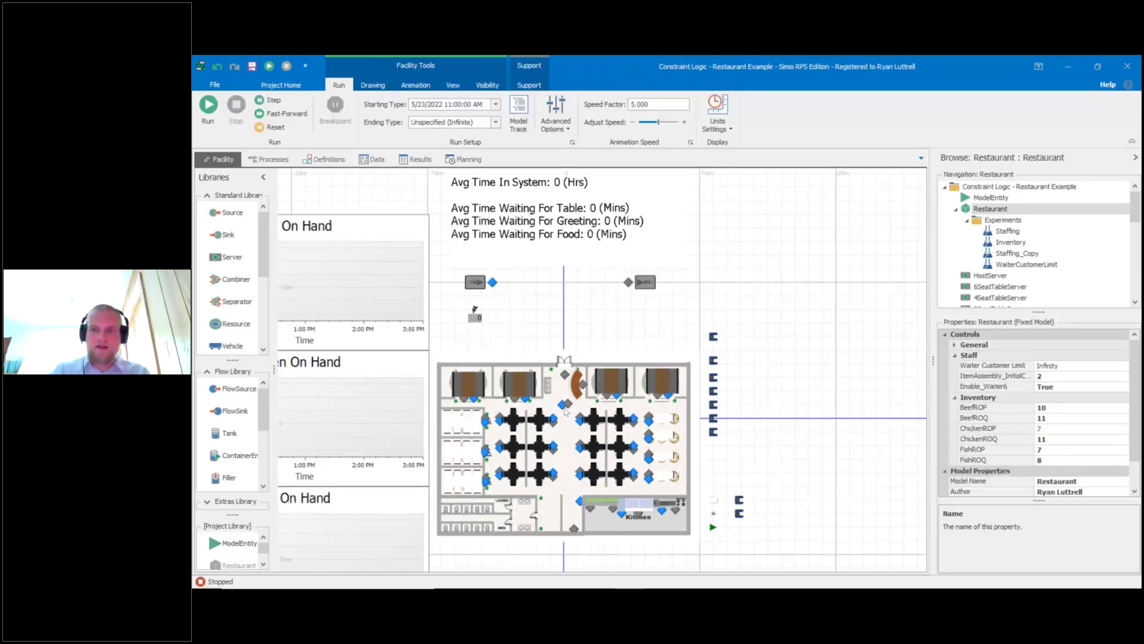
click(564, 406)
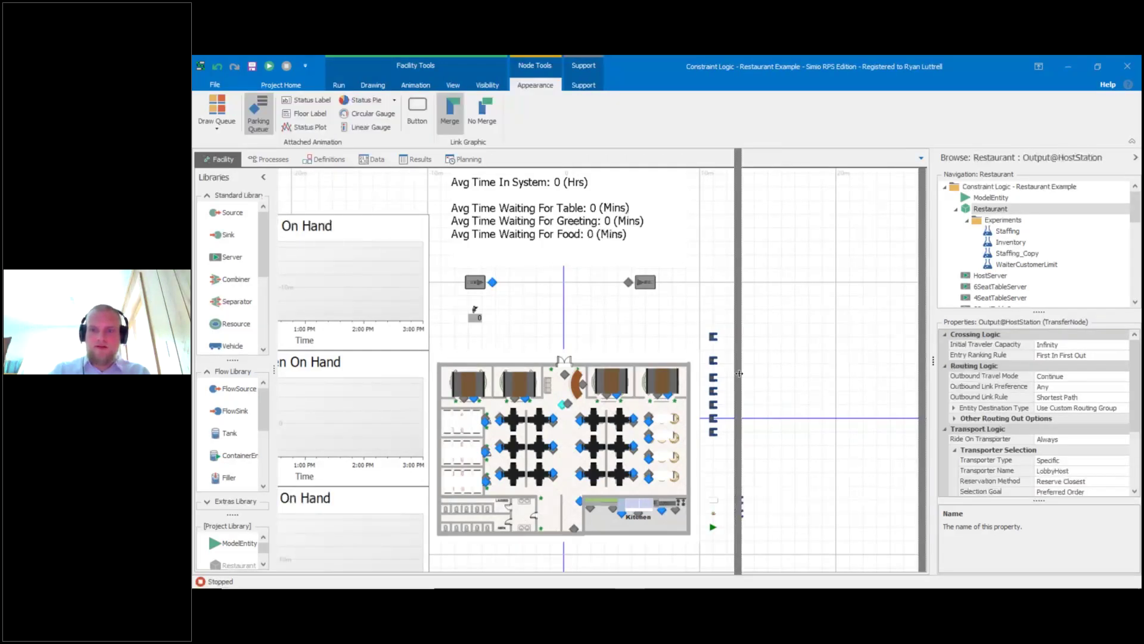
drag(739, 373, 738, 373)
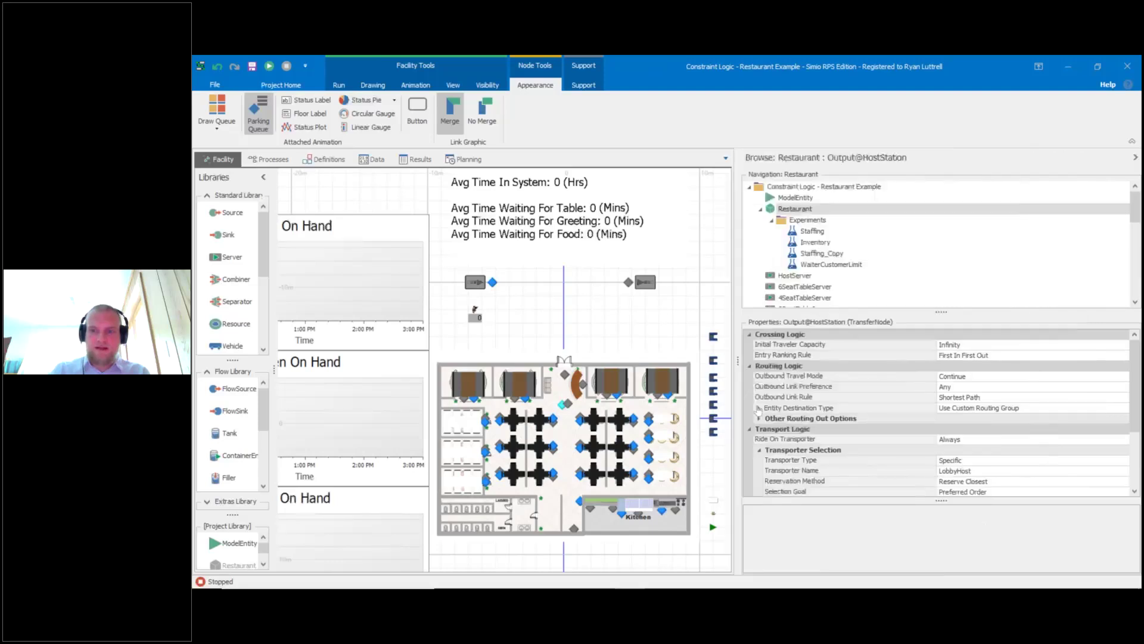
click(758, 408)
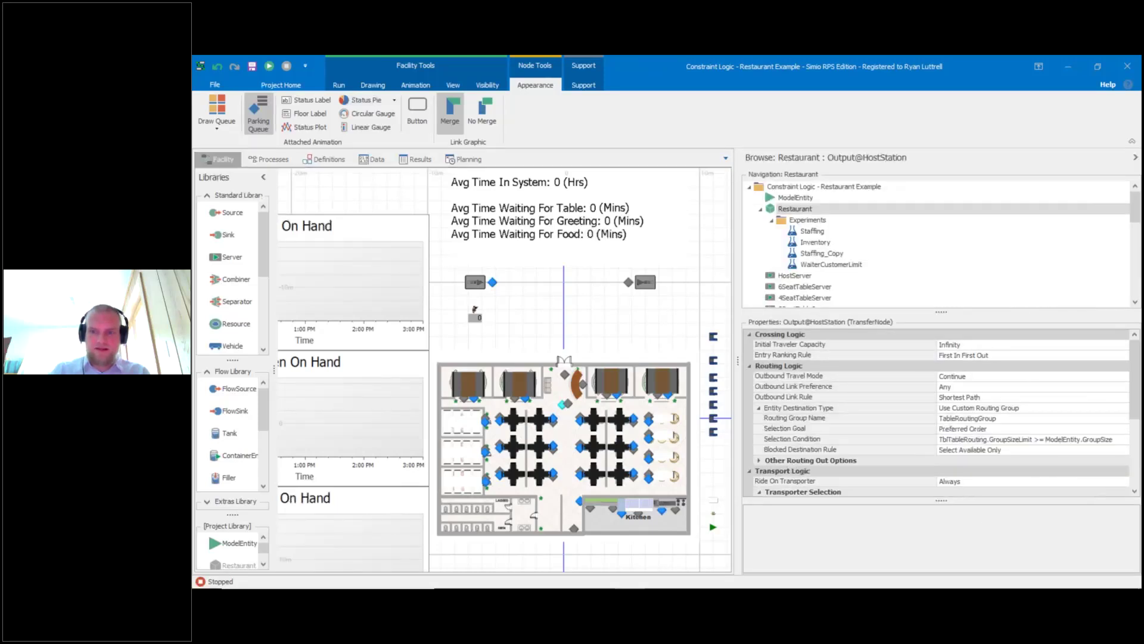
click(940, 439)
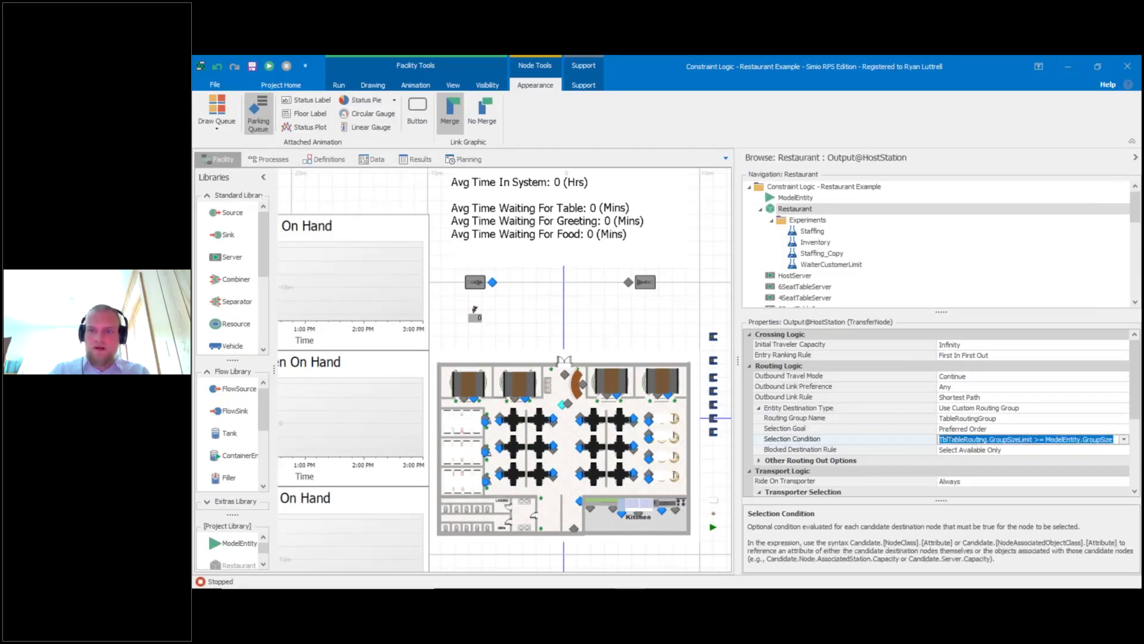
drag(937, 439, 857, 438)
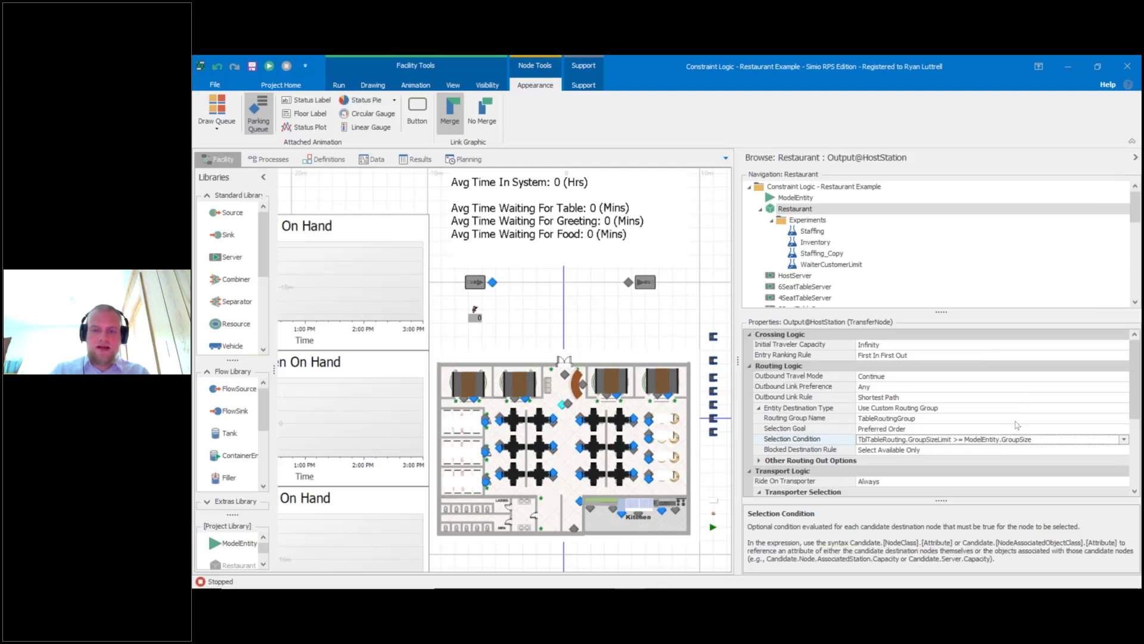
Append "&& TblTableRouting.MinGroupSize" to the Selection Condition expression of HostStation's output node.
click(1124, 439)
key(End)
text(&&)
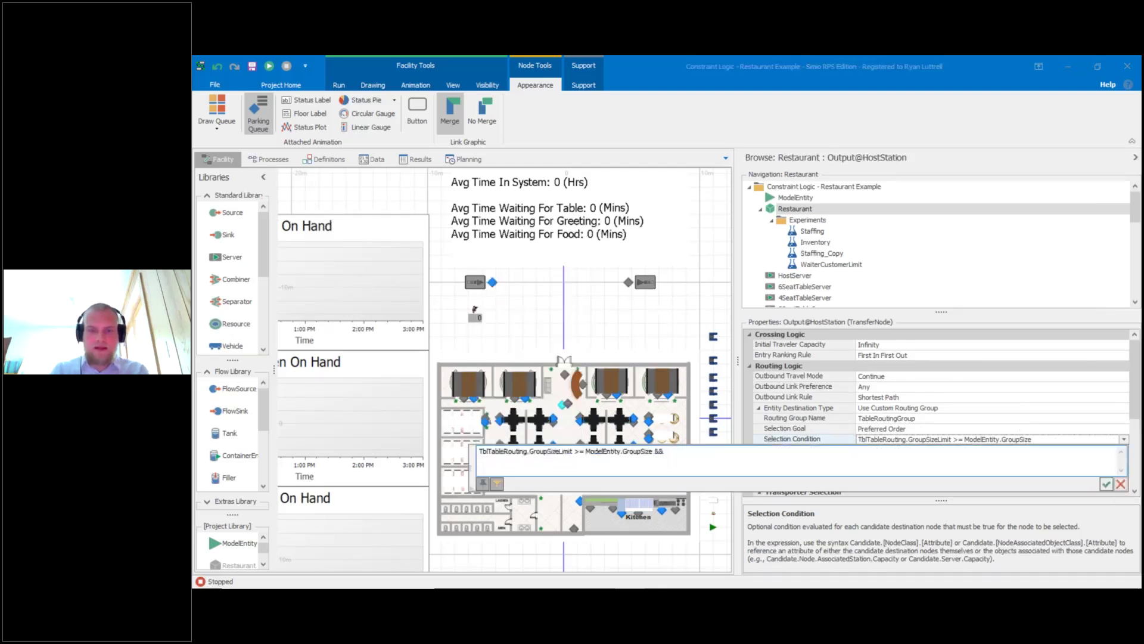
text( tbl)
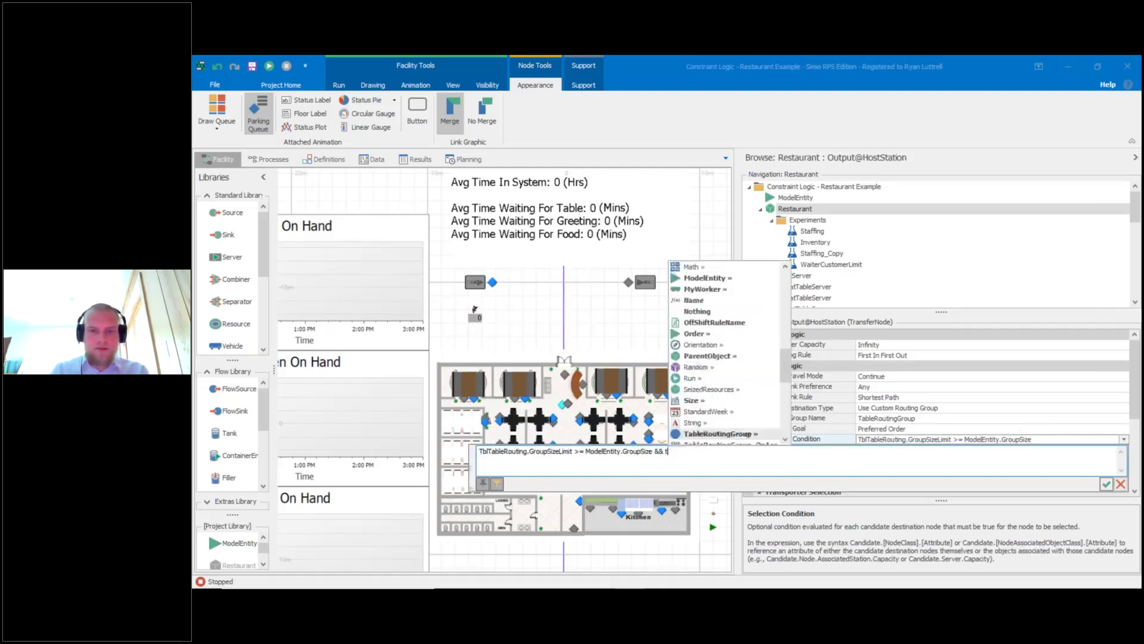
key(Down)
key(Down)
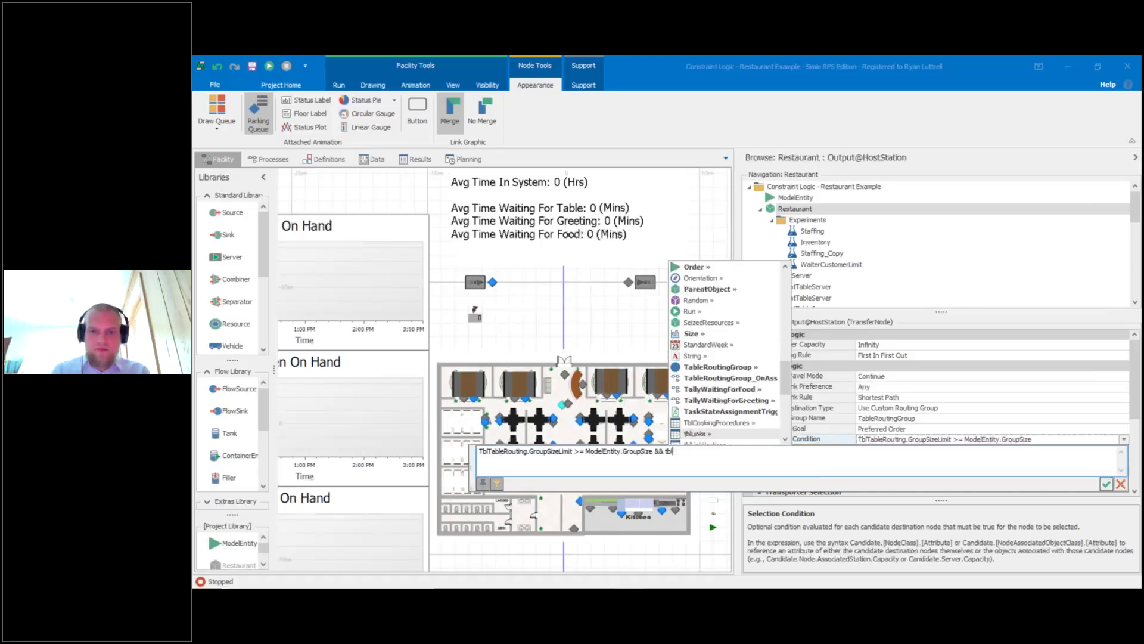
key(Down)
key(Down)
key(Down)
key(Down)
key(Down)
text(.)
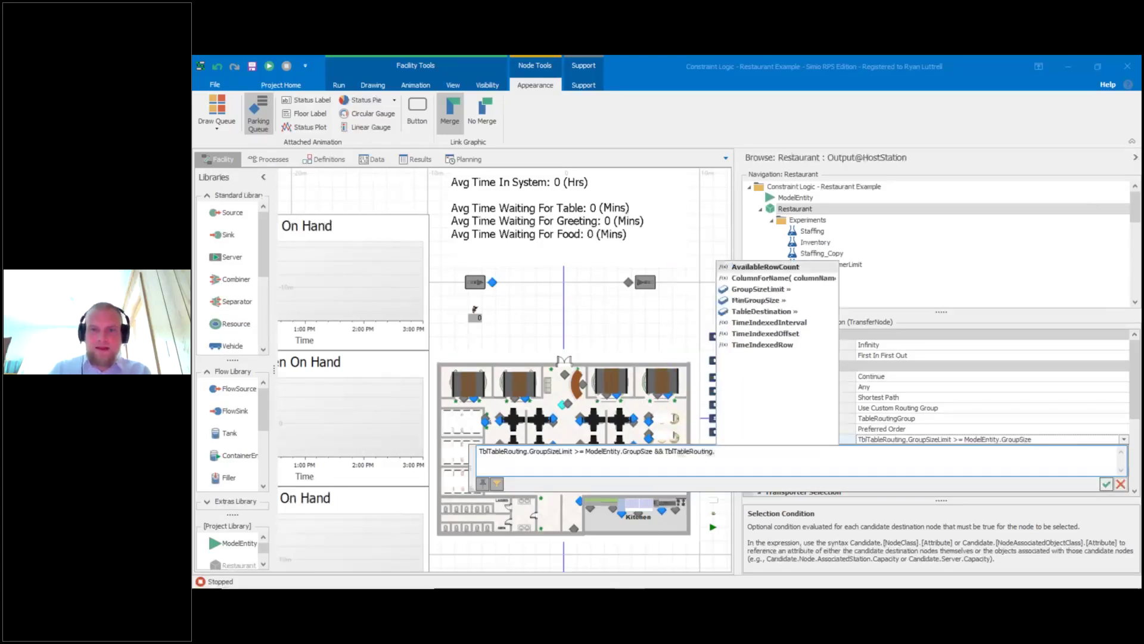
key(Down)
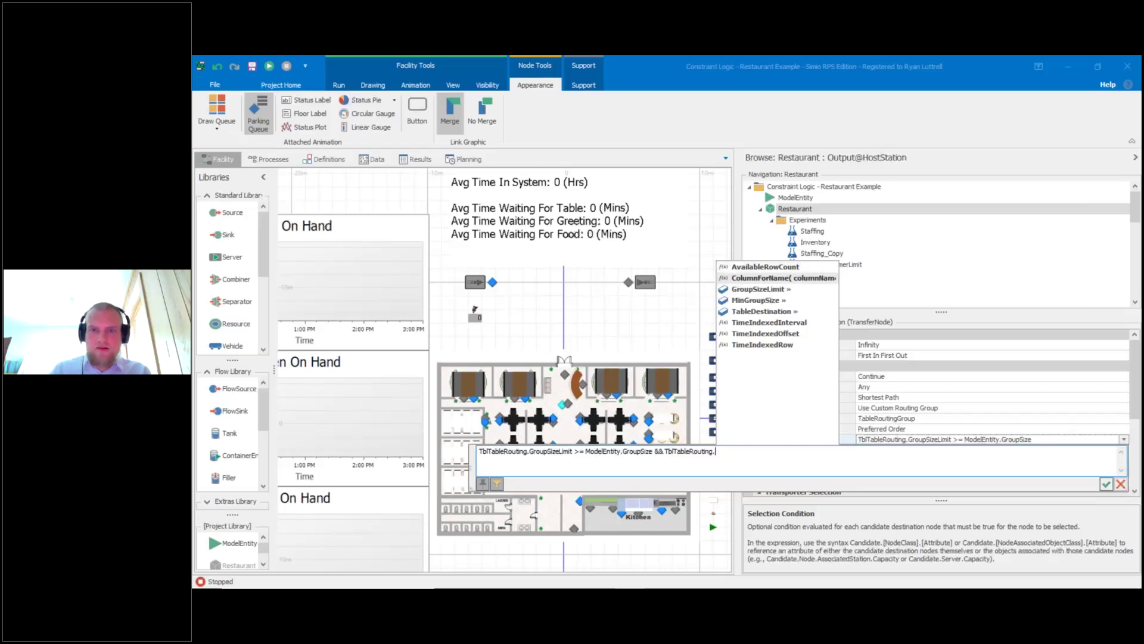
key(Down)
key(Down)
key(Tab)
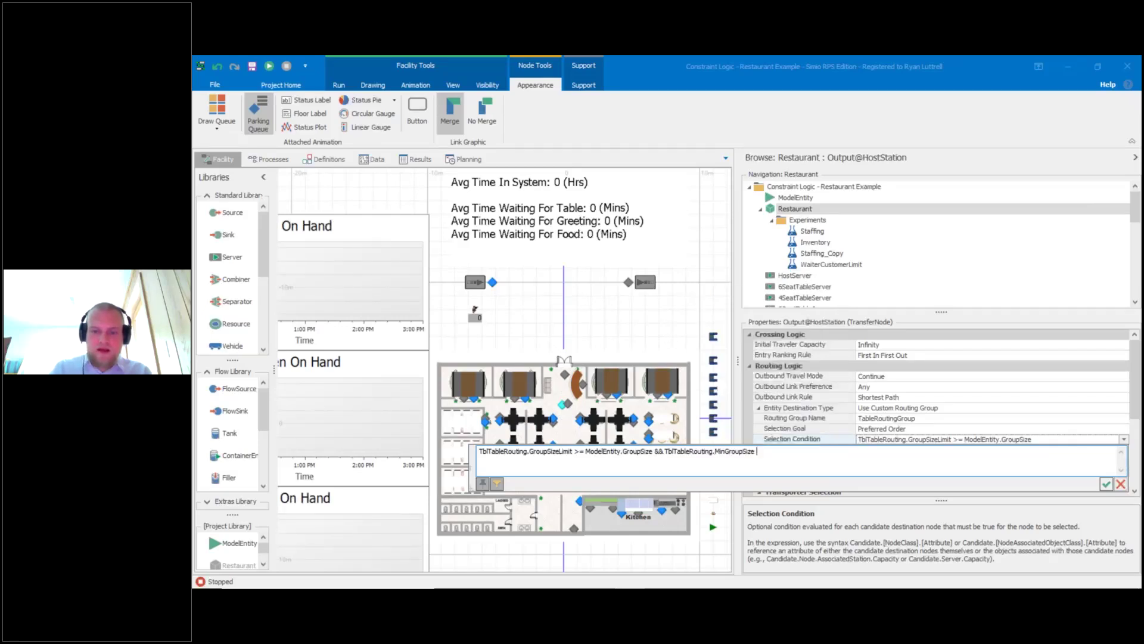
Complete the minimum group size comparison in the Selection Condition with "<= ModelEntity.GroupSize".
text(<=)
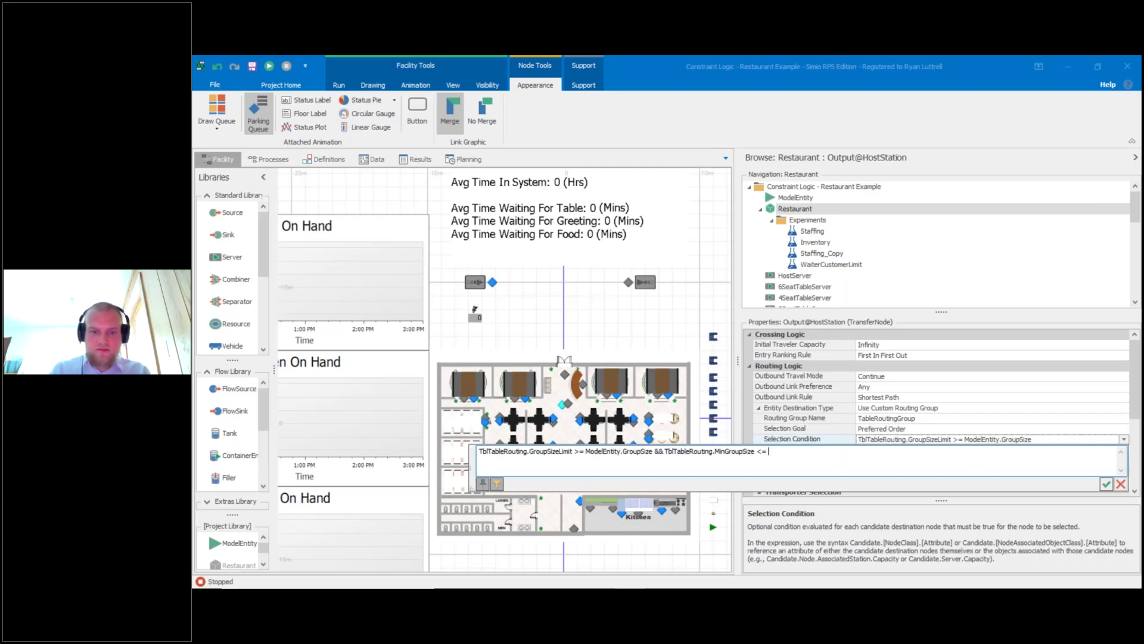
text( Model)
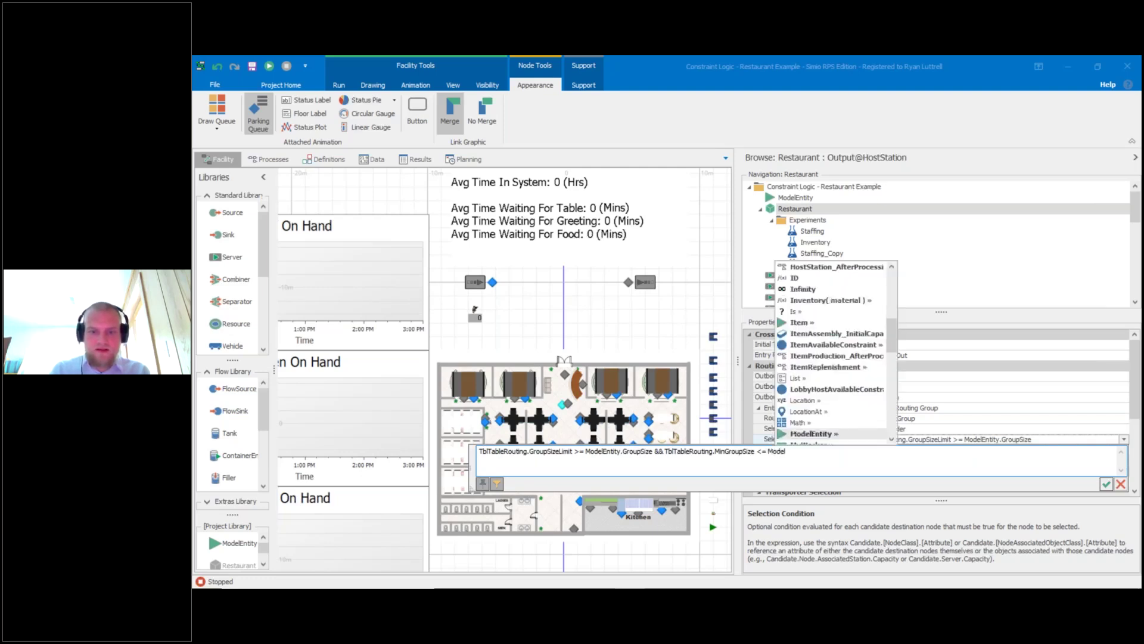
text(Entity.)
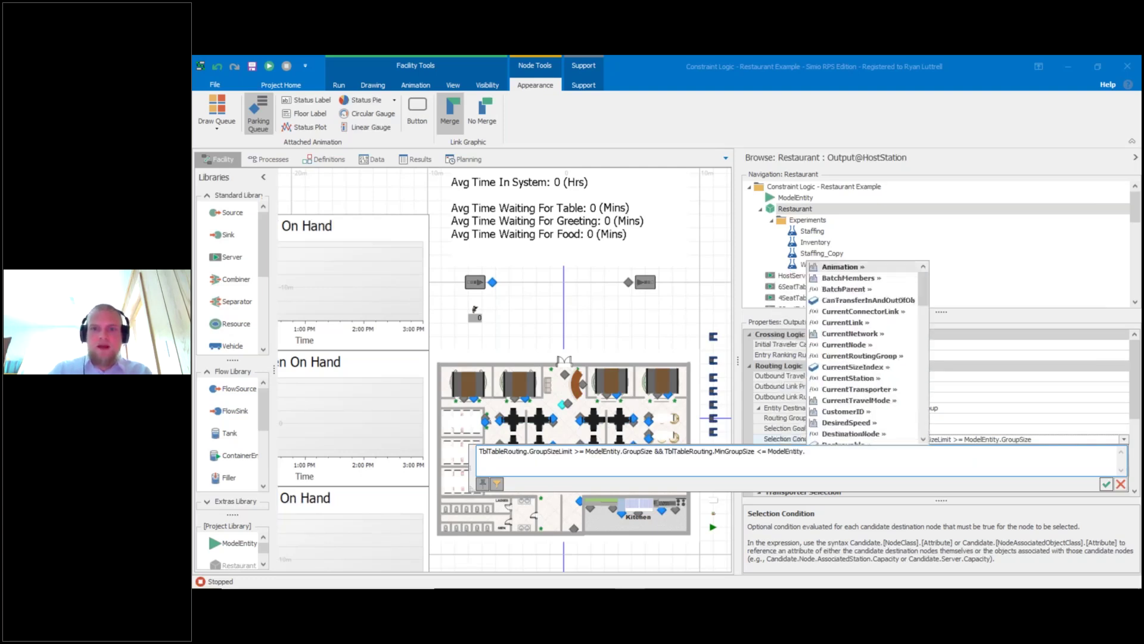
text(GroupSize)
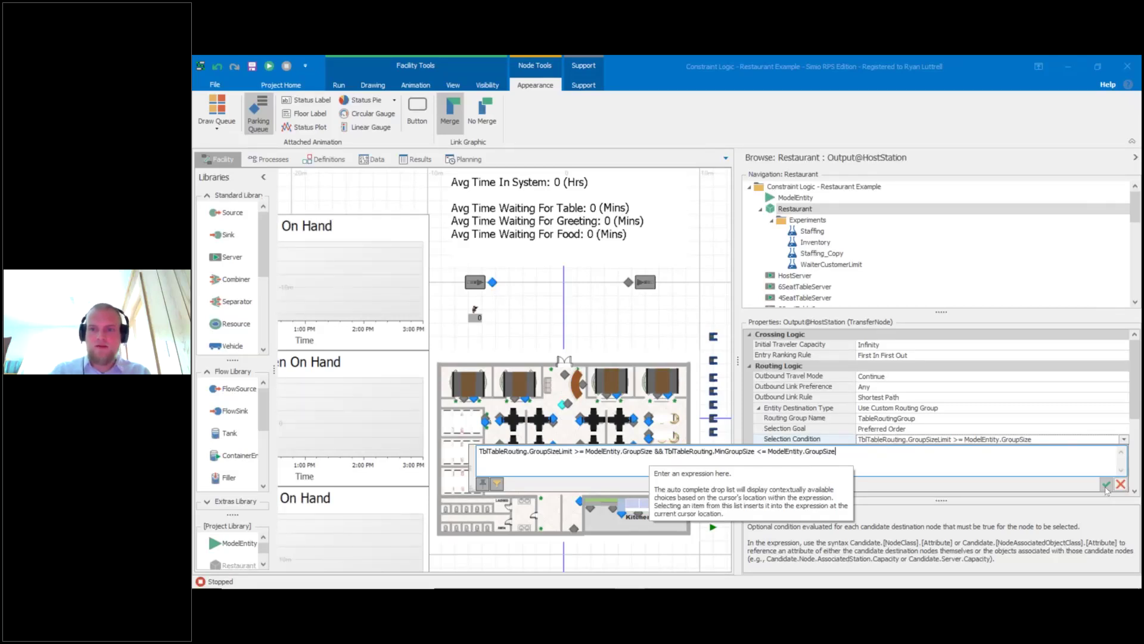
Insert the partial expression "Math.if(ModelEntity." before the MinGroupSize comparison in the Selection Condition and accept the expression.
shift+click(666, 451)
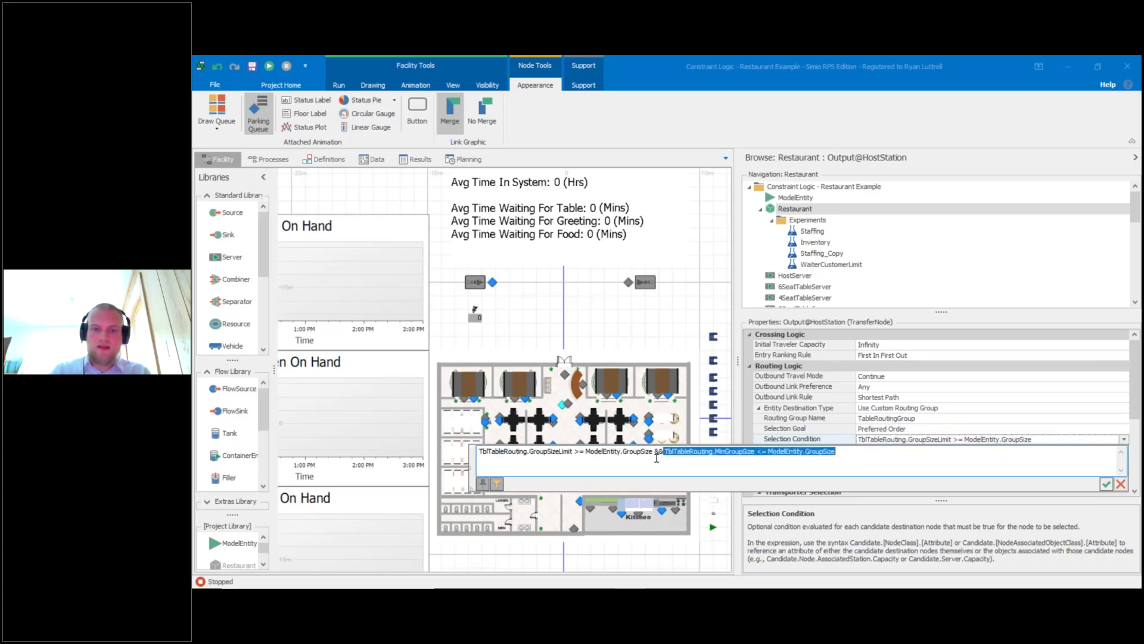
click(666, 467)
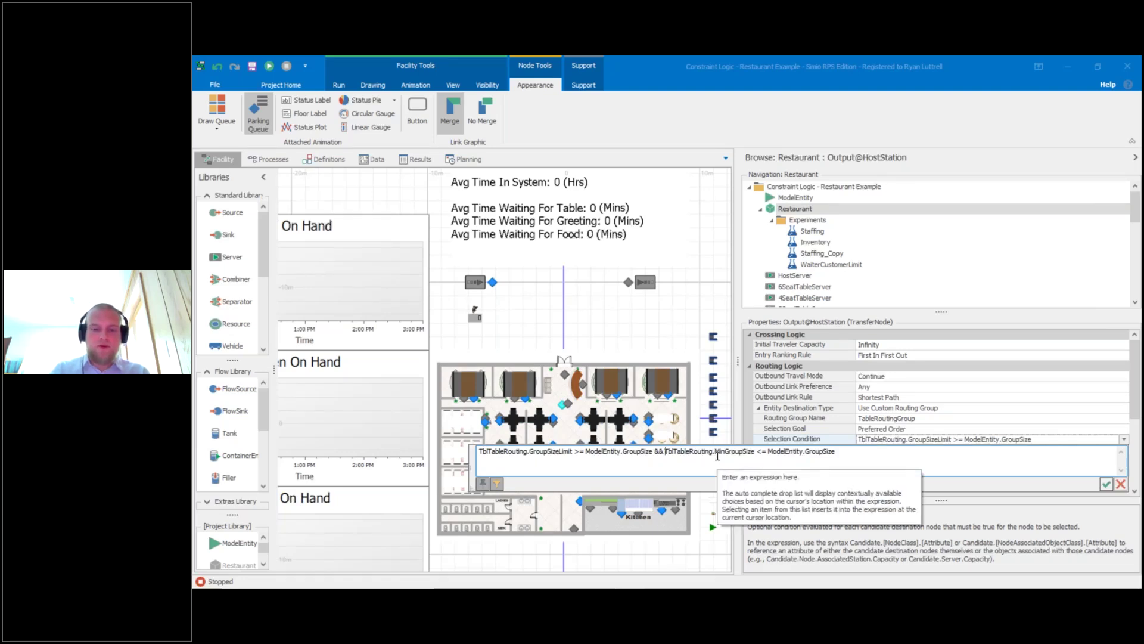
text(Math)
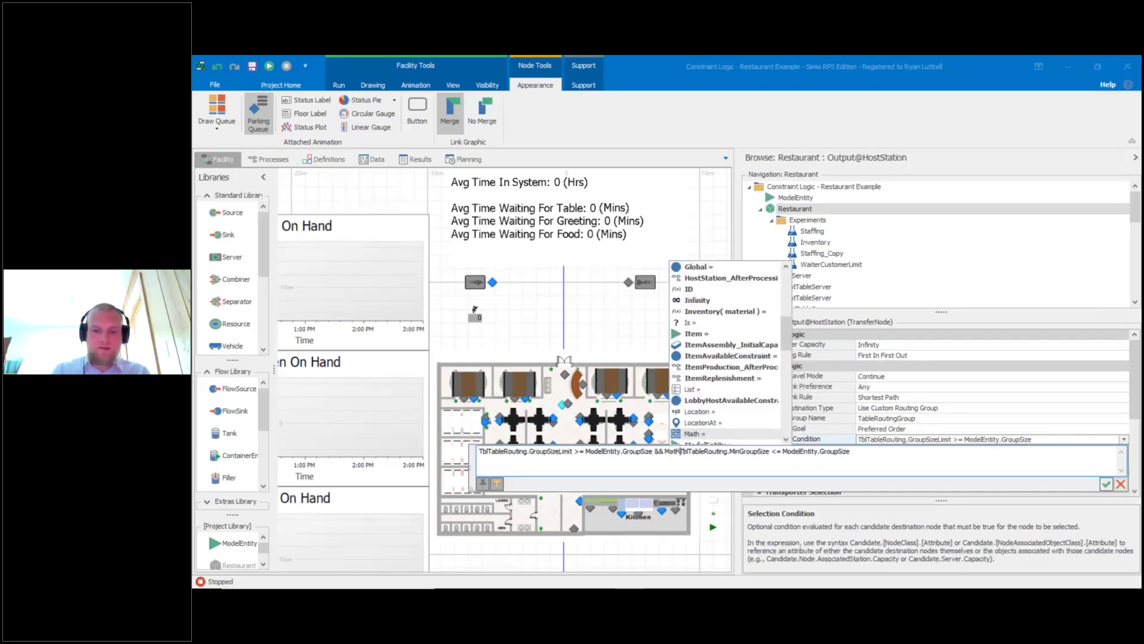
text(.IF)
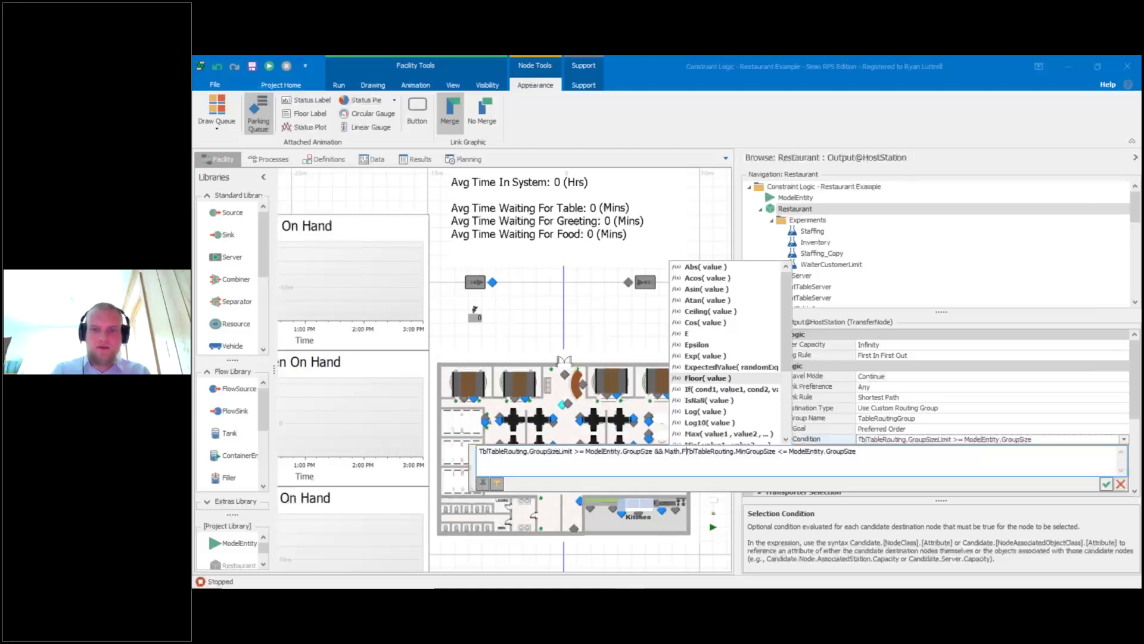
key(BackSpace)
key(BackSpace)
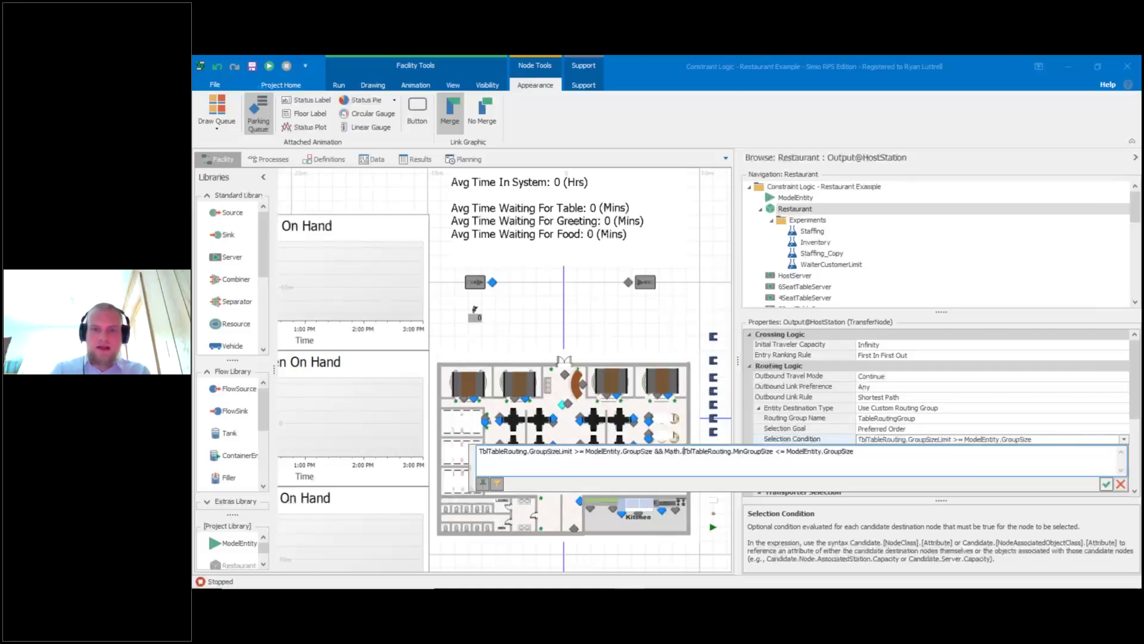
text(if(Mode)
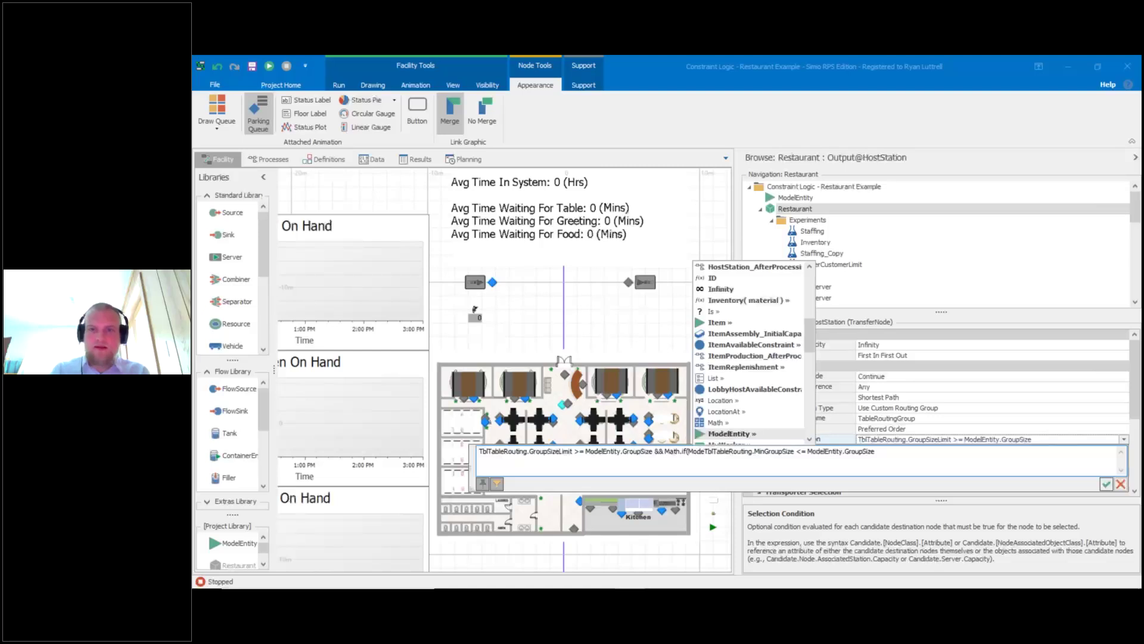
text(lEntity.)
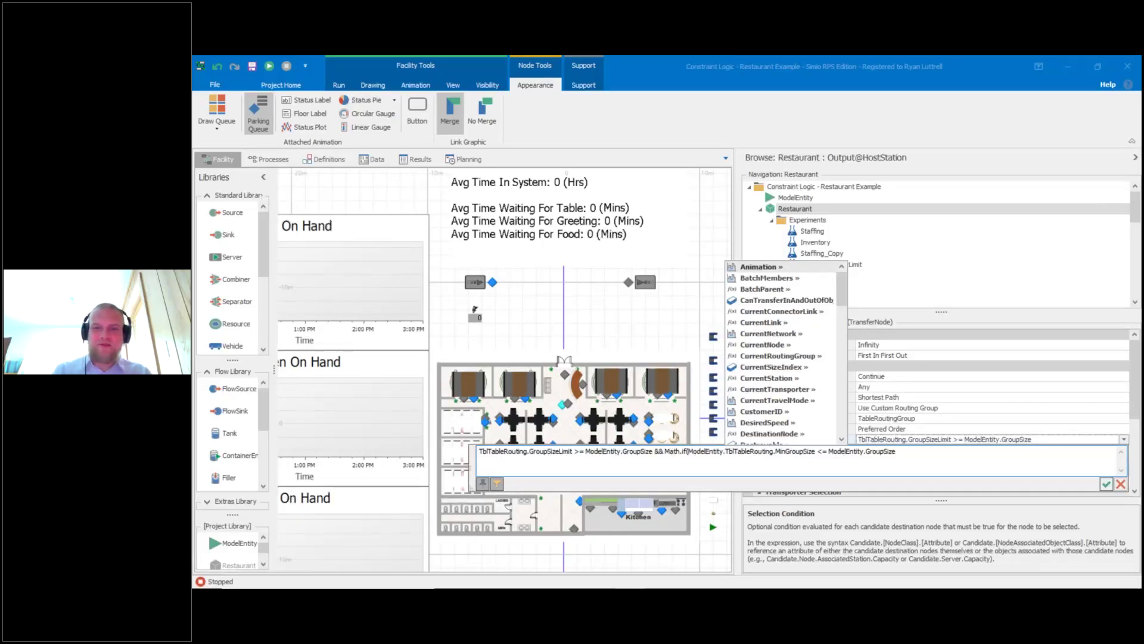
click(1110, 484)
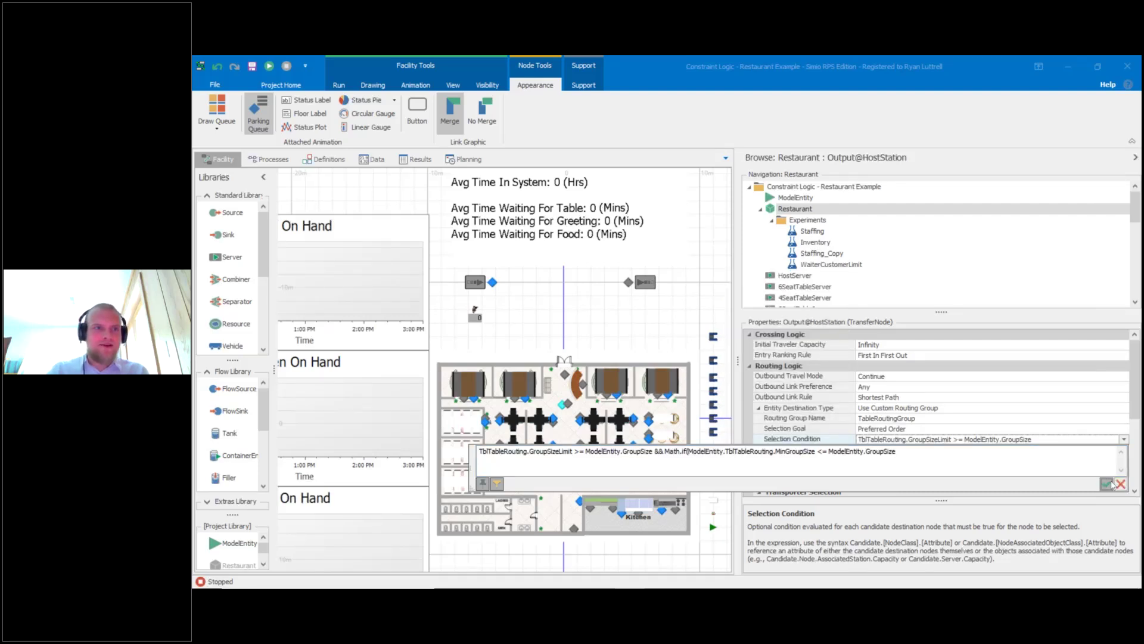
click(1108, 484)
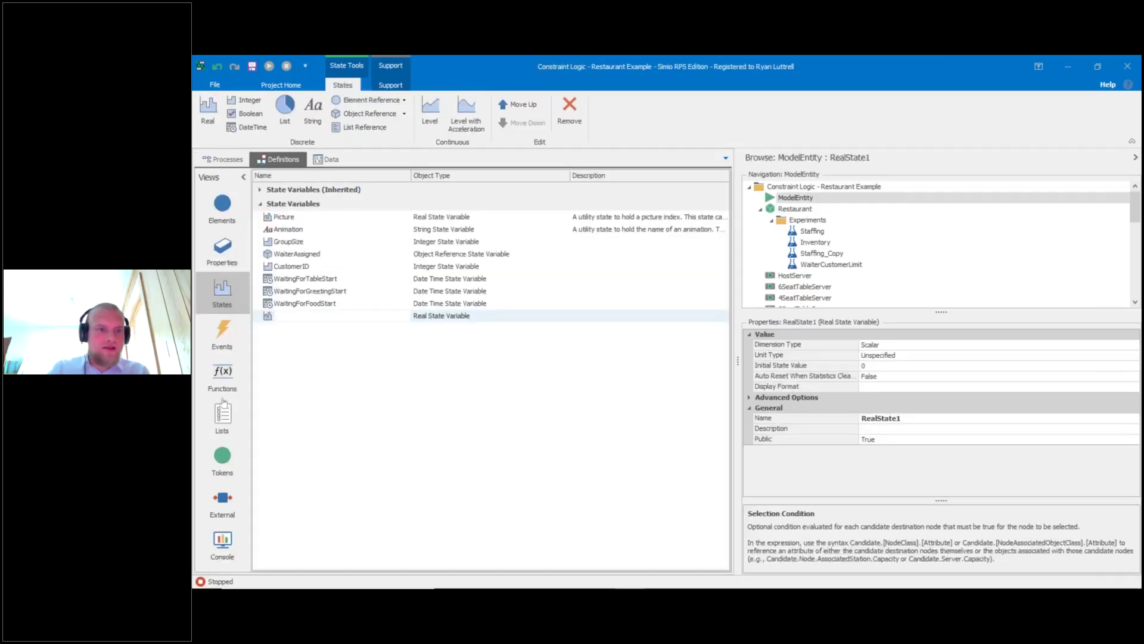
Remove the newly added real state variable RealState1 from ModelEntity's state definitions.
key(Escape)
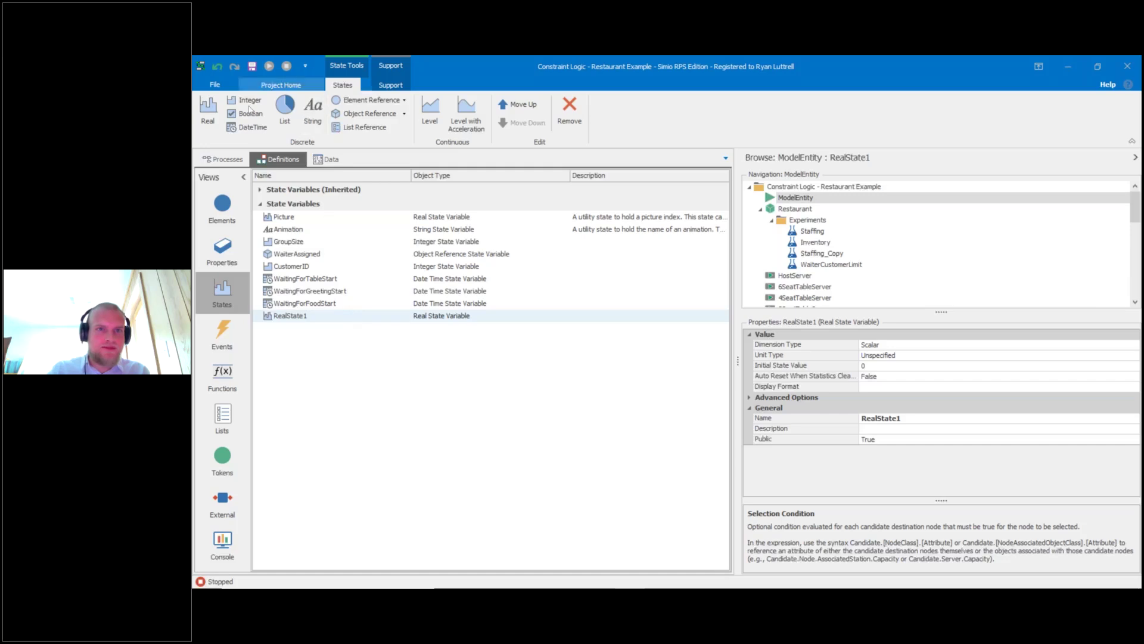
click(570, 113)
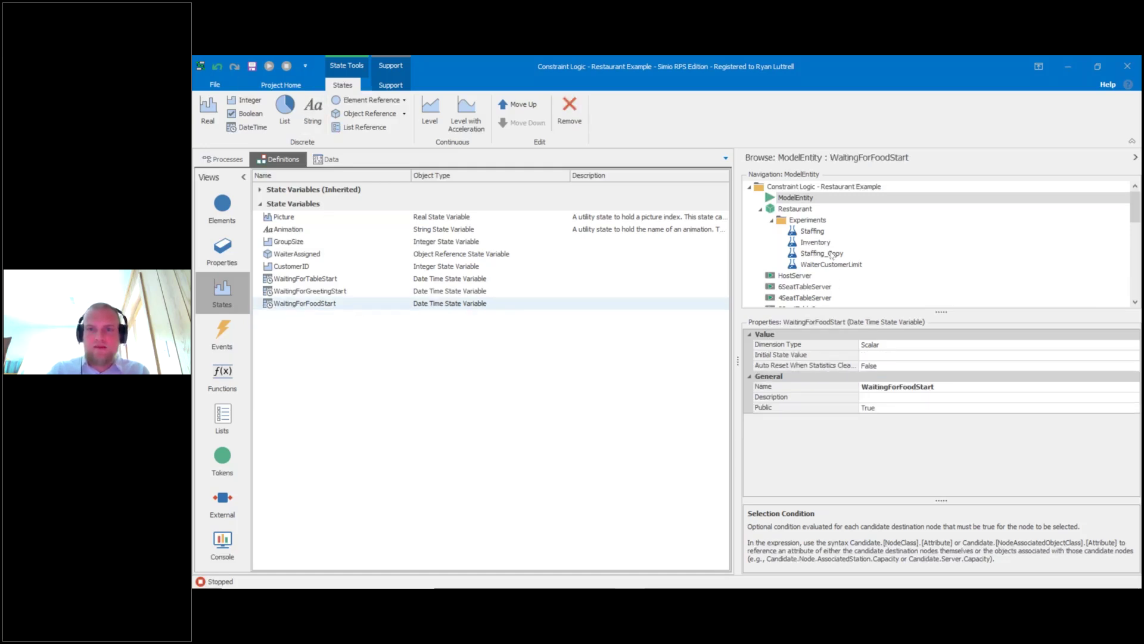
In the Restaurant model, complete the Math.if reference in the HostStation output node's Selection Condition as ModelEntity.WaitingForTableStart.
click(795, 210)
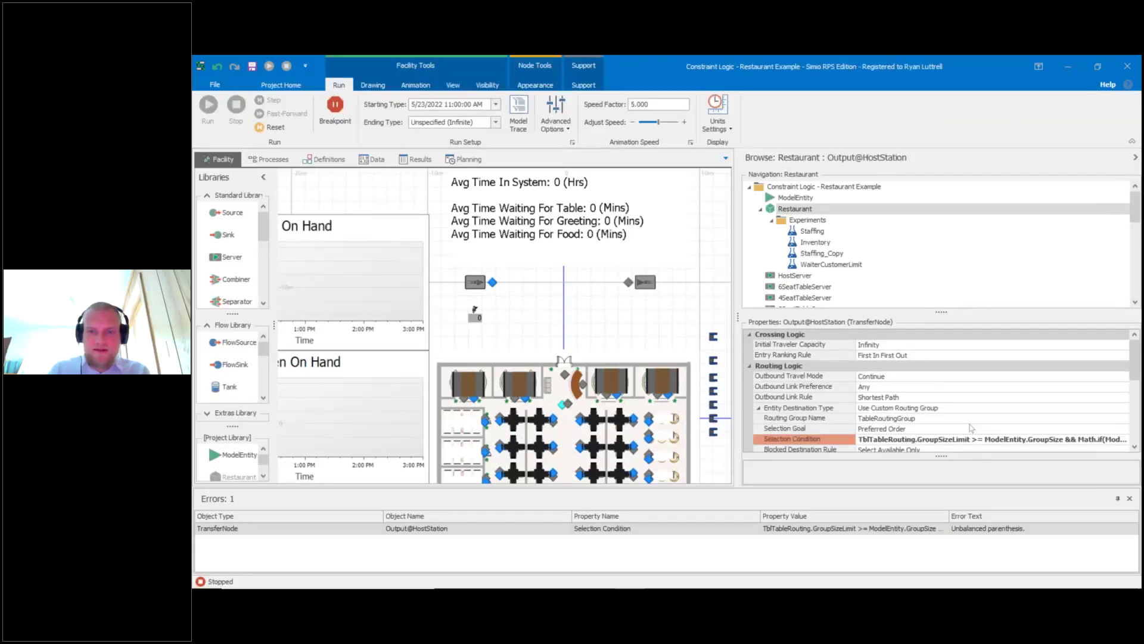
click(971, 439)
click(776, 451)
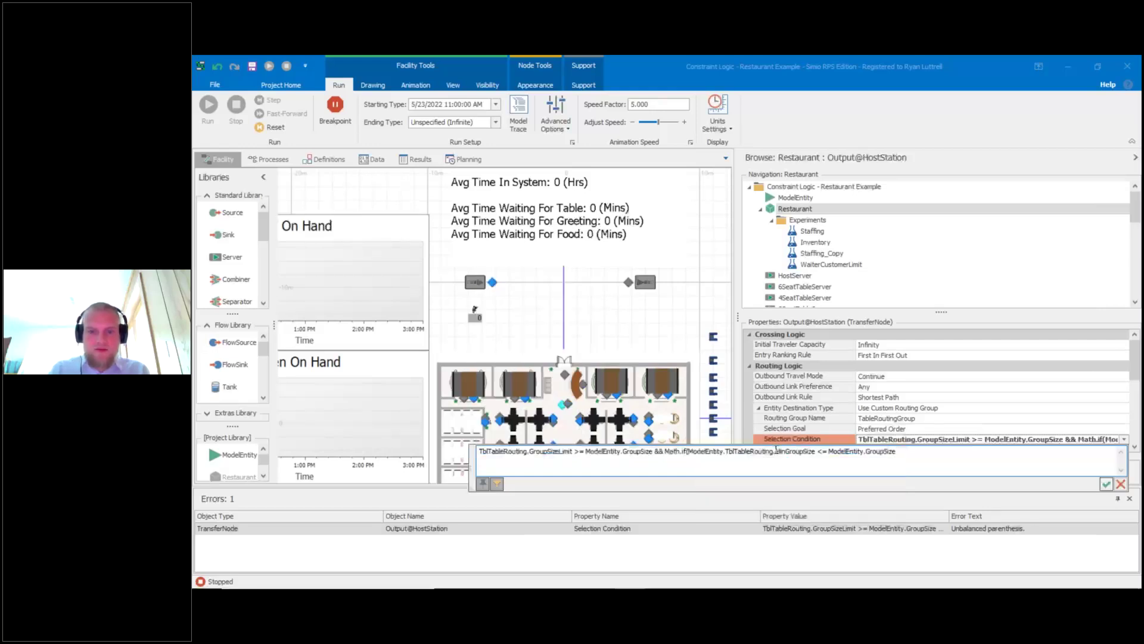
text(wa)
key(Down)
key(Up)
key(Up)
key(Up)
key(Down)
key(Down)
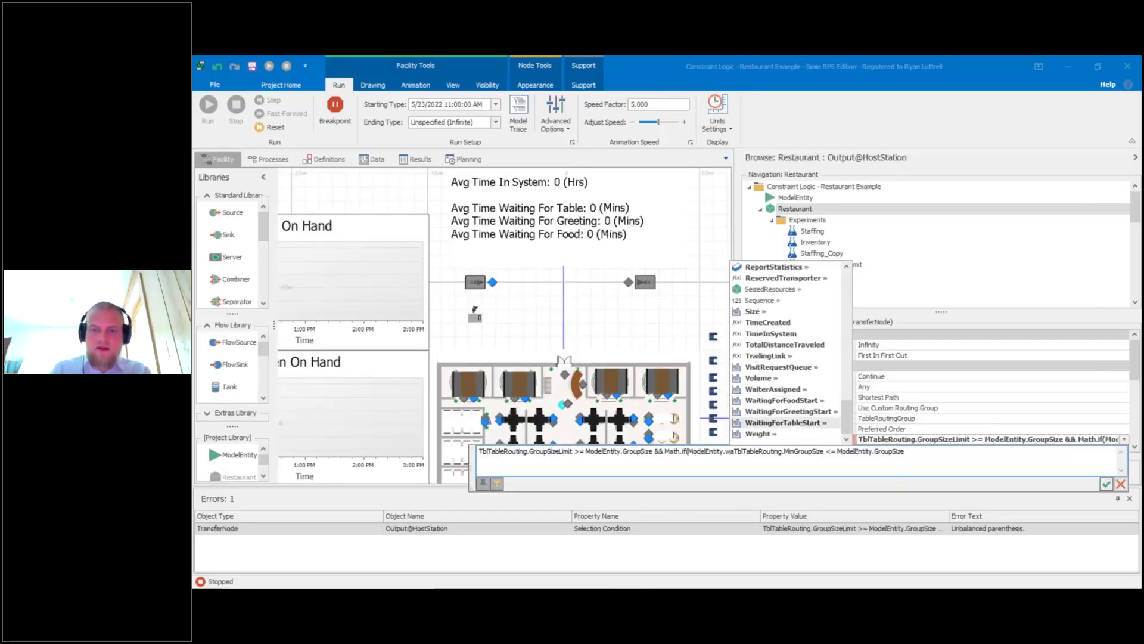
text(.)
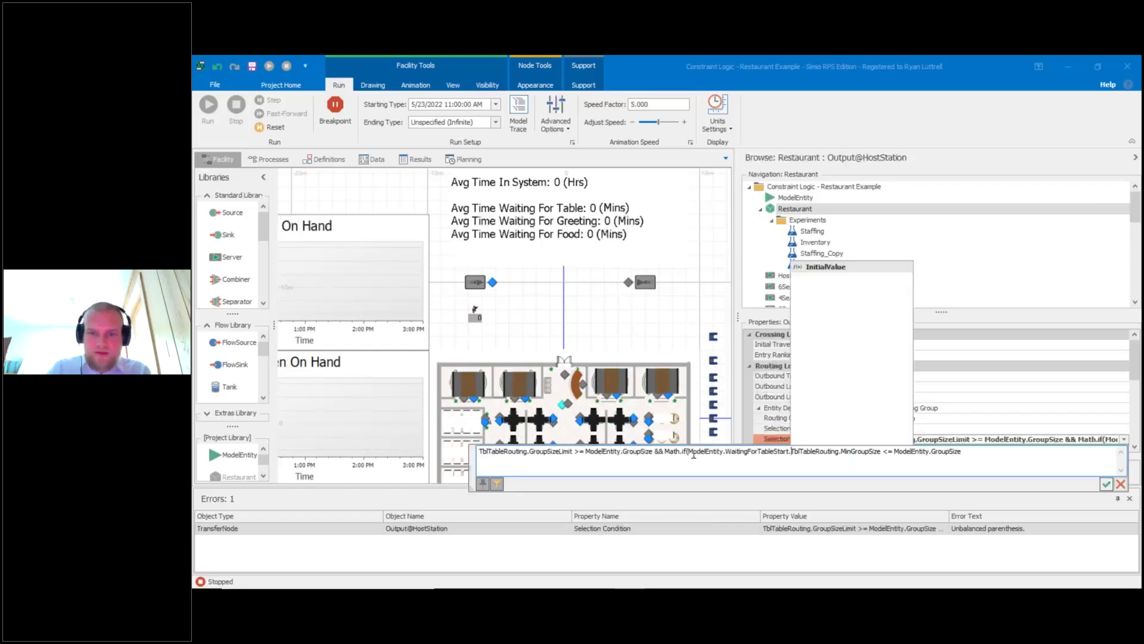
Insert "TimeNow -" before ModelEntity.WaitingForTableStart inside the Math.if expression.
key(Escape)
text(TIme)
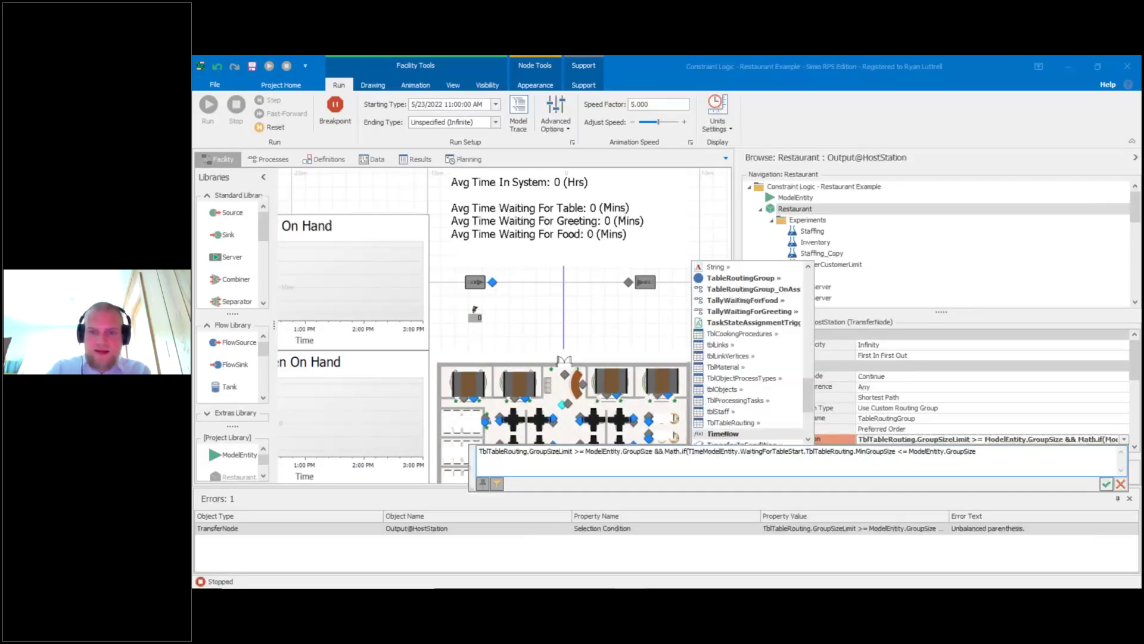
text( -)
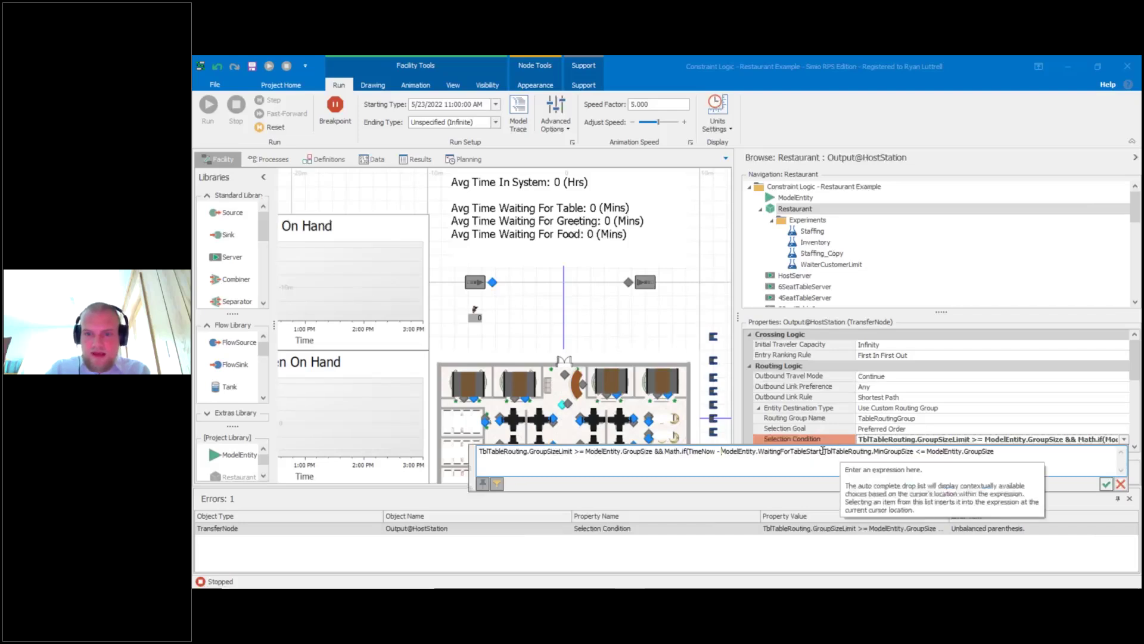
Insert ", (20/60)" after ModelEntity.WaitingForTableStart in the Math.if expression.
click(823, 452)
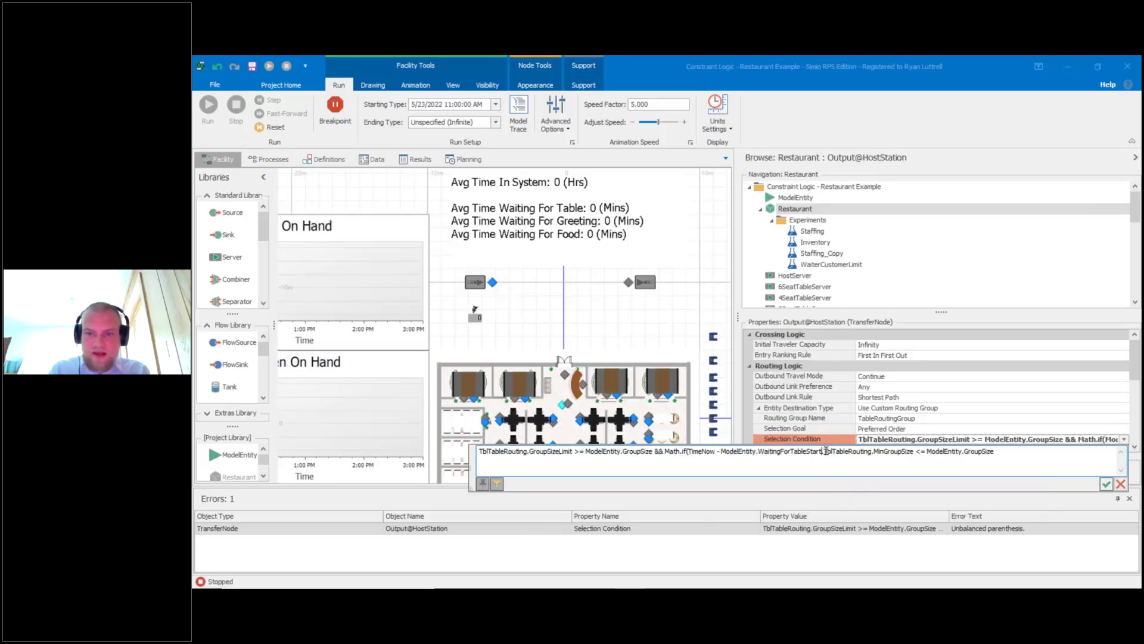
text(, )
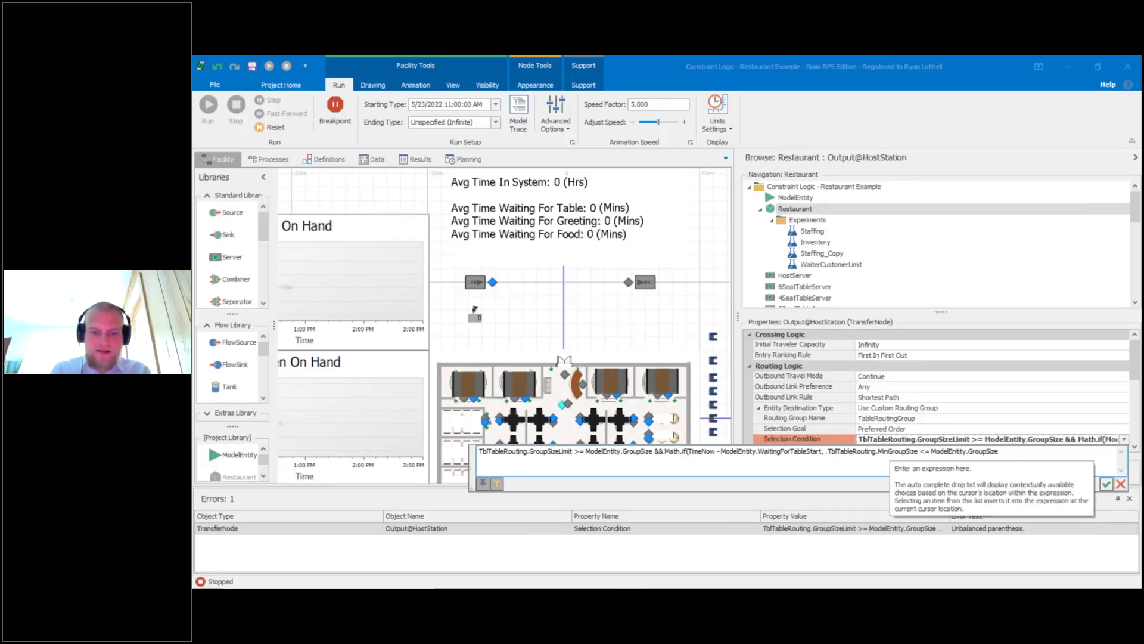
text((5/)
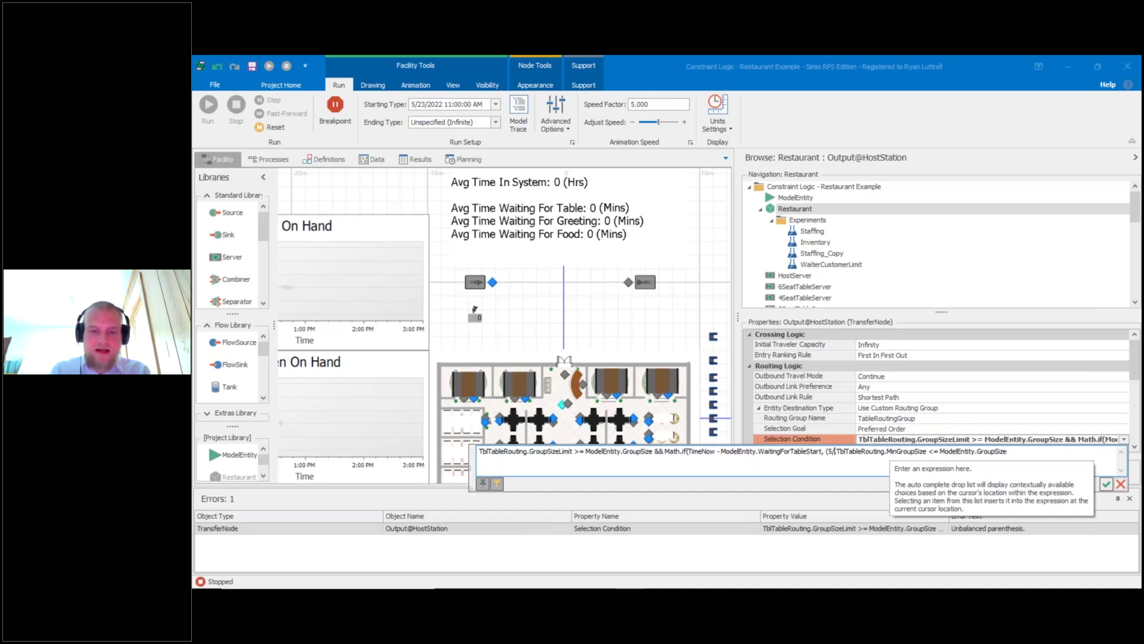
key(BackSpace)
key(BackSpace)
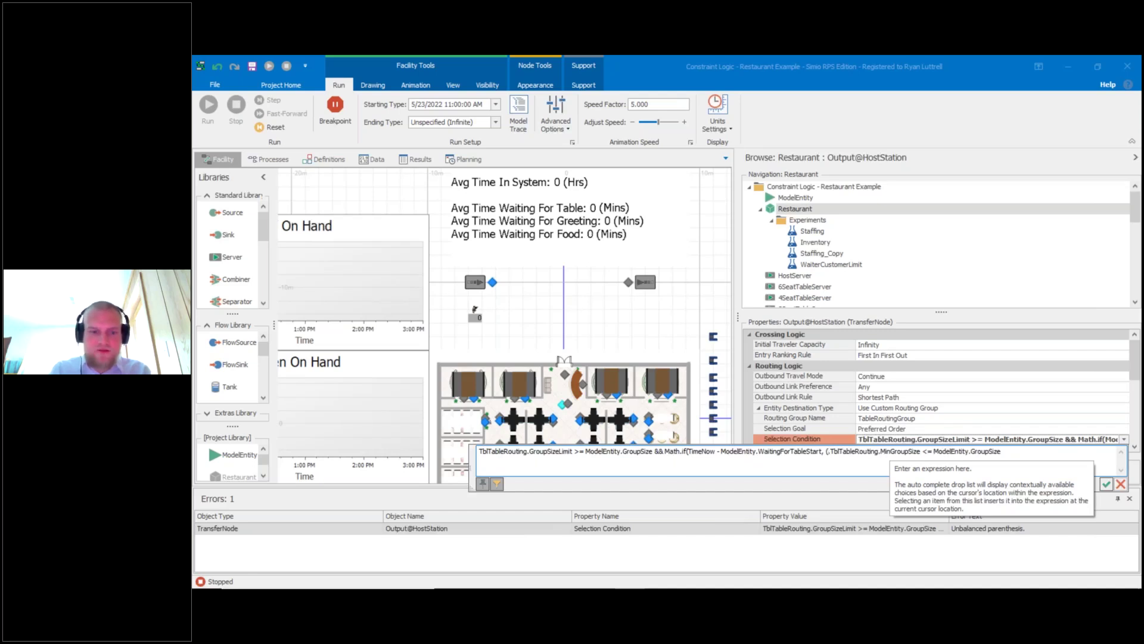
text(20/)
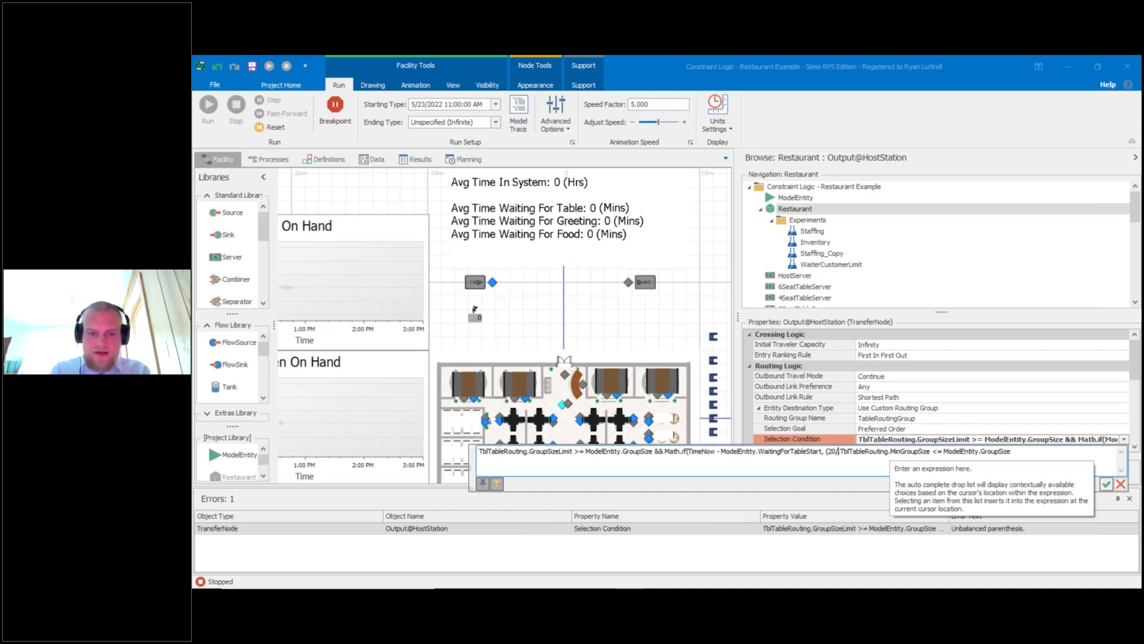
text(60))
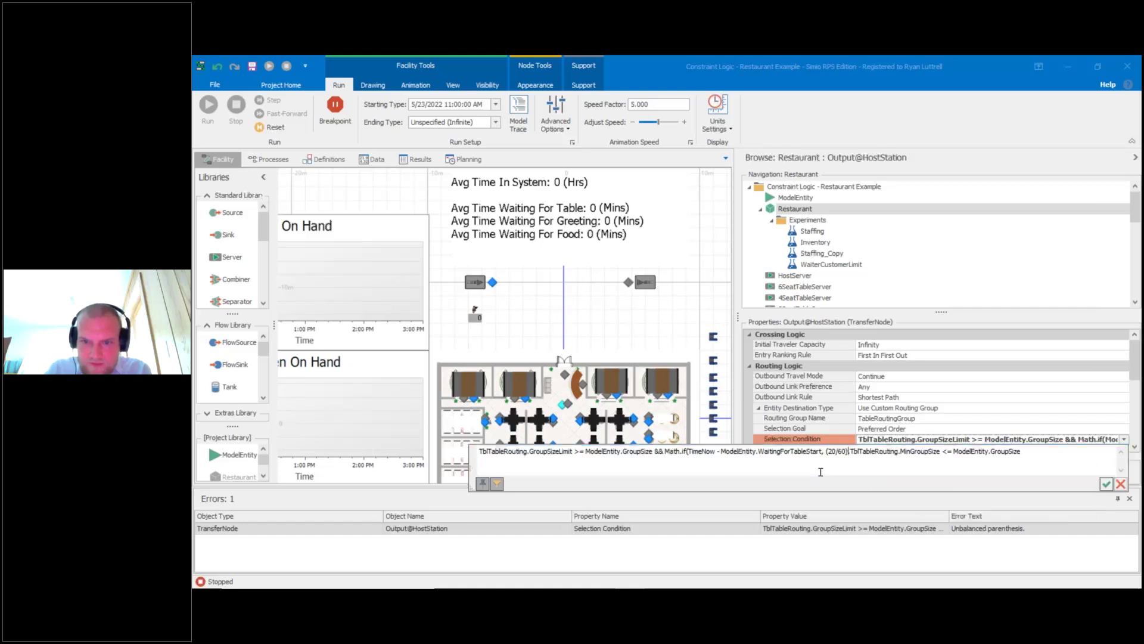
Replace the comma before (20/60) with ">" and separate (20/60) from TblTableRouting.MinGroupSize with a comma instead of the stray period.
click(827, 452)
key(BackSpace)
key(BackSpace)
text(>)
click(856, 449)
key(BackSpace)
text(, )
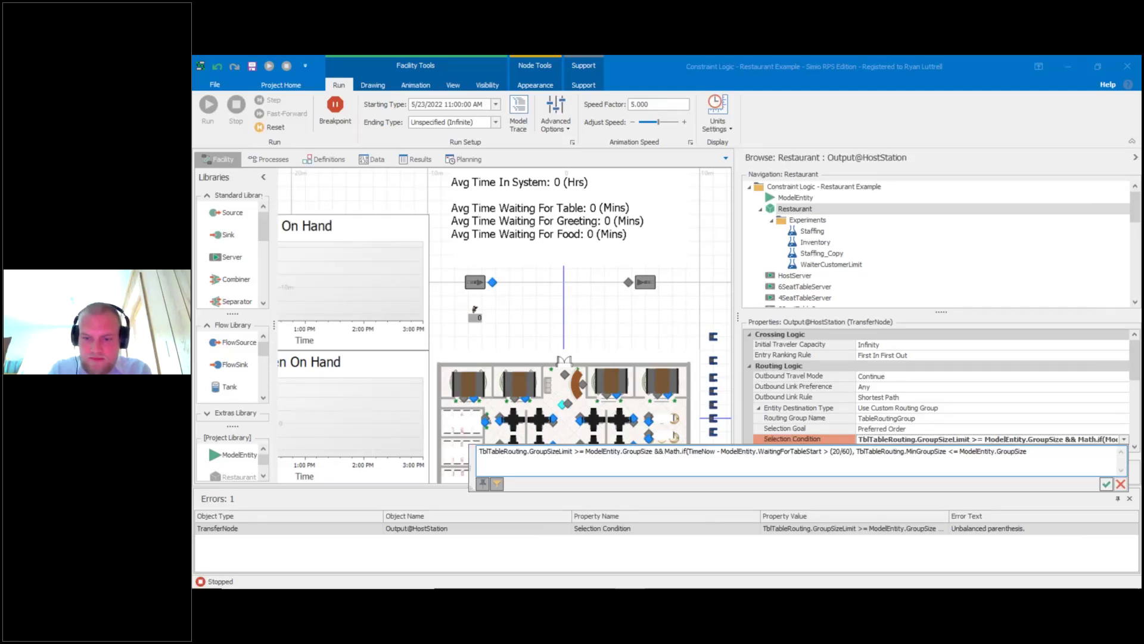
Add "True," as the Math.if true result, close the parenthesis after ModelEntity.GroupSize, and accept the Selection Condition.
text(True,)
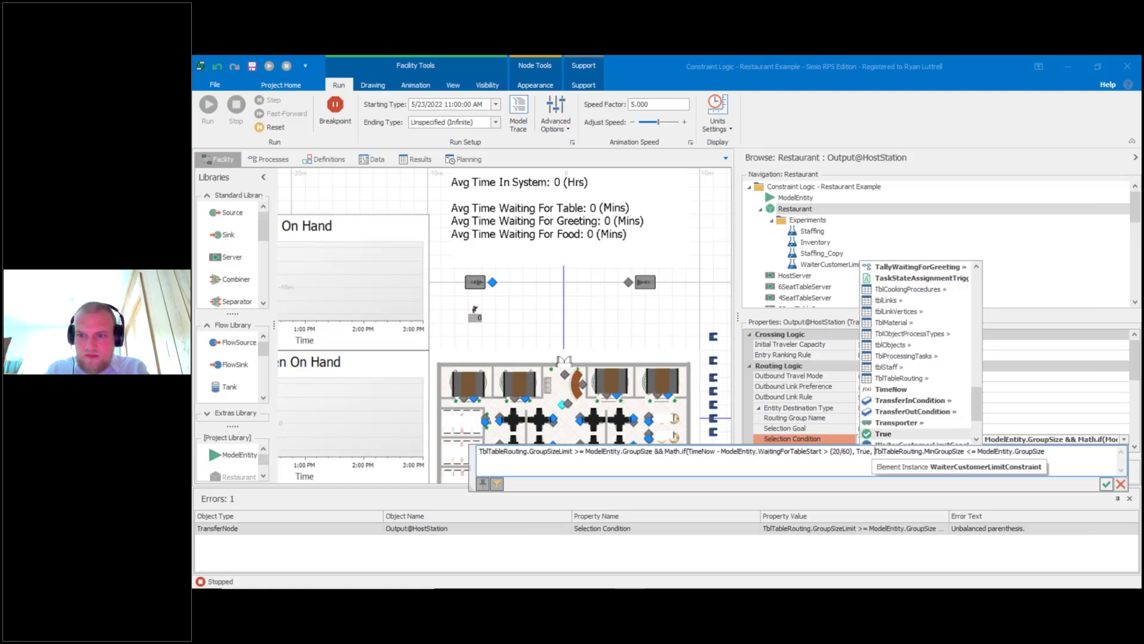
click(1054, 473)
text())
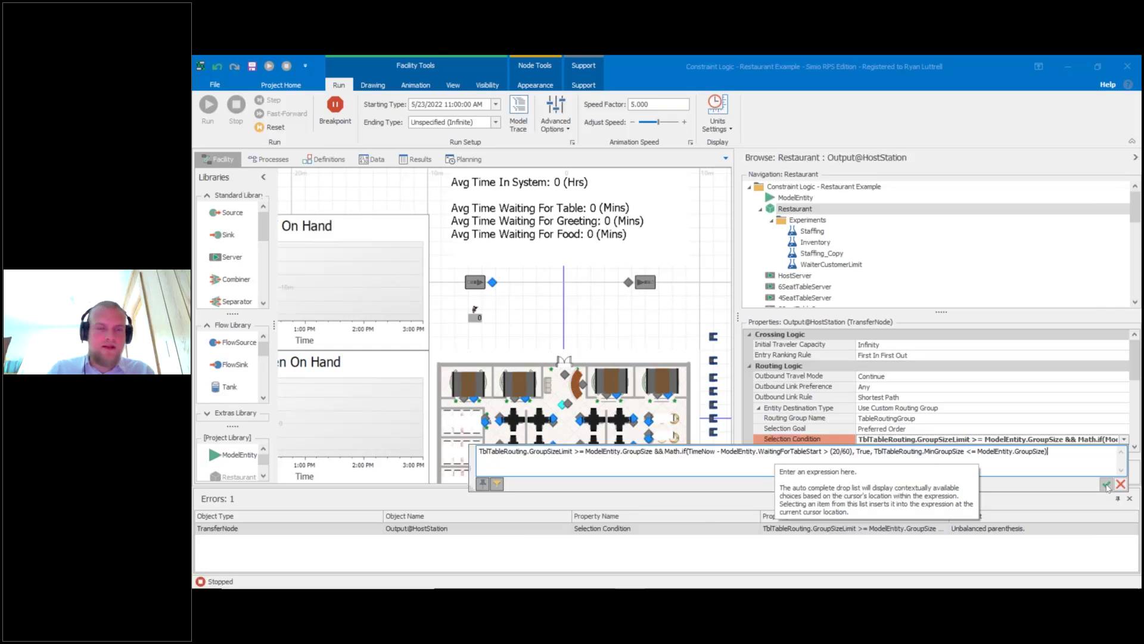
click(1106, 485)
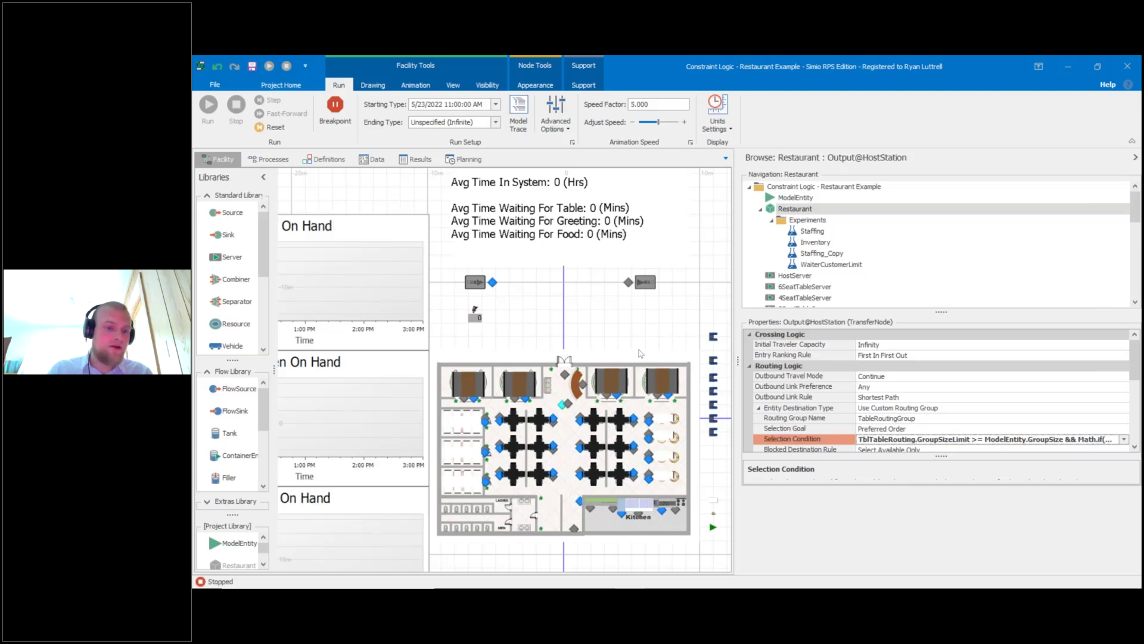
Run the Restaurant model and set the animation speed factor to 10.
drag(639, 353, 611, 322)
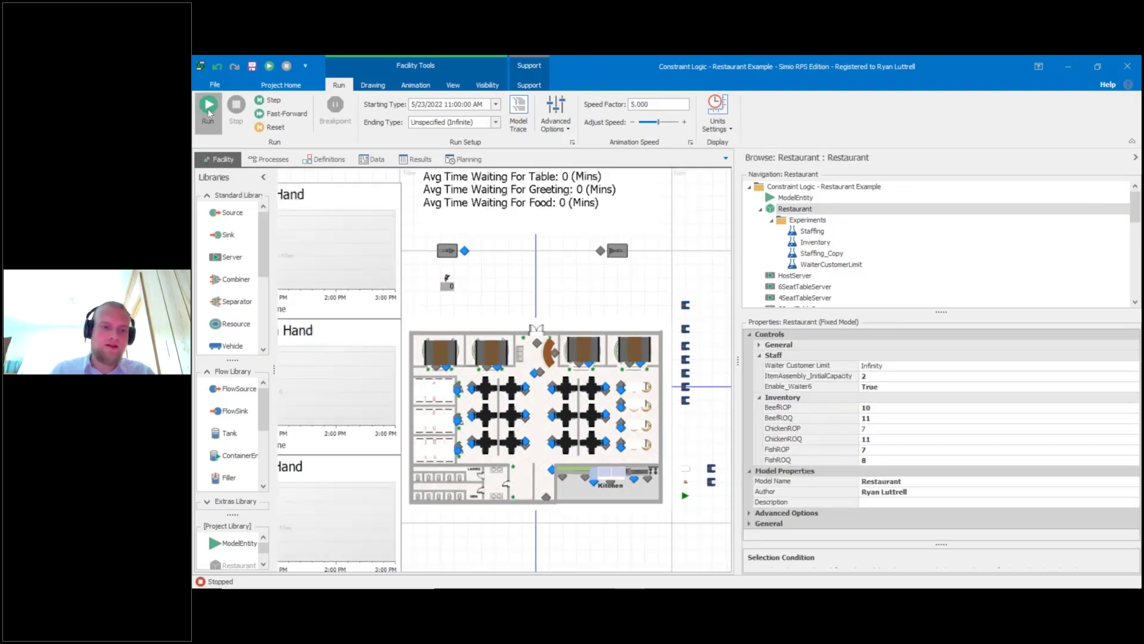
click(208, 107)
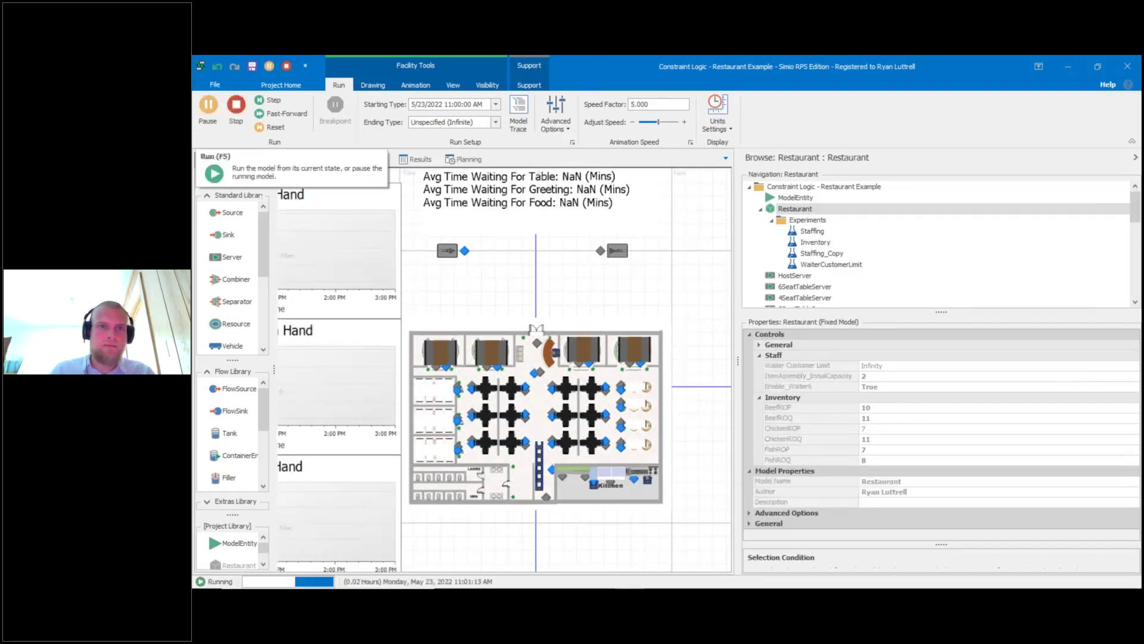
click(283, 114)
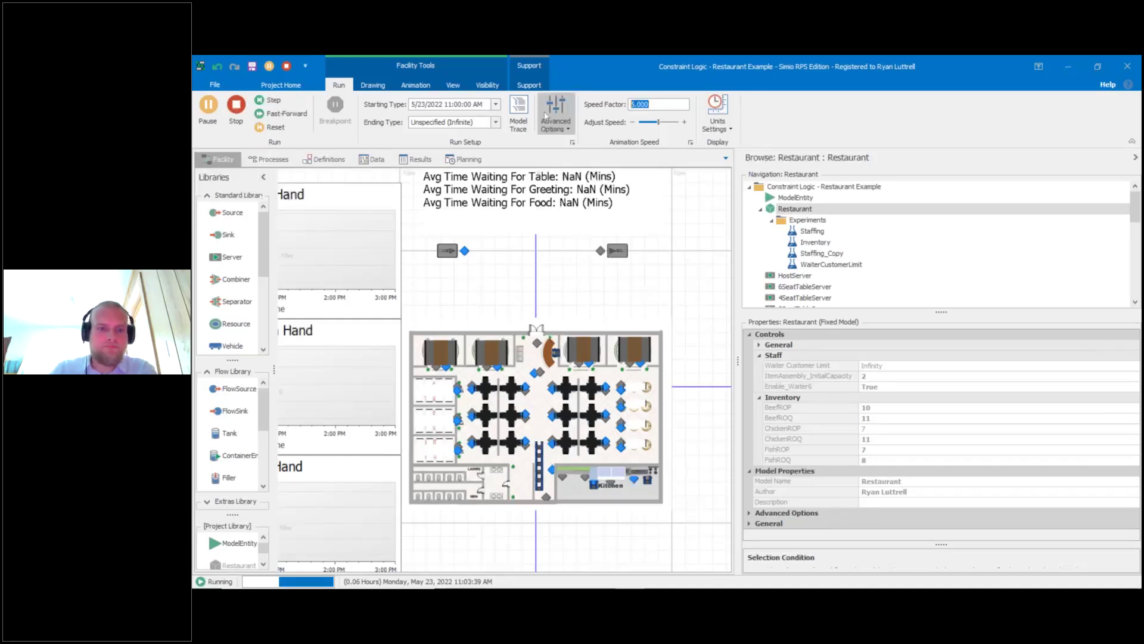
text(10)
key(Return)
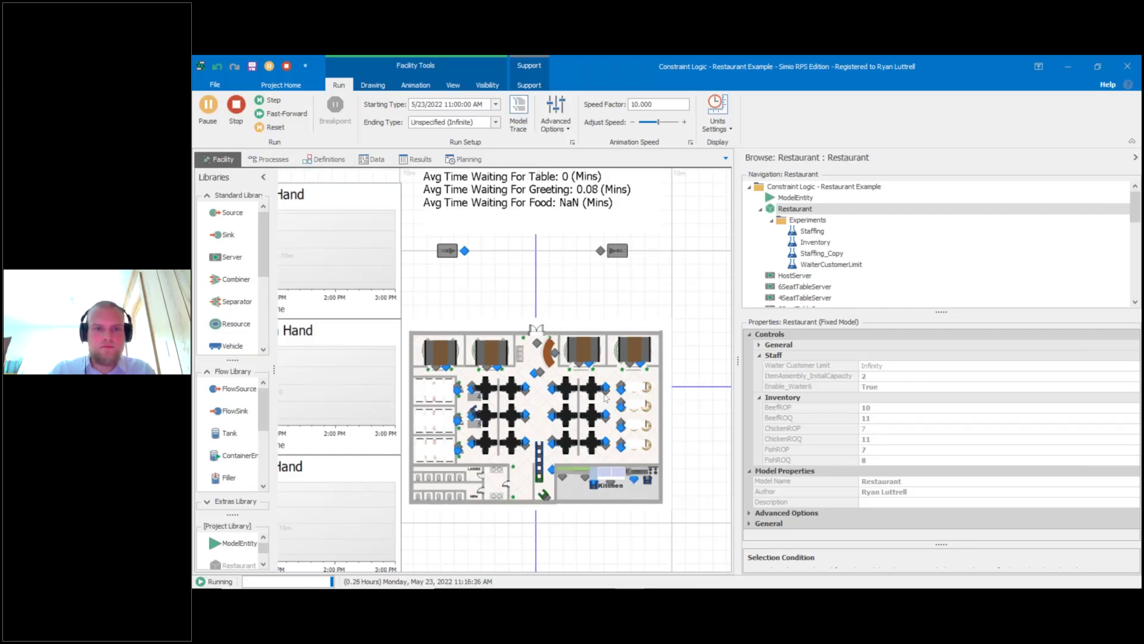
Show the running restaurant in 3D and enlarge the facility view to watch the customers being seated.
key(3)
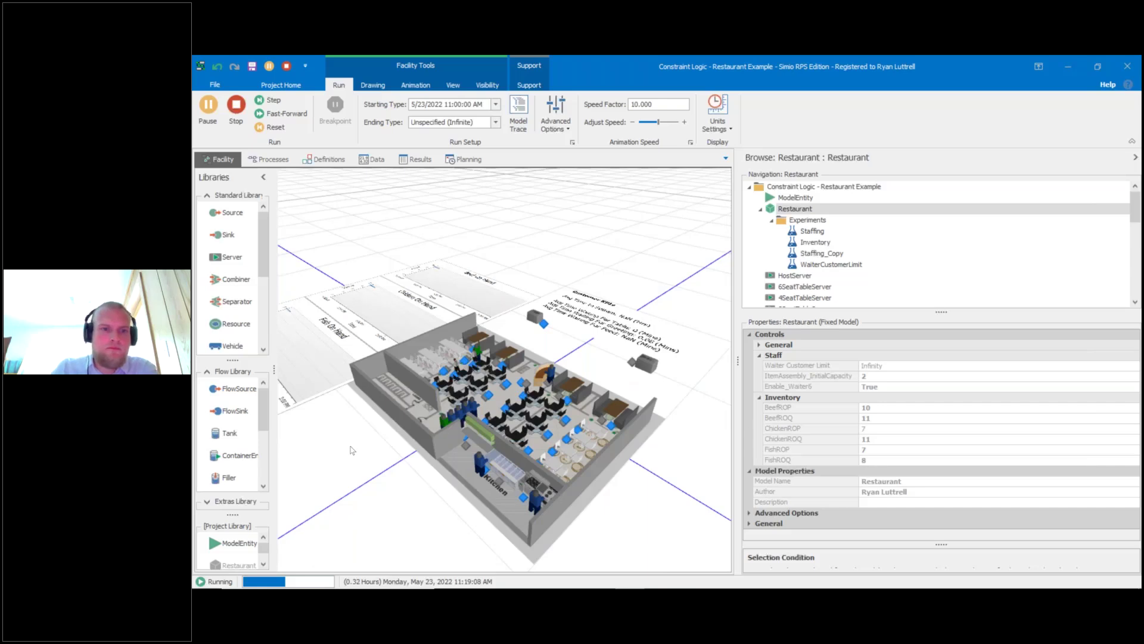
drag(352, 454, 738, 317)
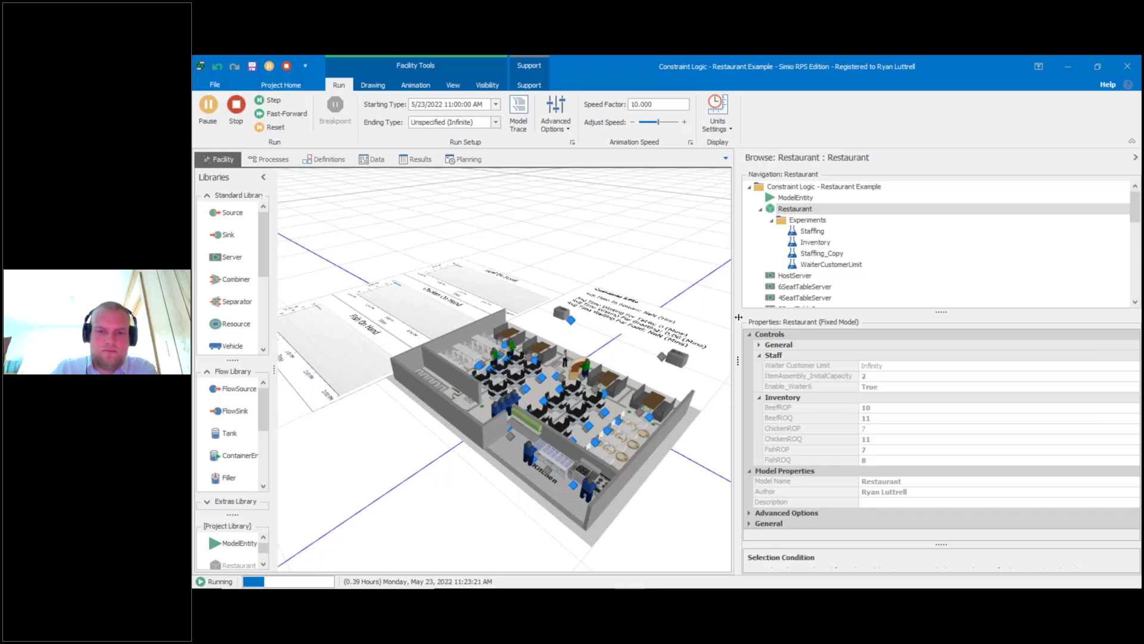
drag(738, 317, 940, 317)
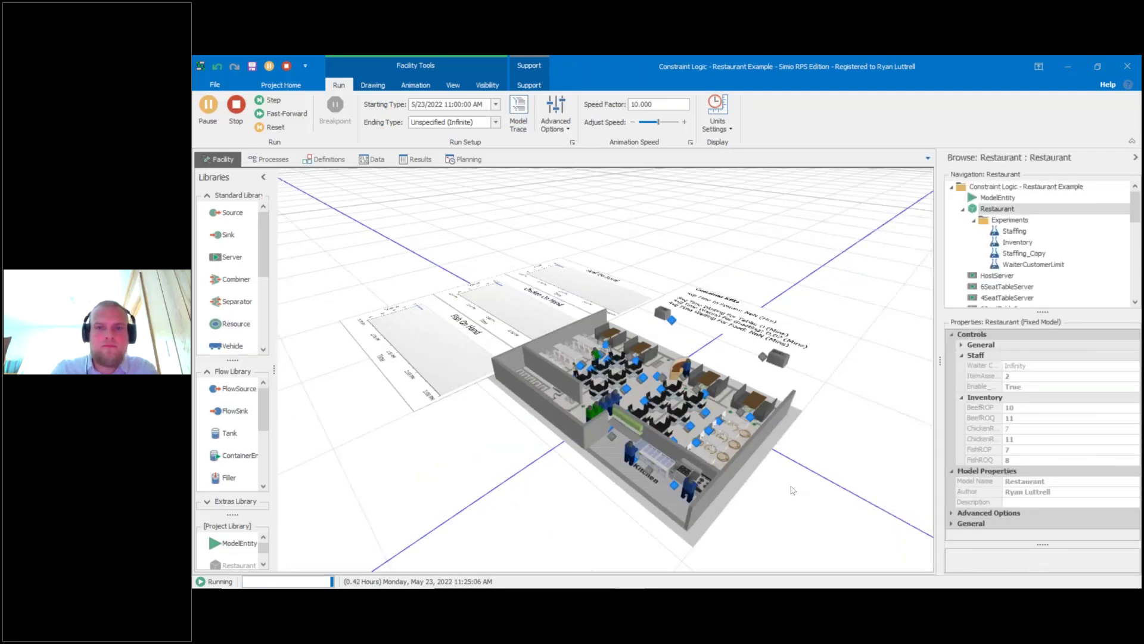